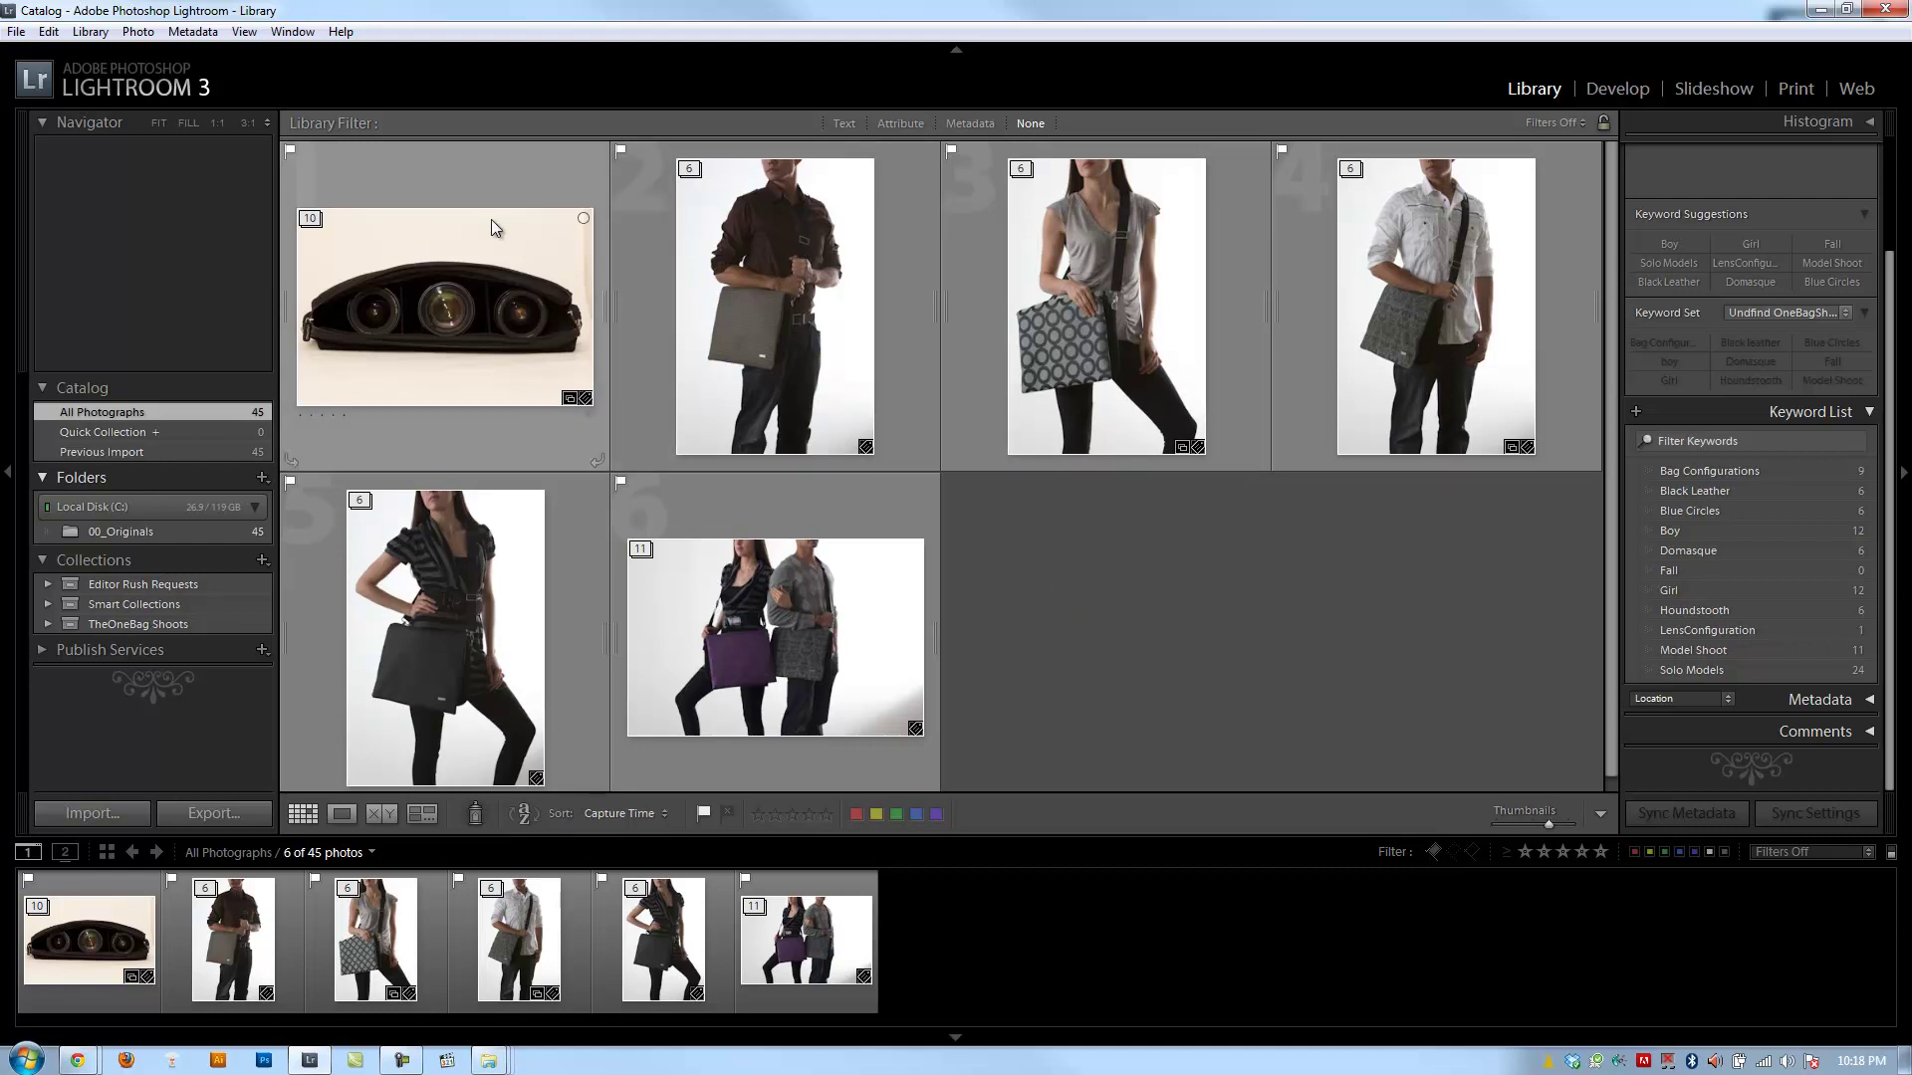
- Expand all photo stacks in the grid and select every photo in the catalog
left_click(542, 384)
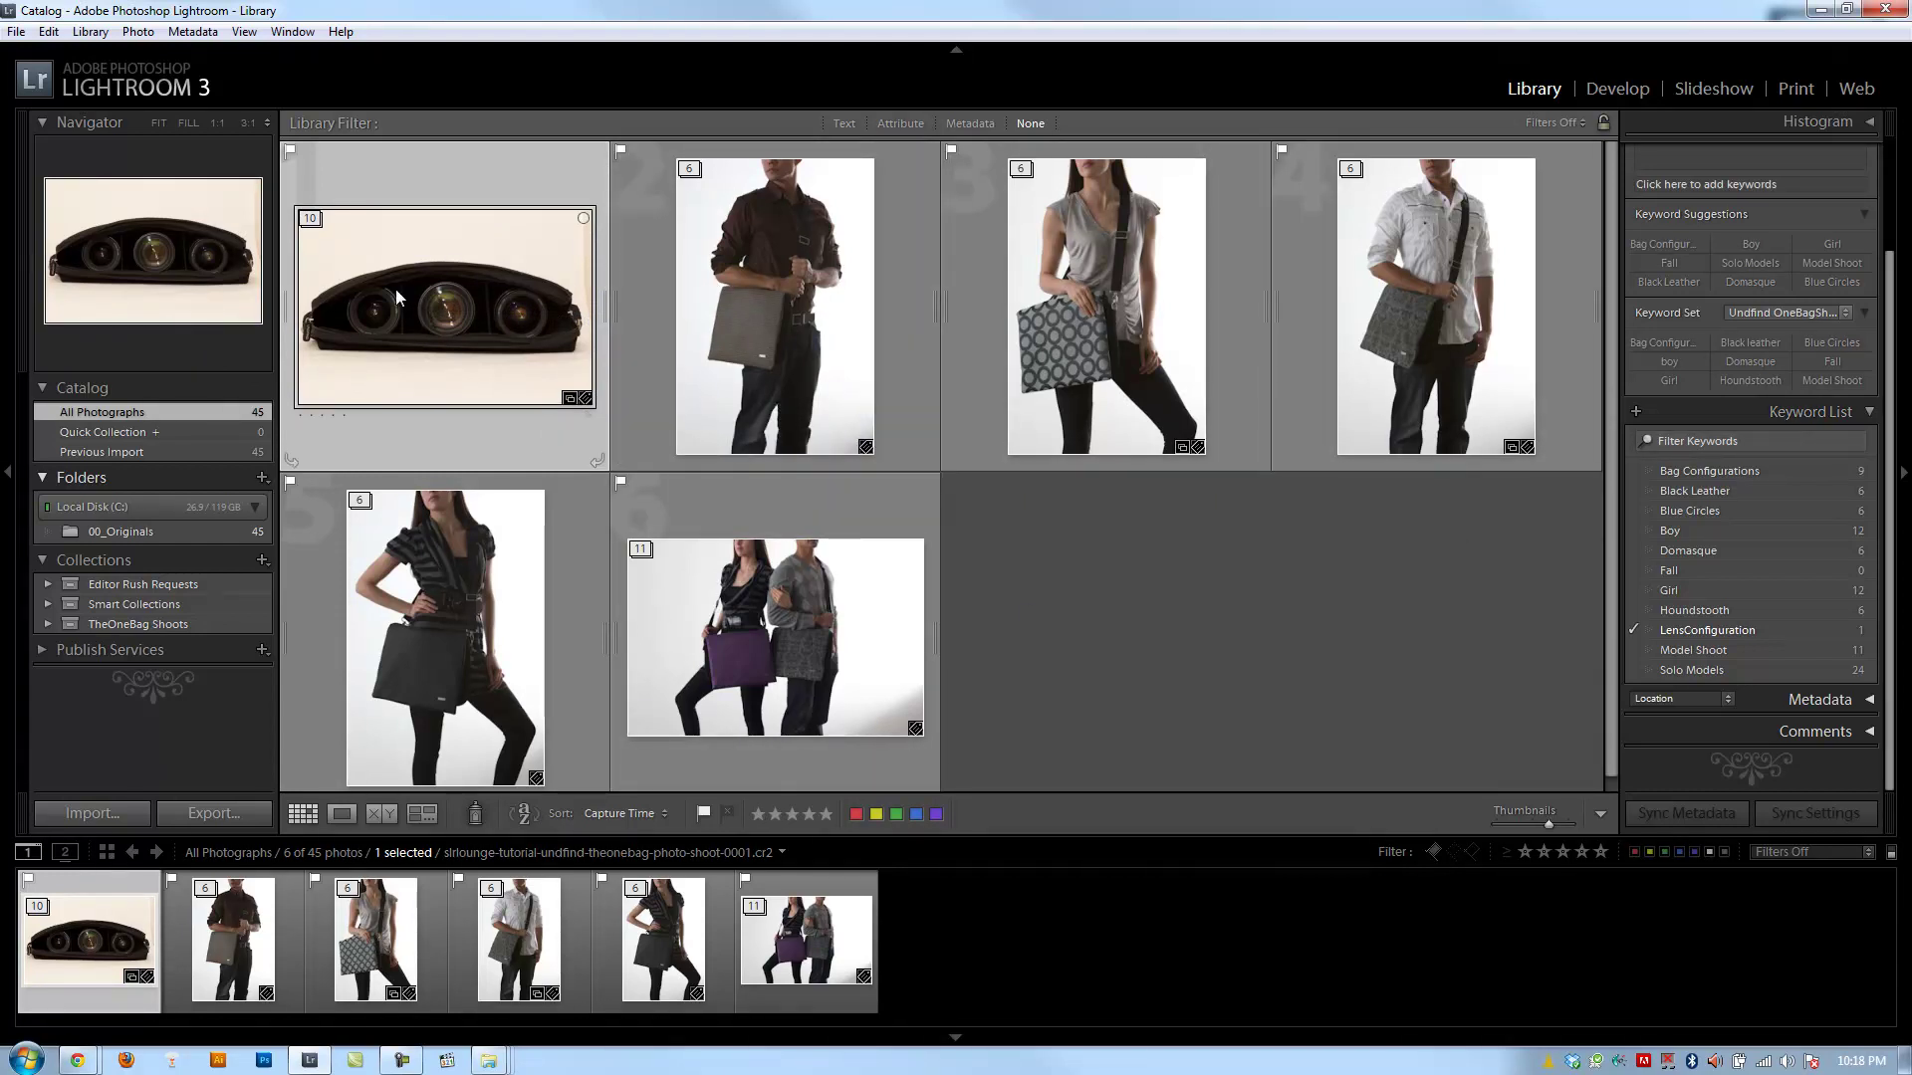
key("ctrl+a")
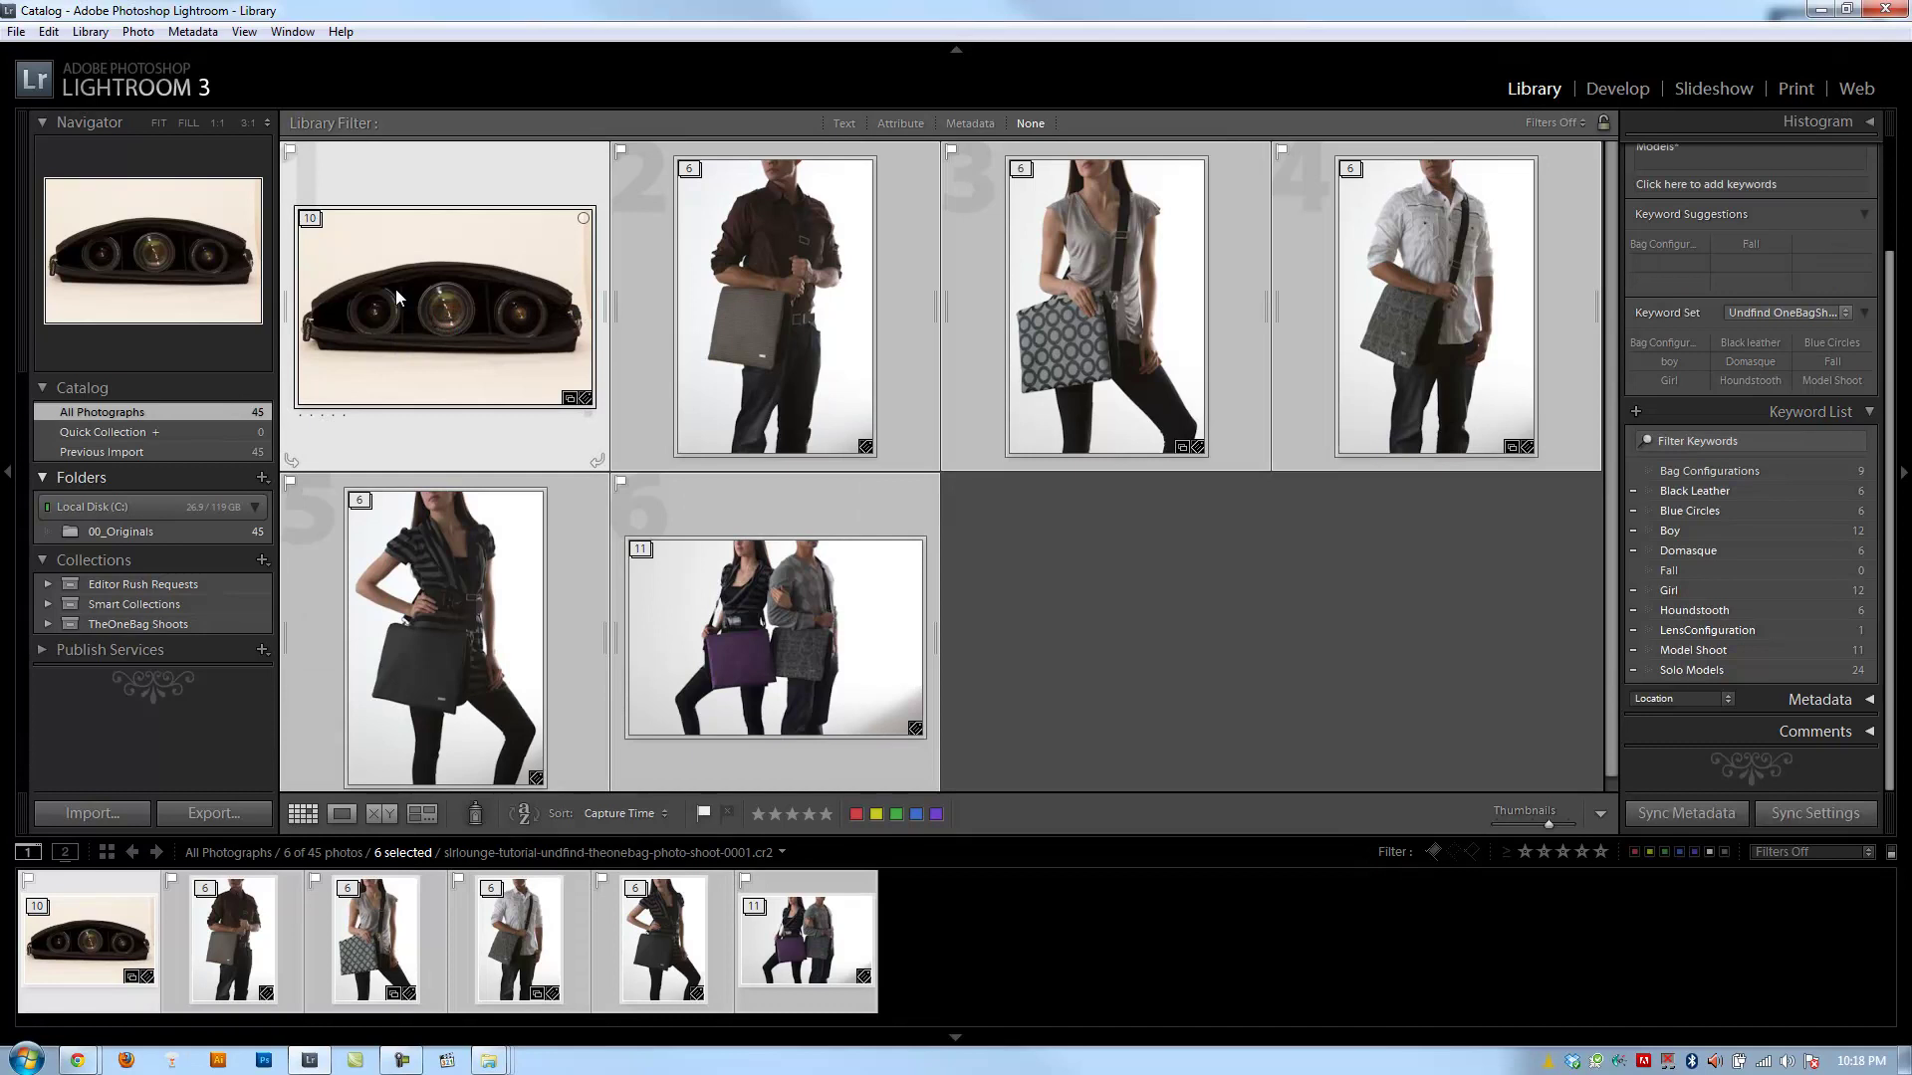
key("s")
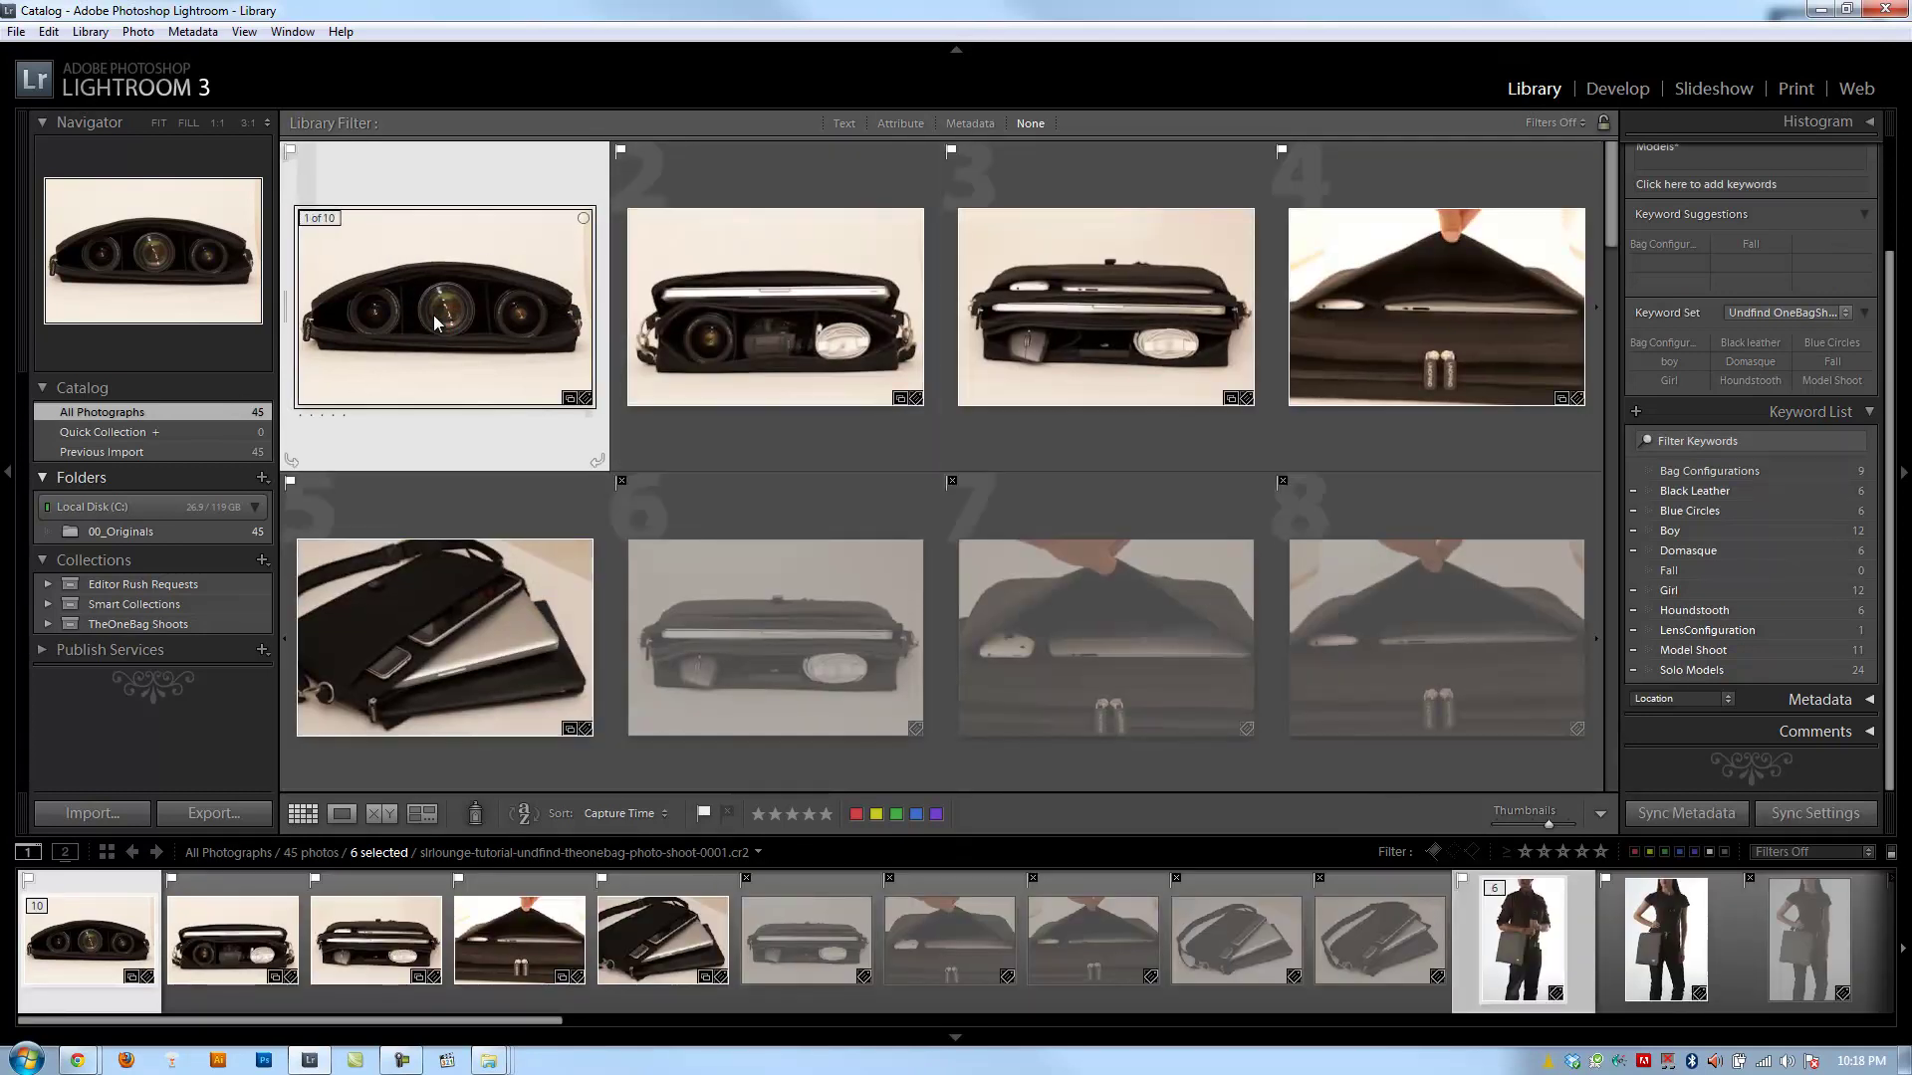
key("ctrl+a")
scroll(1743, 503, "up", 1)
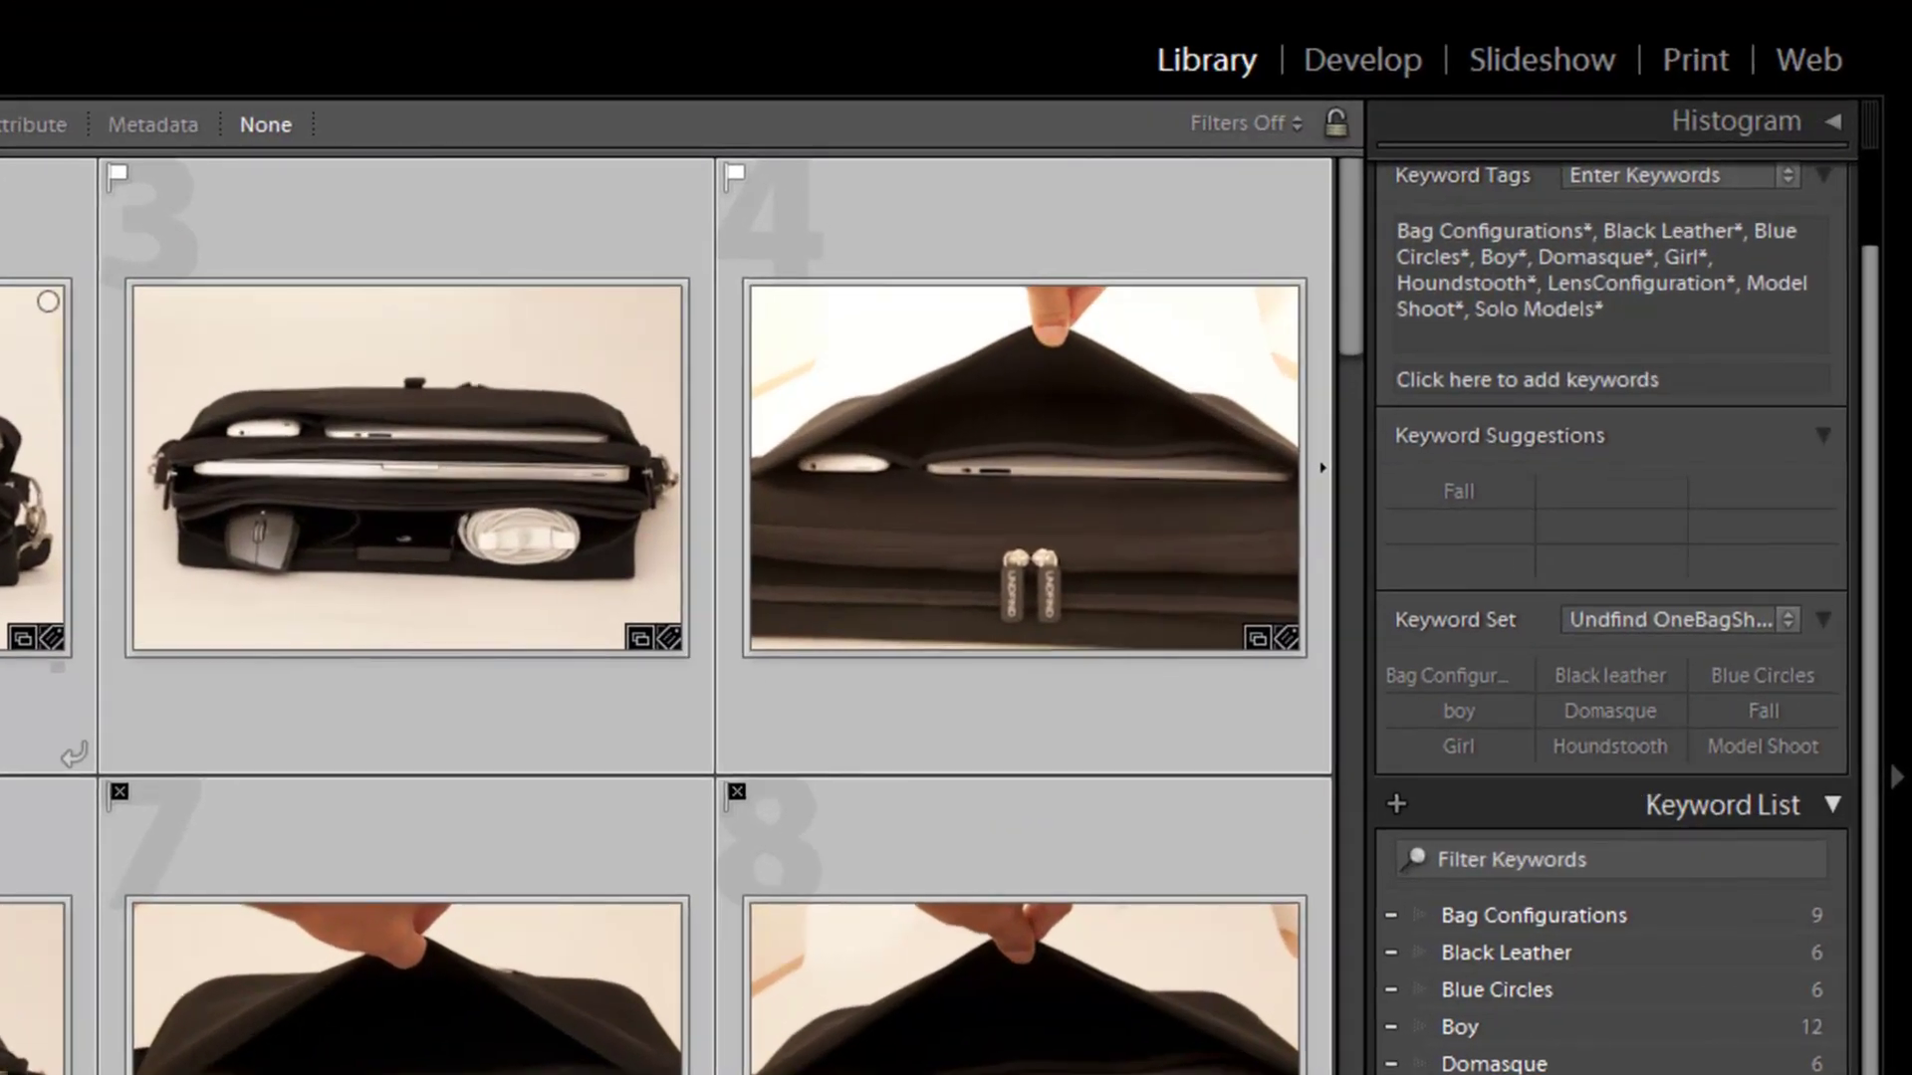
- Add the keyword "Undfind Client" to all selected photos through the keyword entry field
left_click(1526, 379)
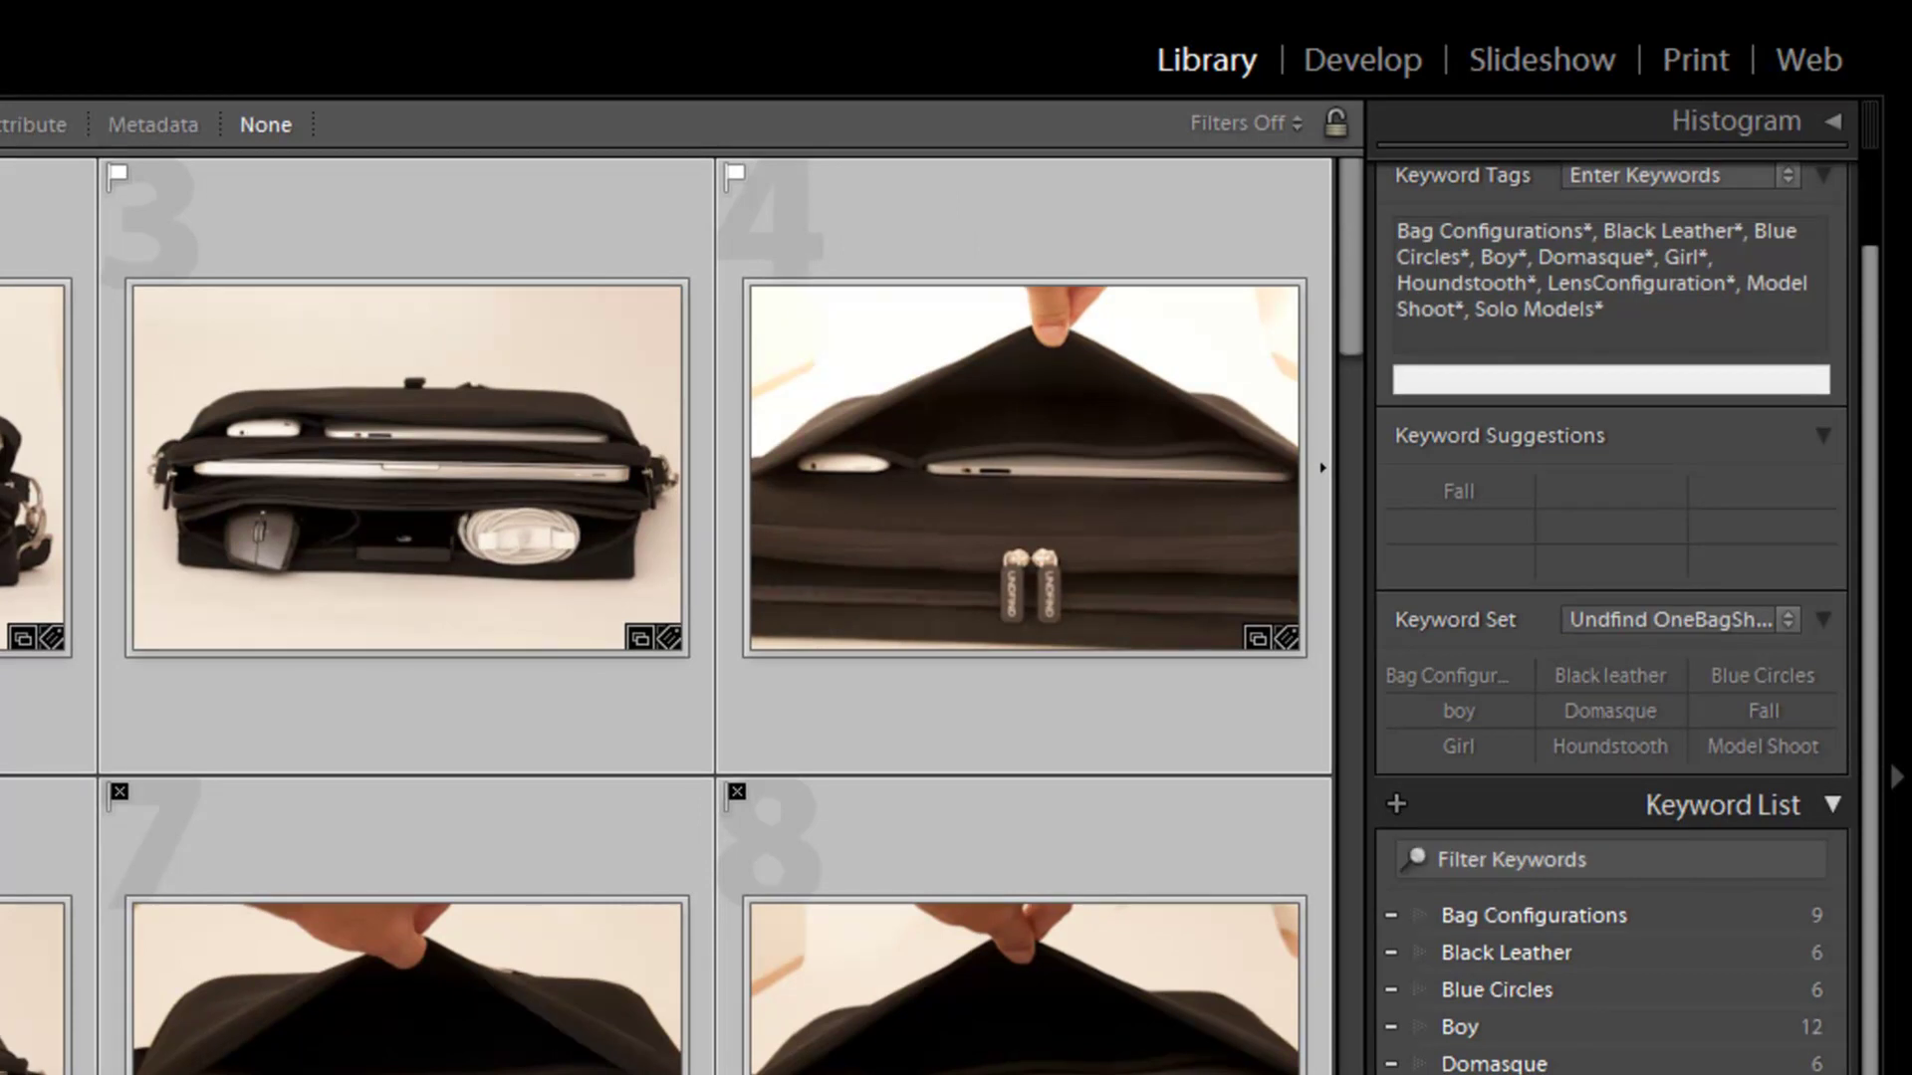
type("Undfind Shoot")
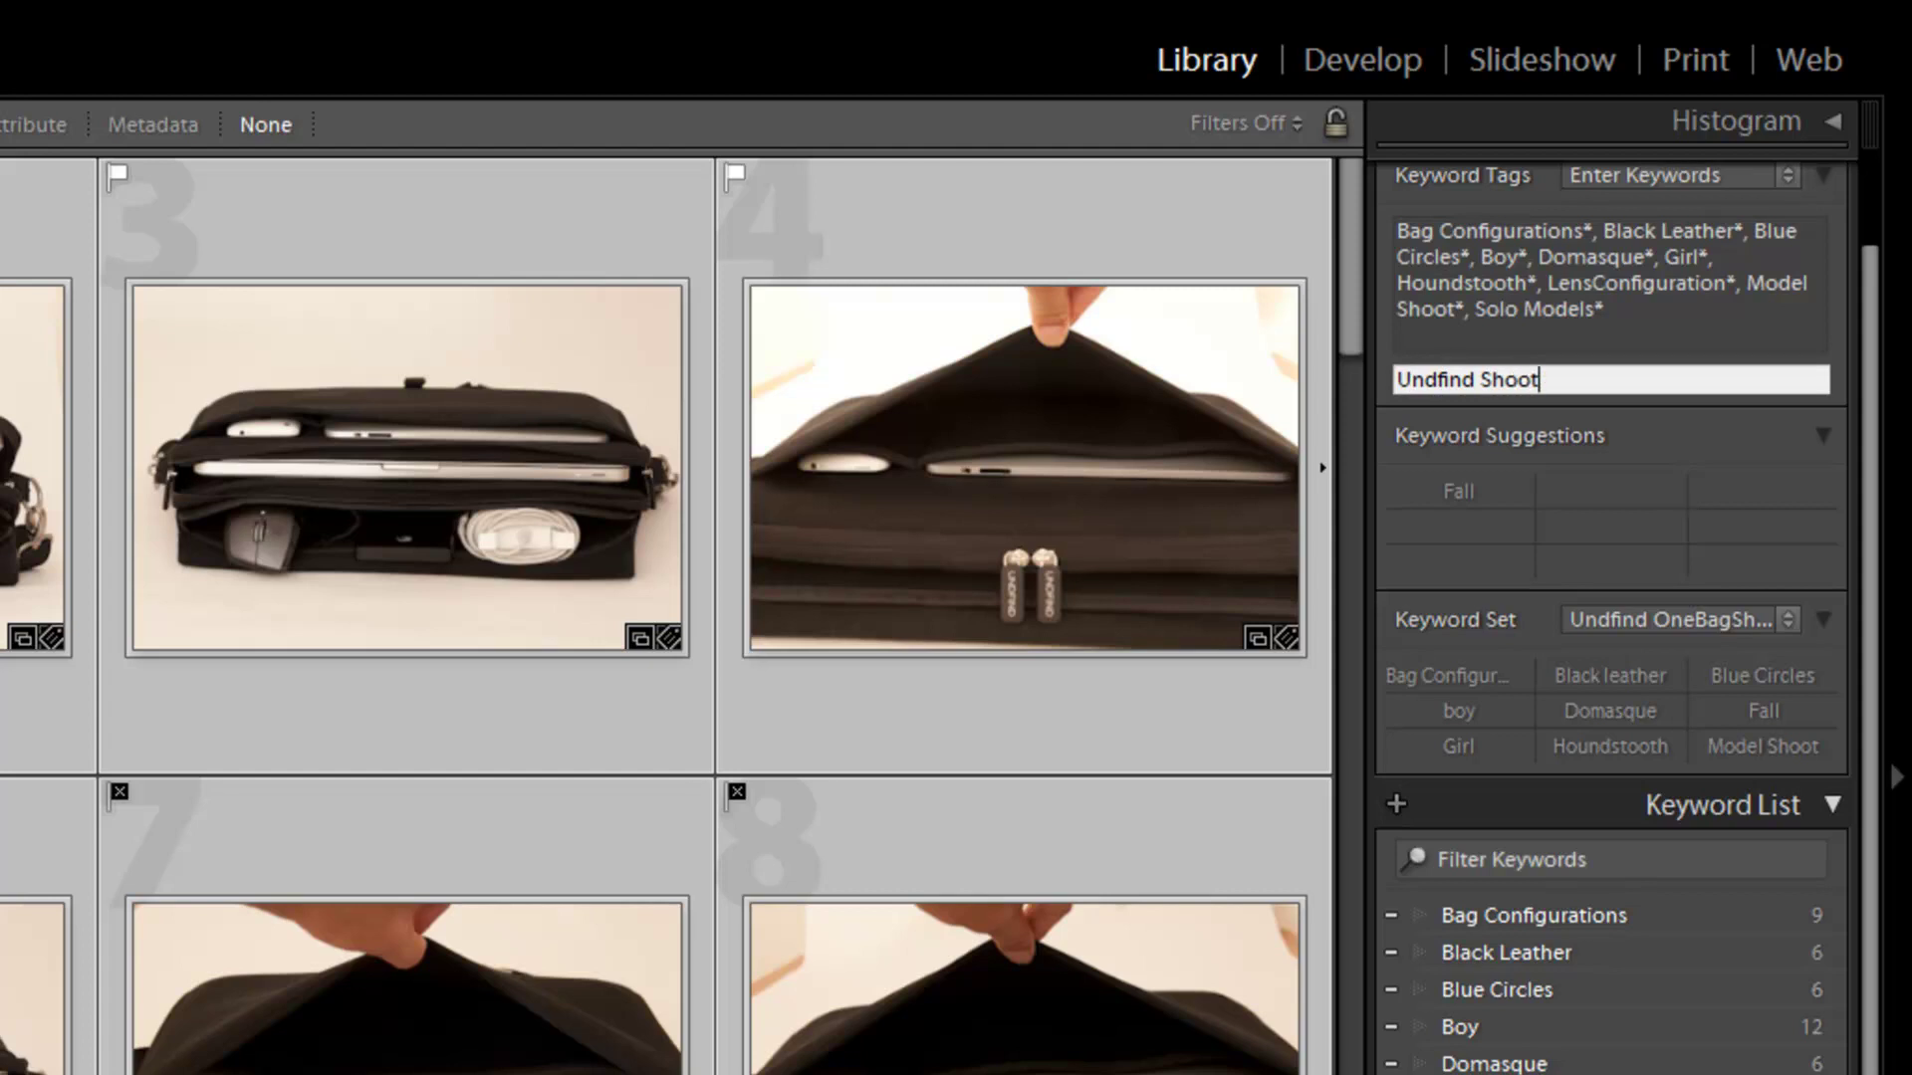
key("BackSpace")
key("BackSpace")
key("BackSpace")
key("BackSpace")
key("BackSpace")
type("Clien")
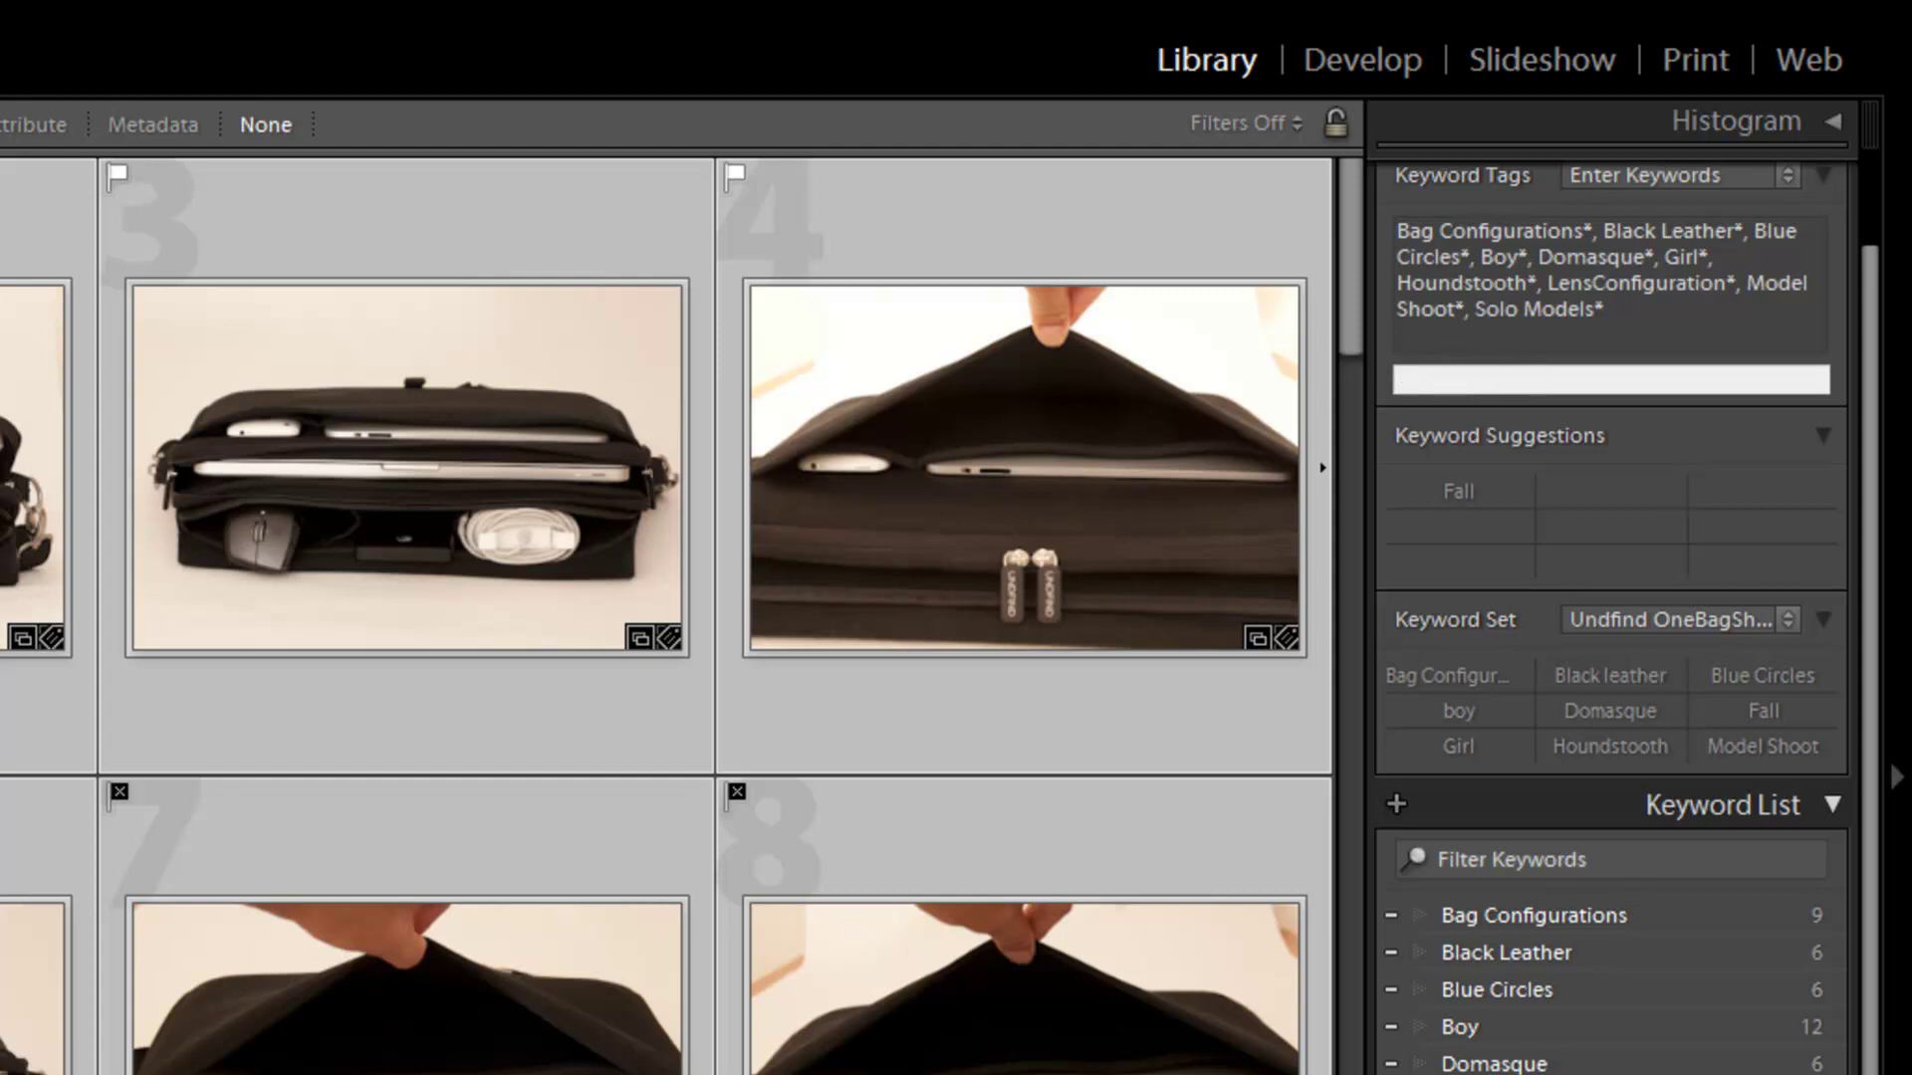
key("Return")
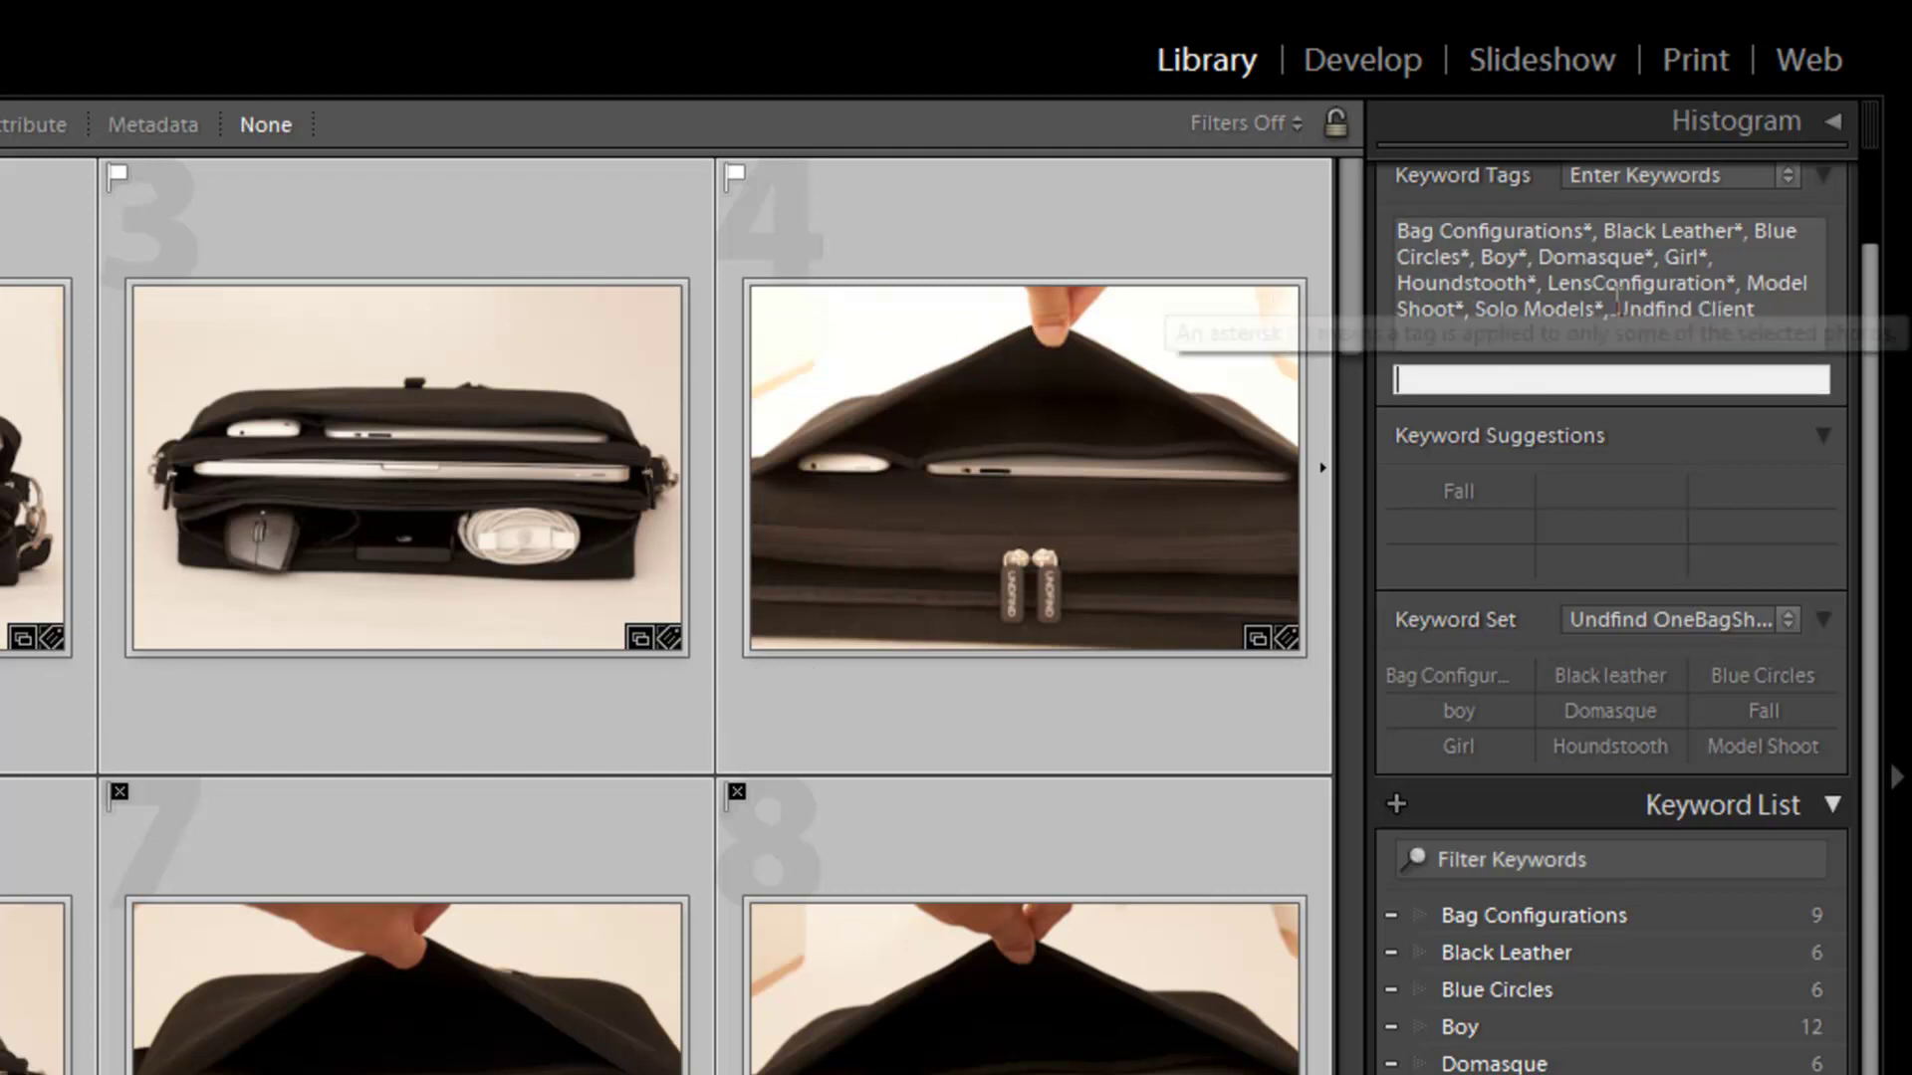
- Remove the "Undfind Client" keyword from the keyword tags of all selected photos
scroll(1454, 493, "up", 2)
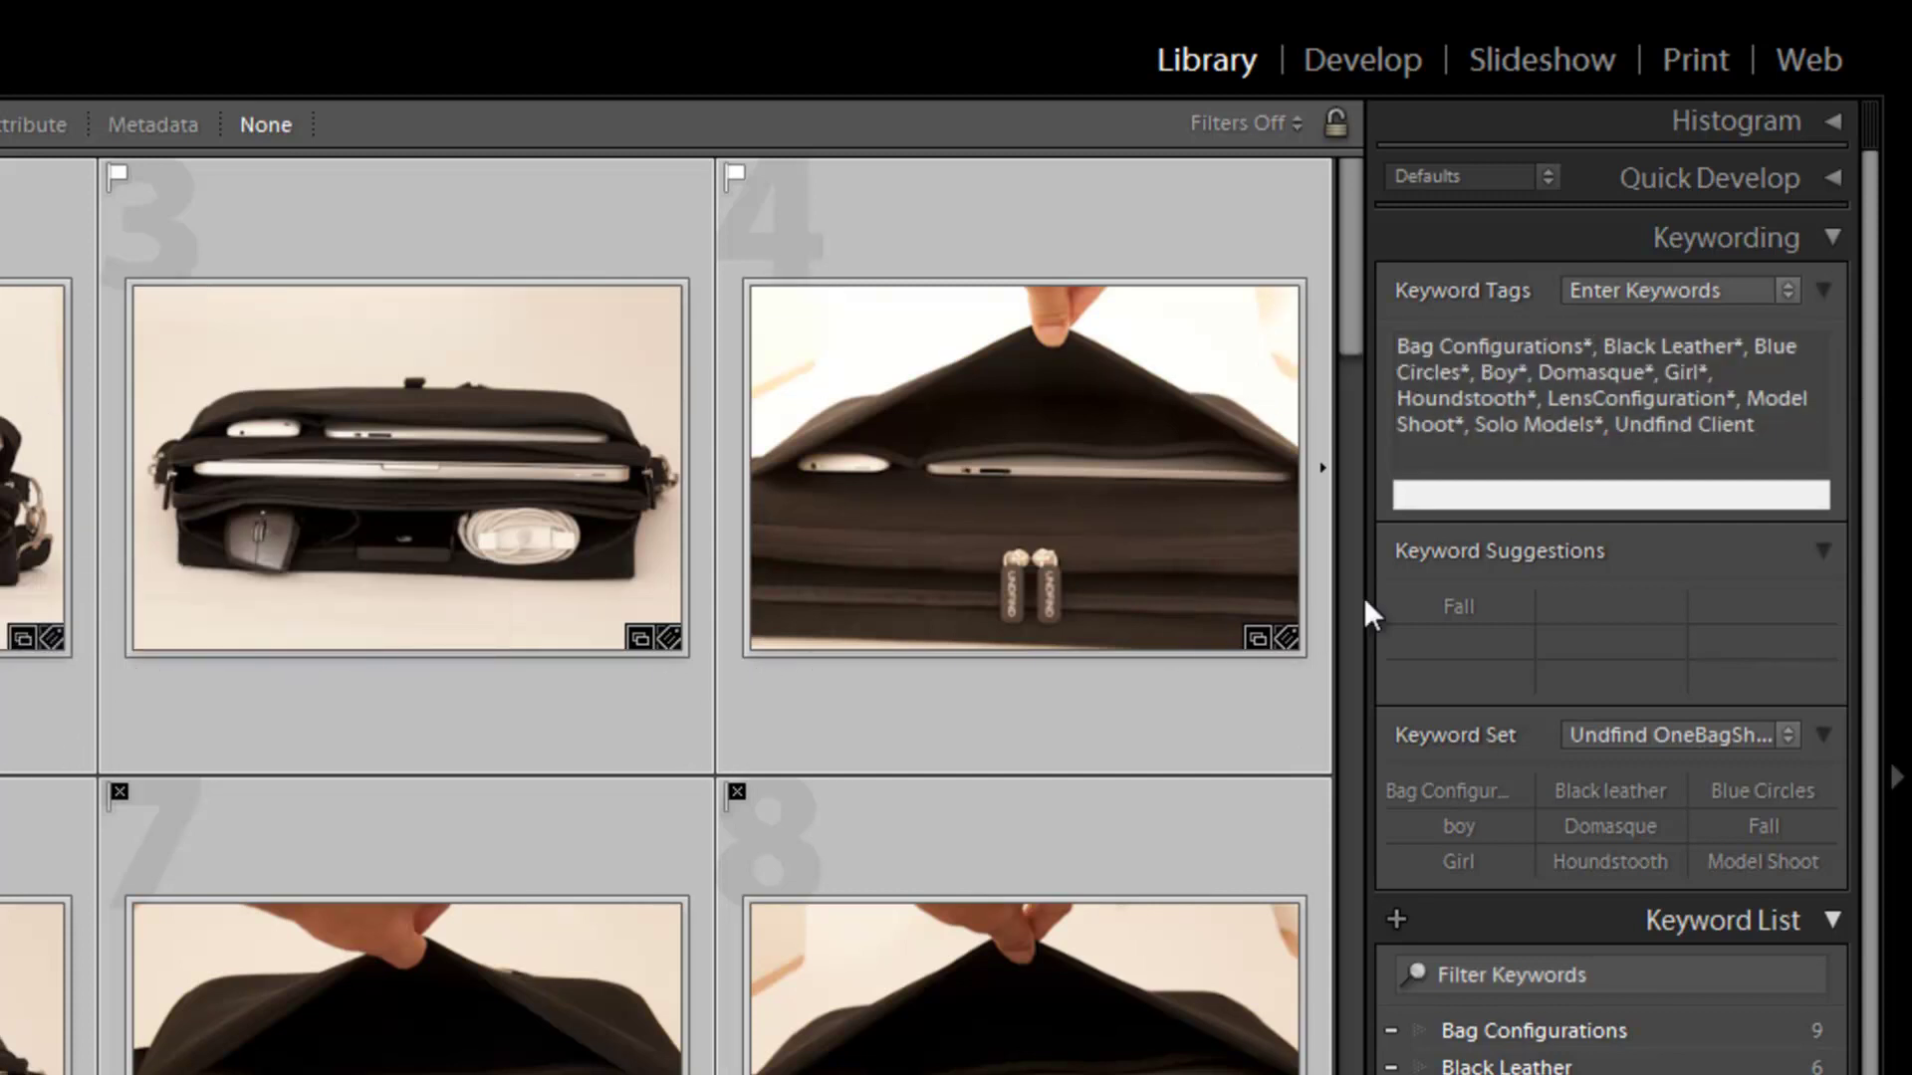
mouse_move(1622, 422)
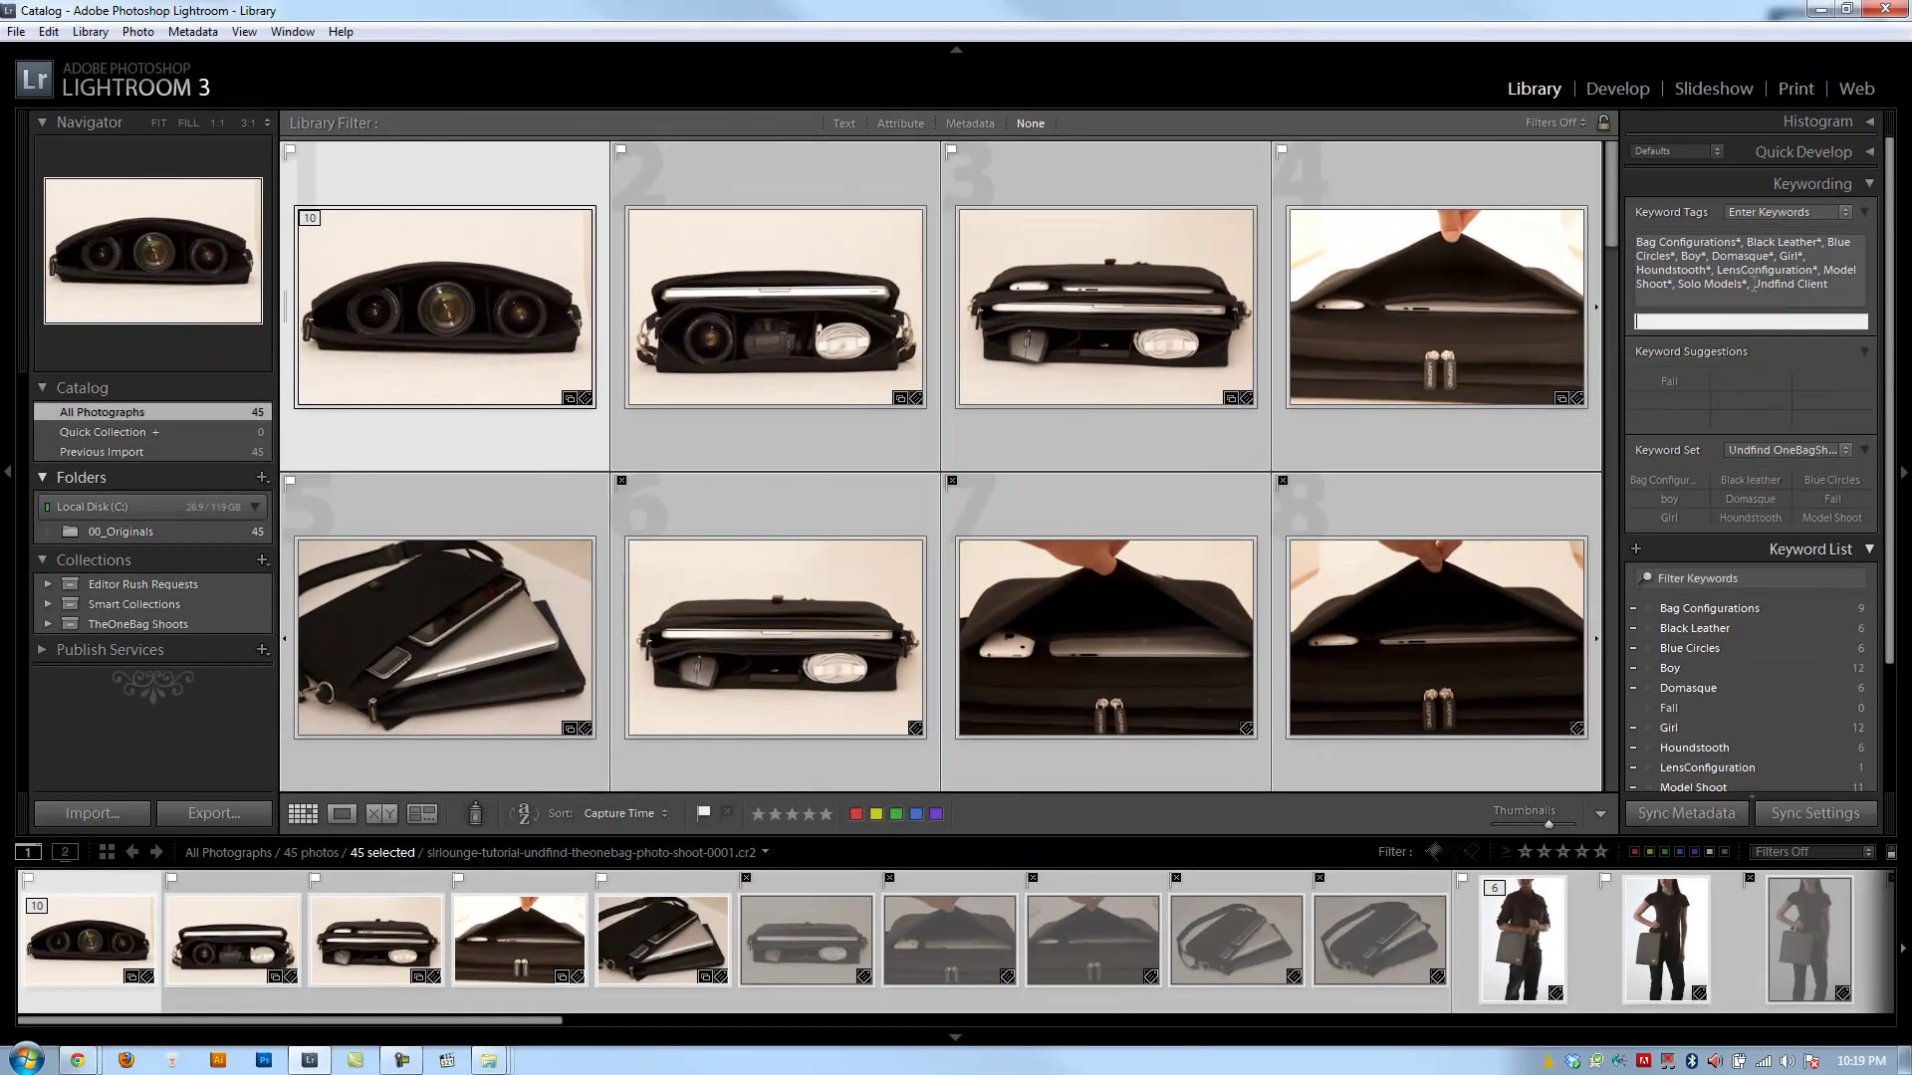
mouse_move(1264, 543)
left_click_drag(1750, 283, 1867, 280)
key("BackSpace")
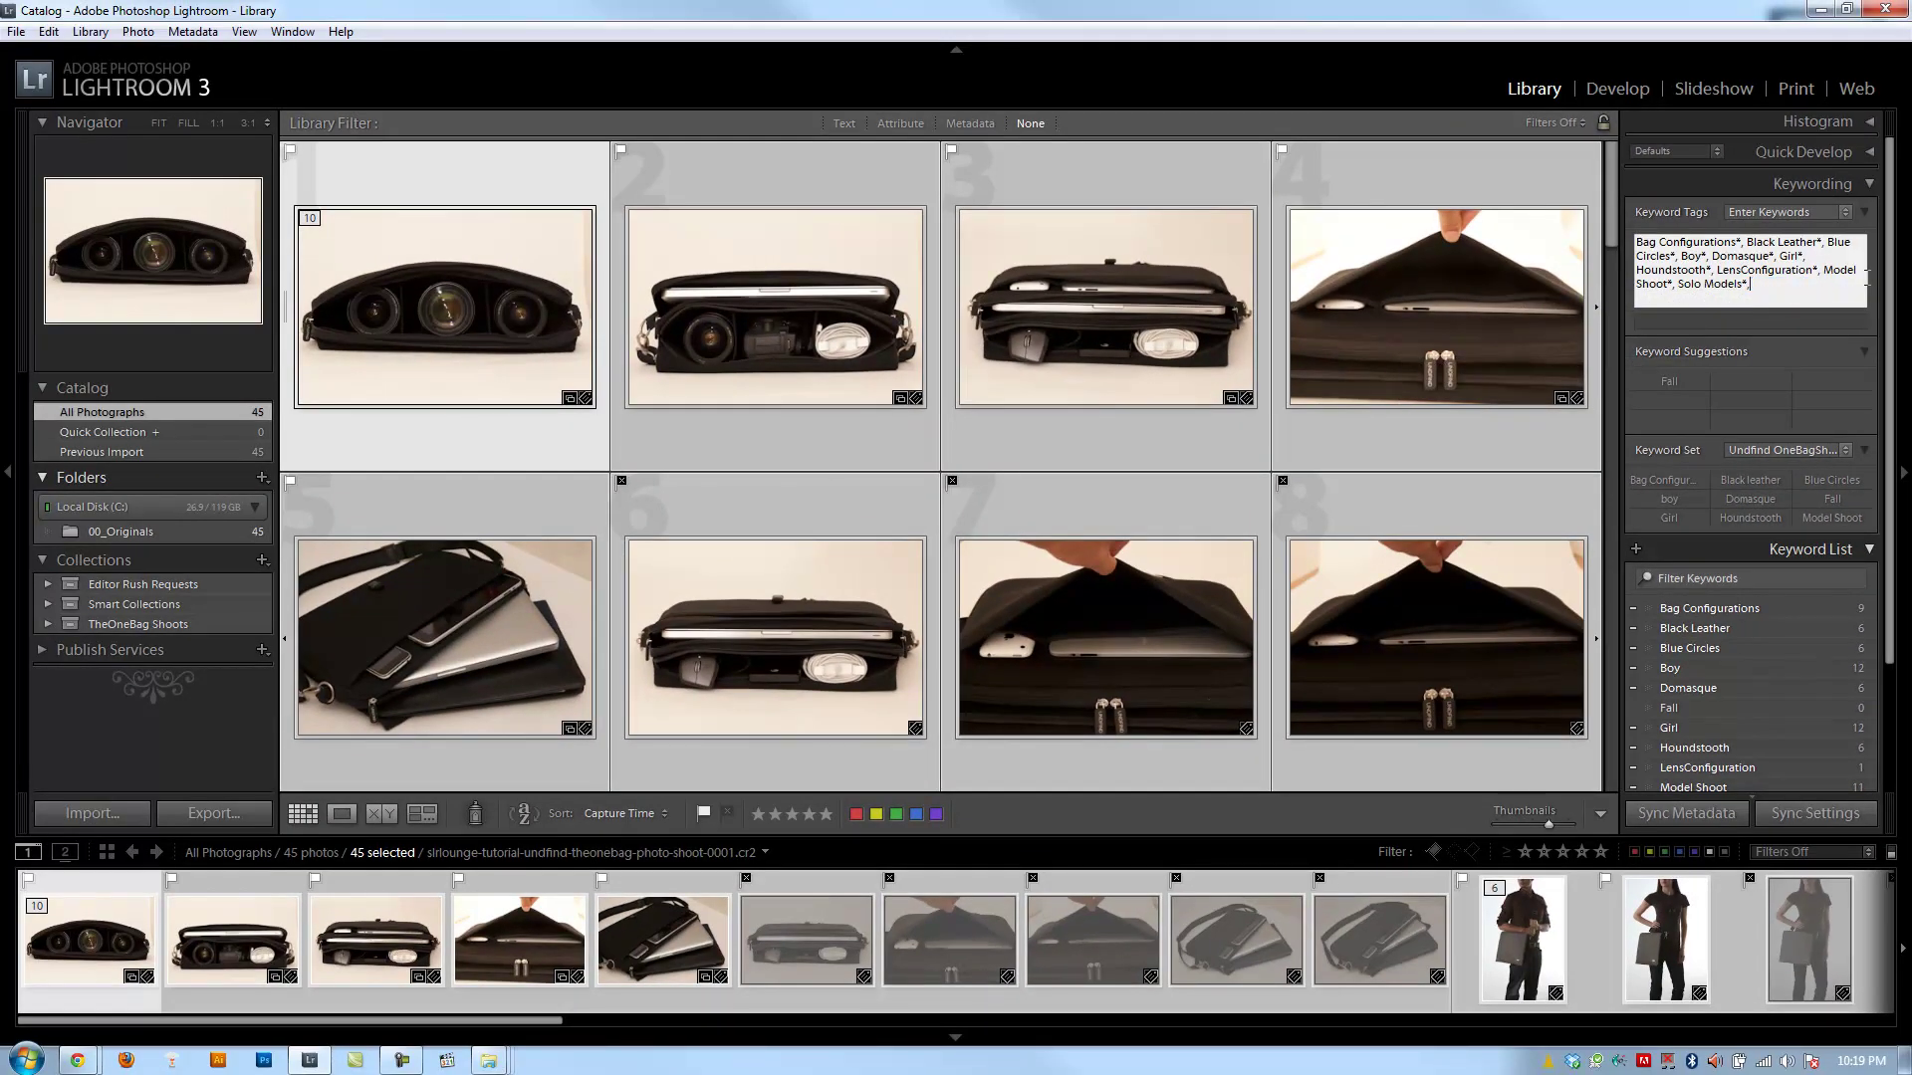
key("Return")
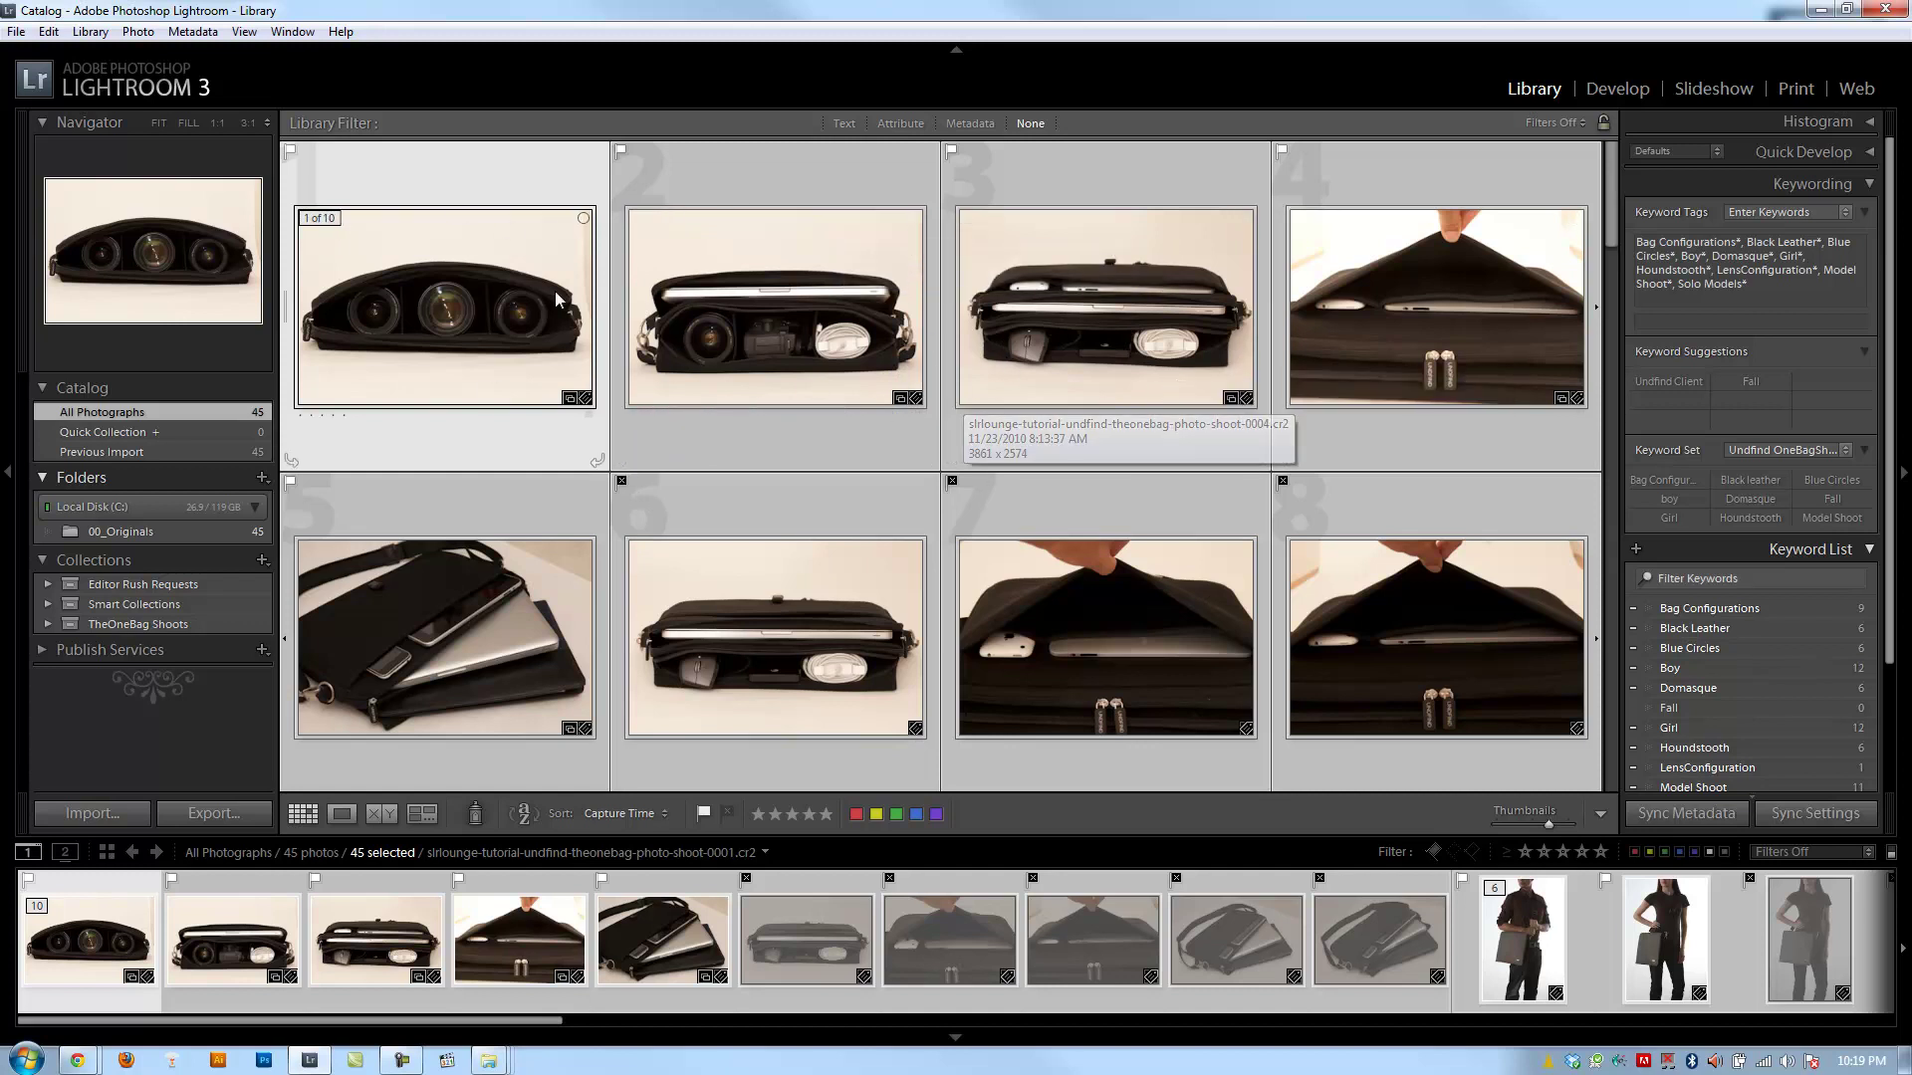
- Select only the first photo, the bag with three lenses, and add the keyword "Undfind Client" to it
left_click(461, 316)
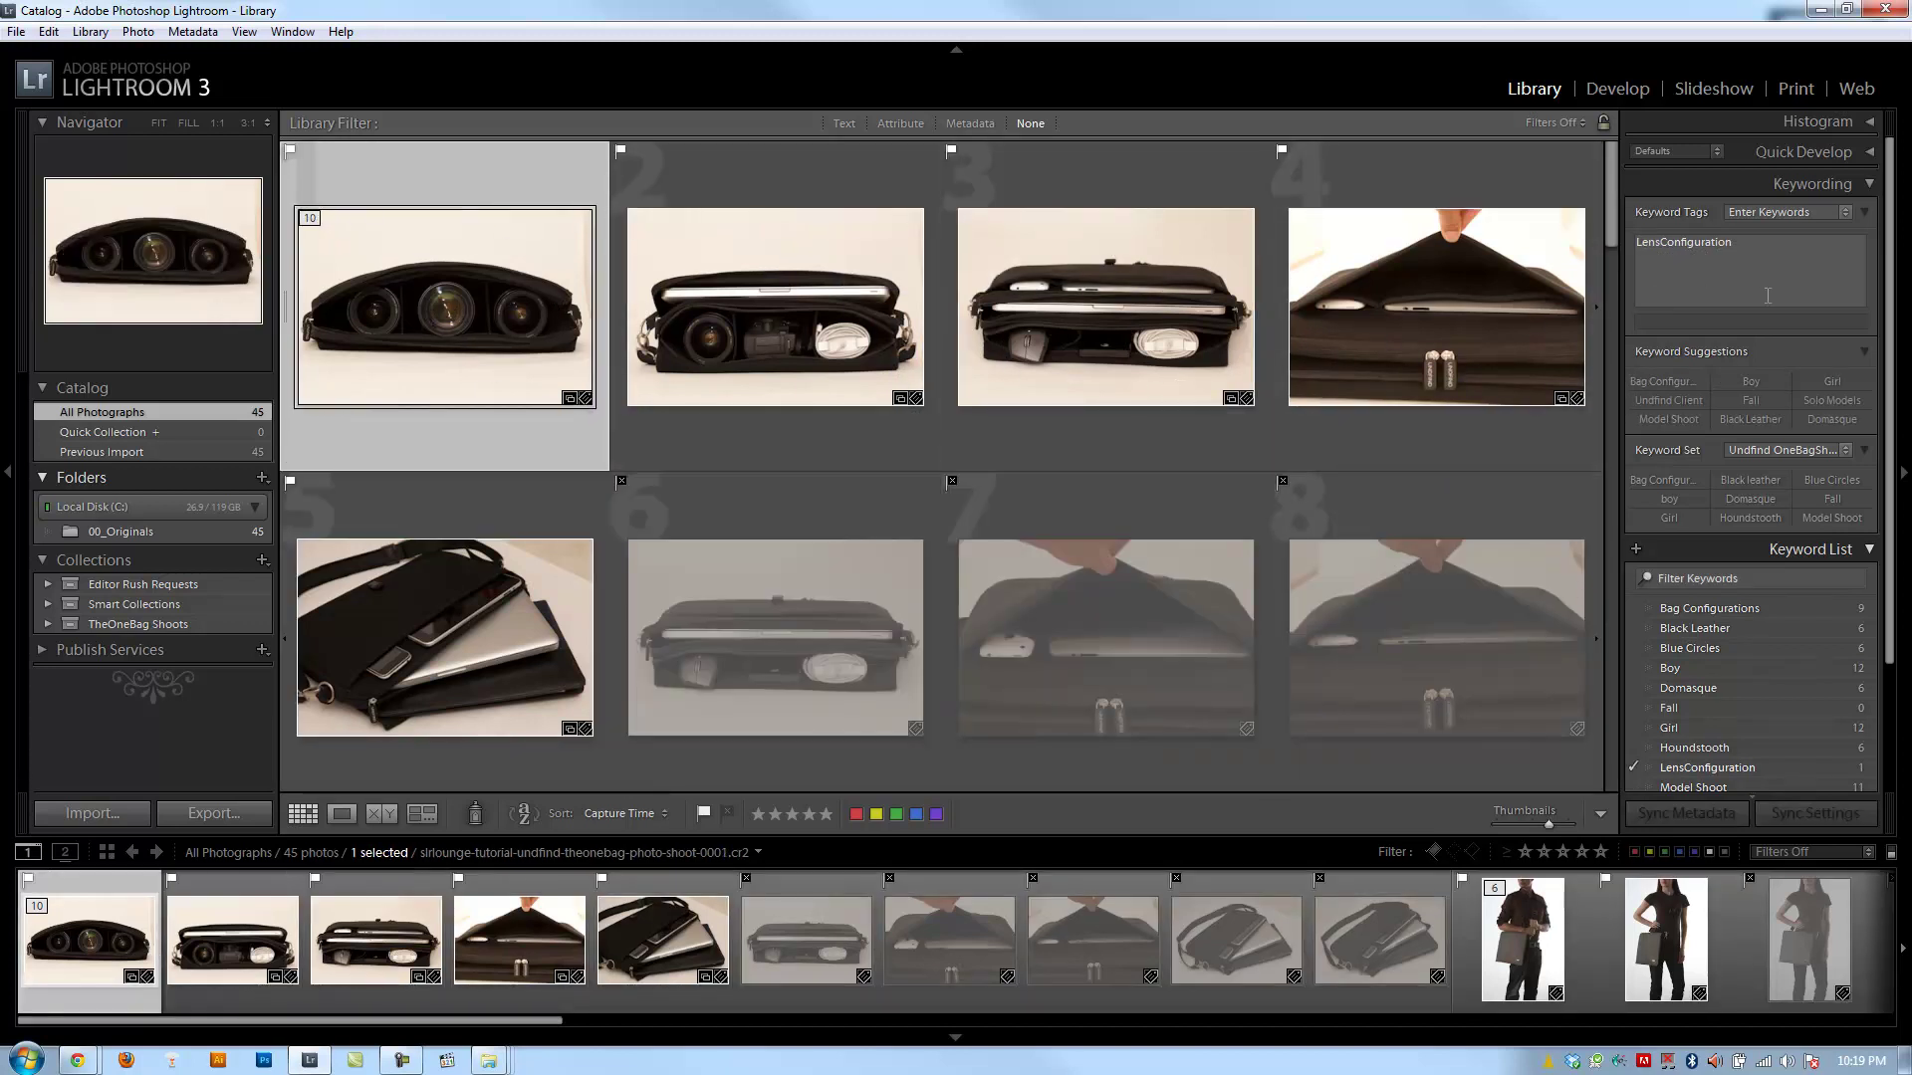
left_click(1709, 321)
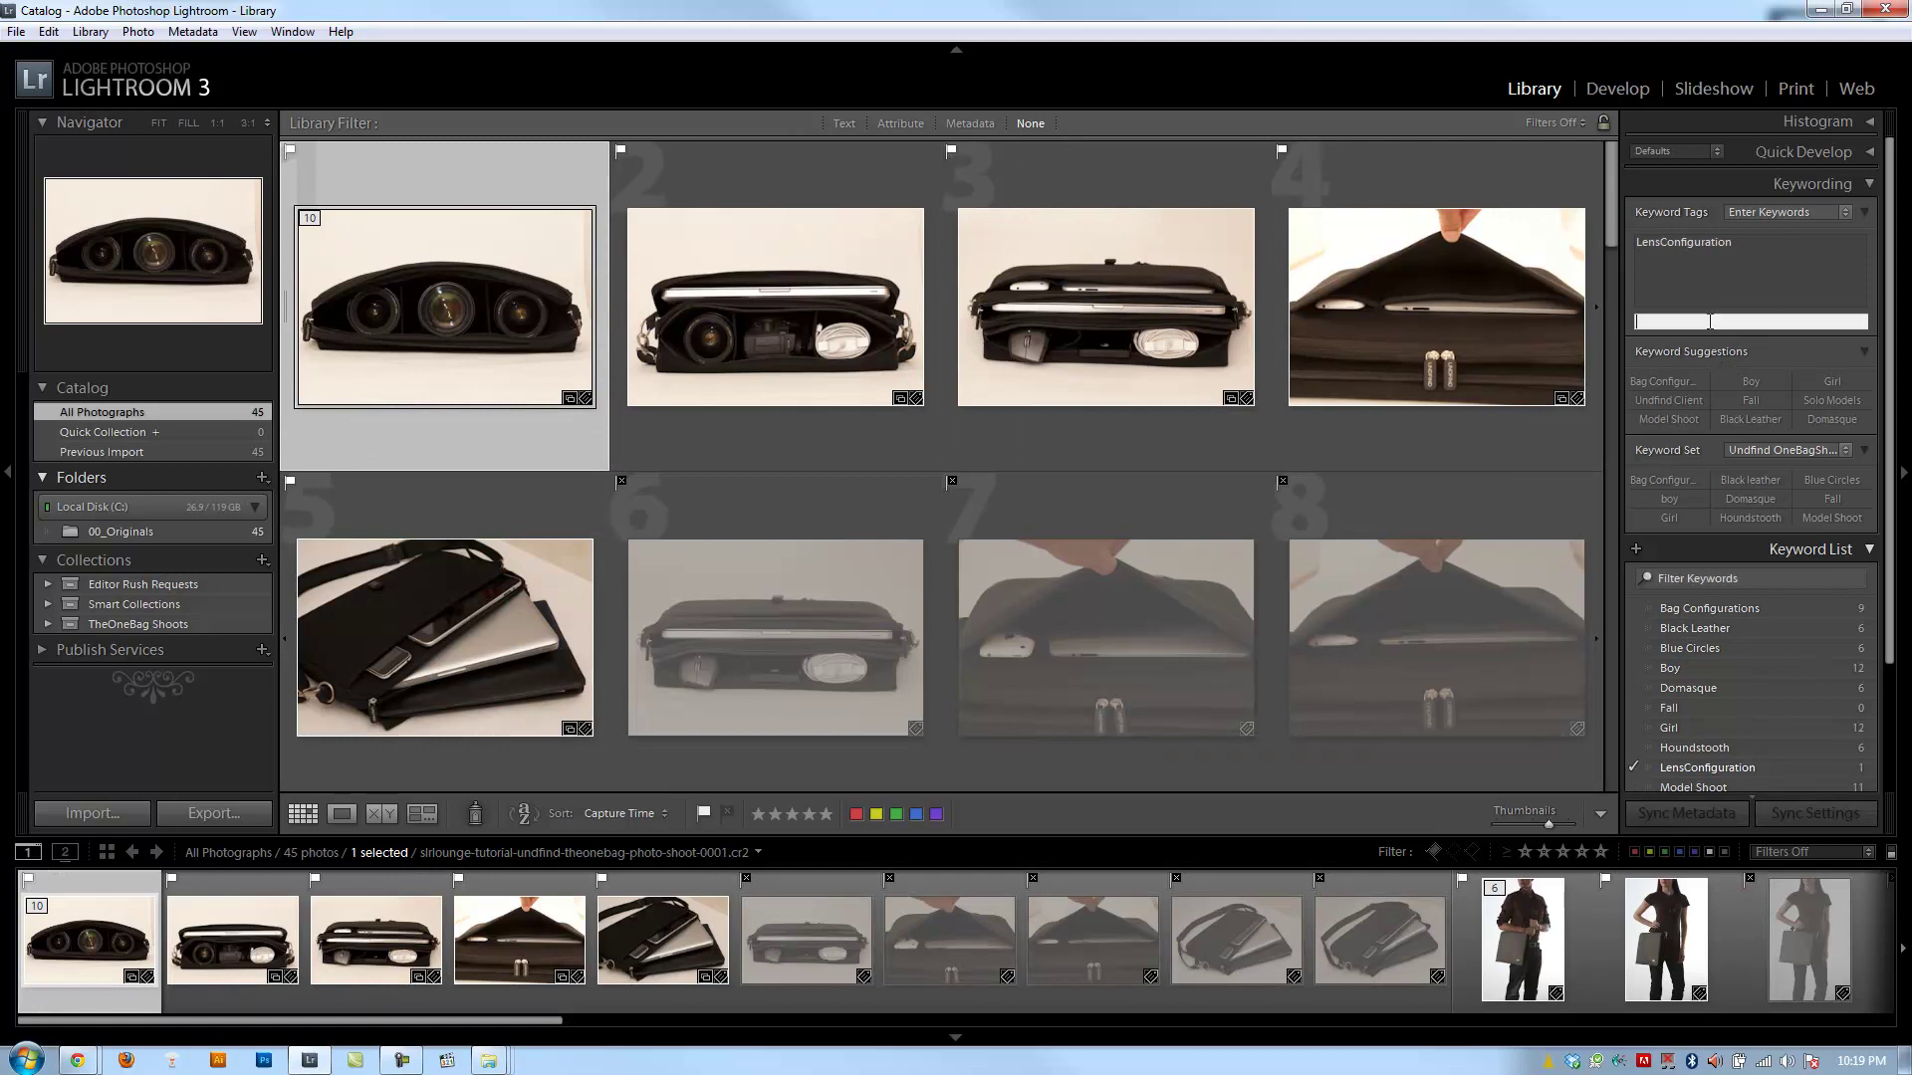
type("Undfind Client")
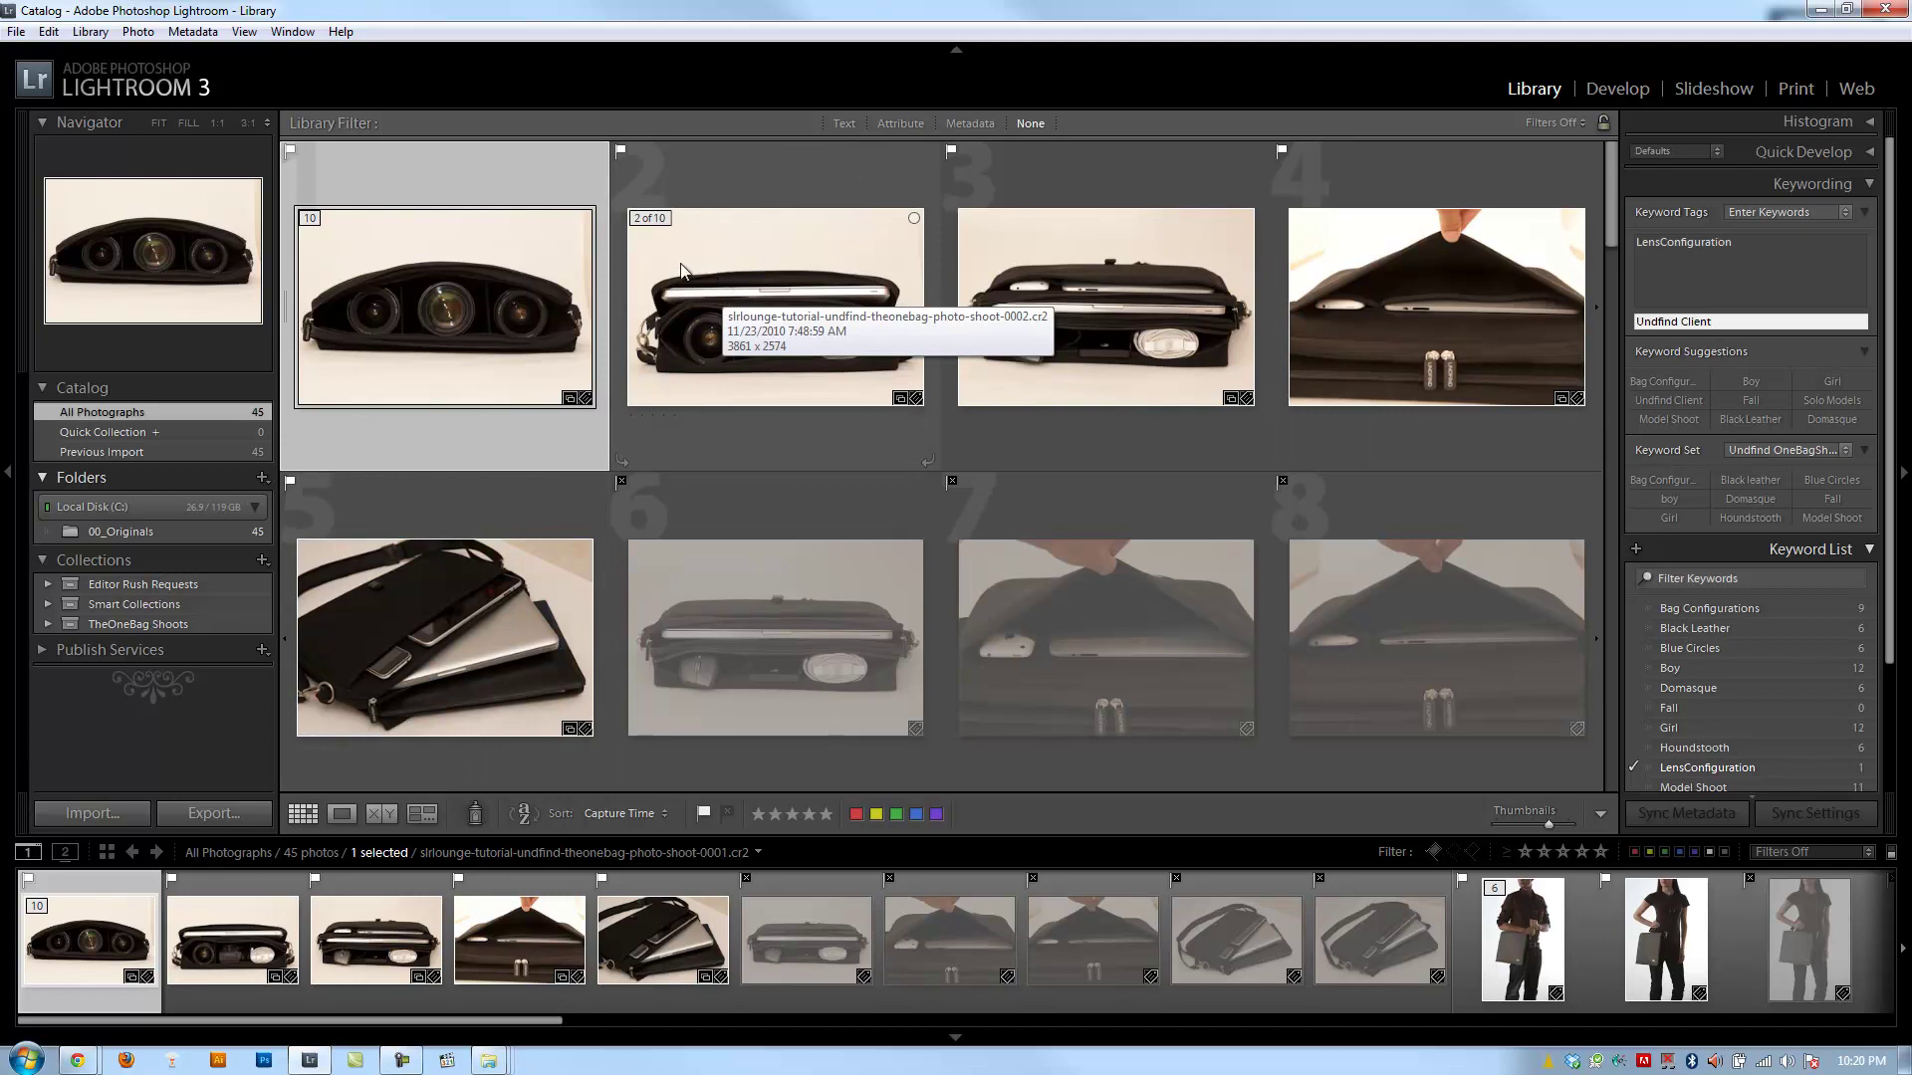
key("Return")
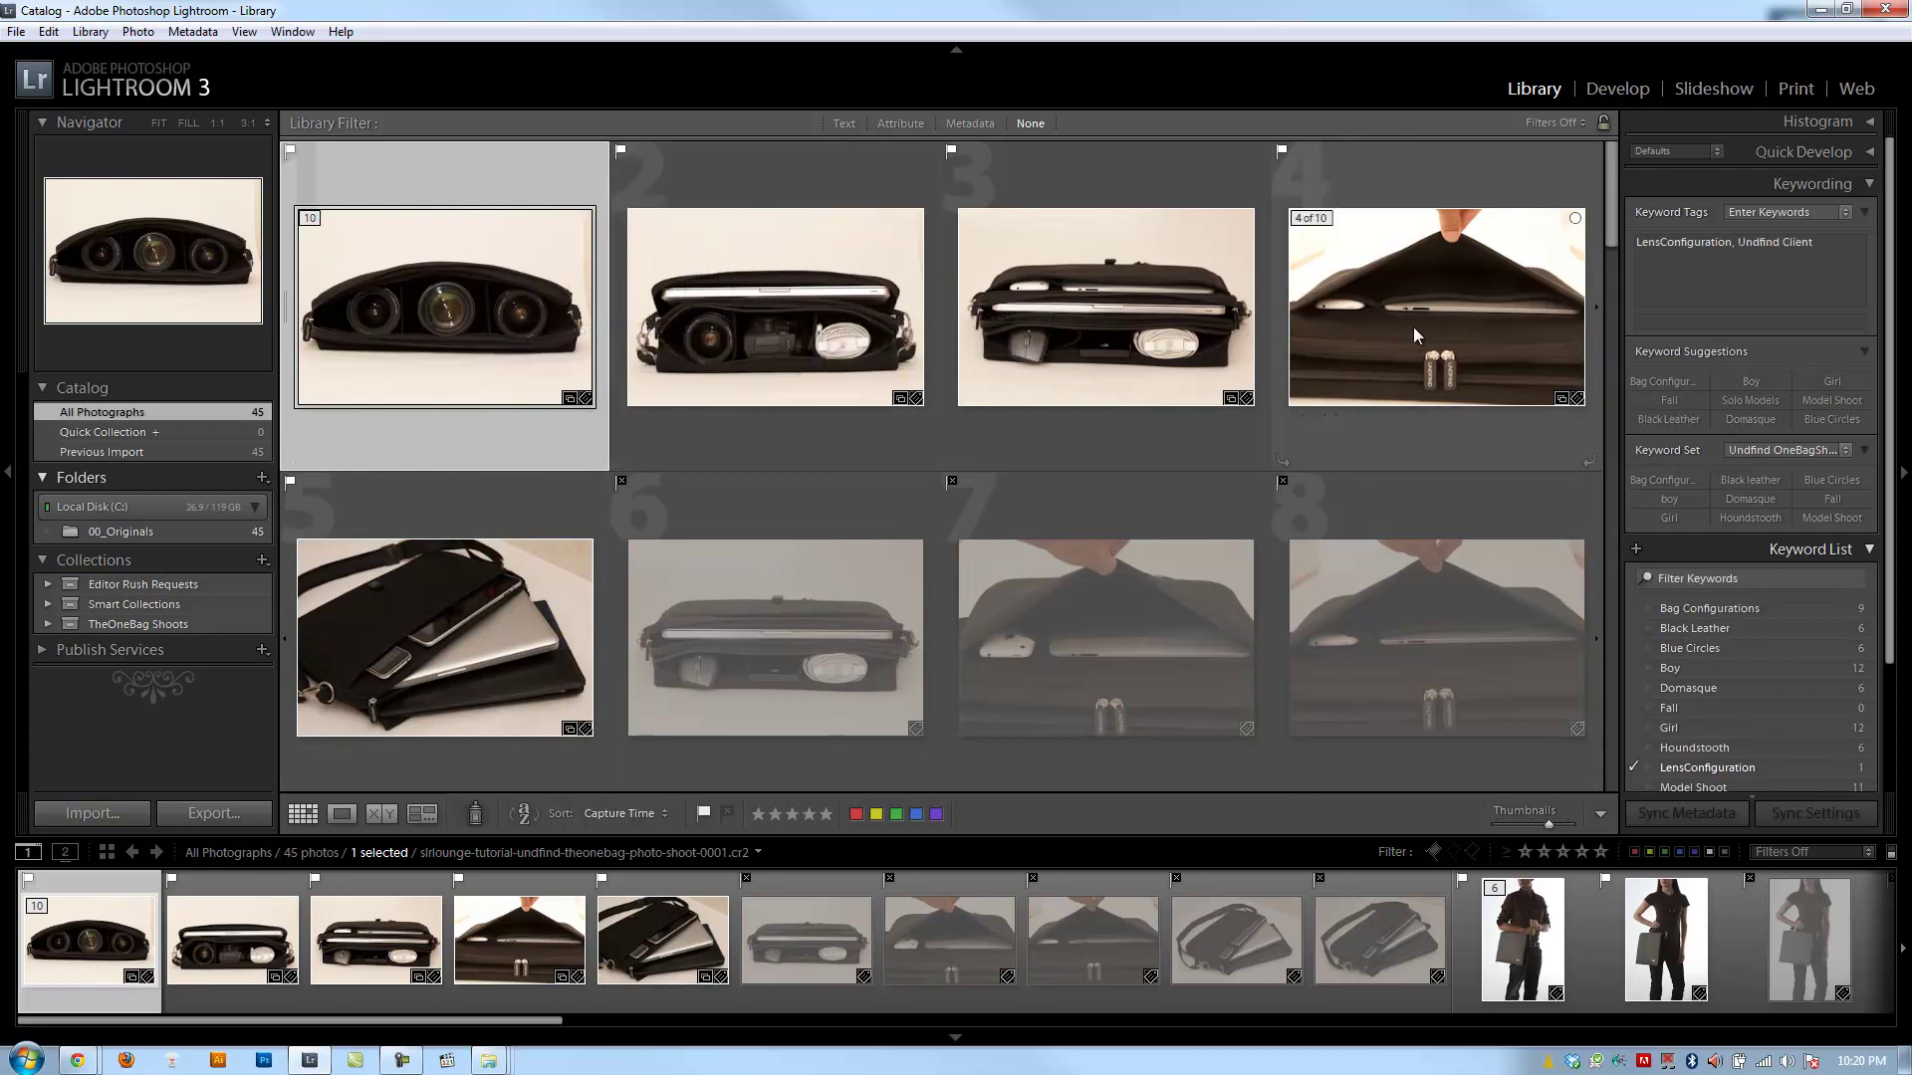
- Select all photos with the first one as source and set metadata synchronization to include only Keywords
scroll(1413, 326, "down", 15)
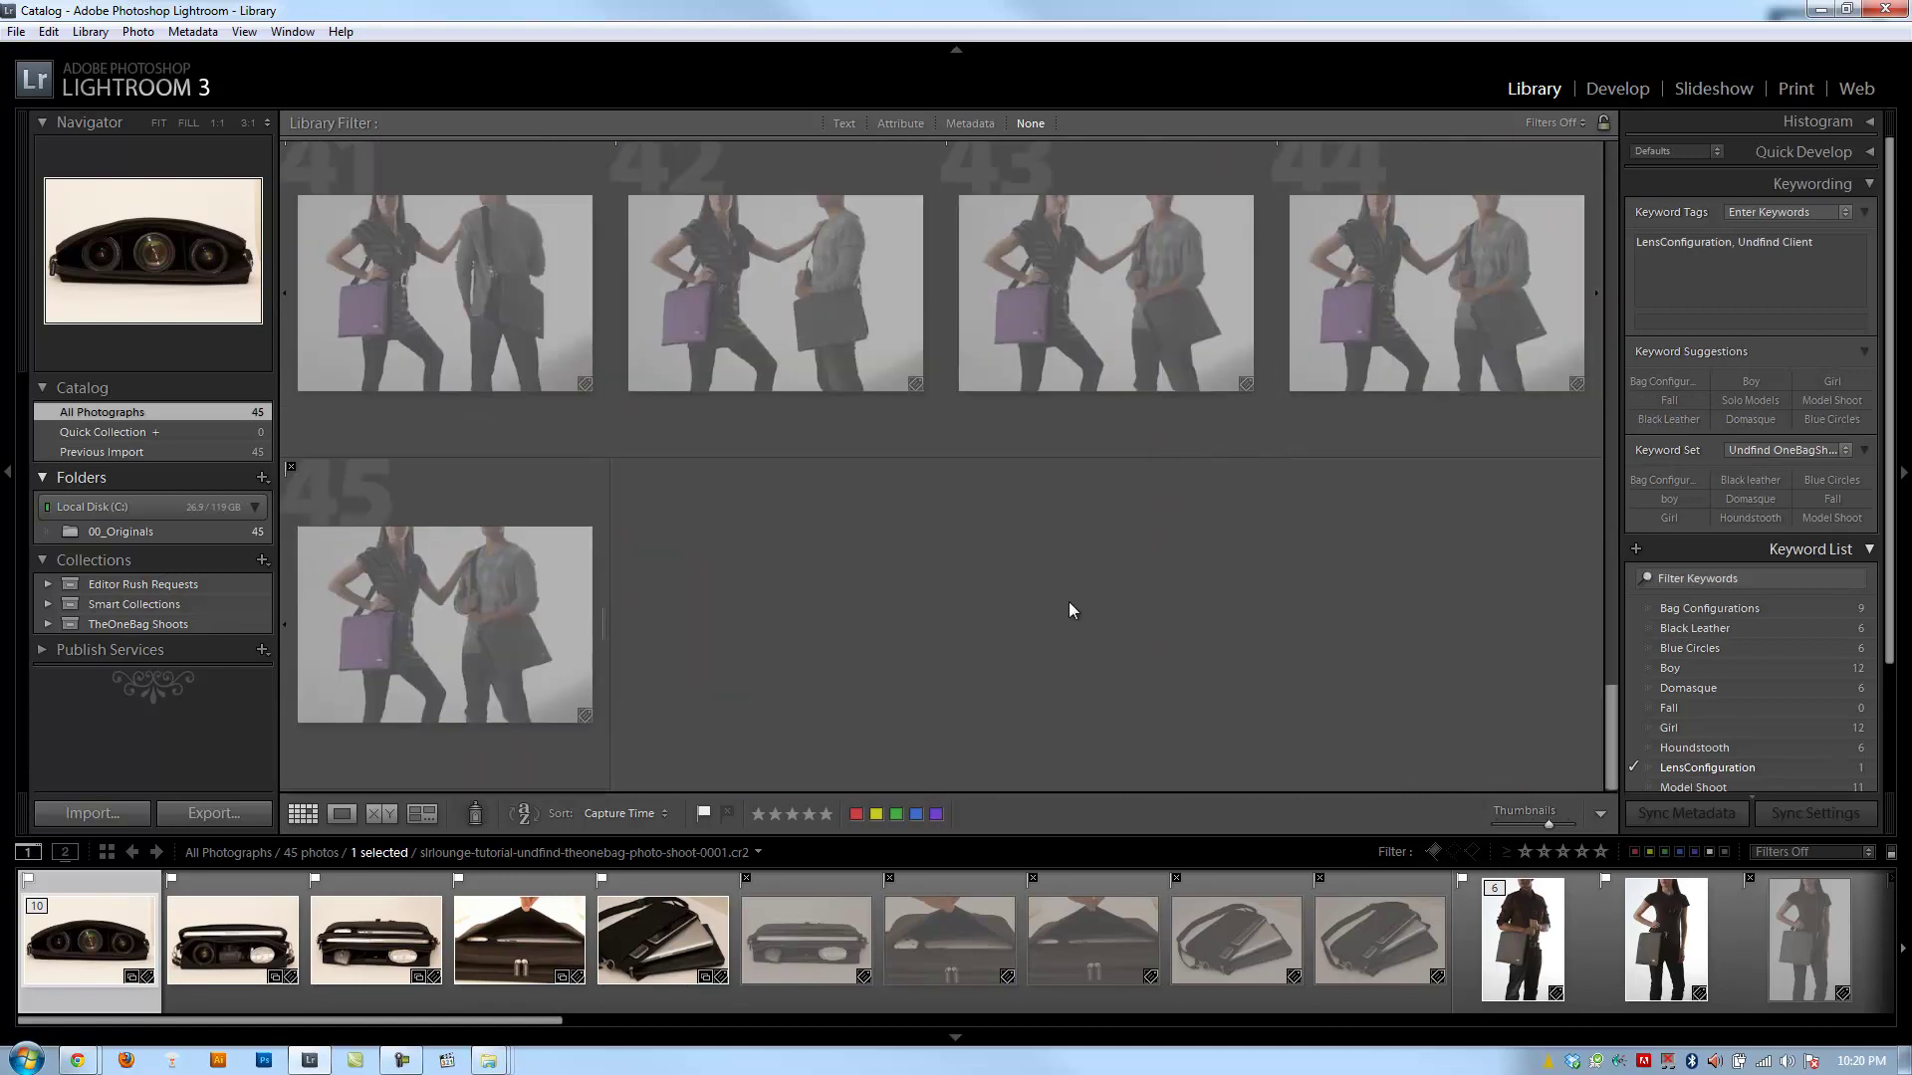
key("ctrl+a")
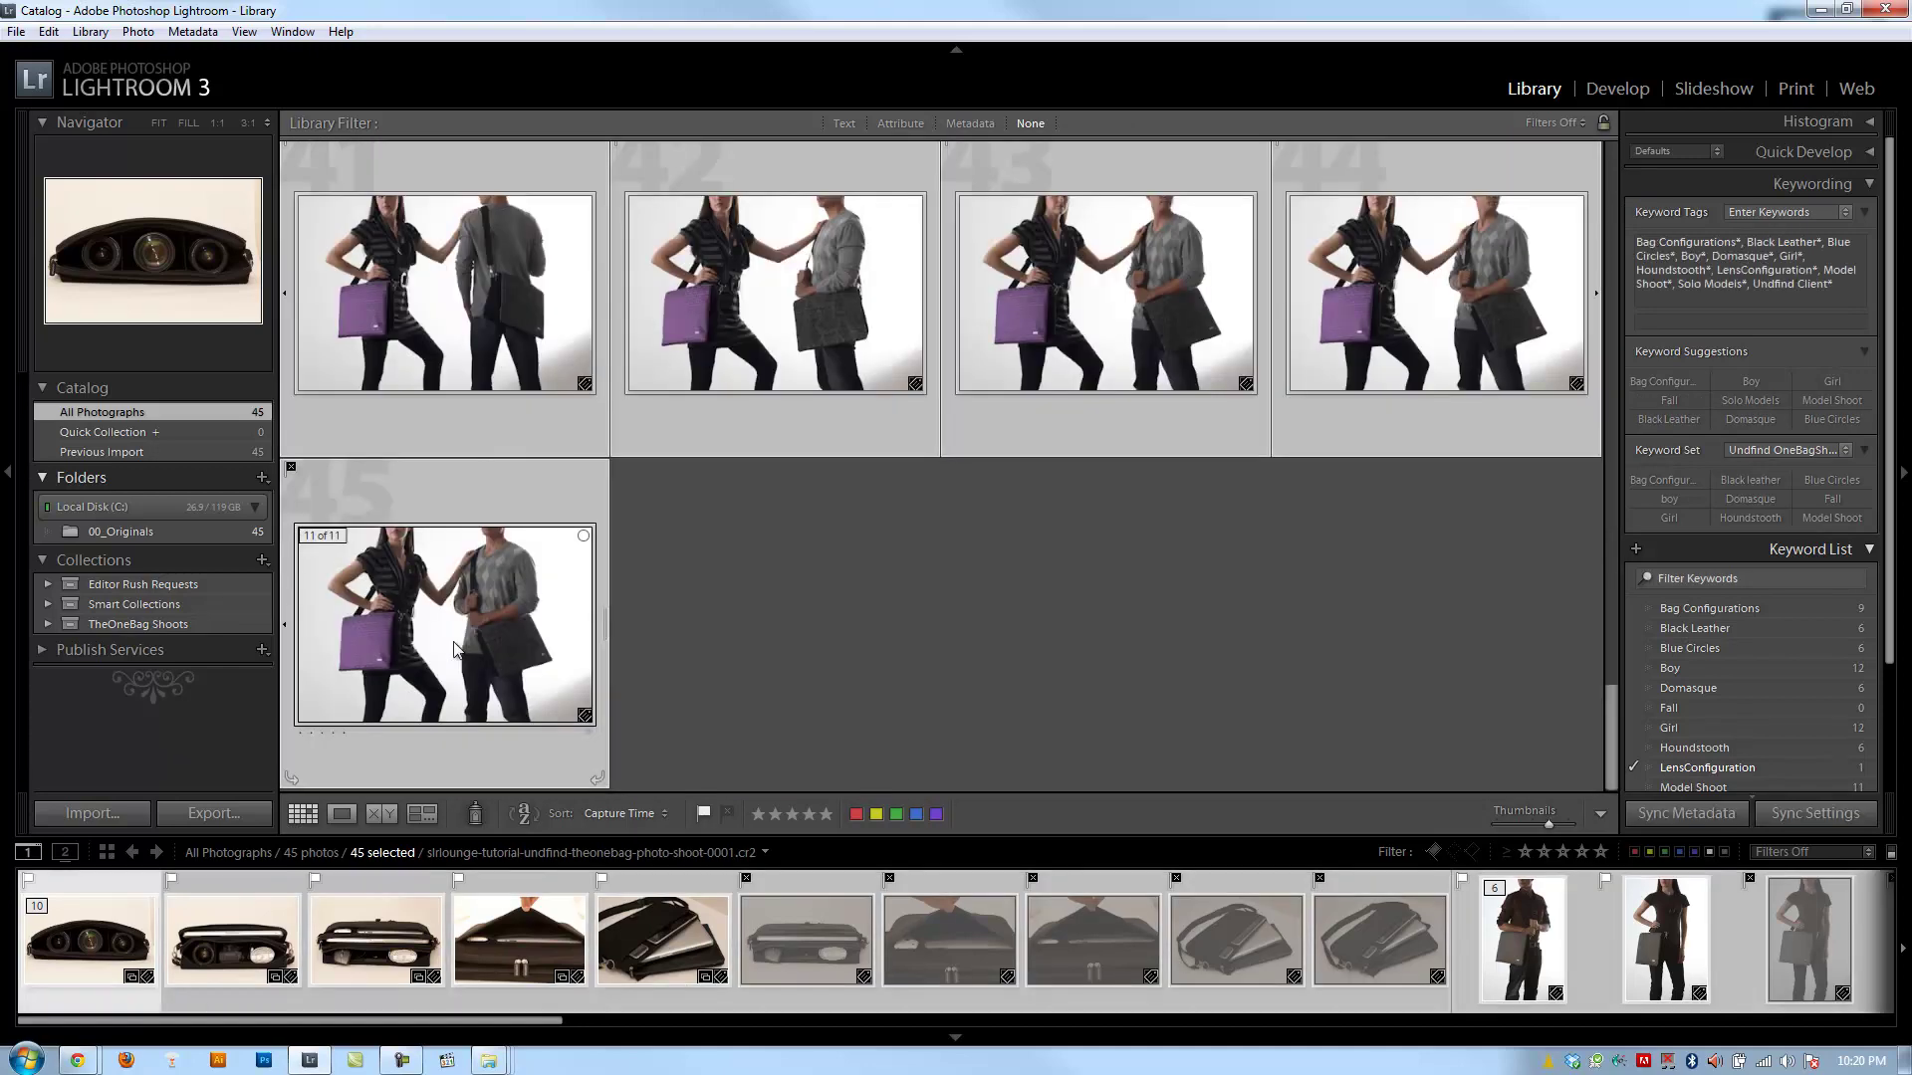
scroll(1077, 689, "up", 15)
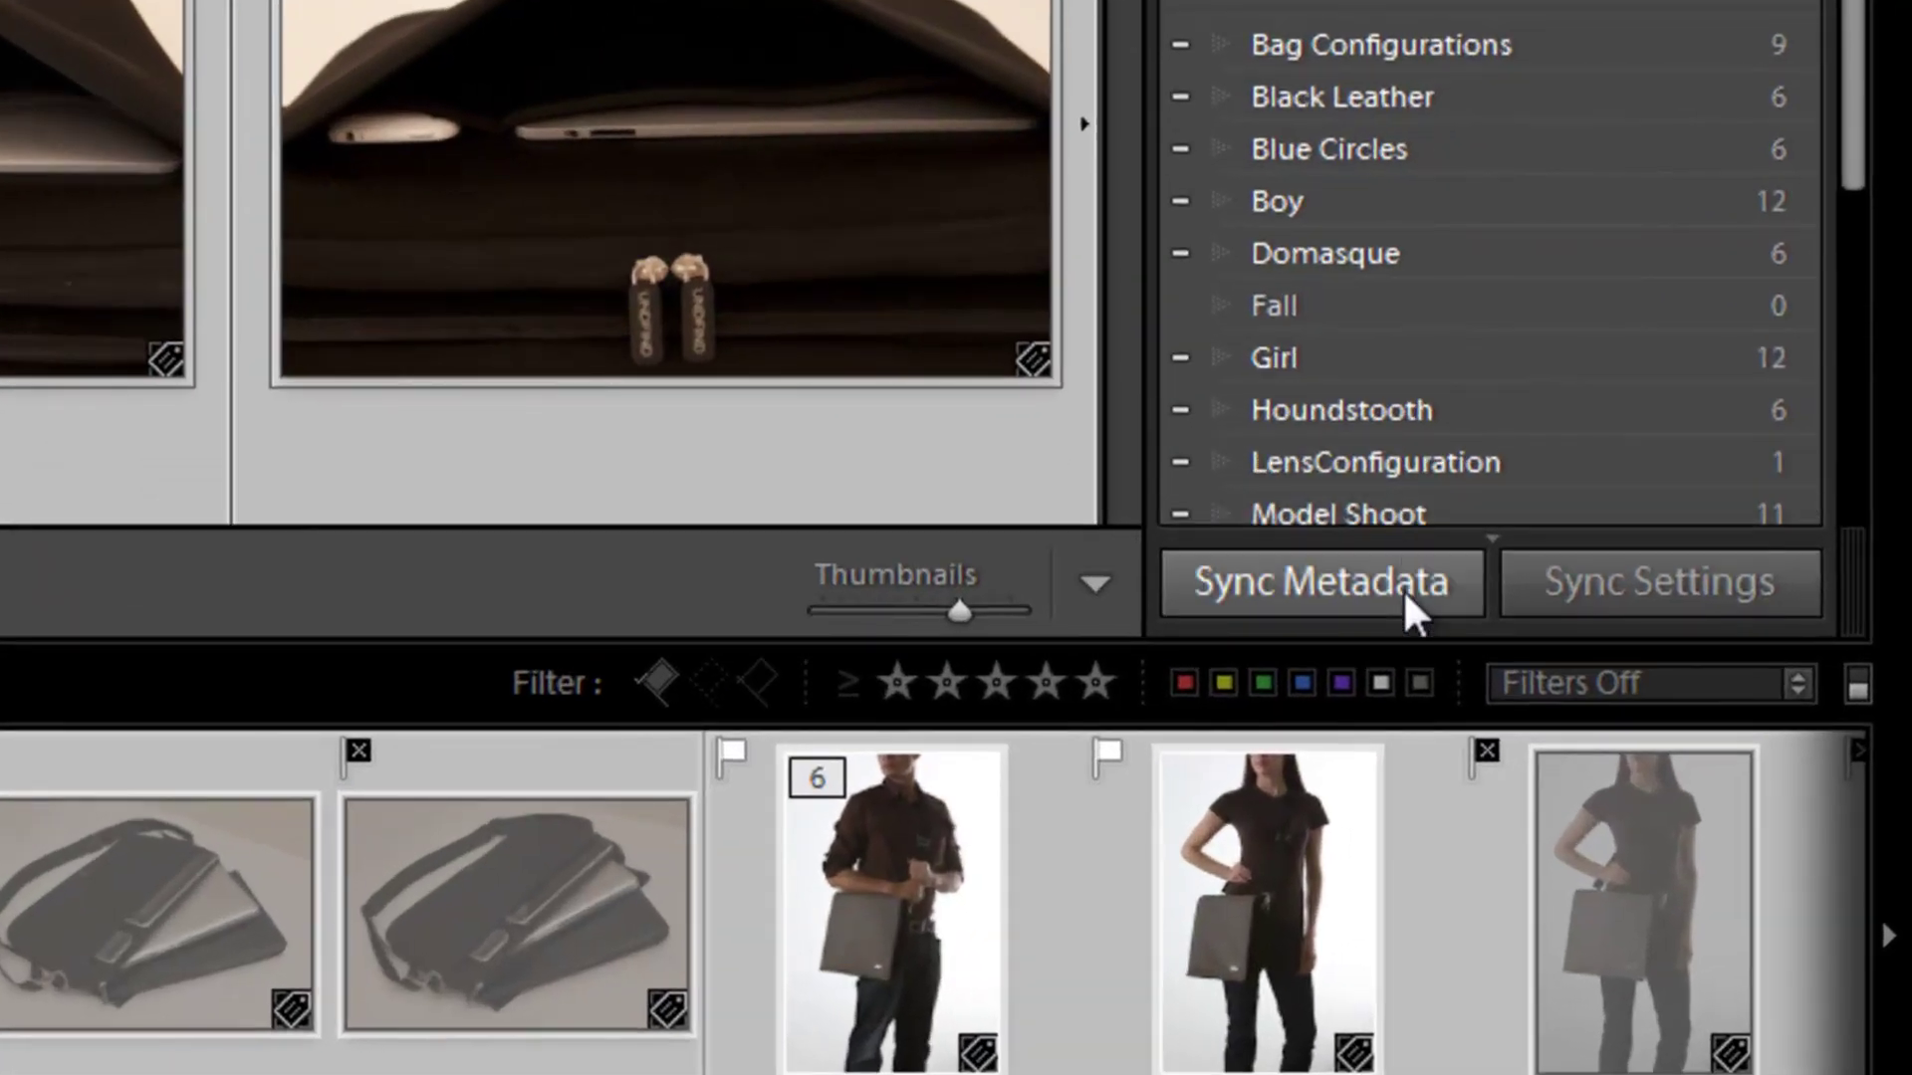
left_click(1419, 608)
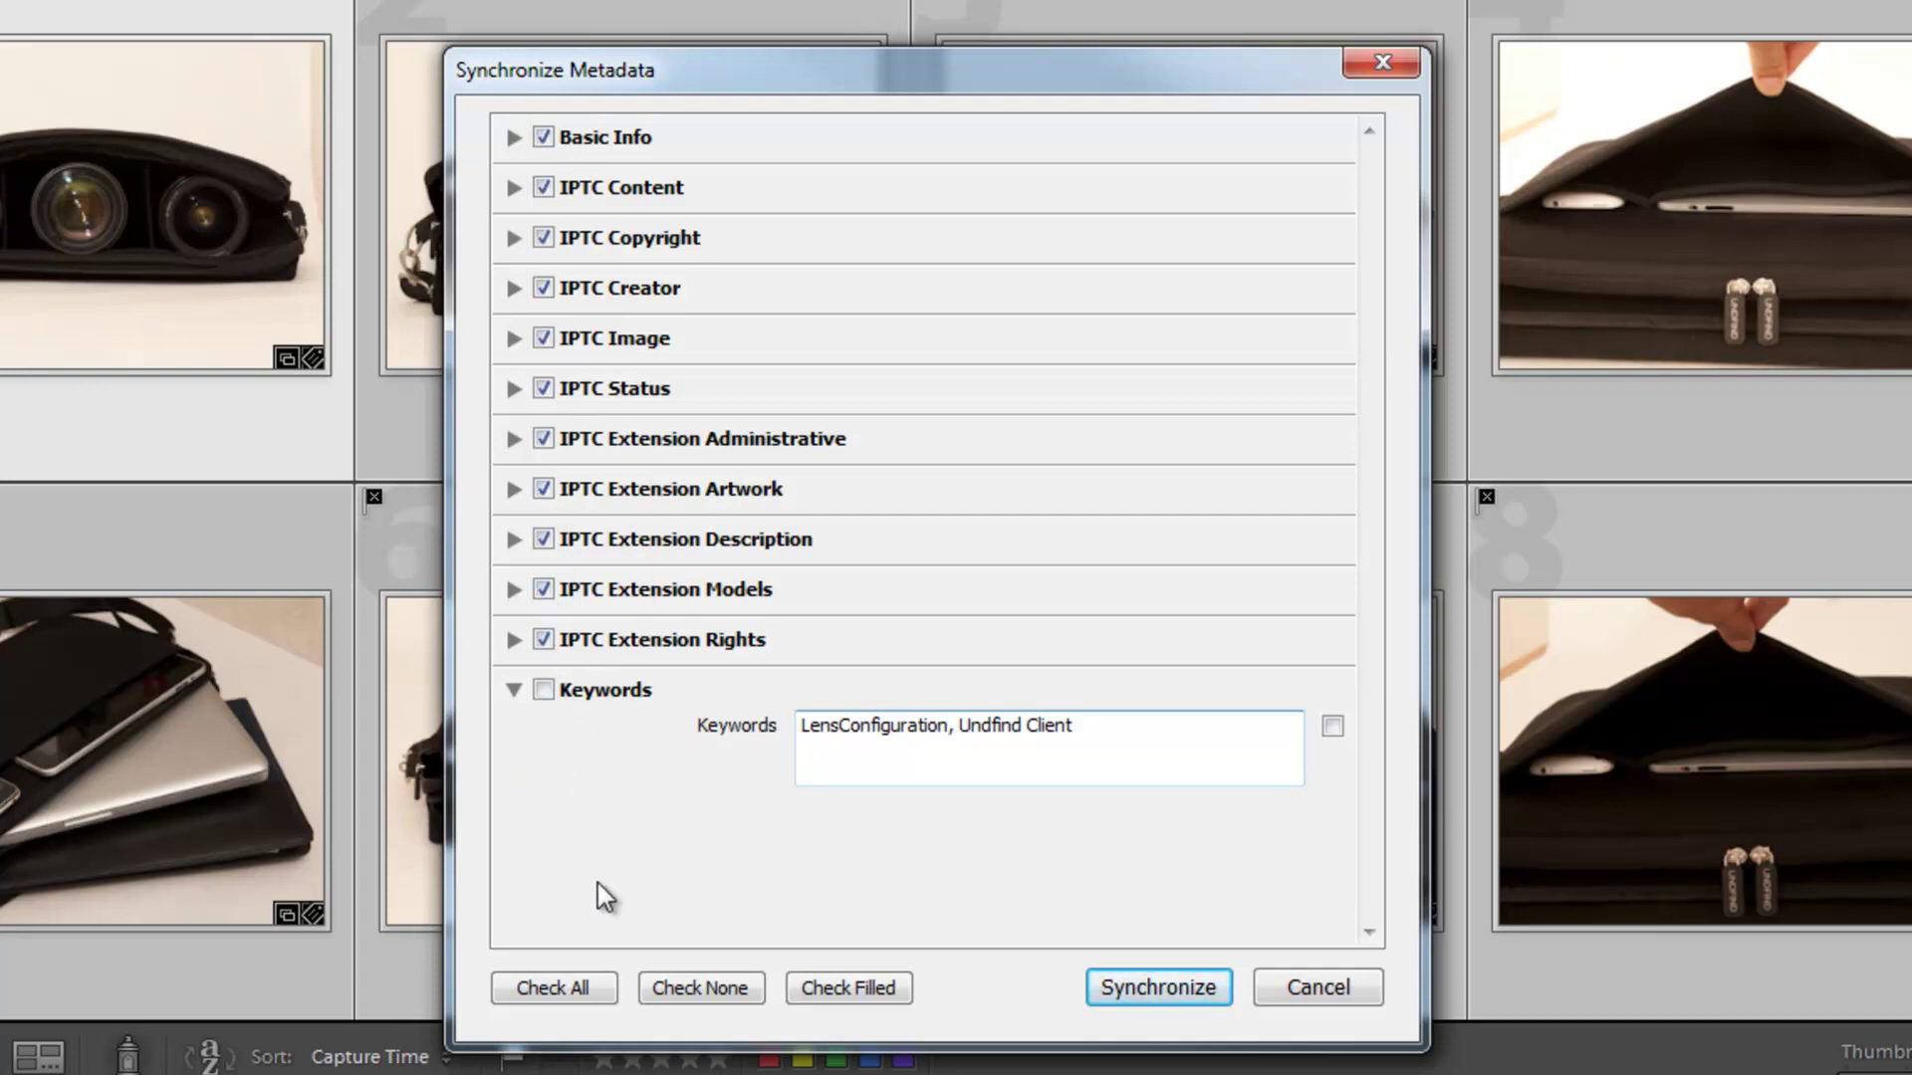
left_click(696, 991)
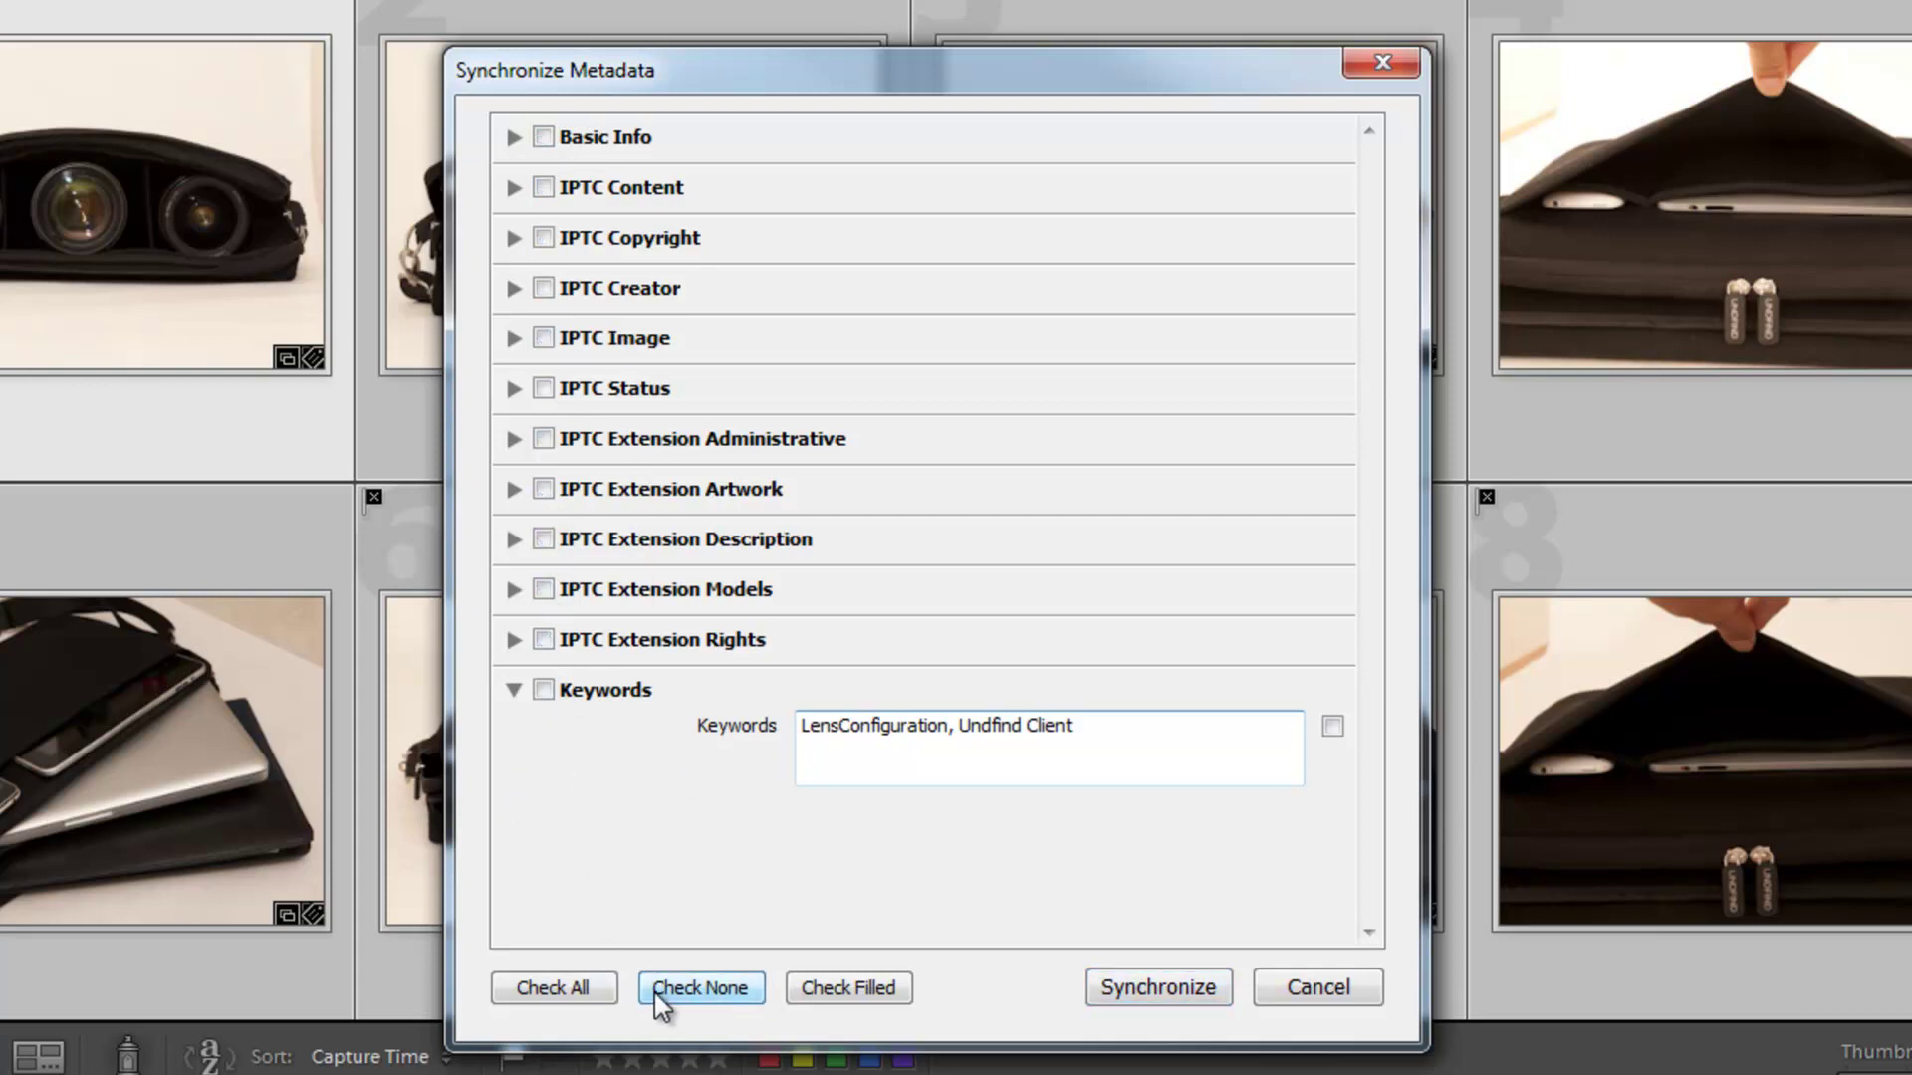
left_click(544, 691)
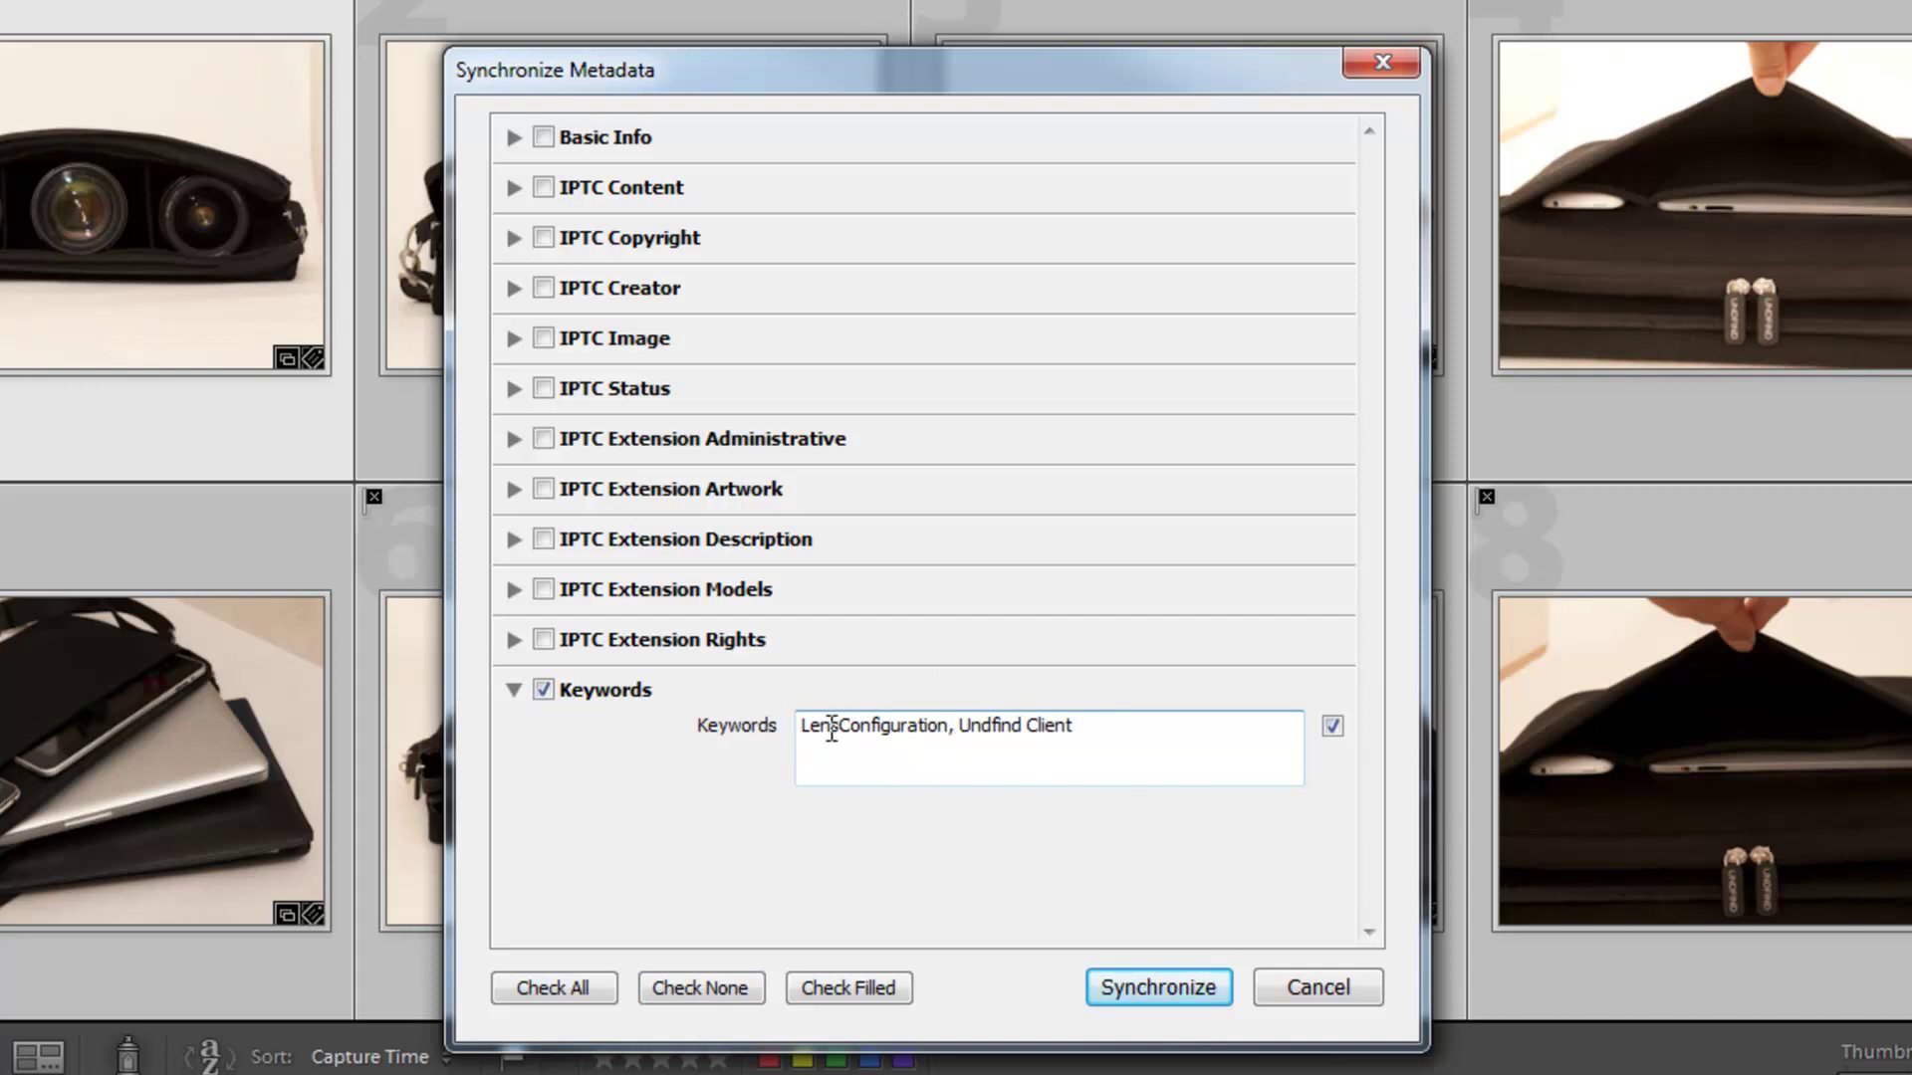
- Delete LensConfiguration from the keywords to sync, leaving only "Undfind Client", and synchronize the selected photos
left_click(962, 732)
left_click(961, 728)
left_click(802, 725, "shift")
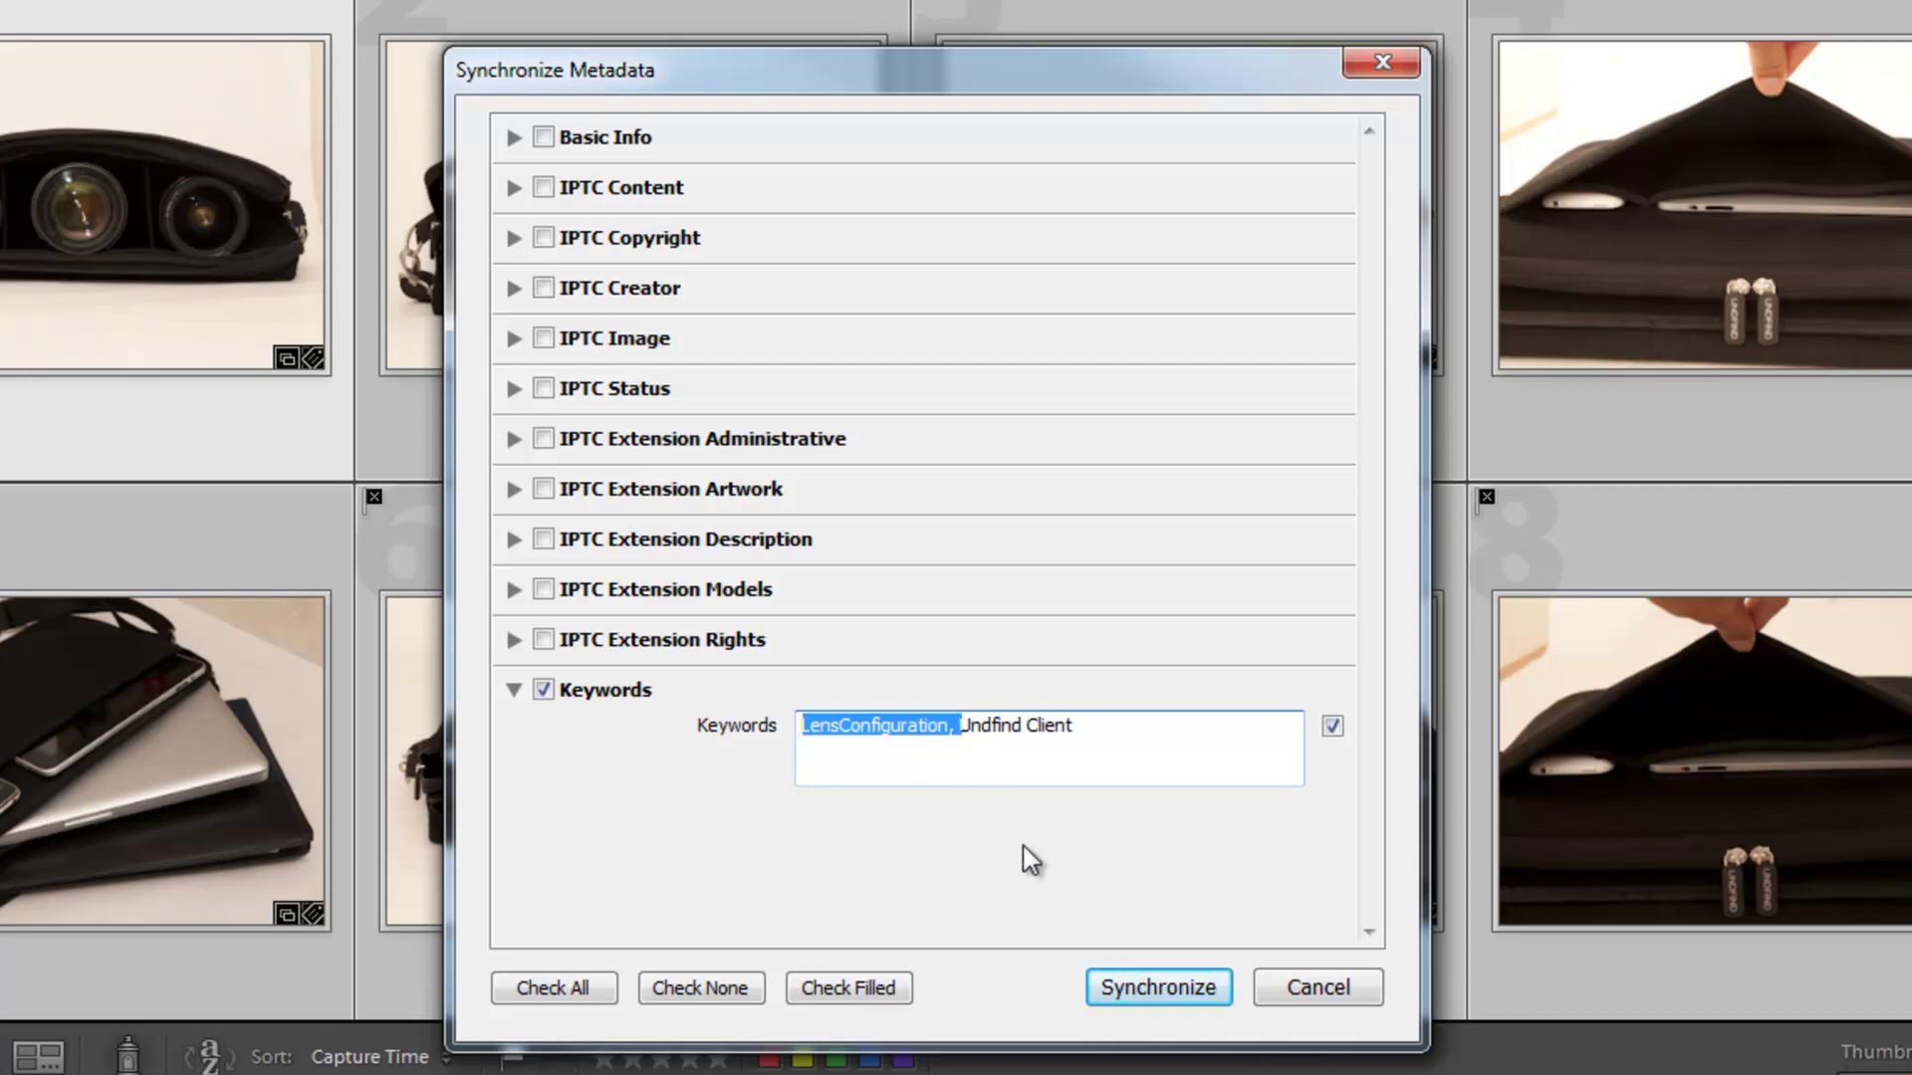
key("BackSpace")
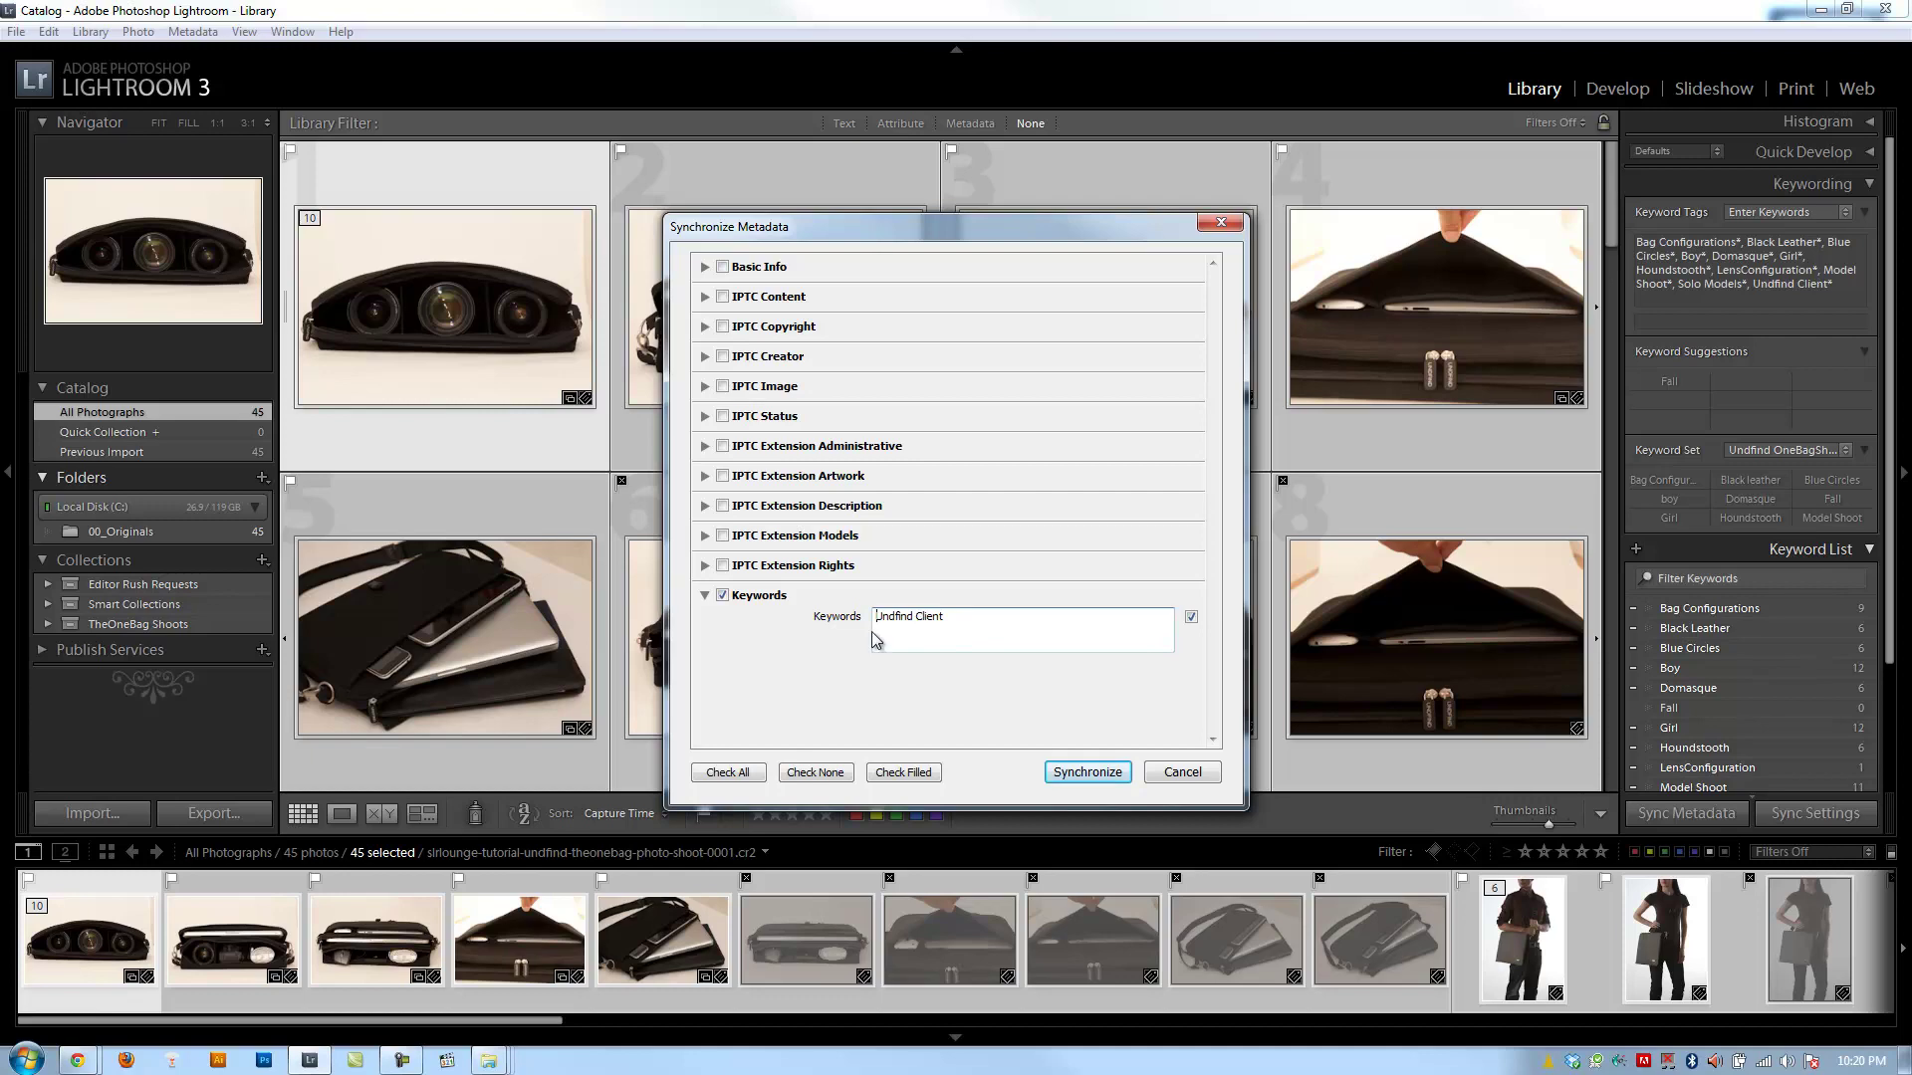
left_click(1066, 773)
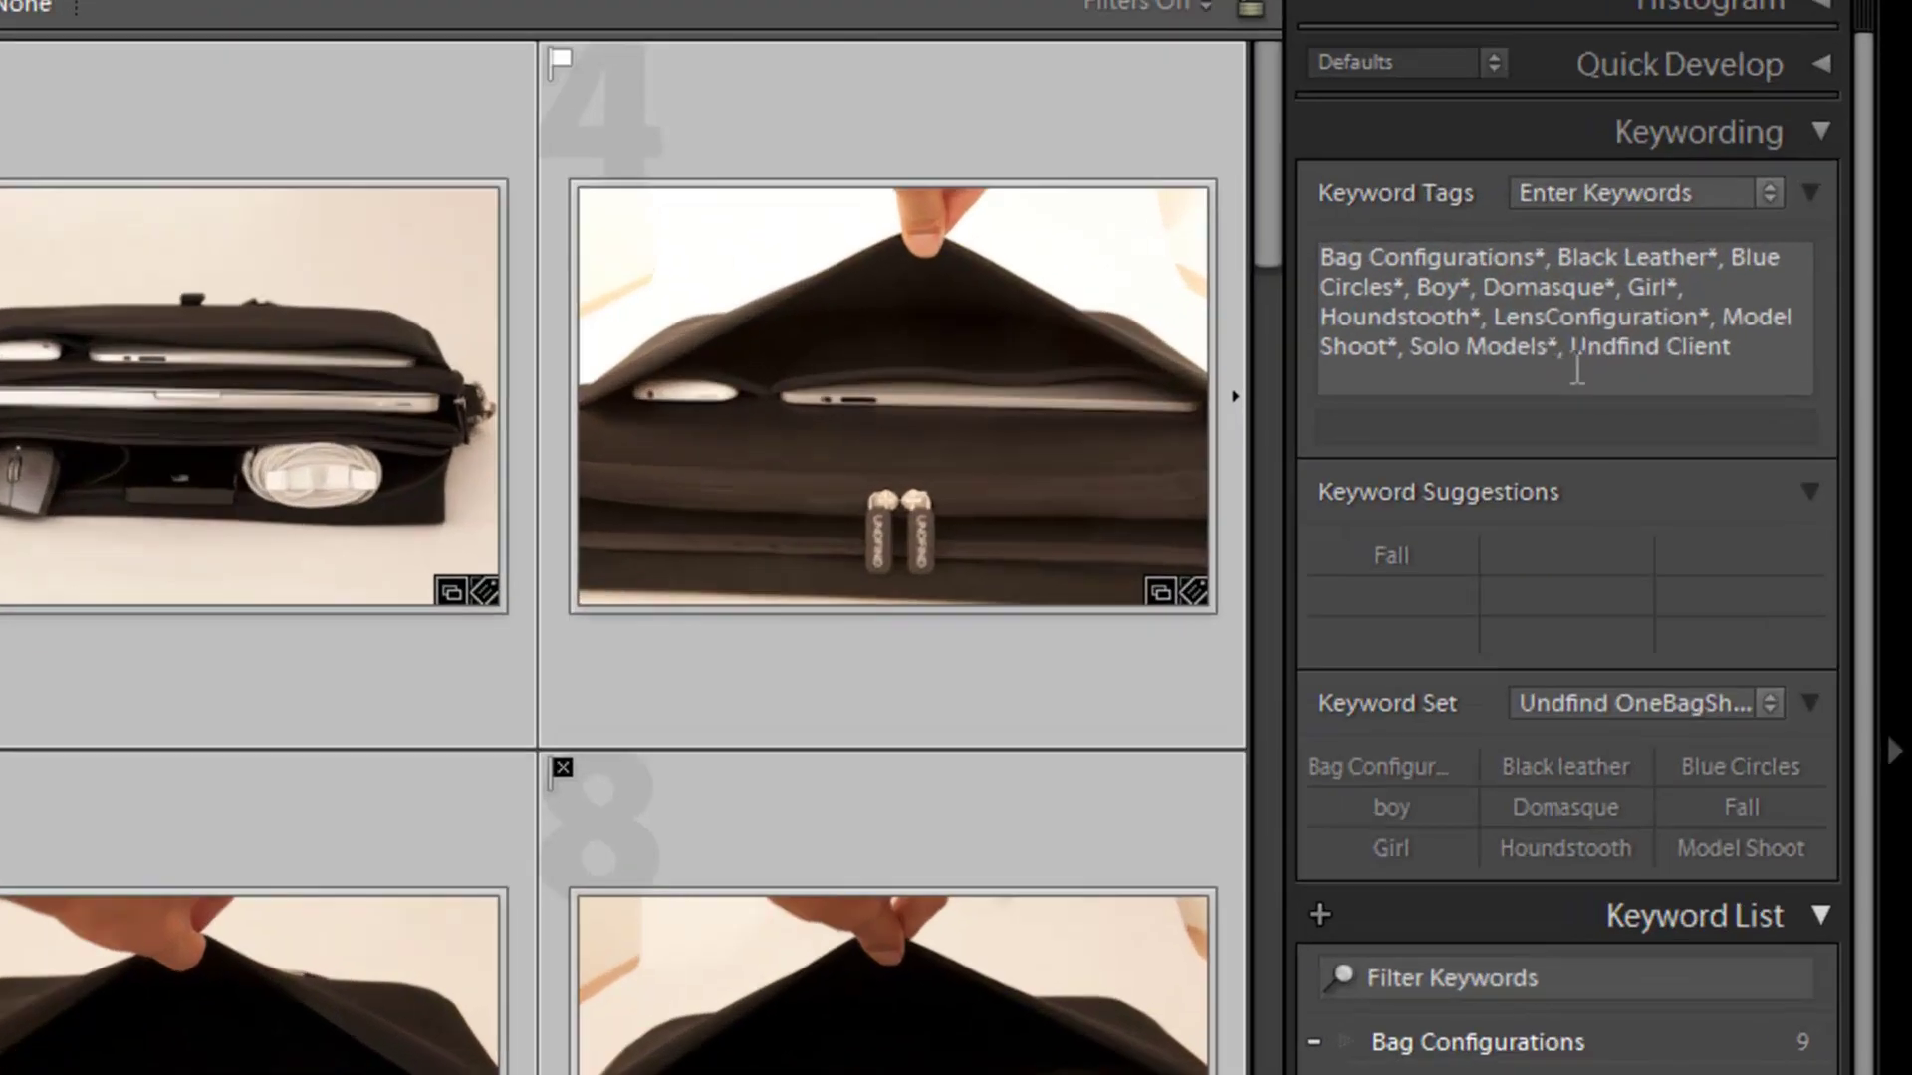
- Check the keyword tags of several individual photos throughout the grid, ending with the first photo
mouse_move(1822, 291)
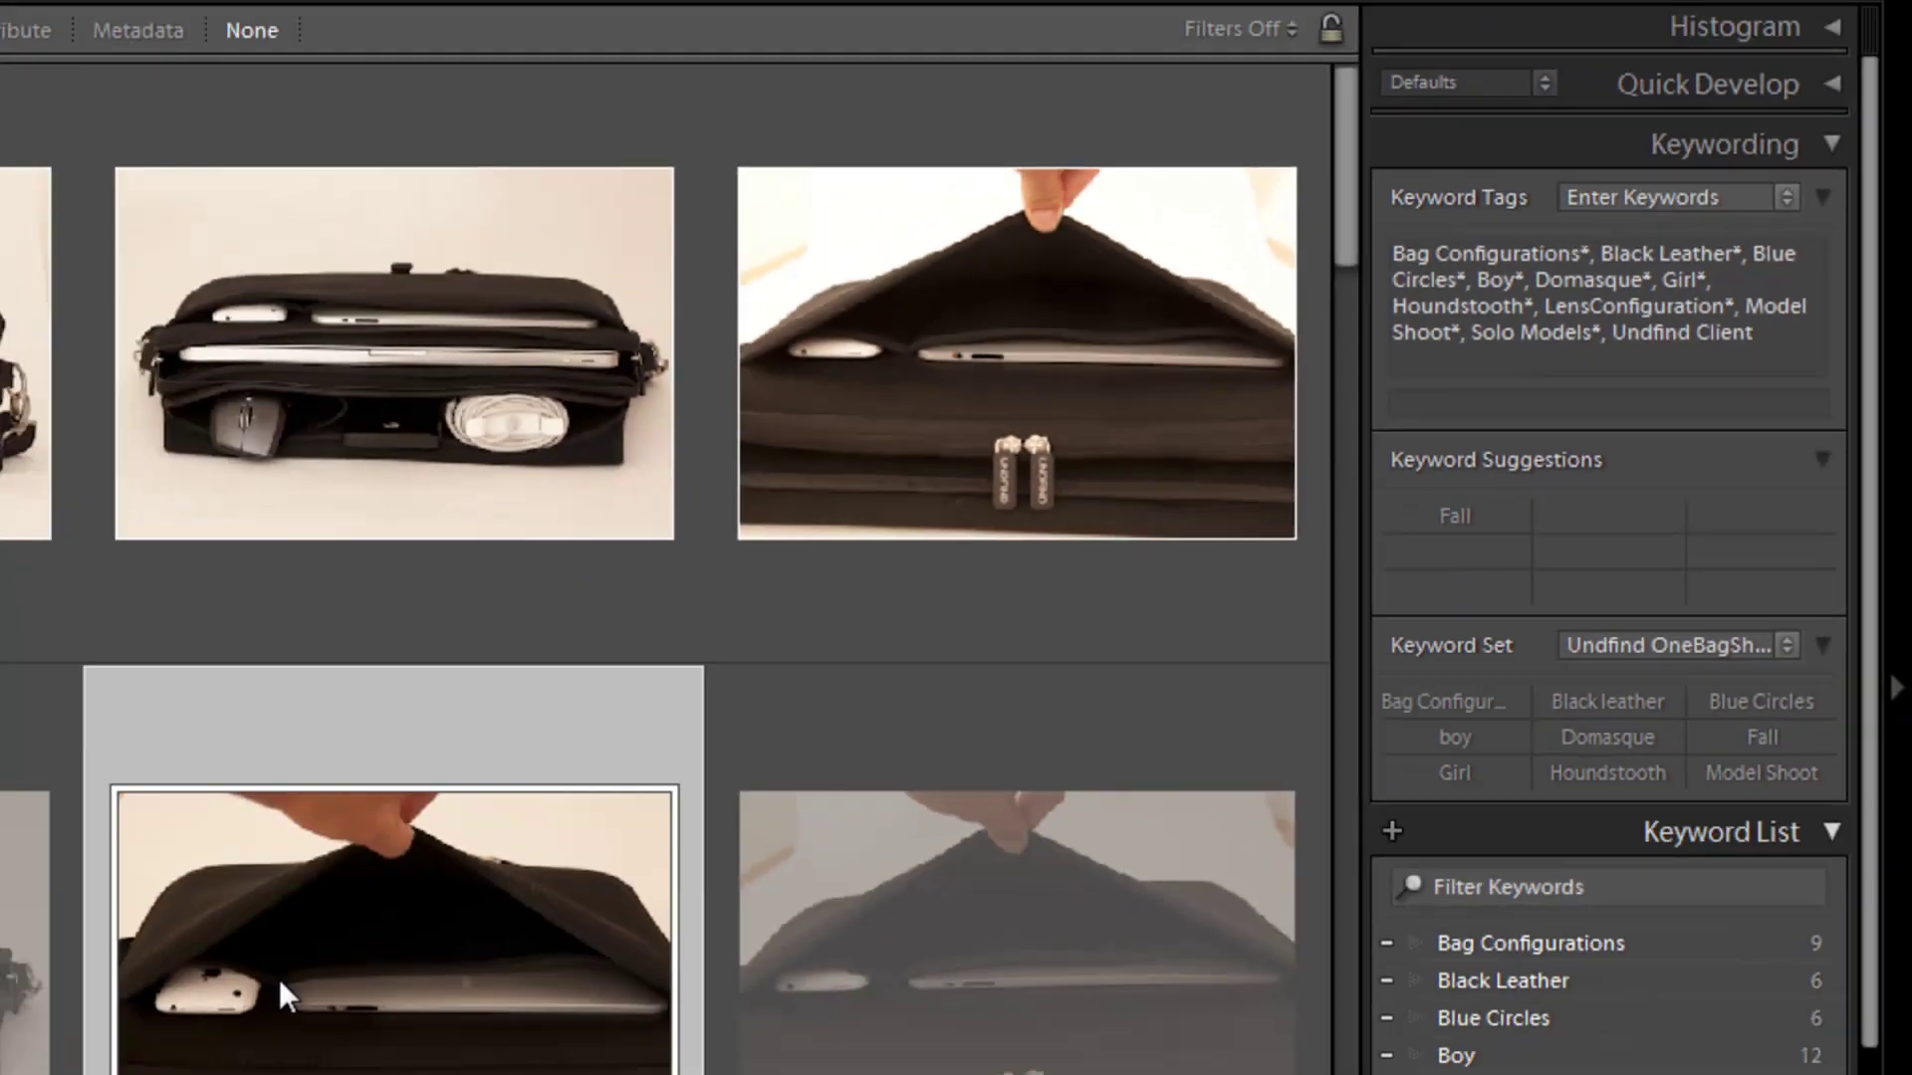
left_click(1042, 566)
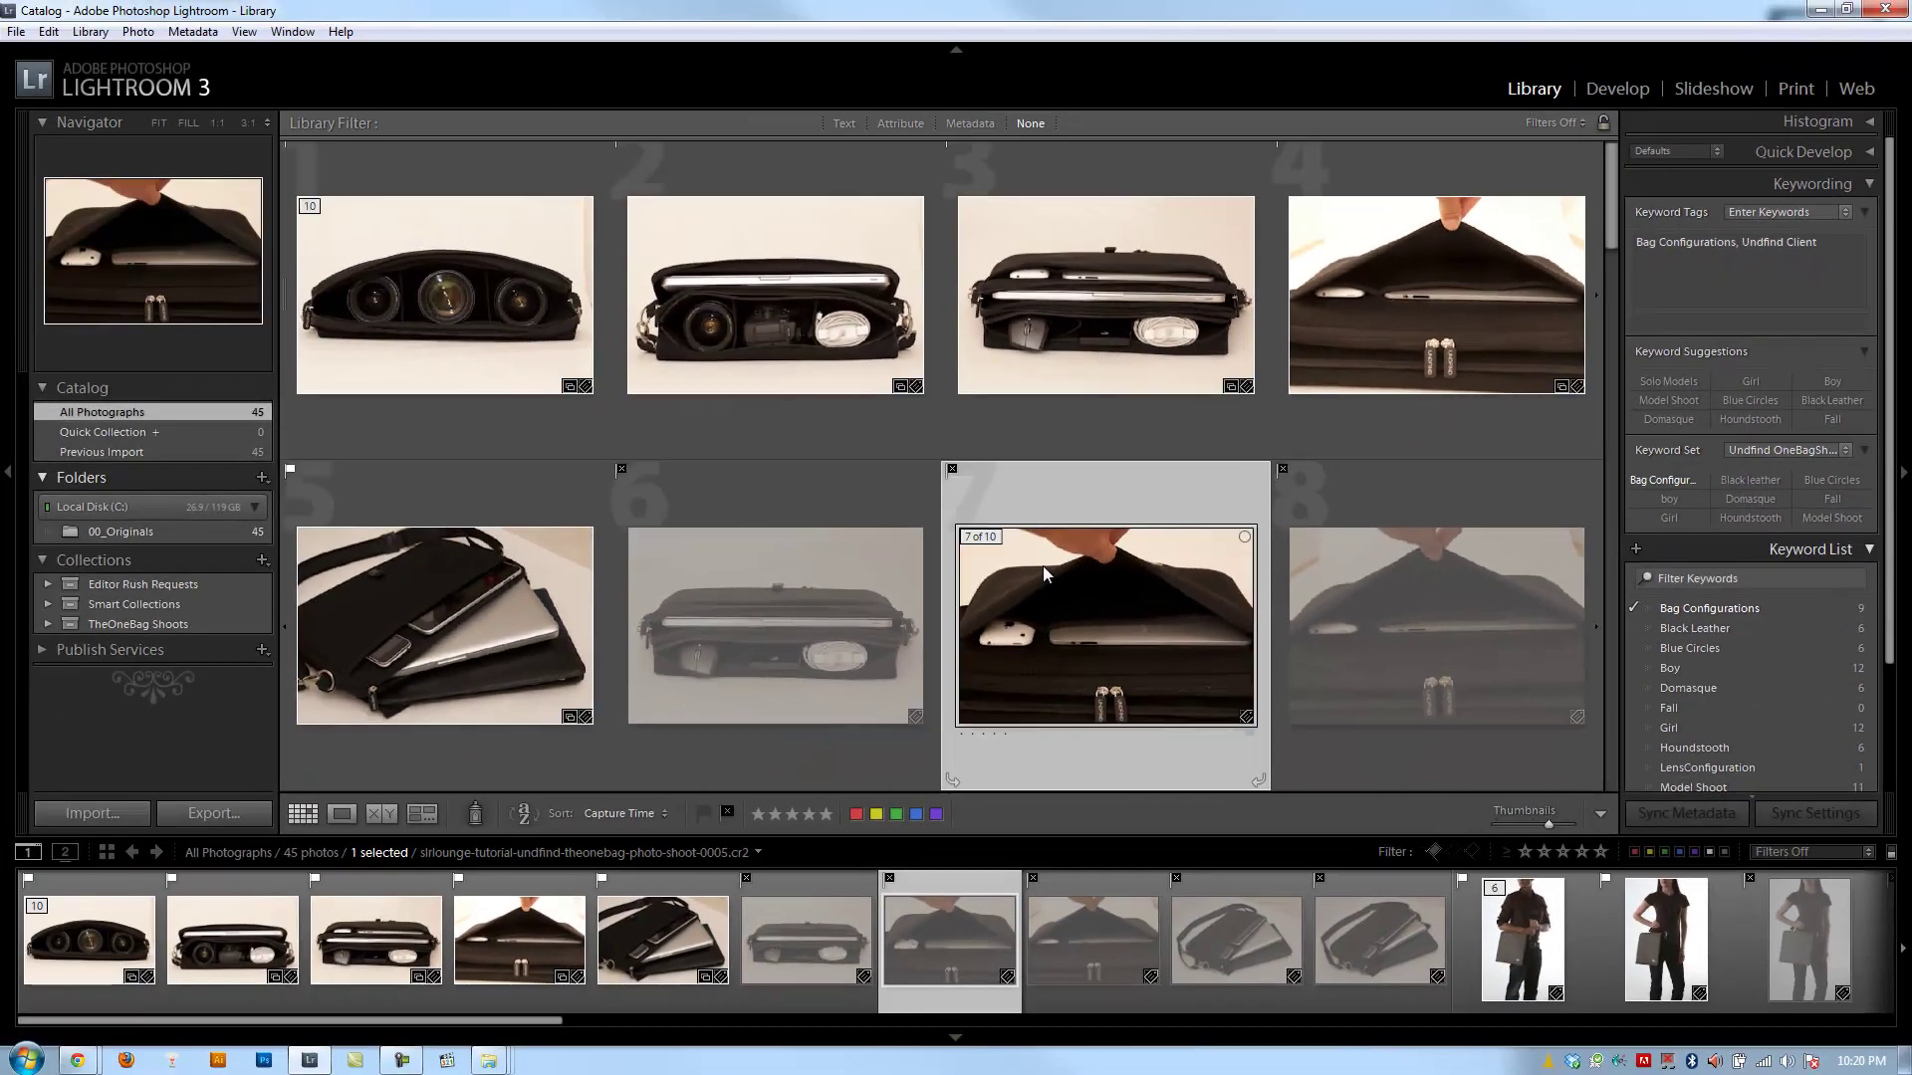
scroll(820, 547, "down", 5)
left_click(822, 529)
scroll(821, 526, "down", 2)
scroll(838, 532, "down", 5)
left_click(811, 320)
scroll(858, 422, "up", 10)
scroll(876, 460, "up", 2)
left_click(595, 284)
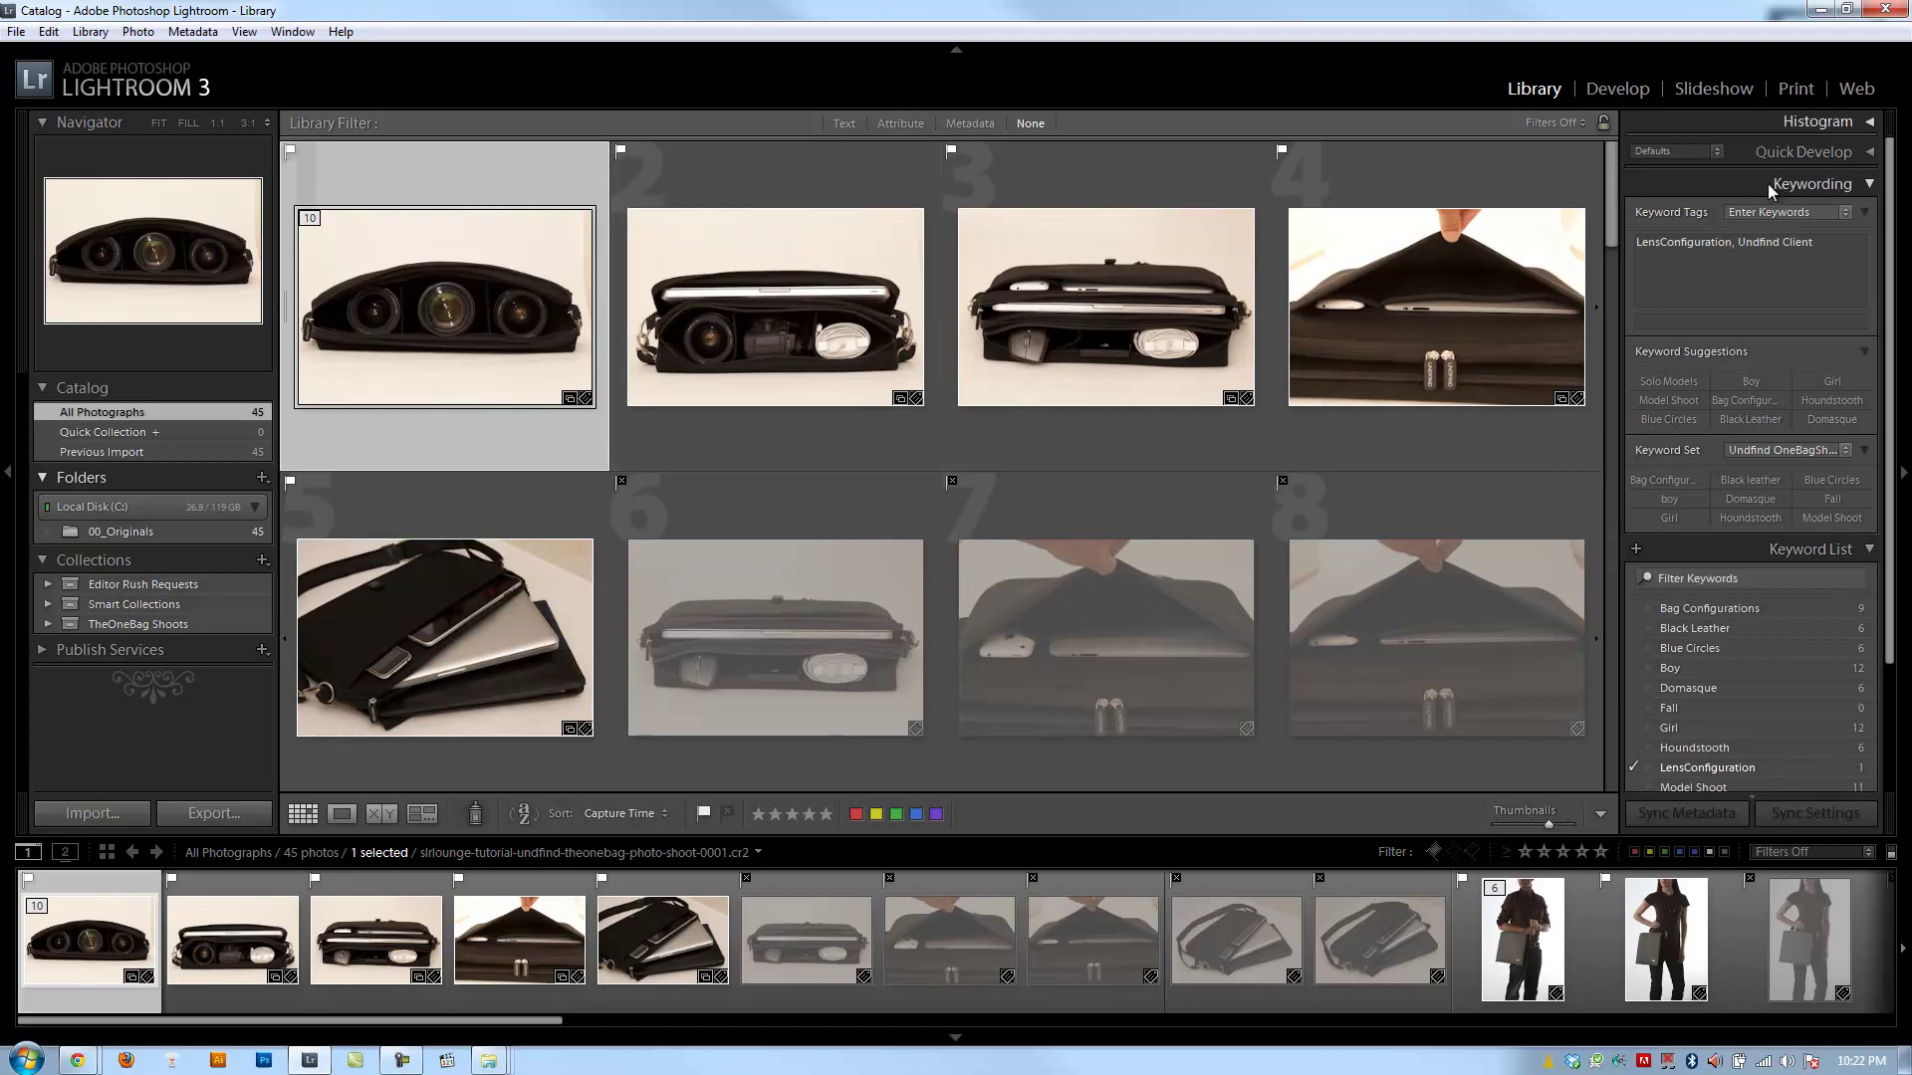
- Nest the keywords from Bag Configurations through Solo Models inside "Undfind Client" and expand that parent keyword
left_click(1838, 185)
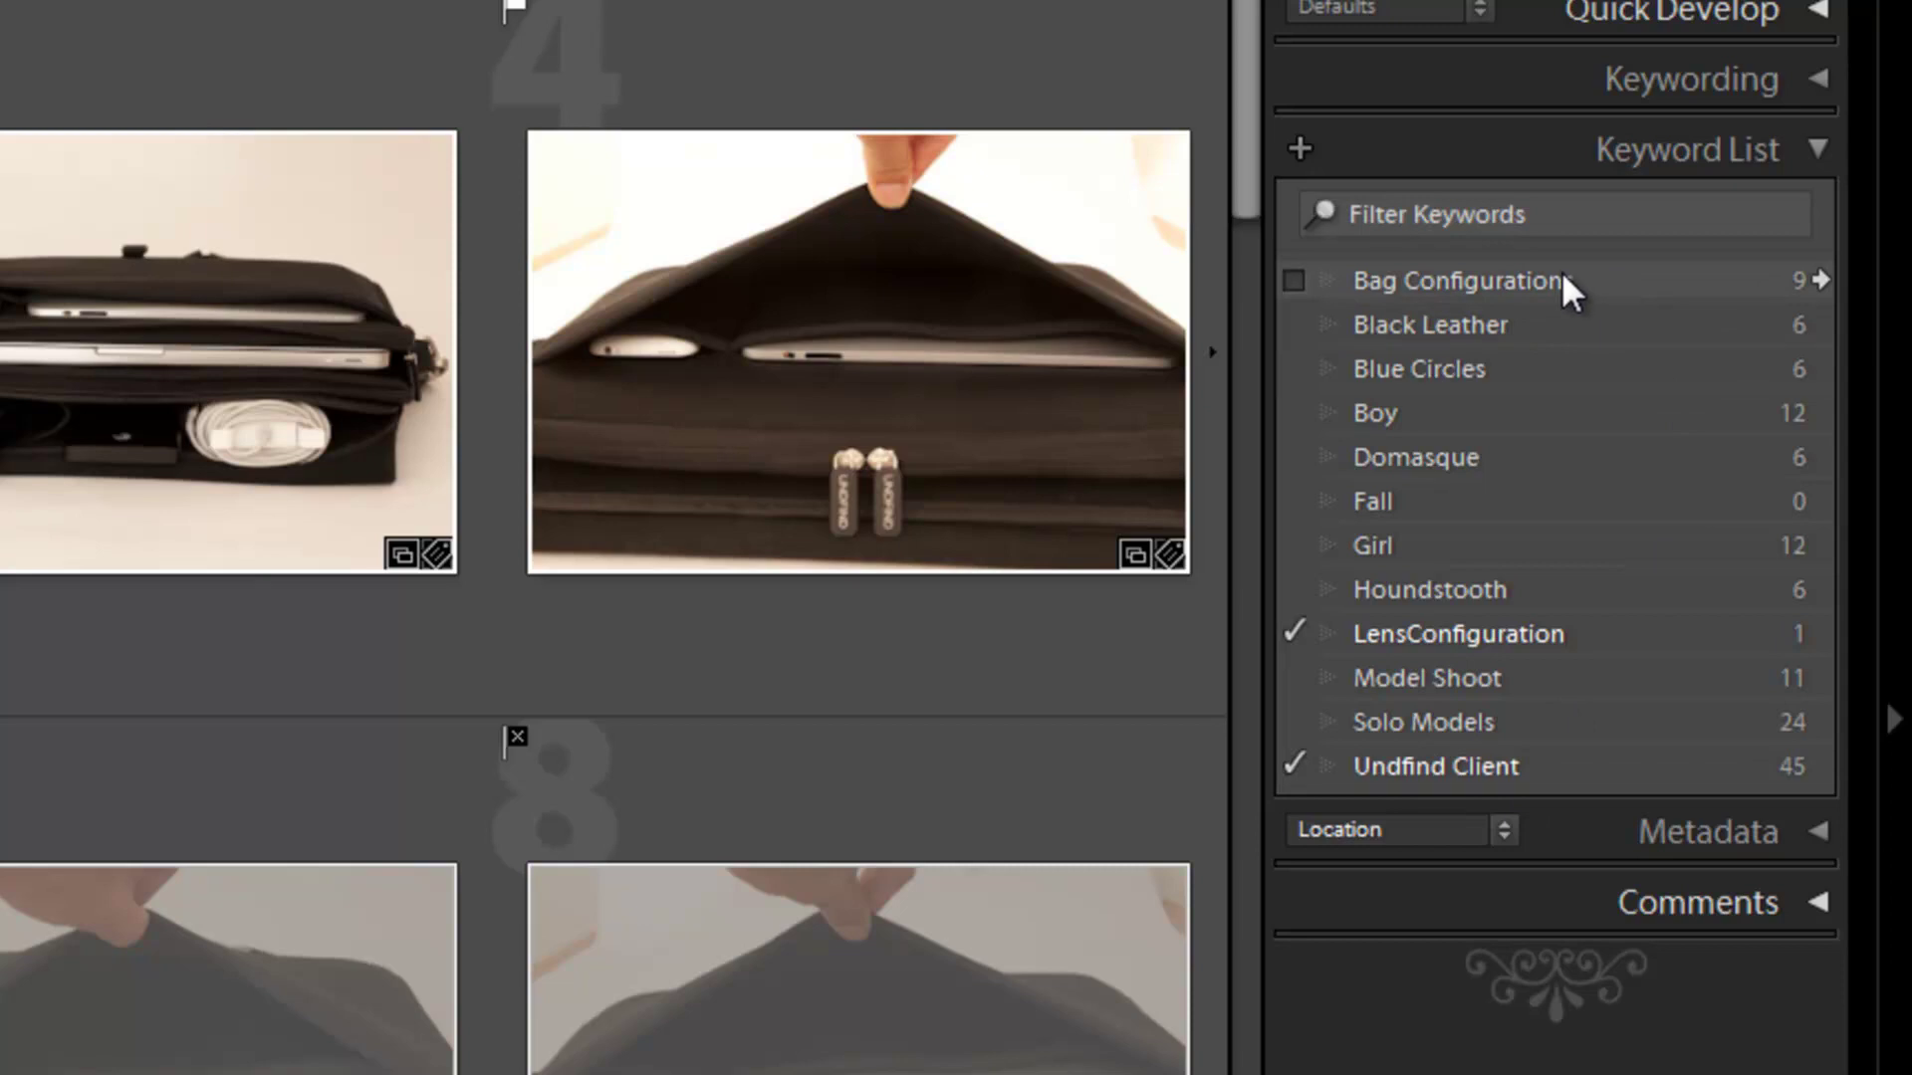
left_click(1464, 277)
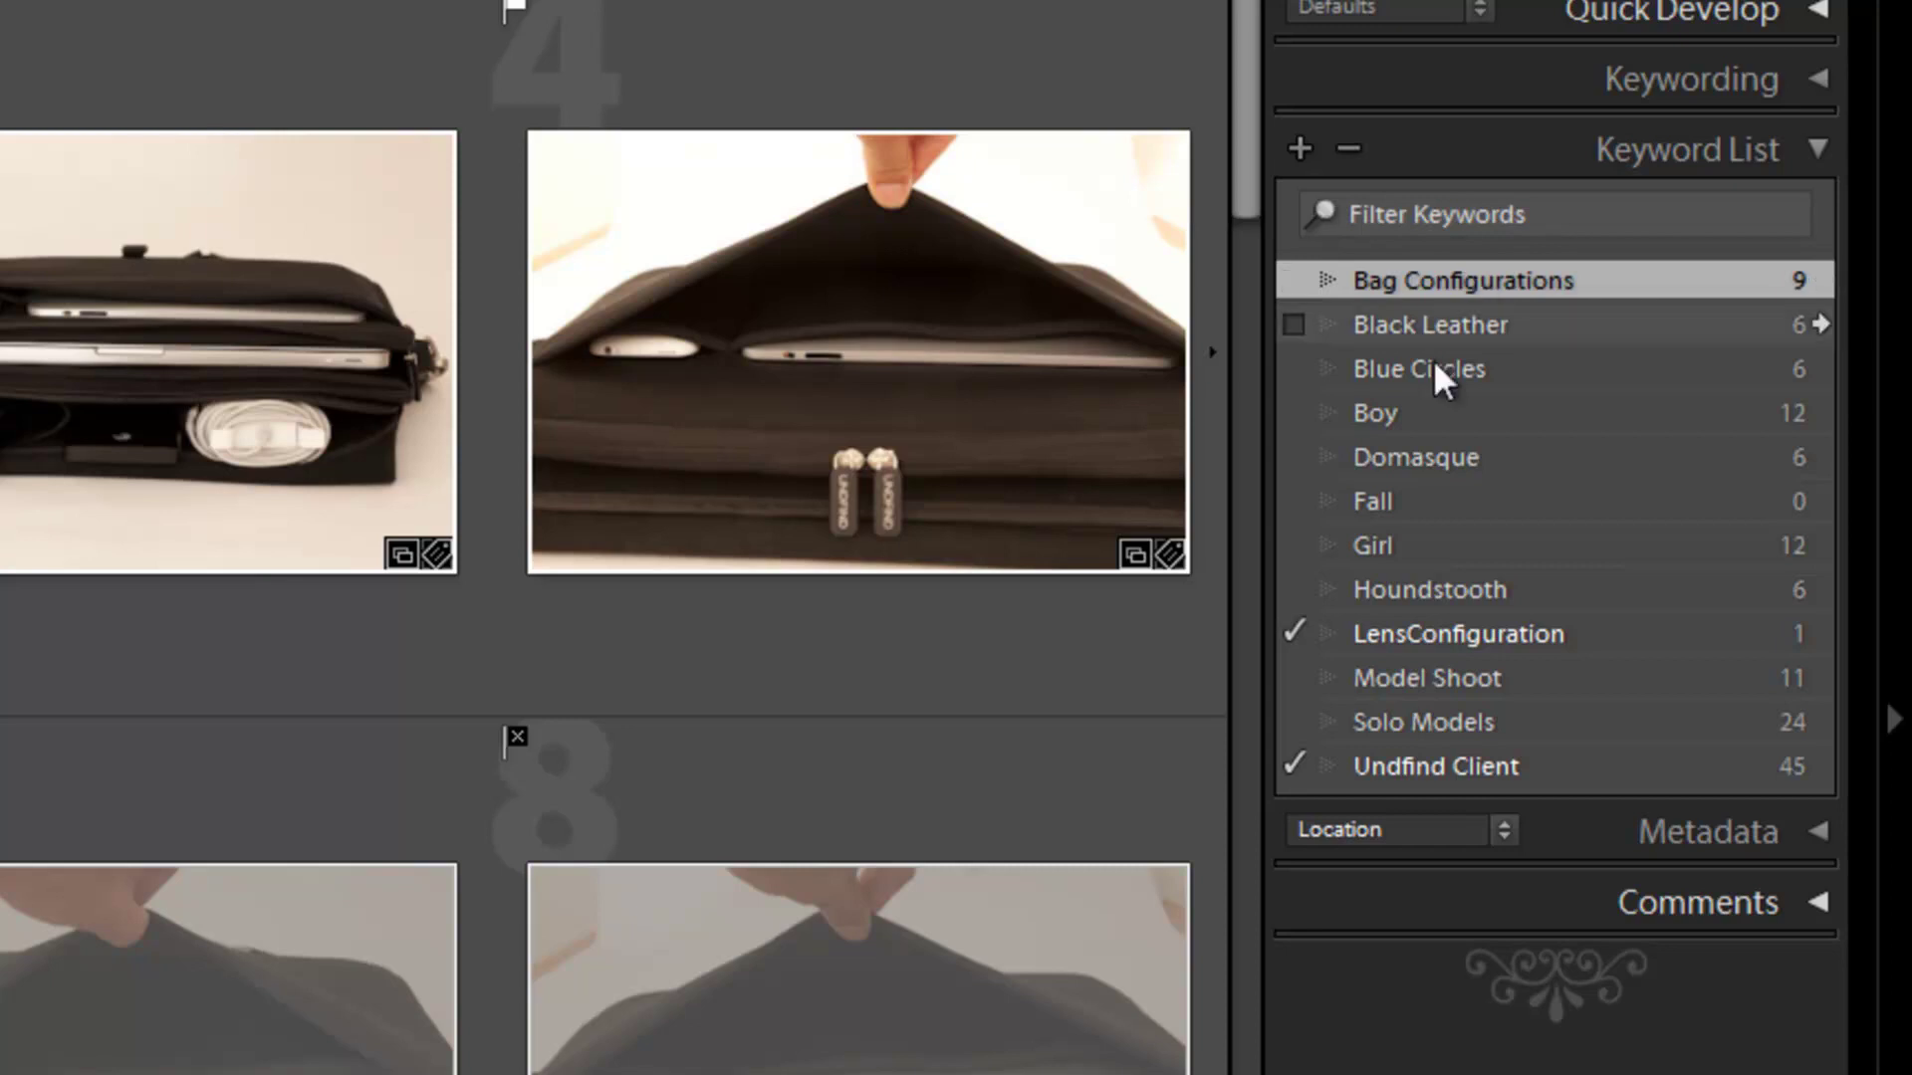
left_click(1412, 734, "shift")
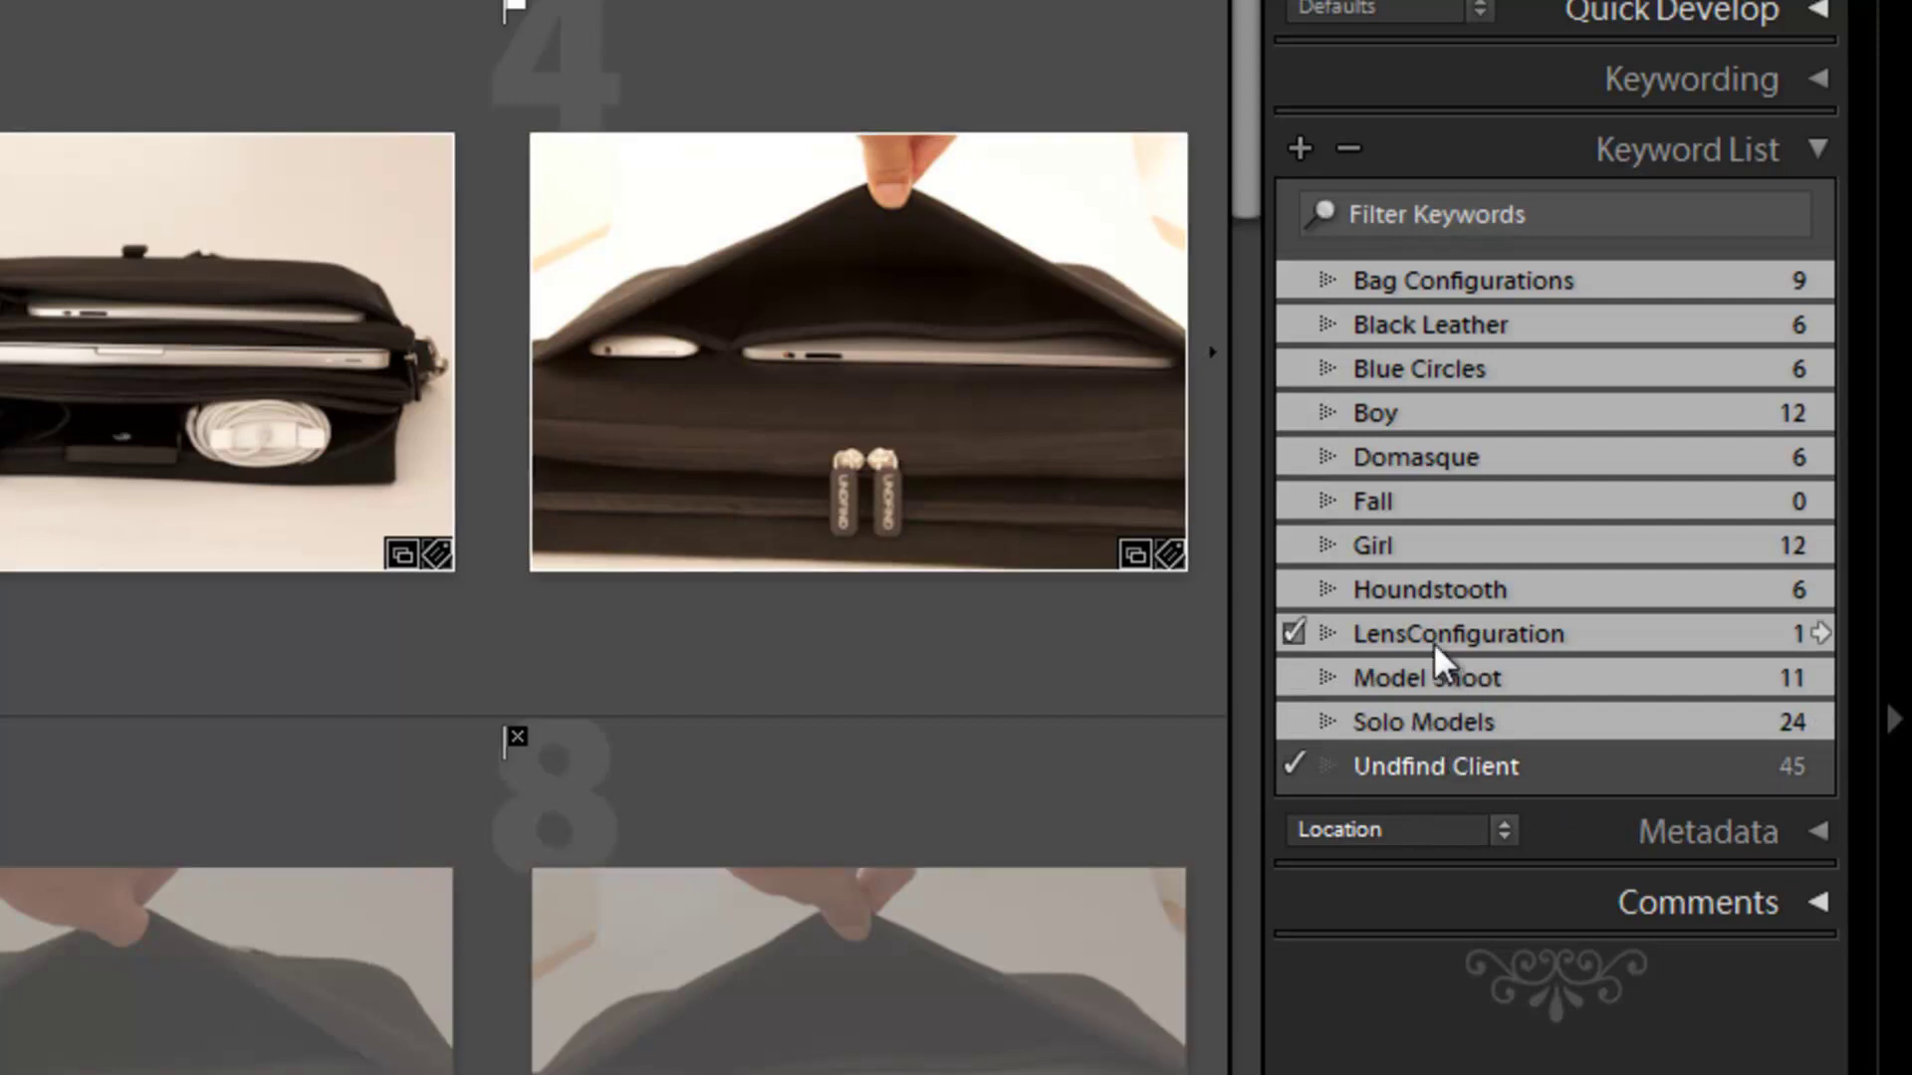
left_click_drag(1424, 629, 1435, 763)
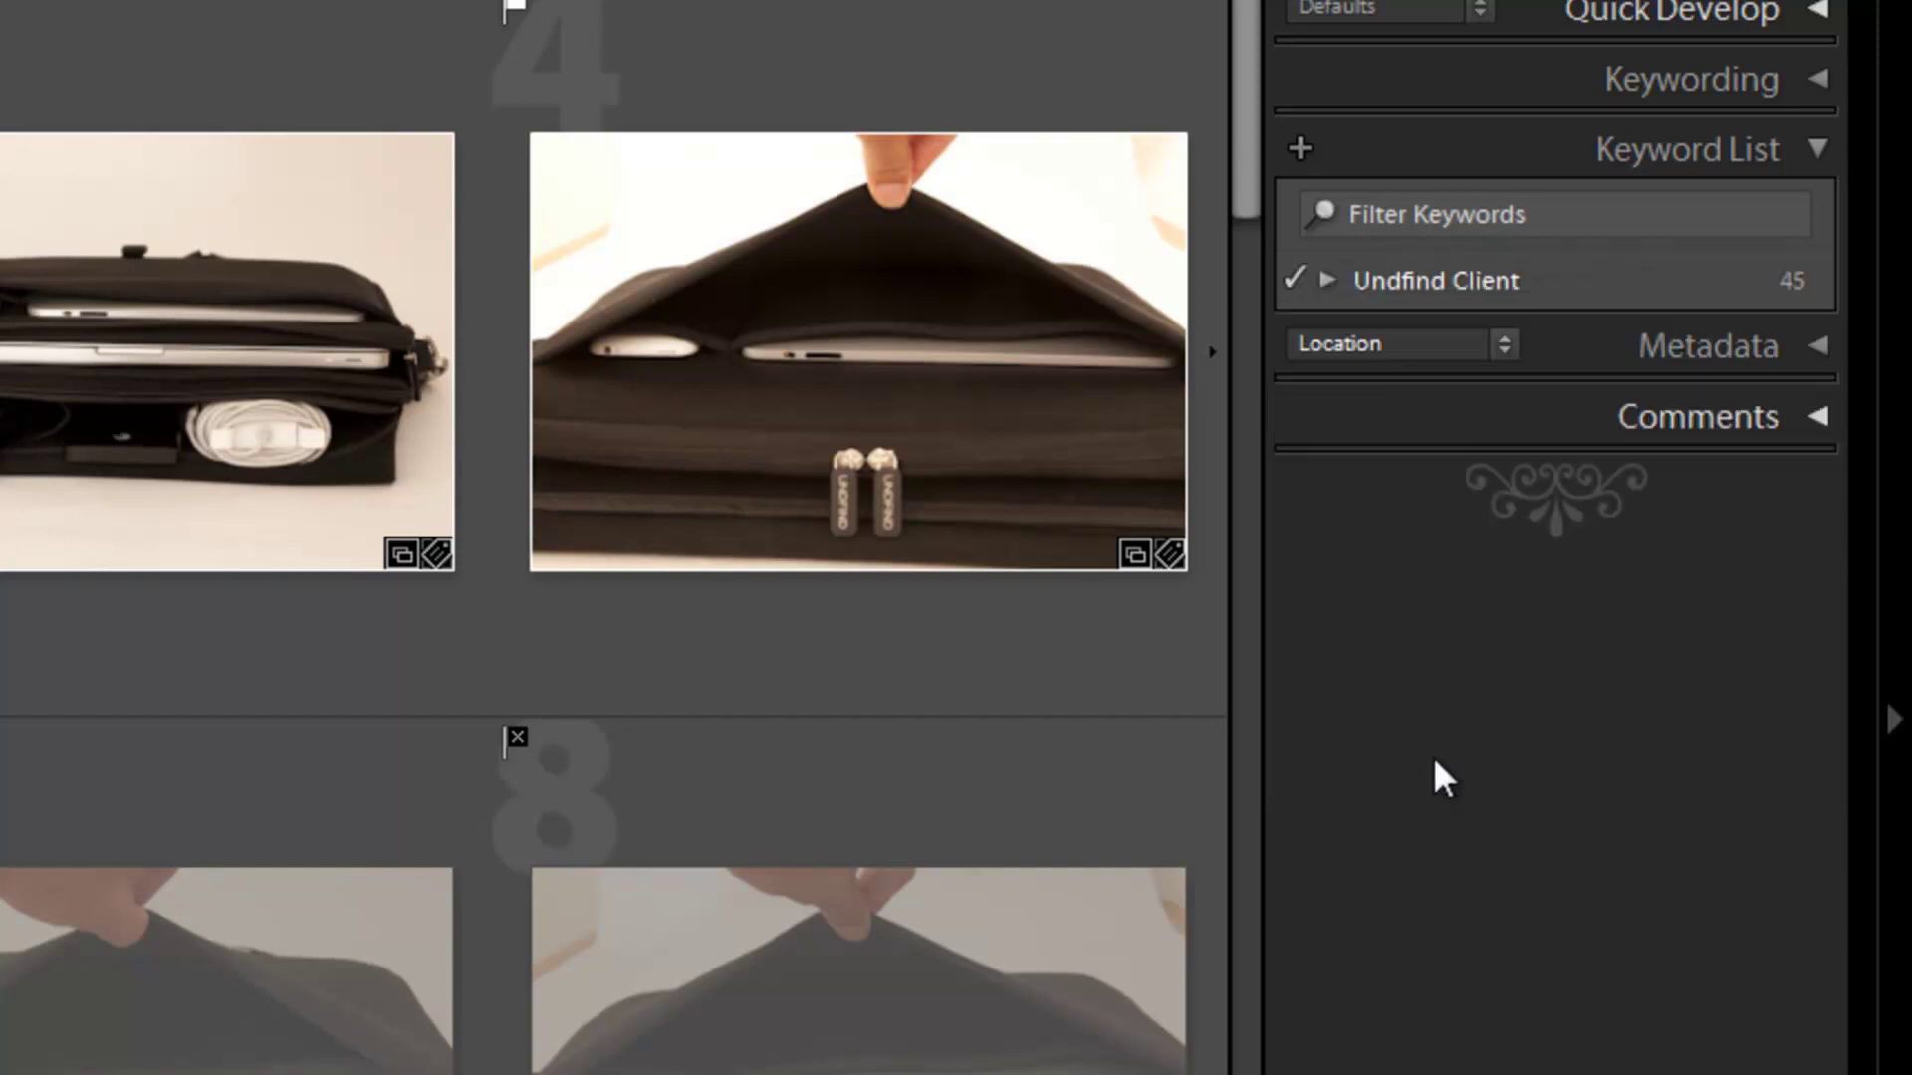
left_click(1327, 280)
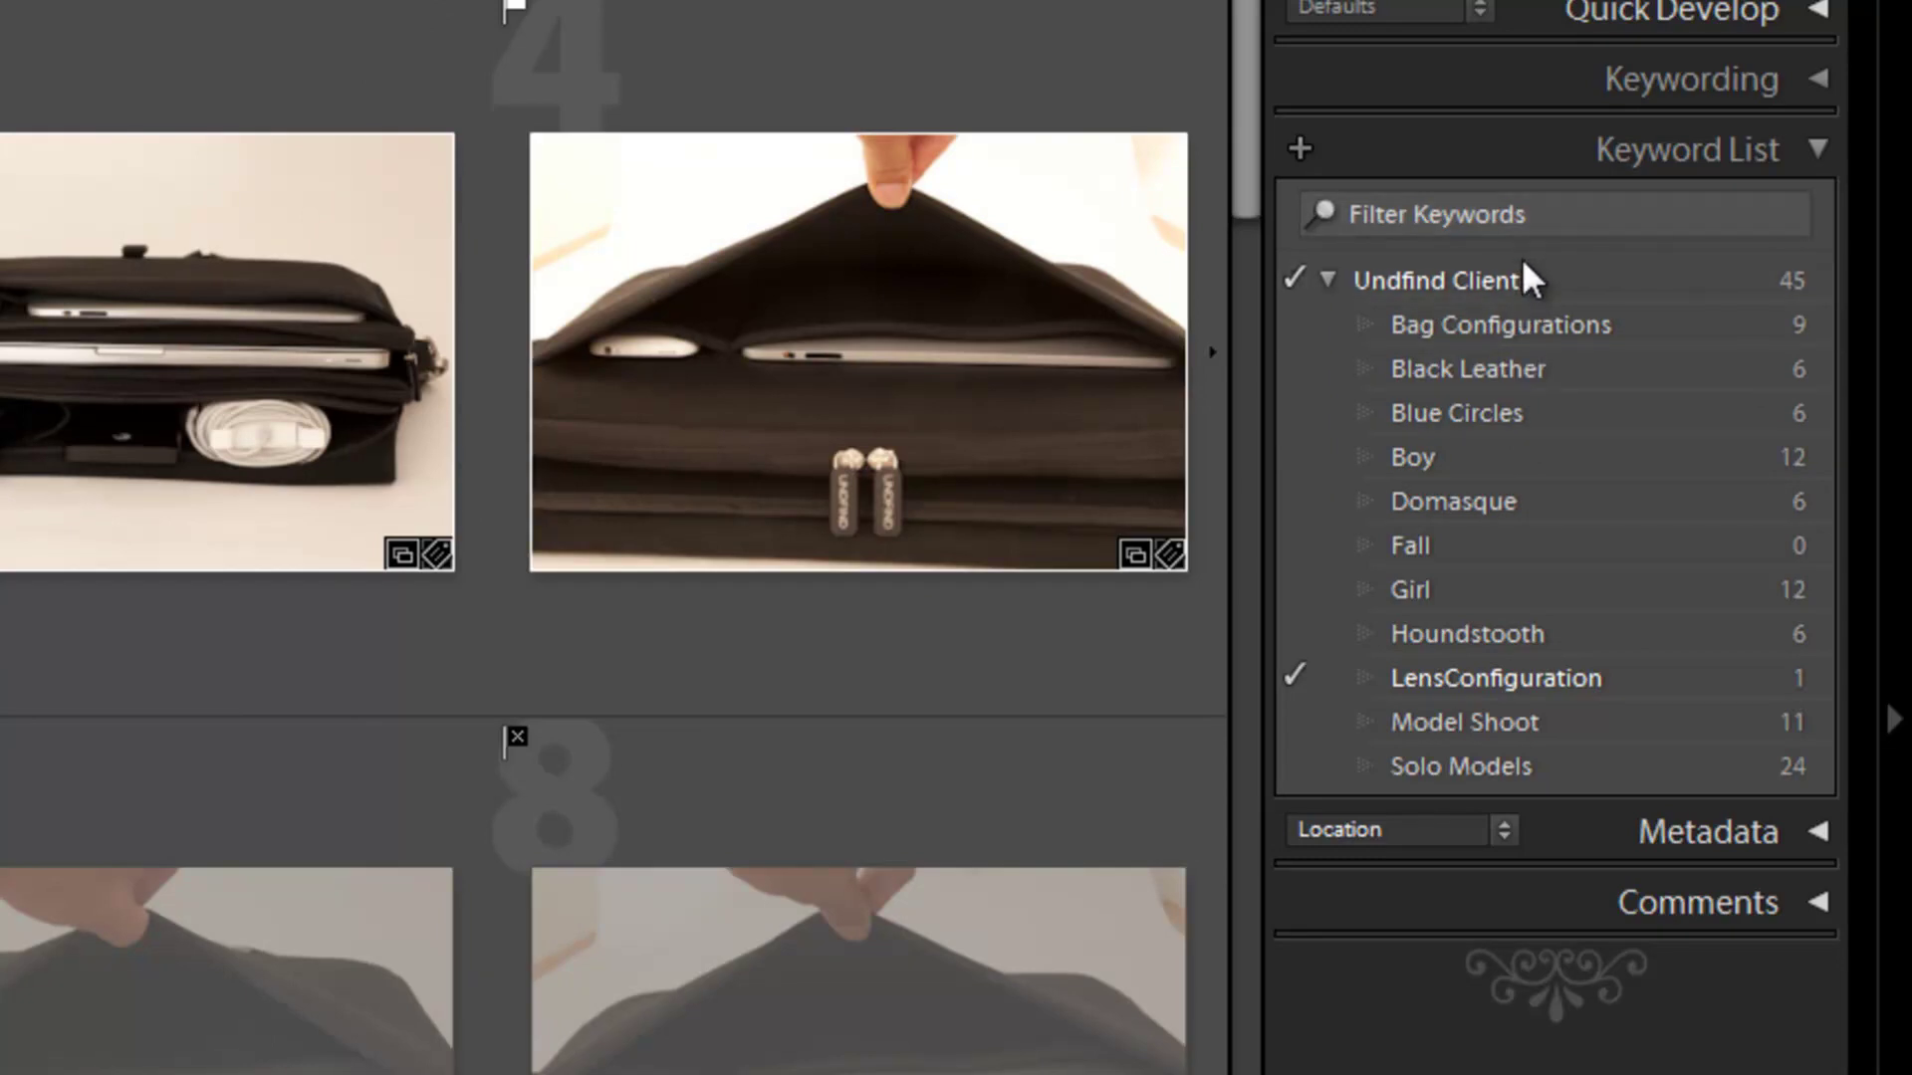
- Create a keyword tag named "TheOneBag Details" inside "Undfind Client" without adding it to the selected photos
right_click(1499, 279)
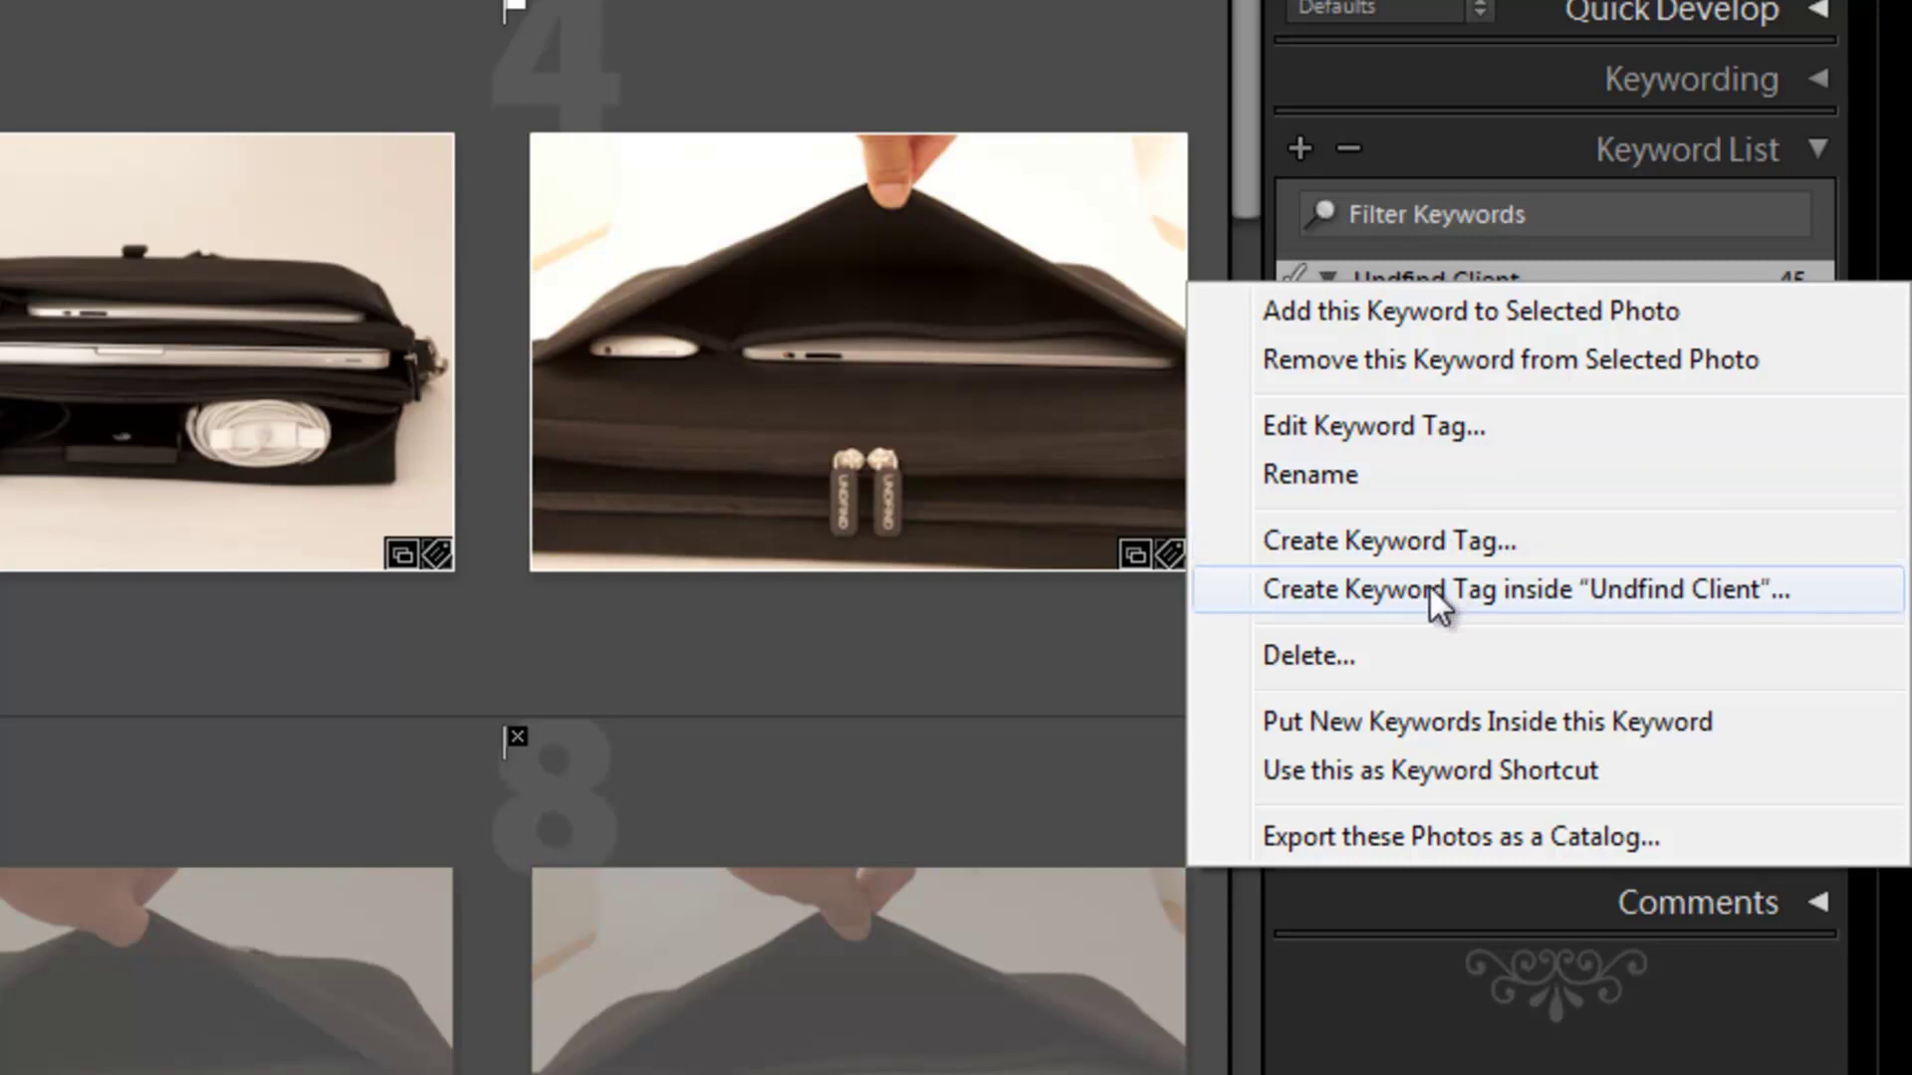
left_click(1504, 596)
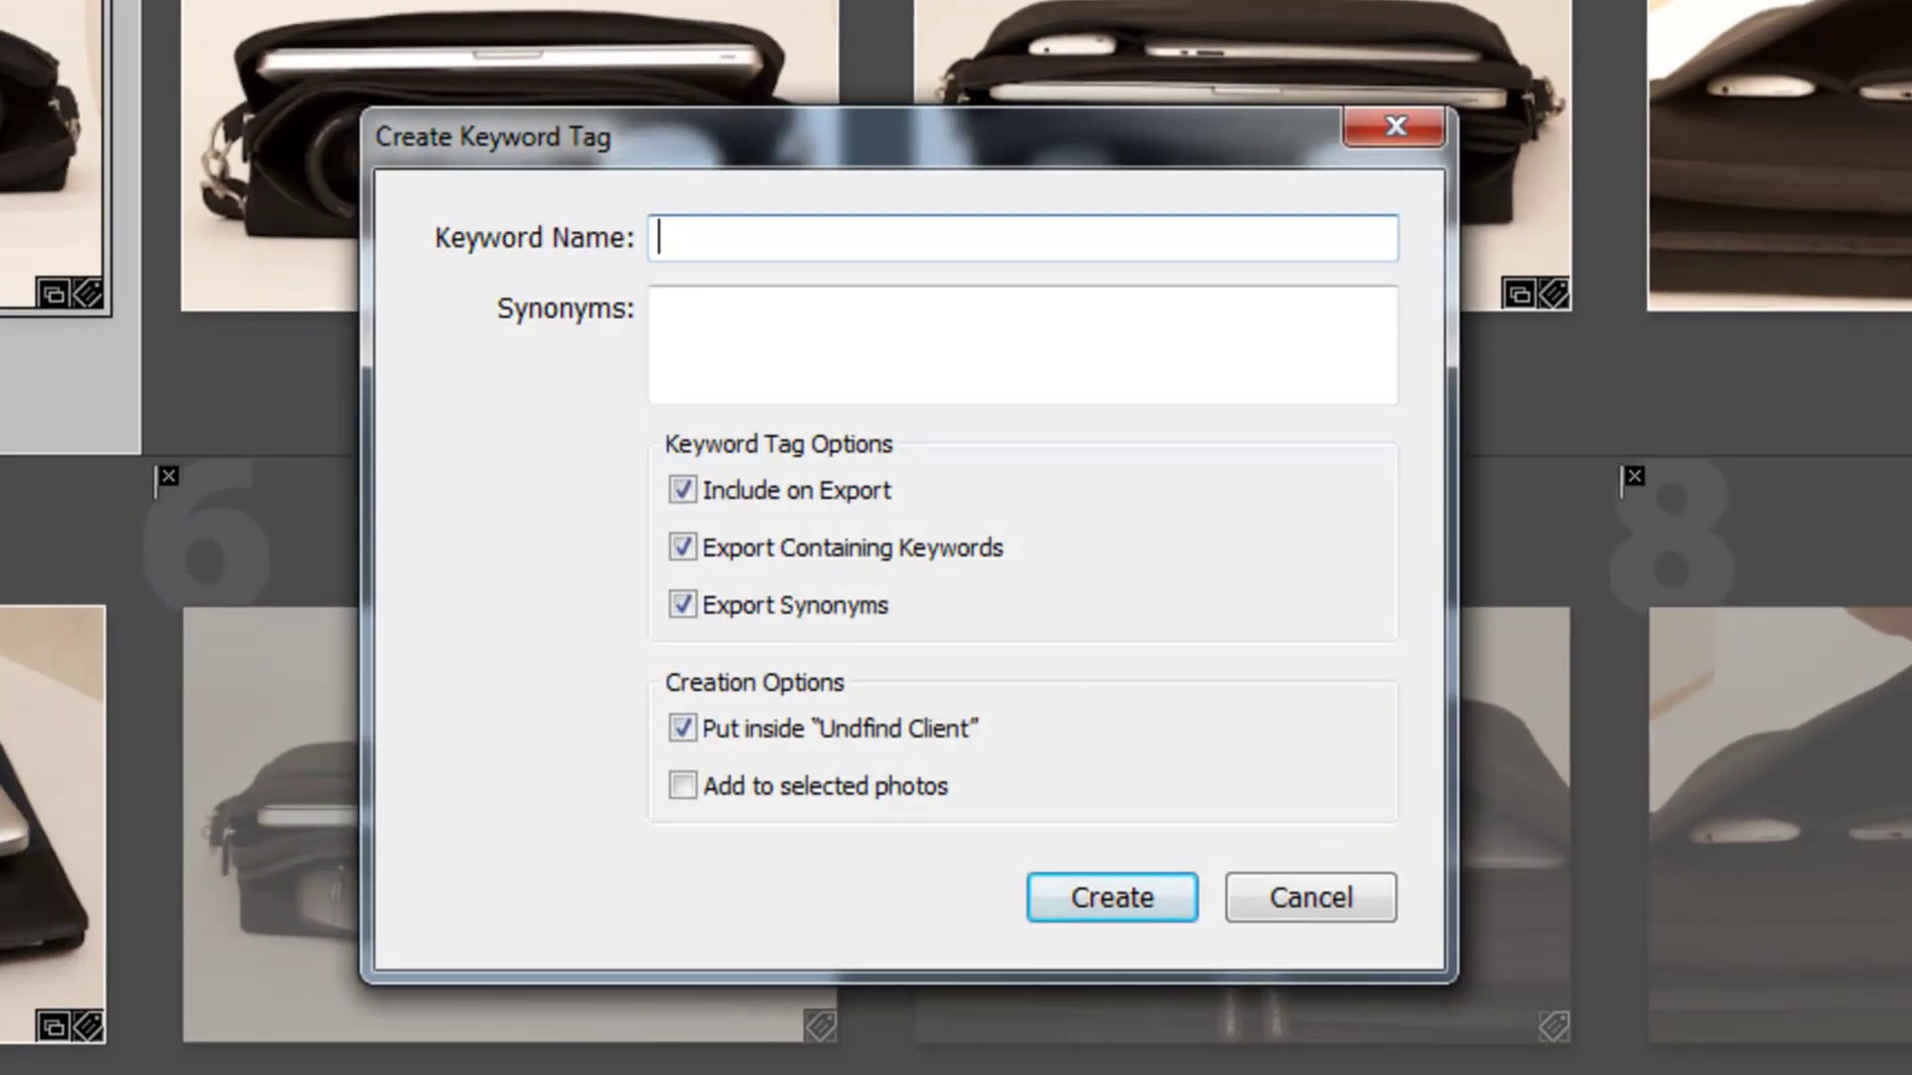
type("The One")
key("BackSpace")
key("BackSpace")
key("BackSpace")
key("BackSpace")
type("OneBag Detai")
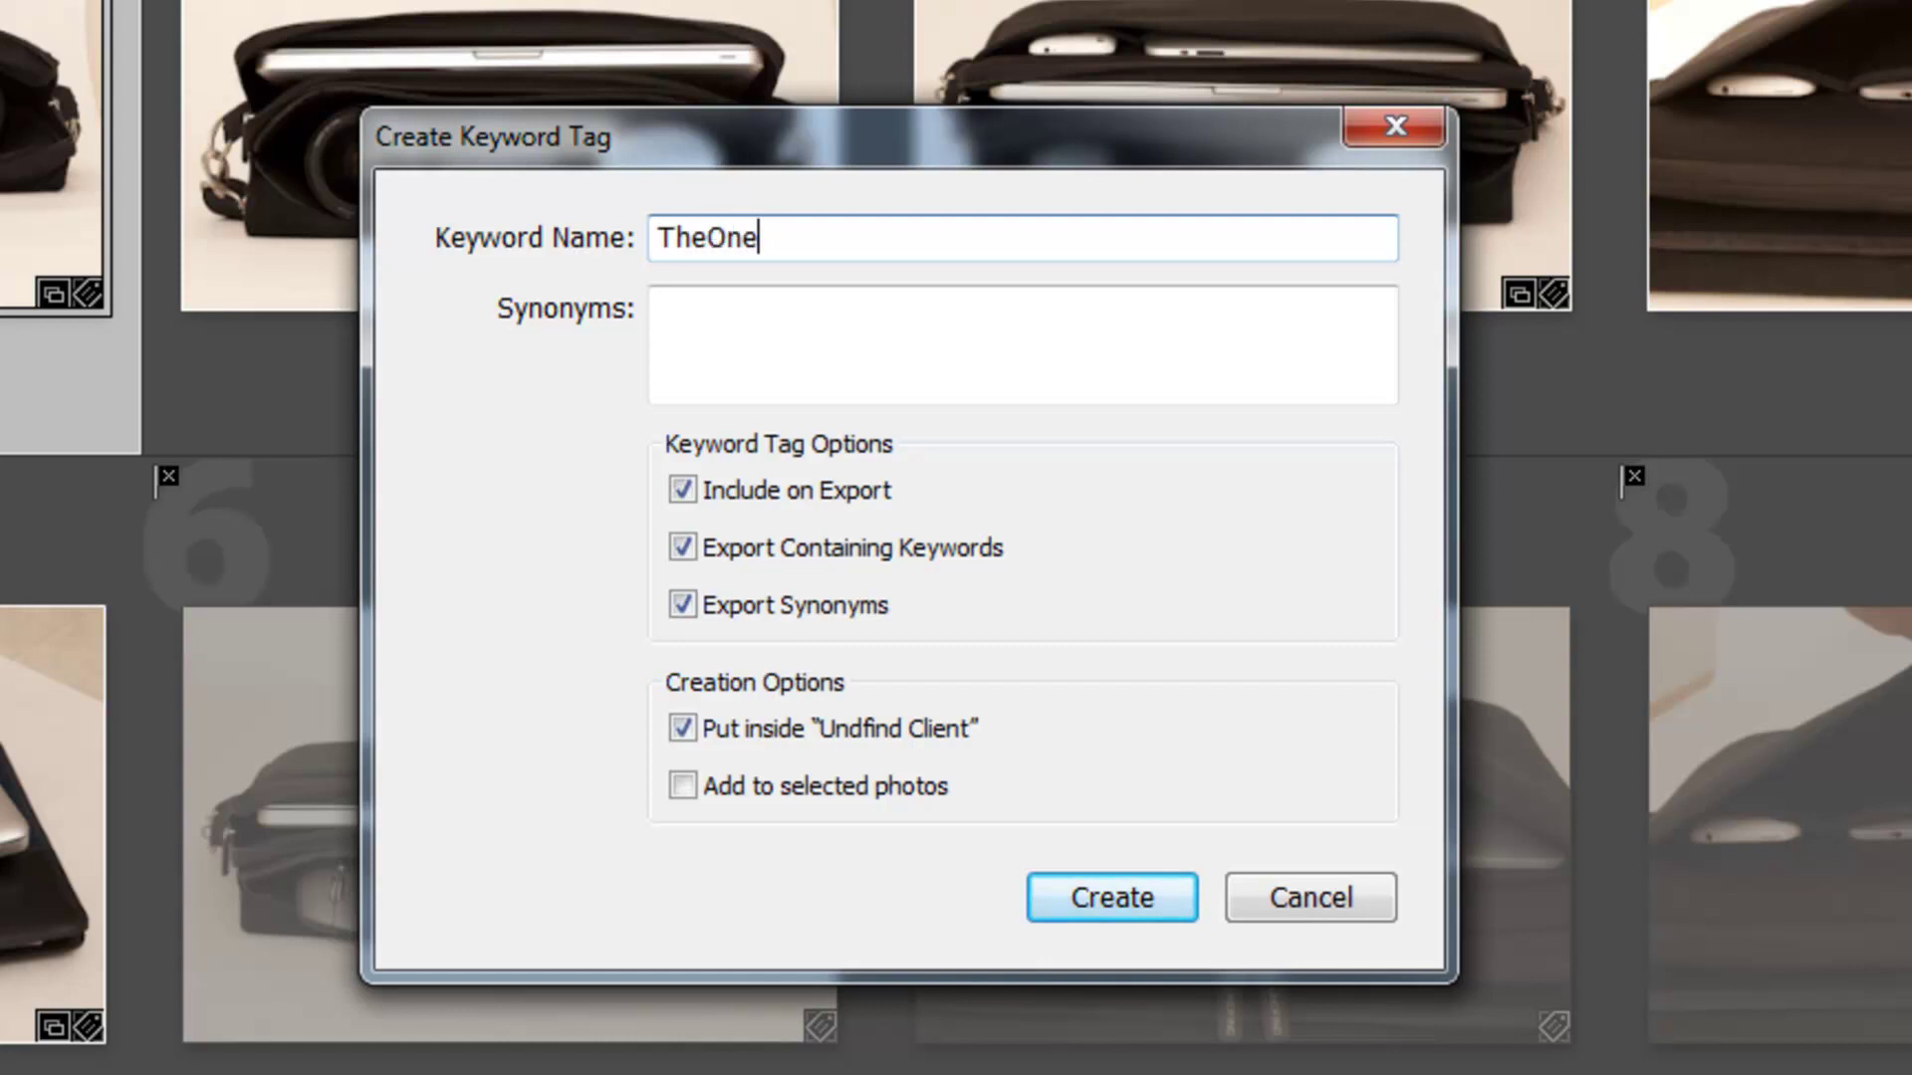
type("ls")
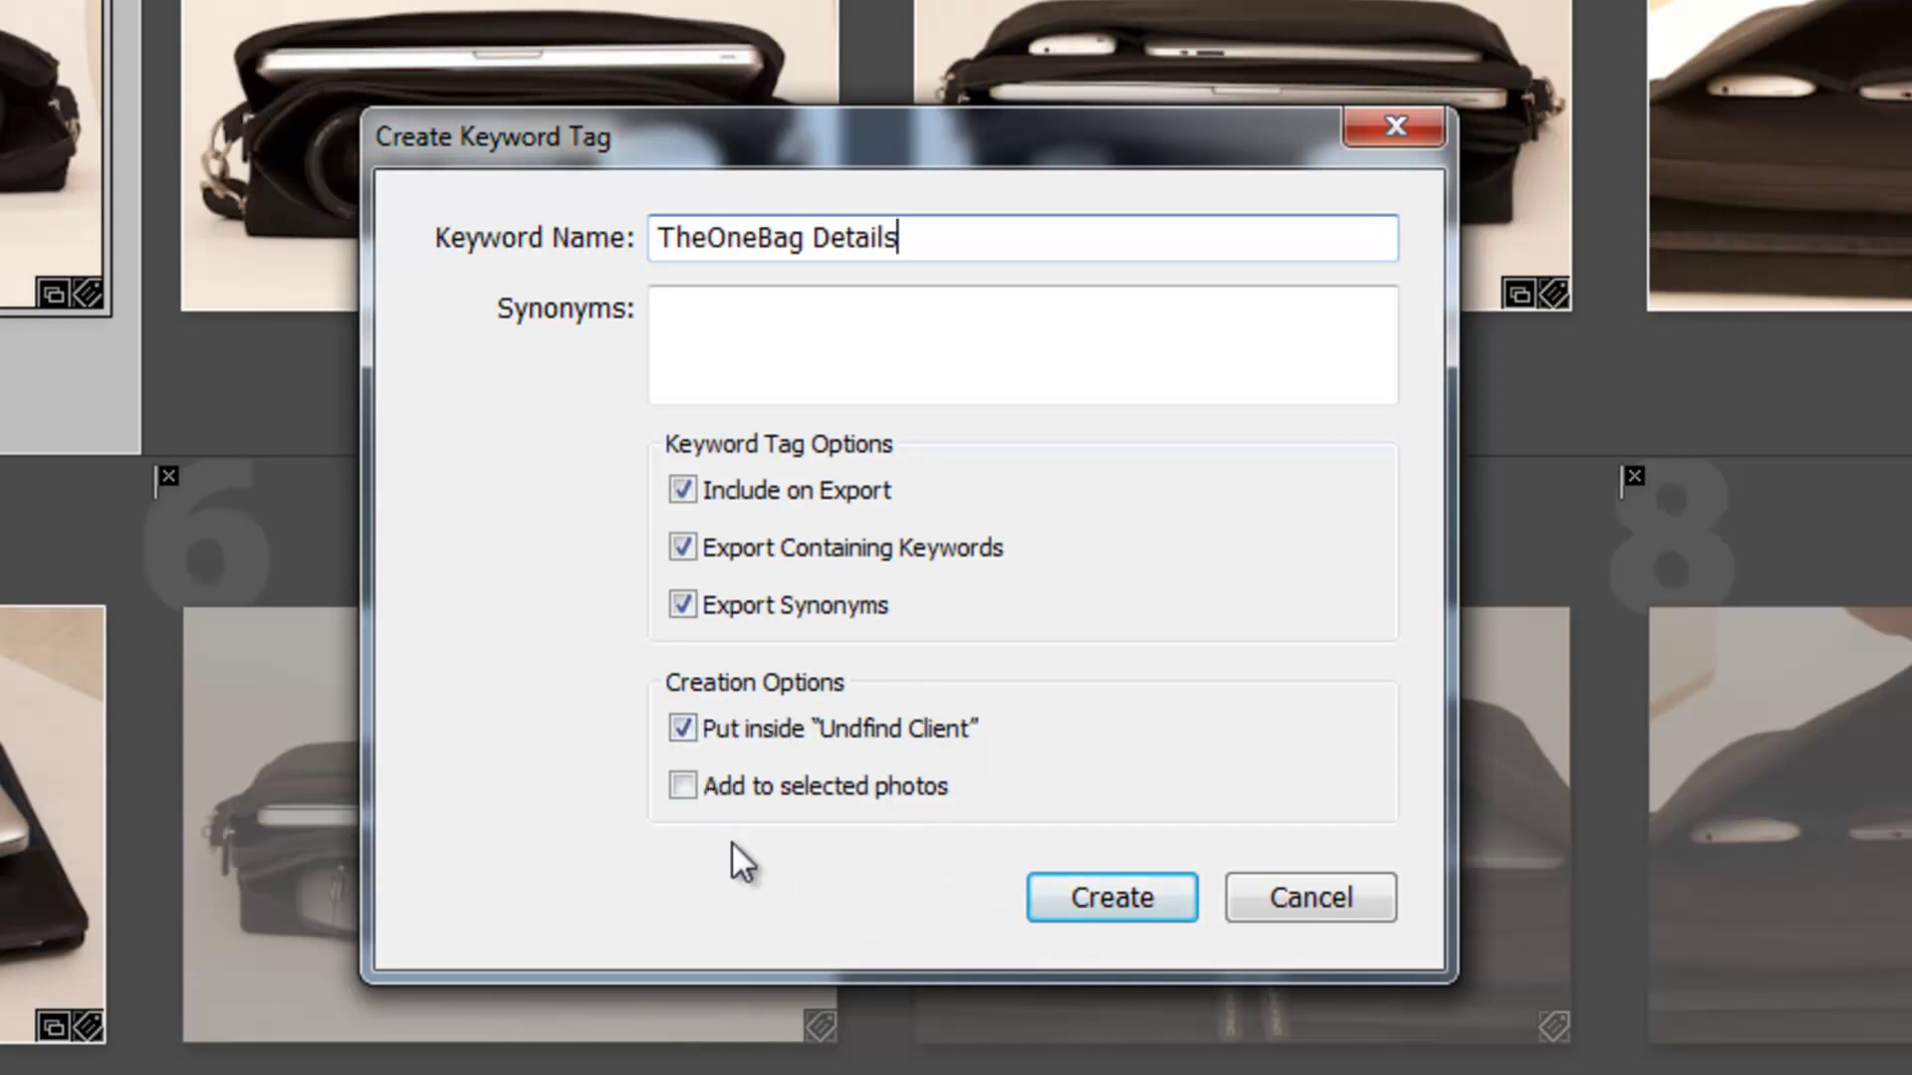
left_click(1097, 903)
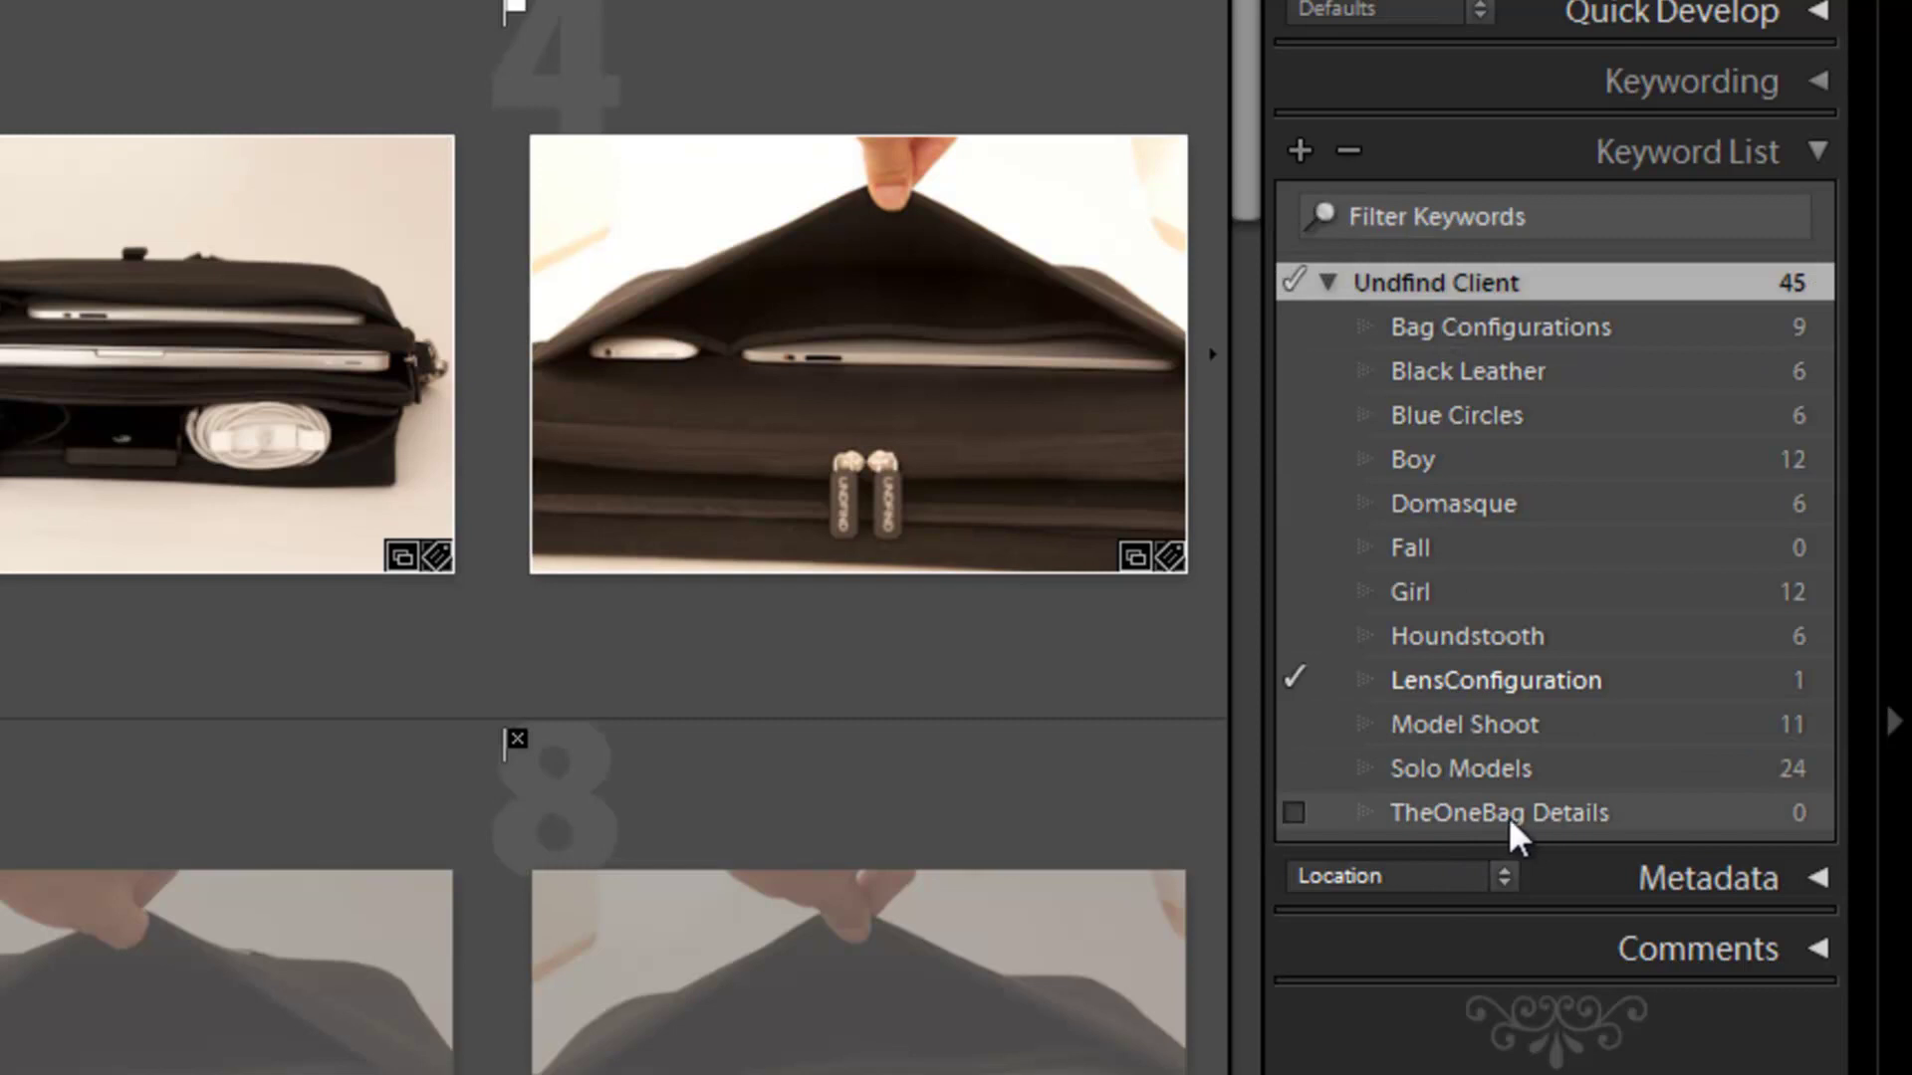
- Nest Bag Configurations and LensConfiguration inside "TheOneBag Details" and expand that keyword
left_click(1518, 319)
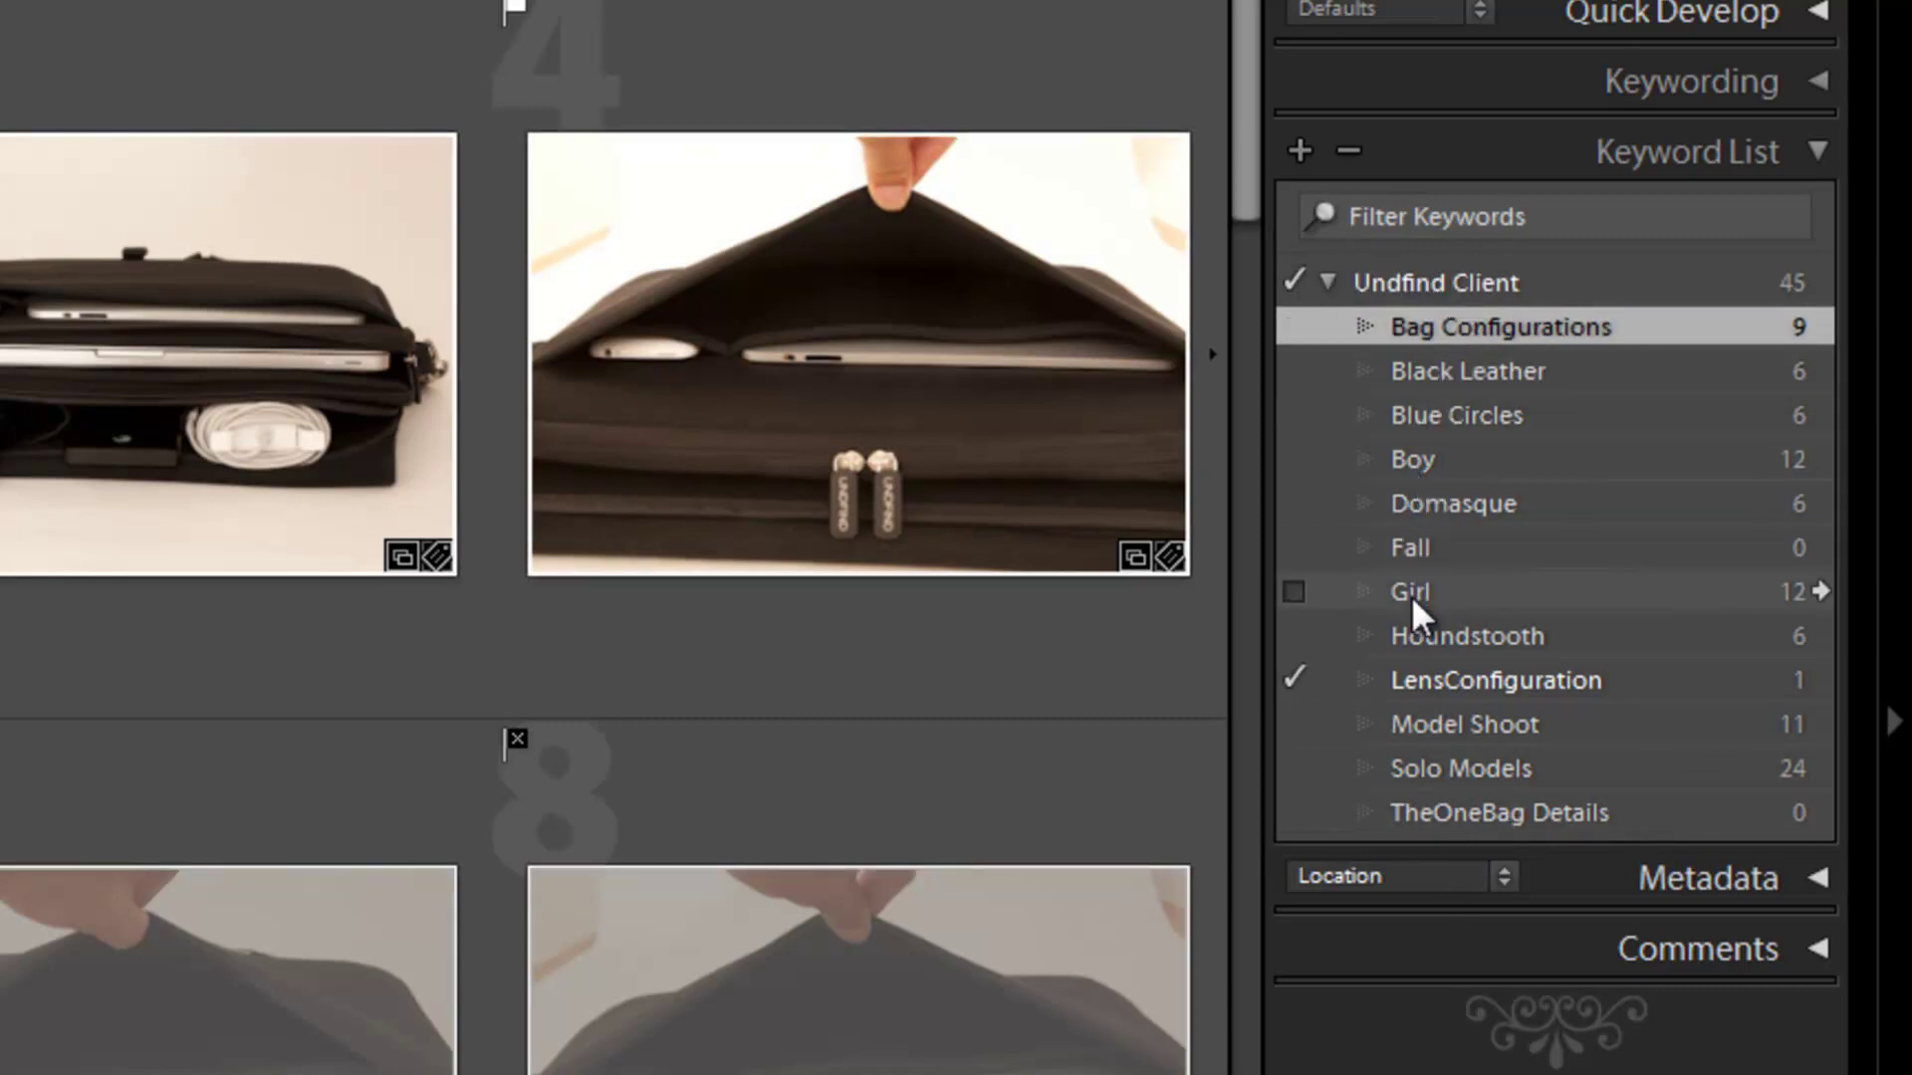
left_click(1430, 665)
left_click_drag(1473, 671, 1453, 818)
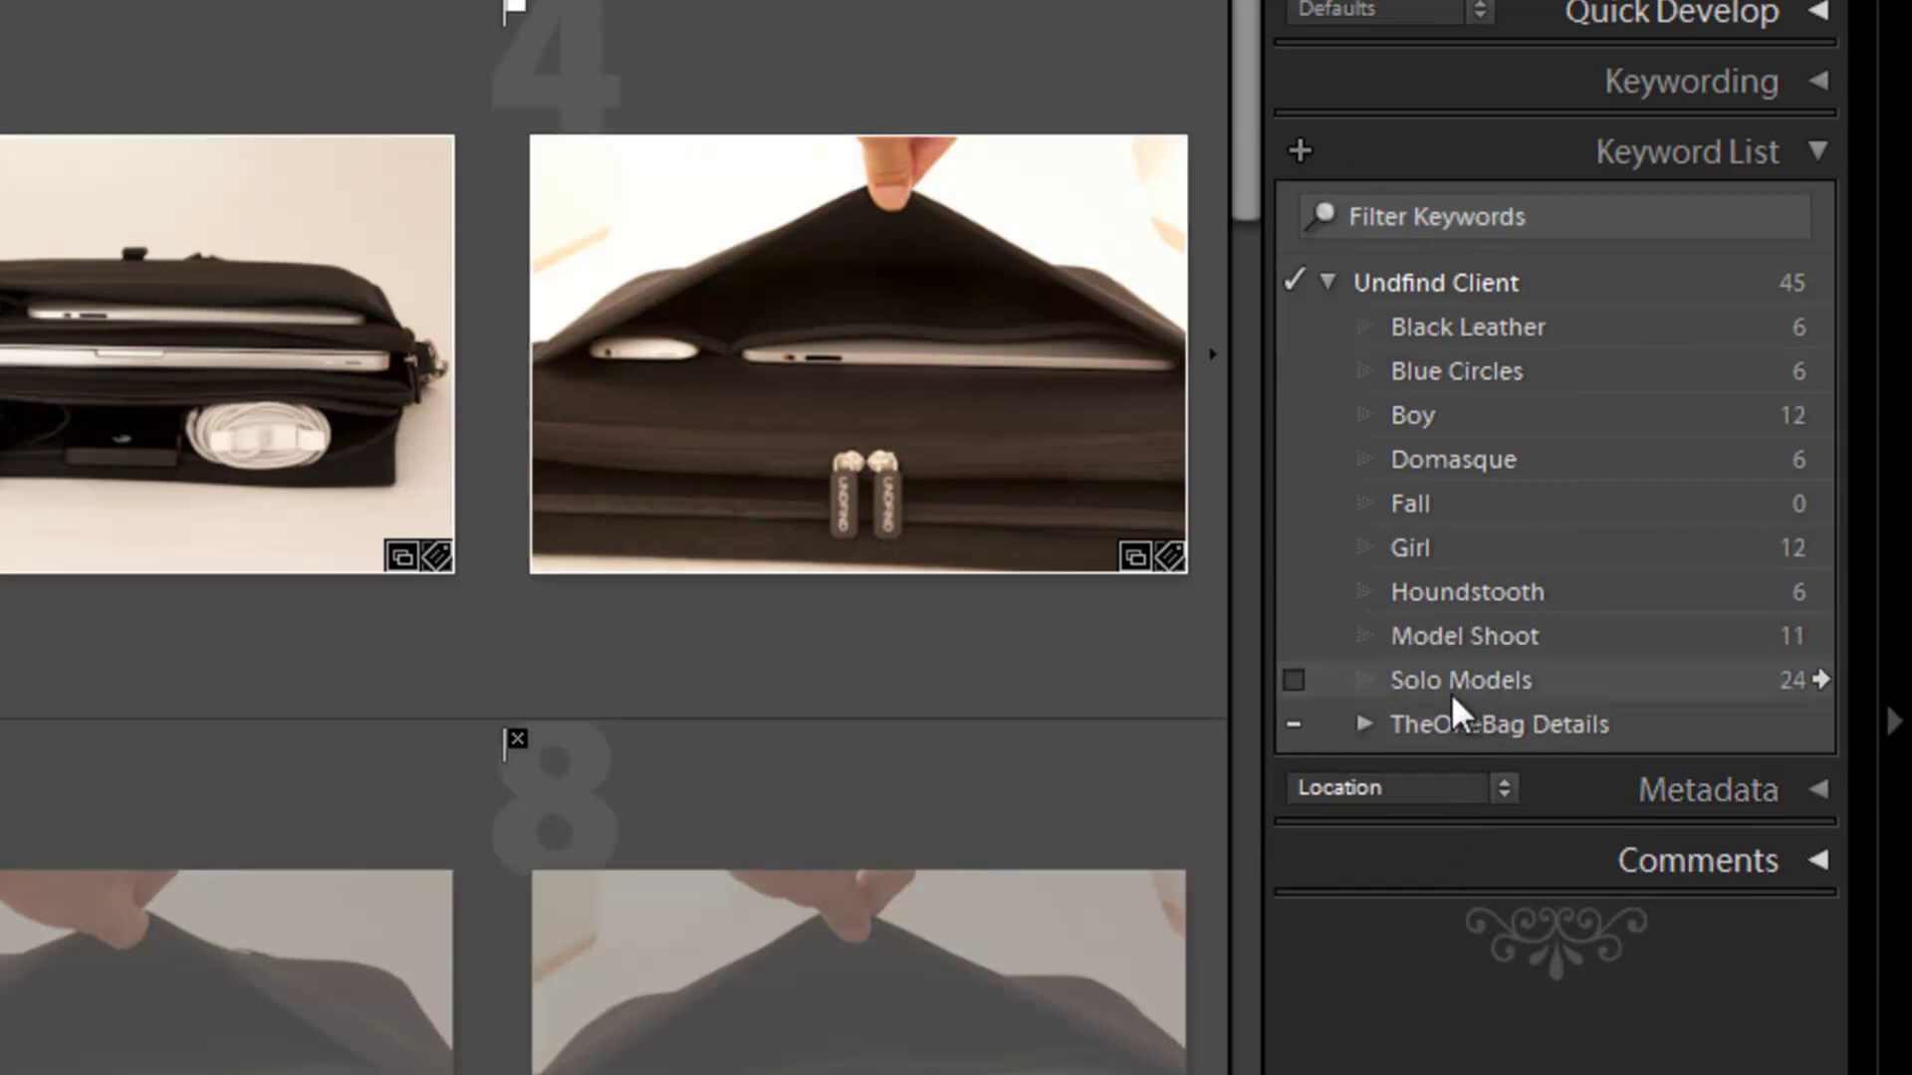
left_click(1365, 724)
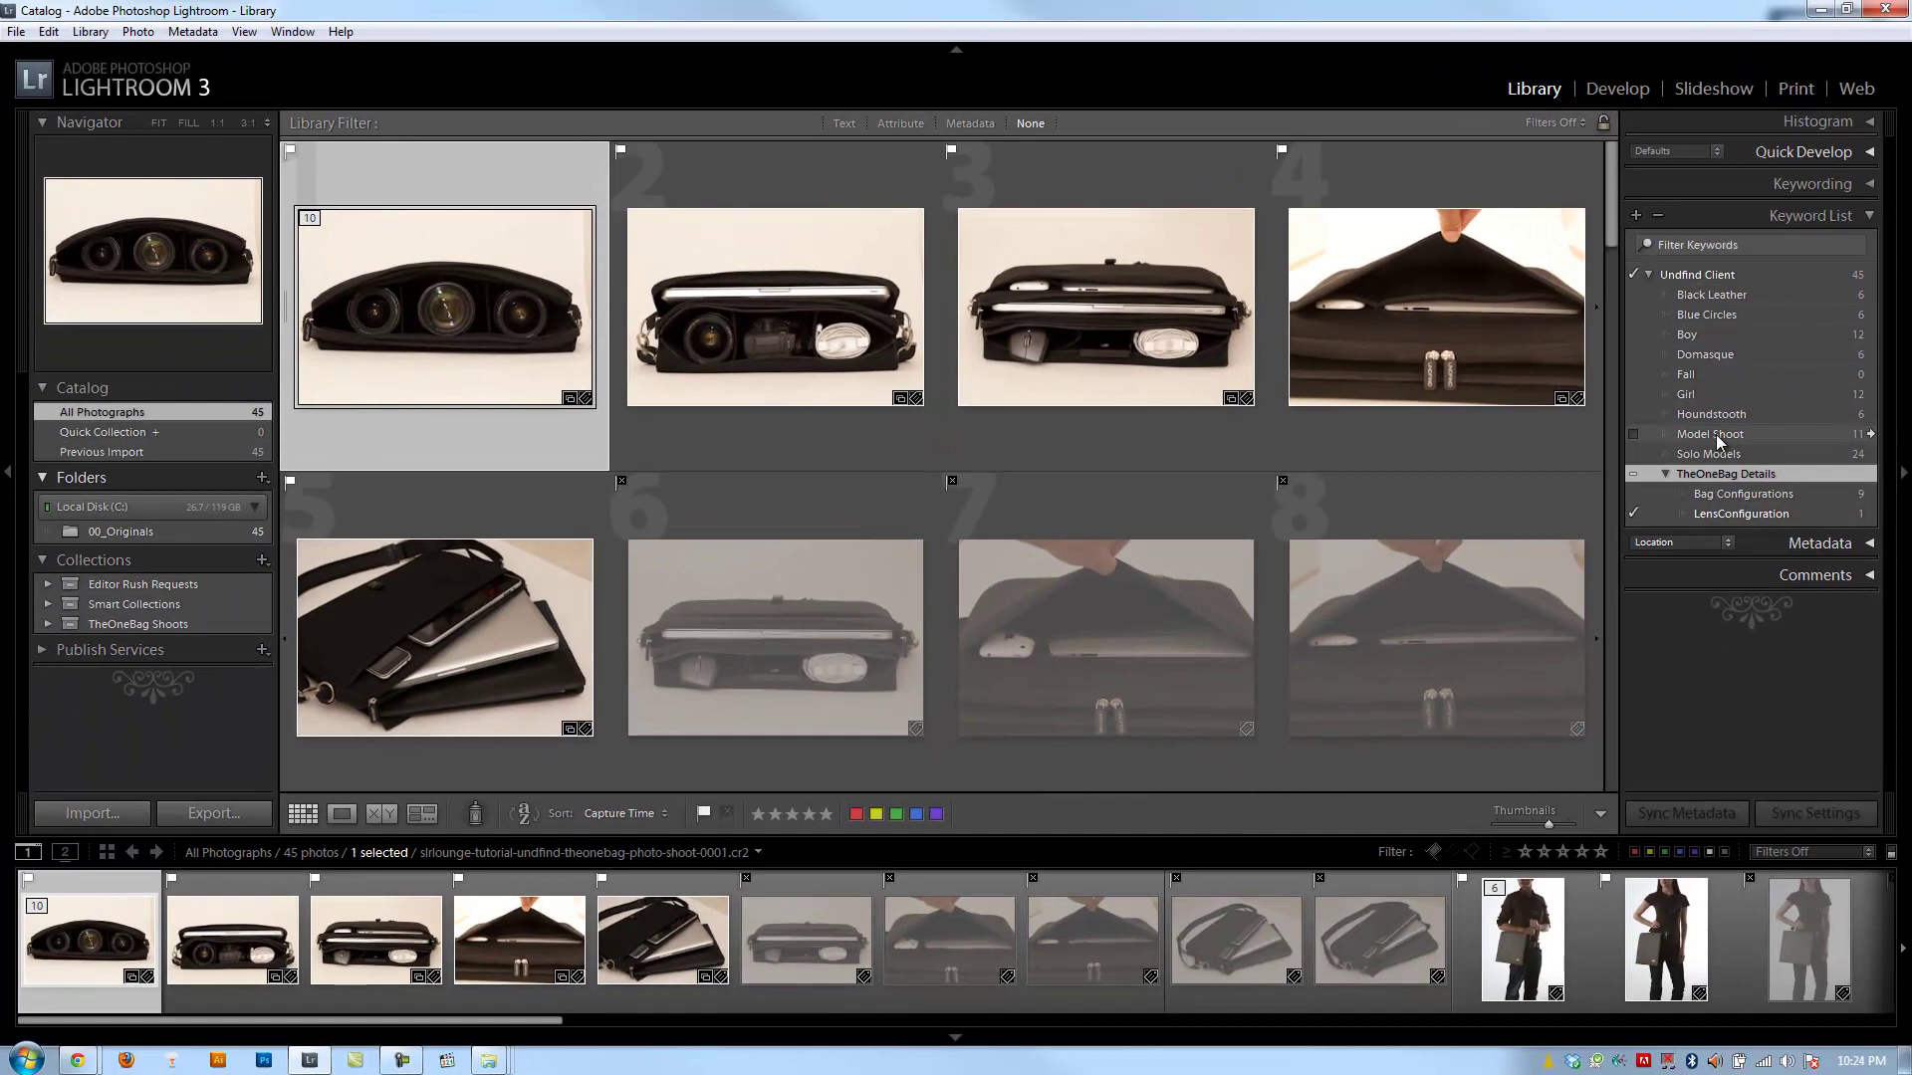
- Nest the keywords from Black Leather through Houndstooth inside Solo Models and expand Solo Models
left_click(1017, 341)
scroll(1018, 341, "down", 5)
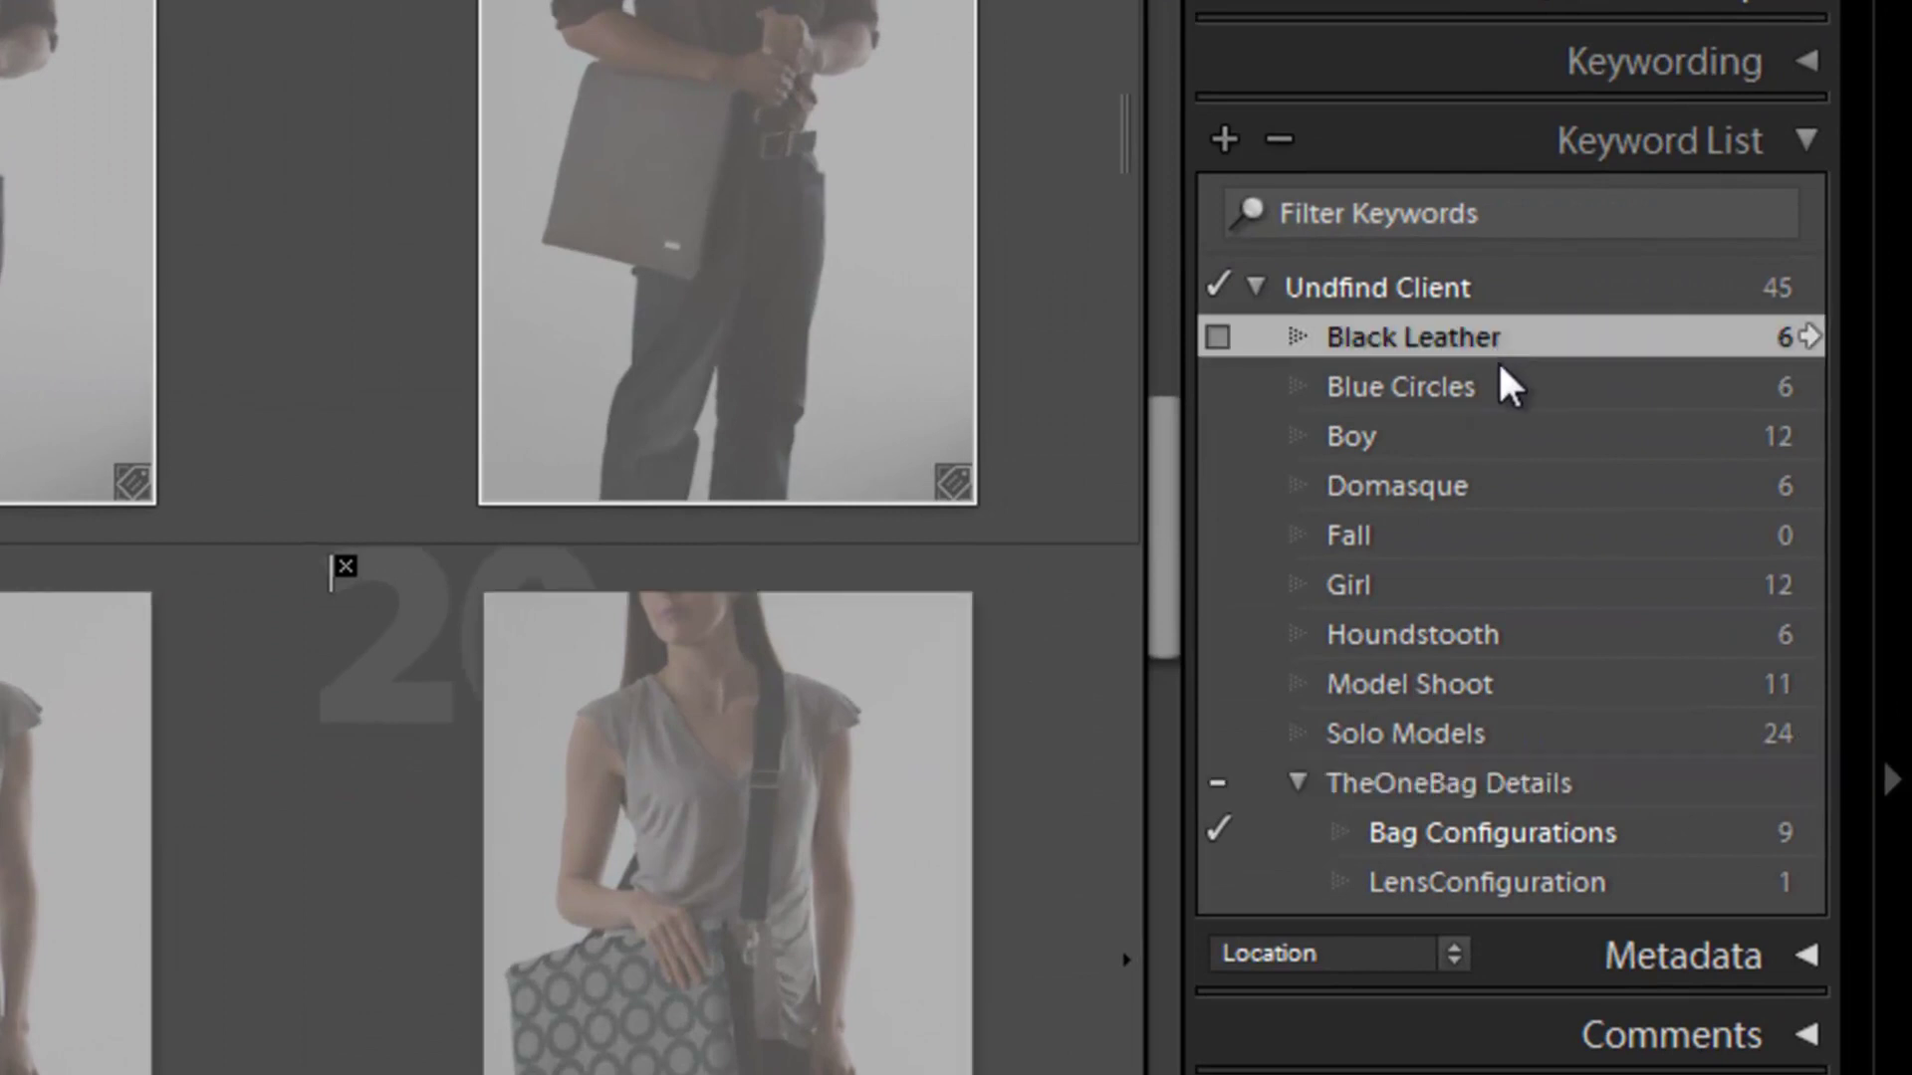
left_click_drag(1502, 368, 1401, 538)
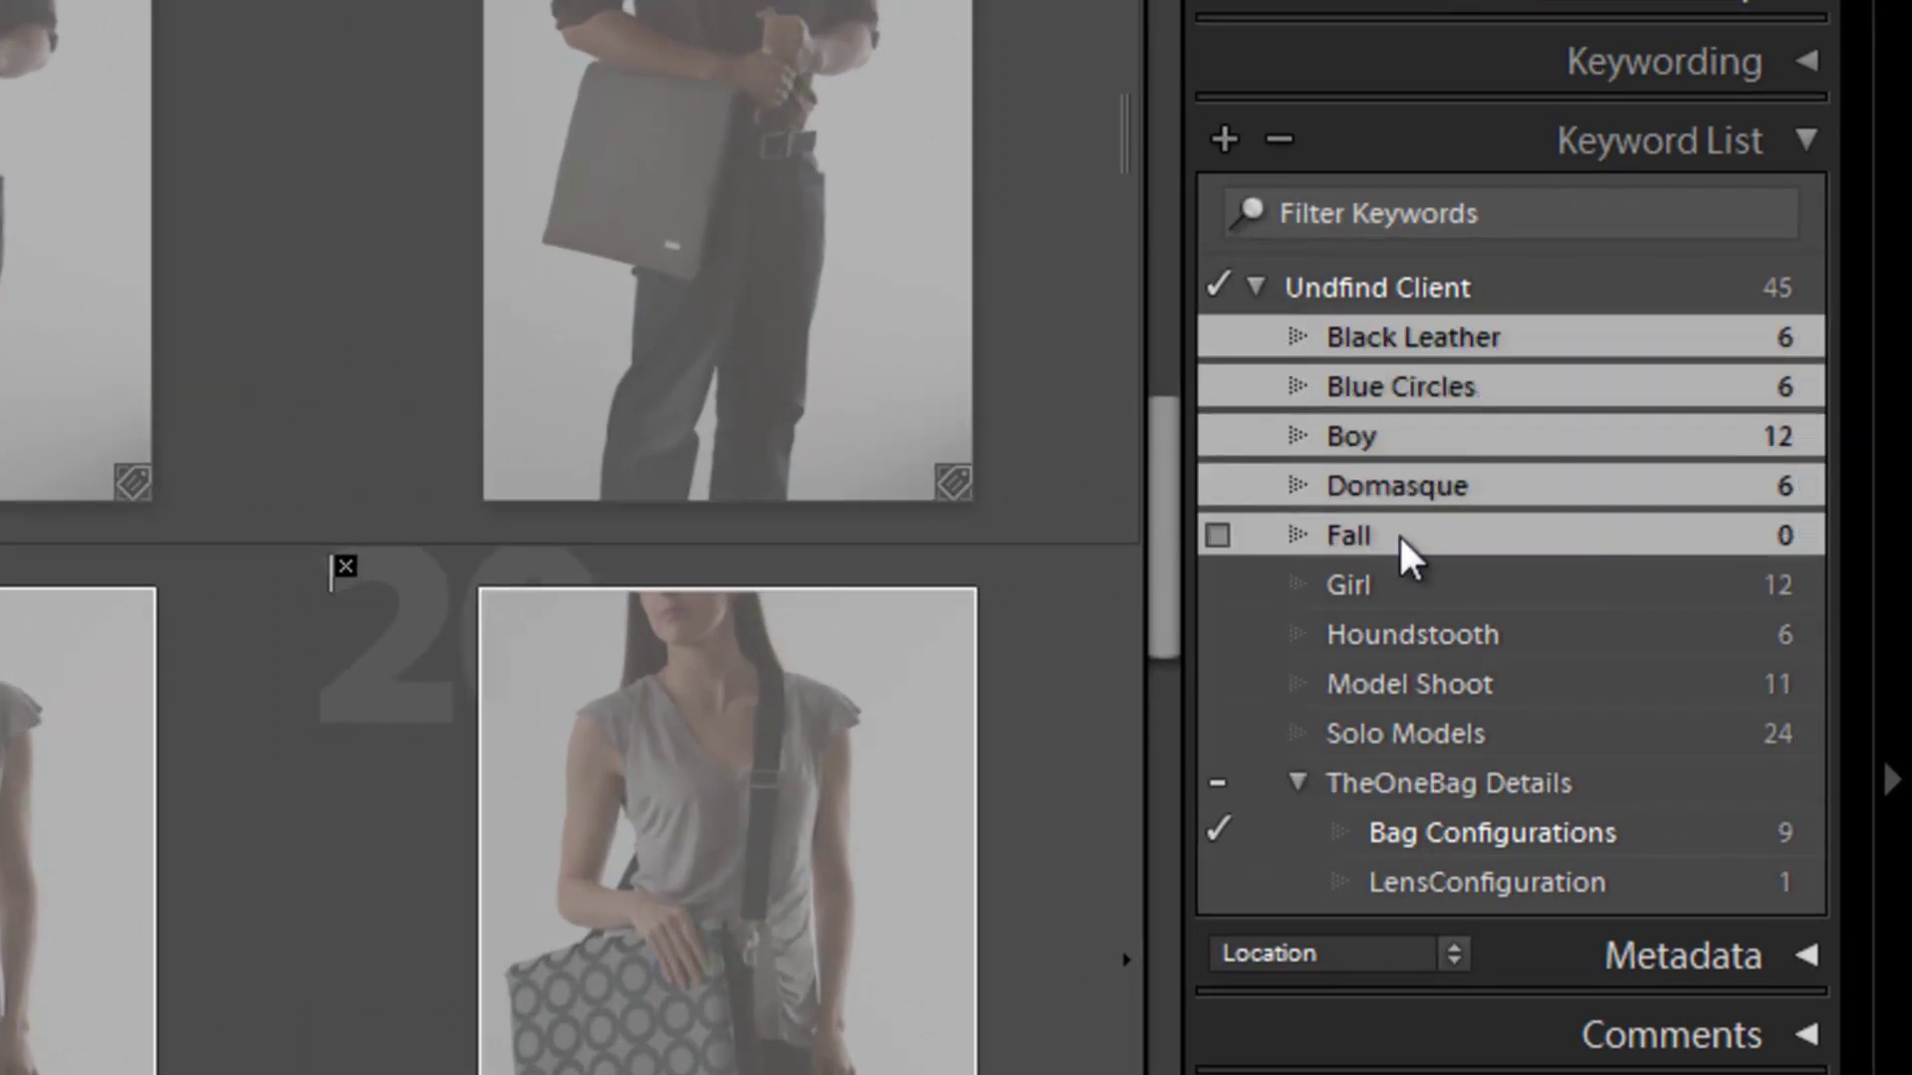
left_click(1374, 590, "shift")
left_click(1438, 637, "shift")
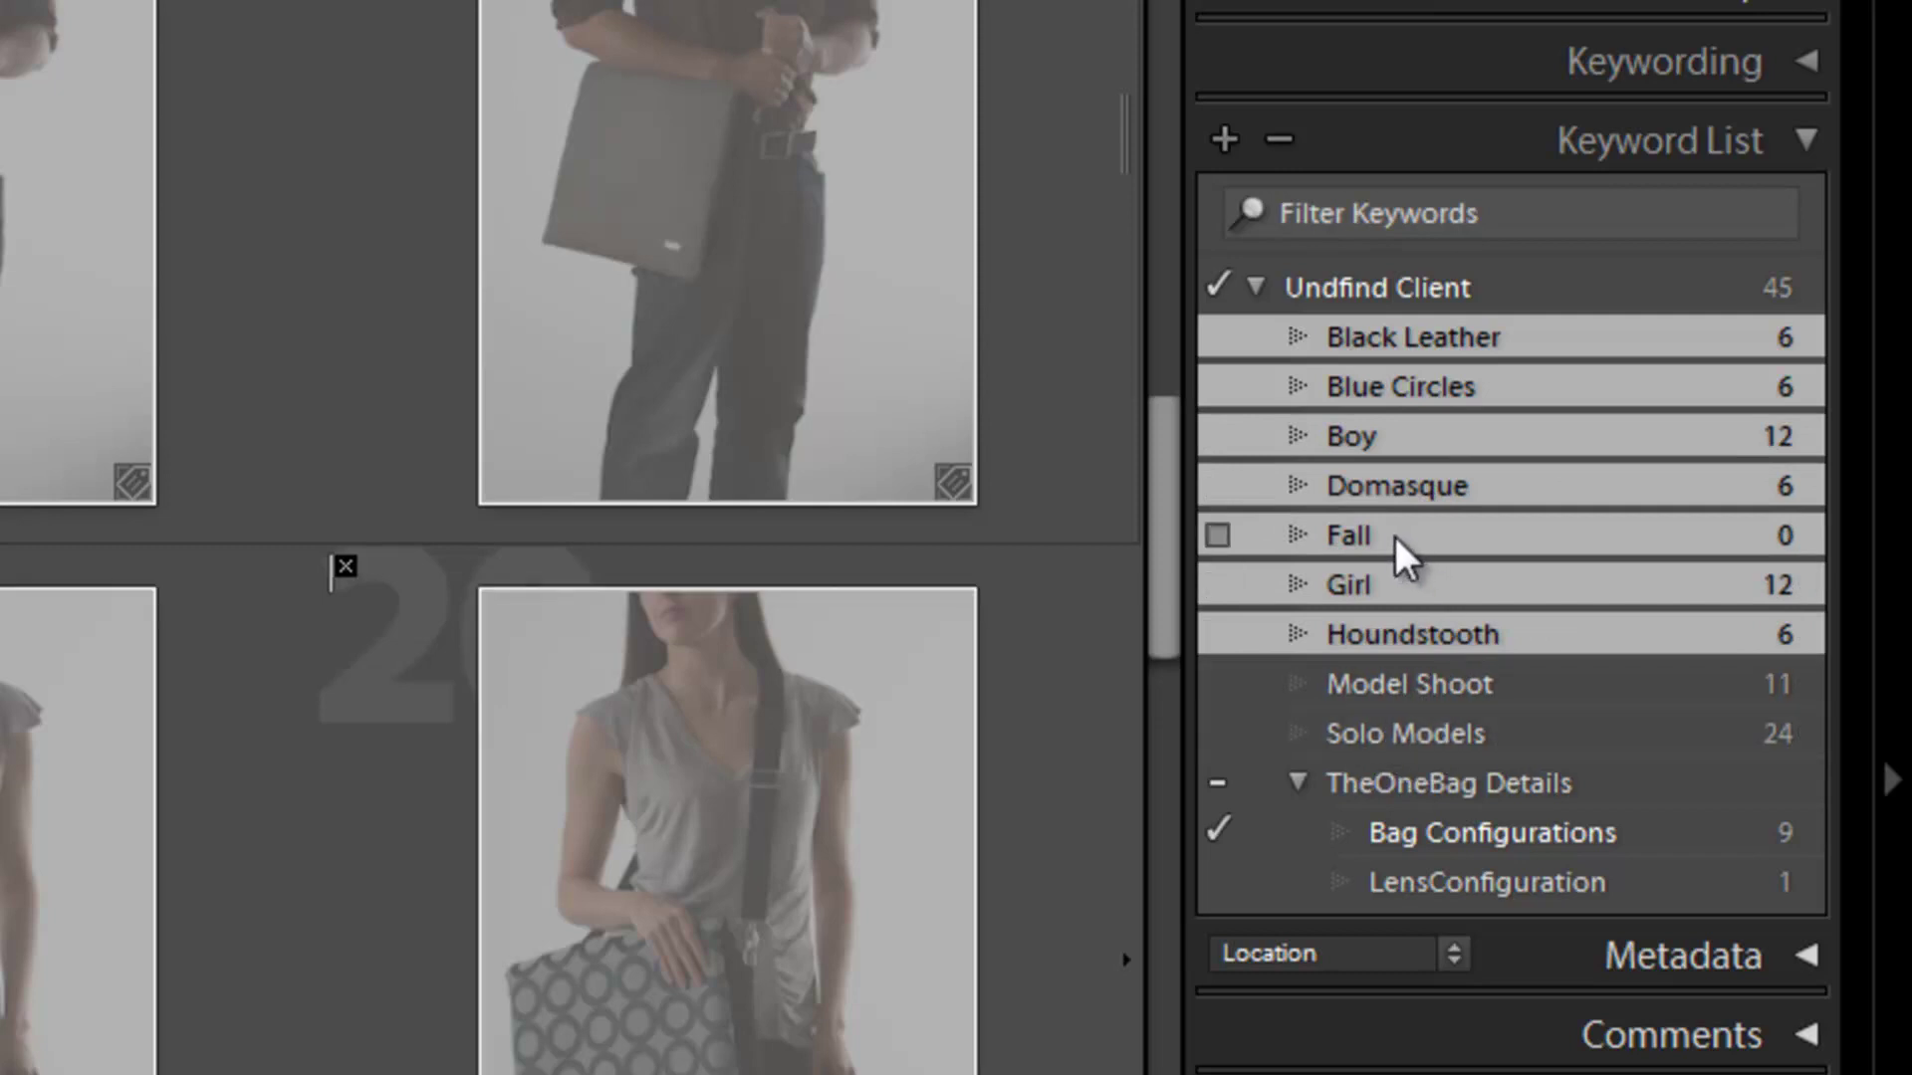
key("Delete")
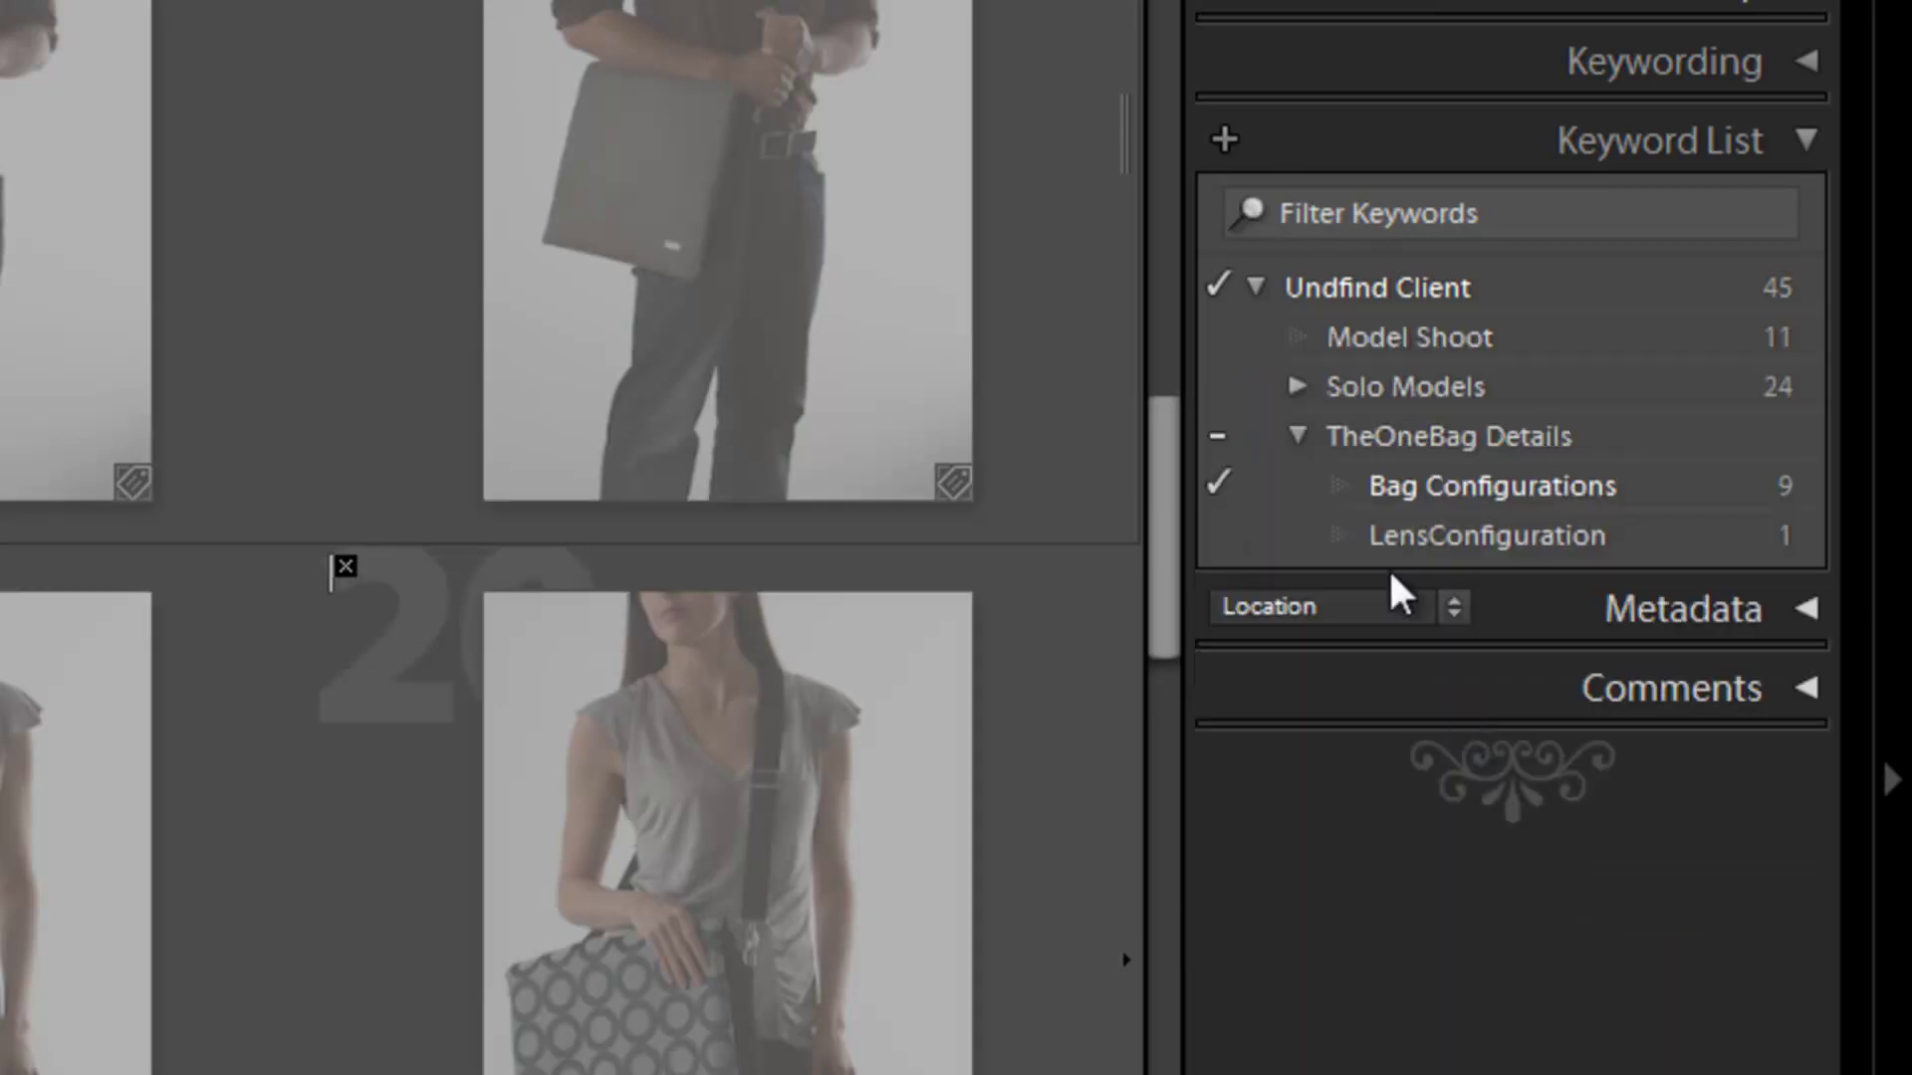
left_click(1297, 388)
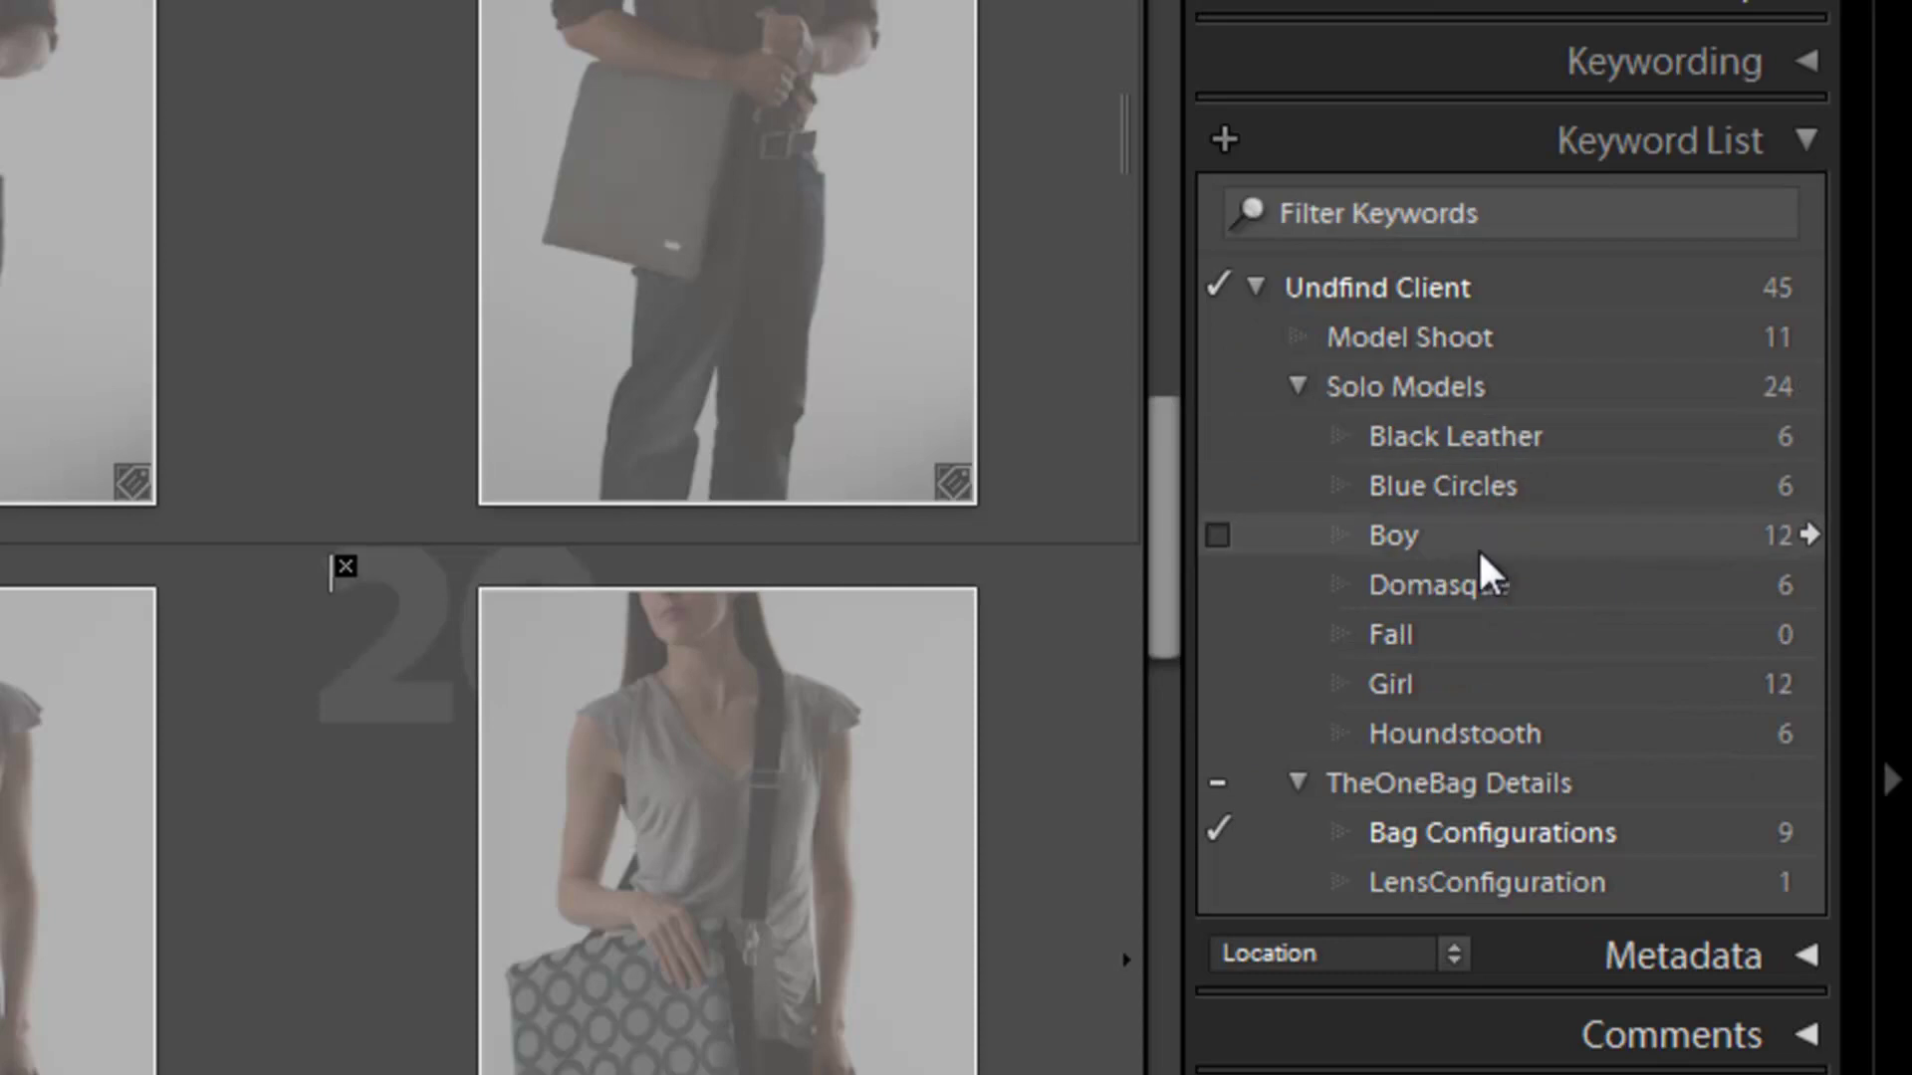
- Review the nested keywords of Solo Models and TheOneBag Details, leaving both groups collapsed
left_click(1299, 388)
left_click(1293, 437)
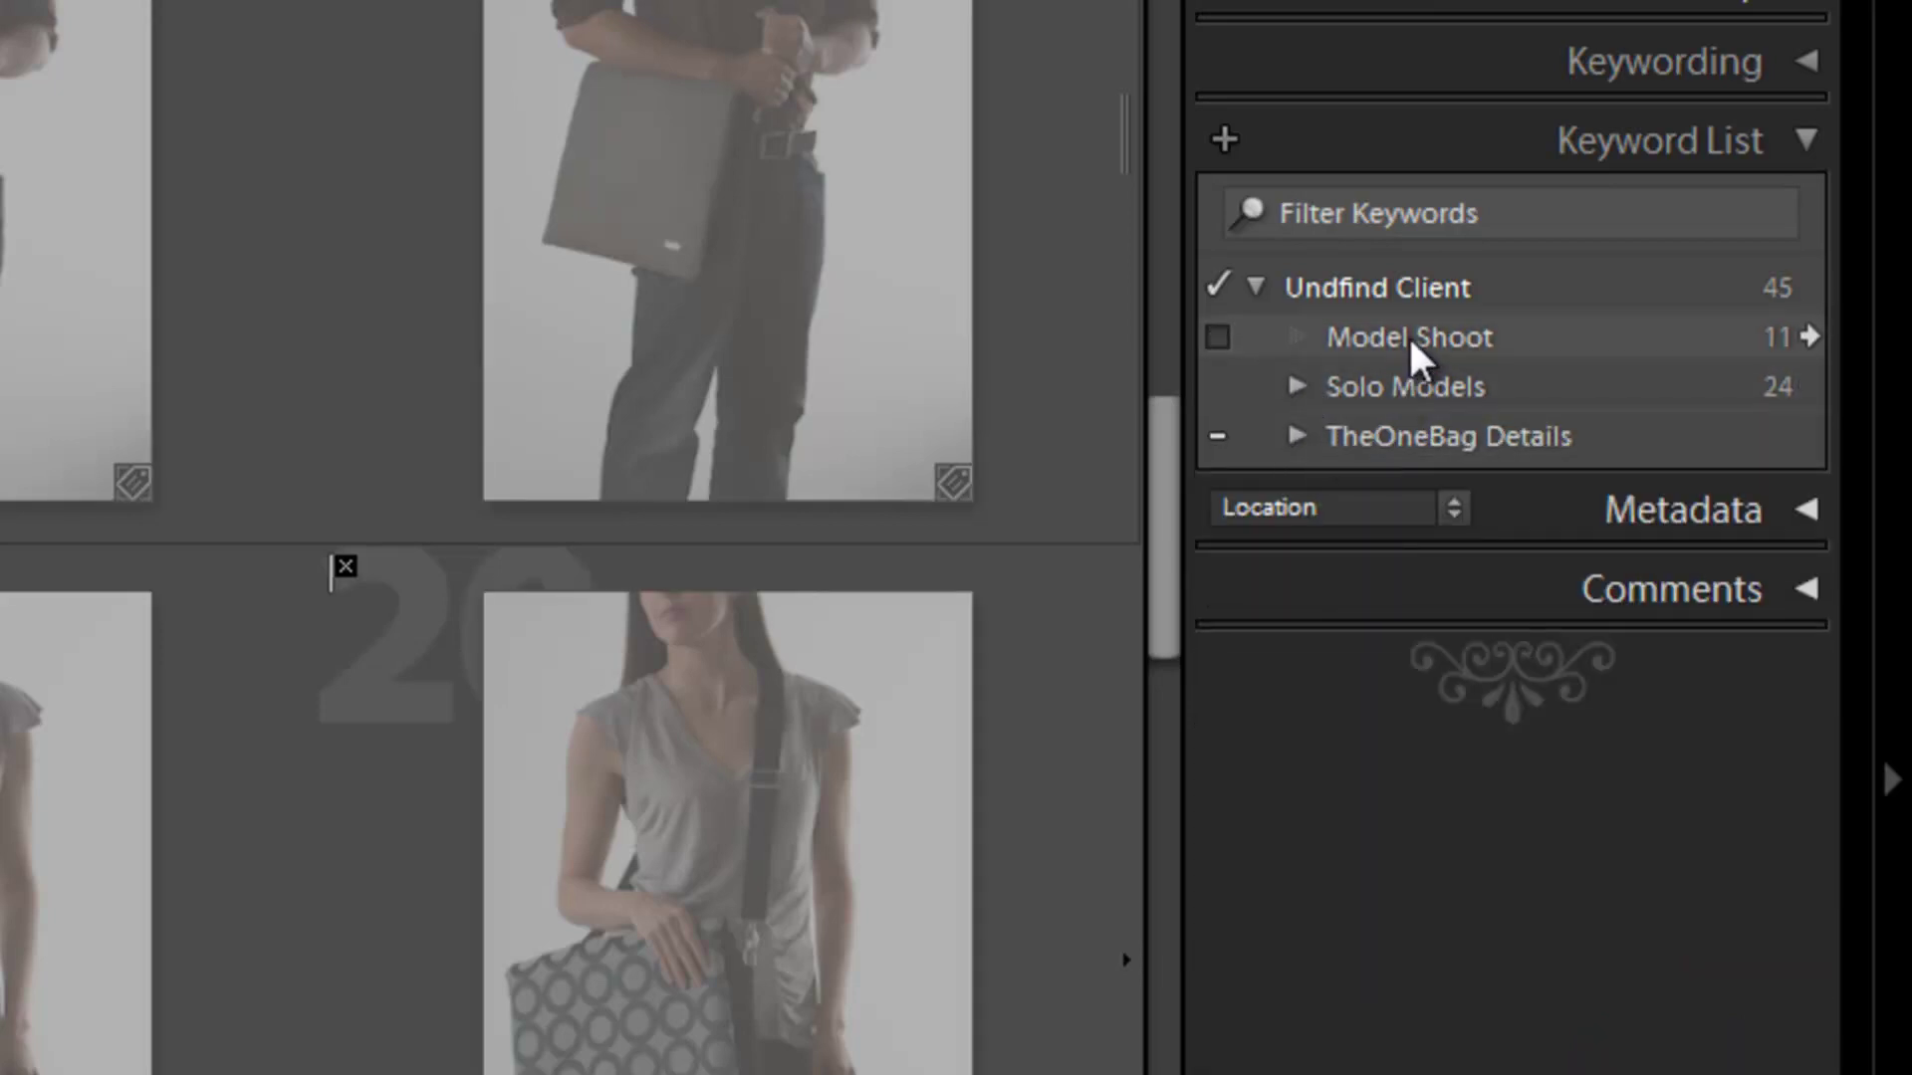
left_click(1296, 436)
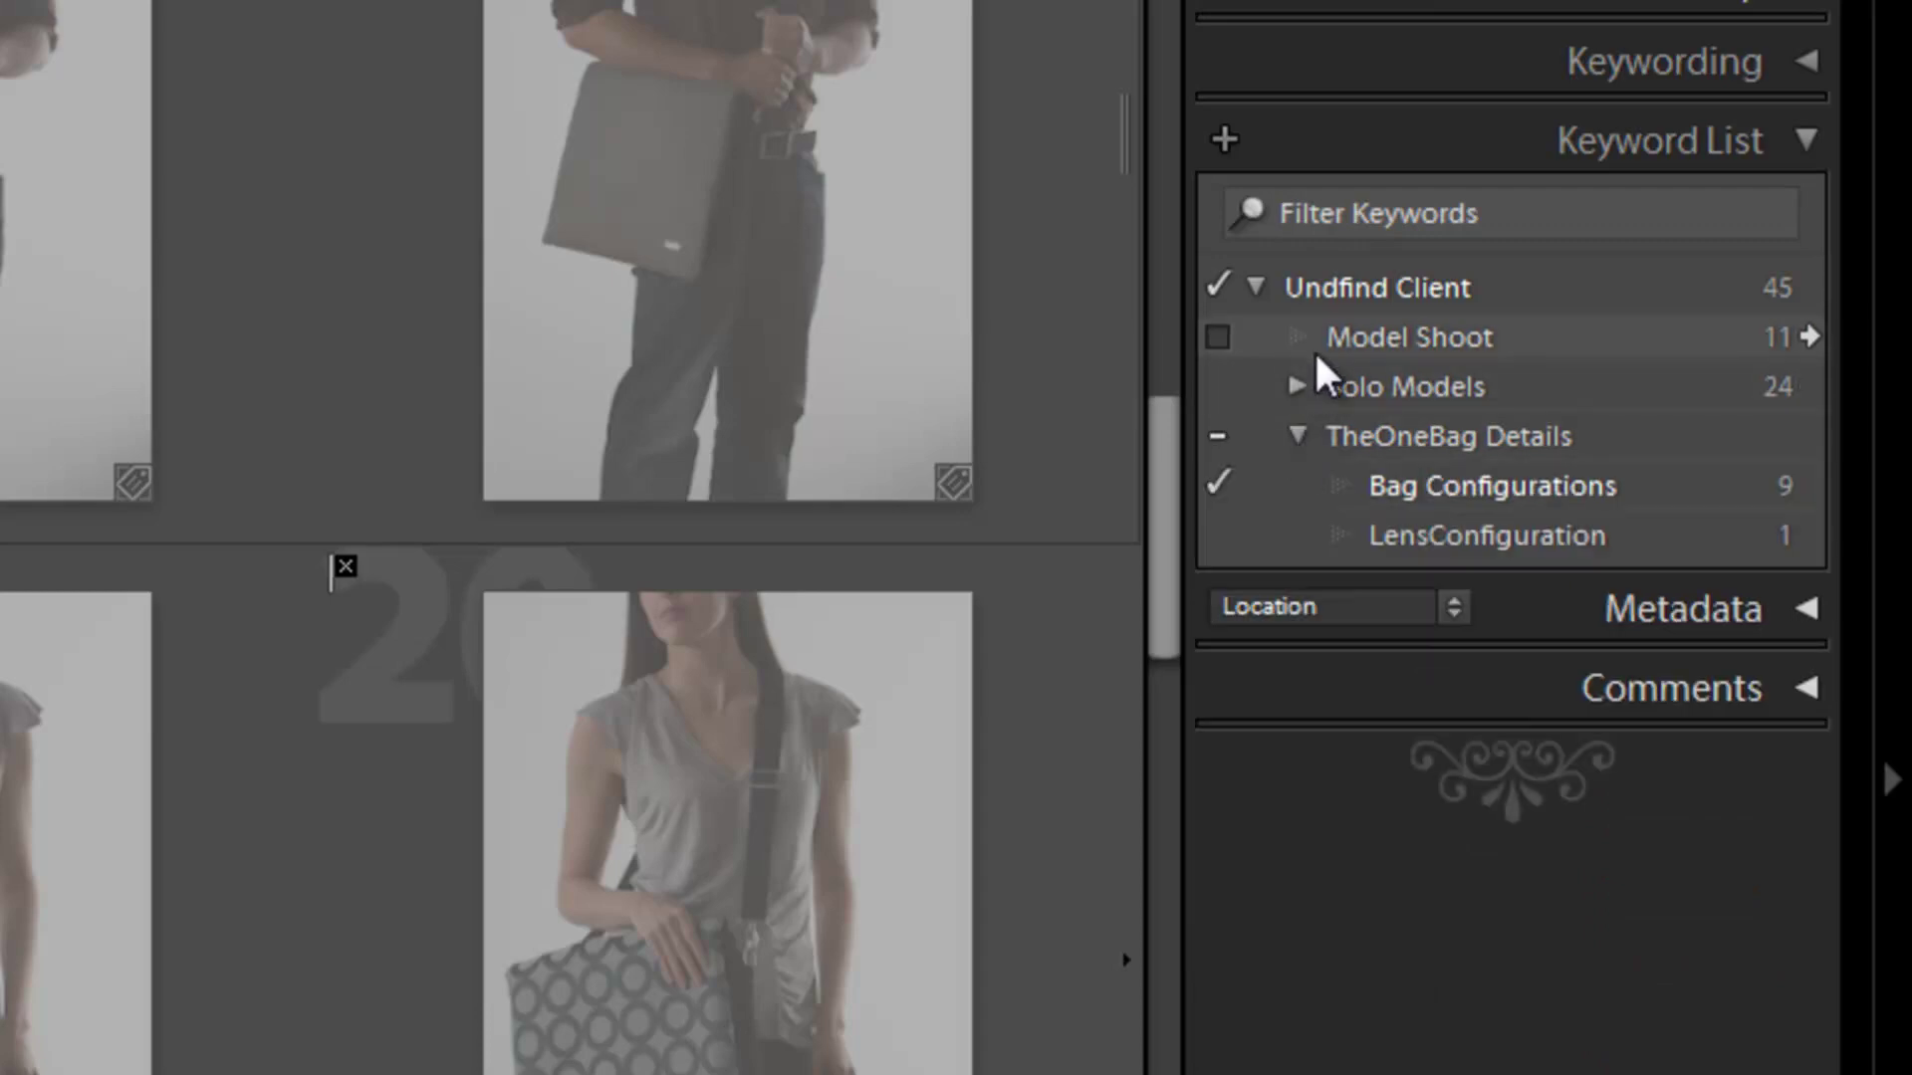
left_click(1299, 385)
left_click(1541, 444)
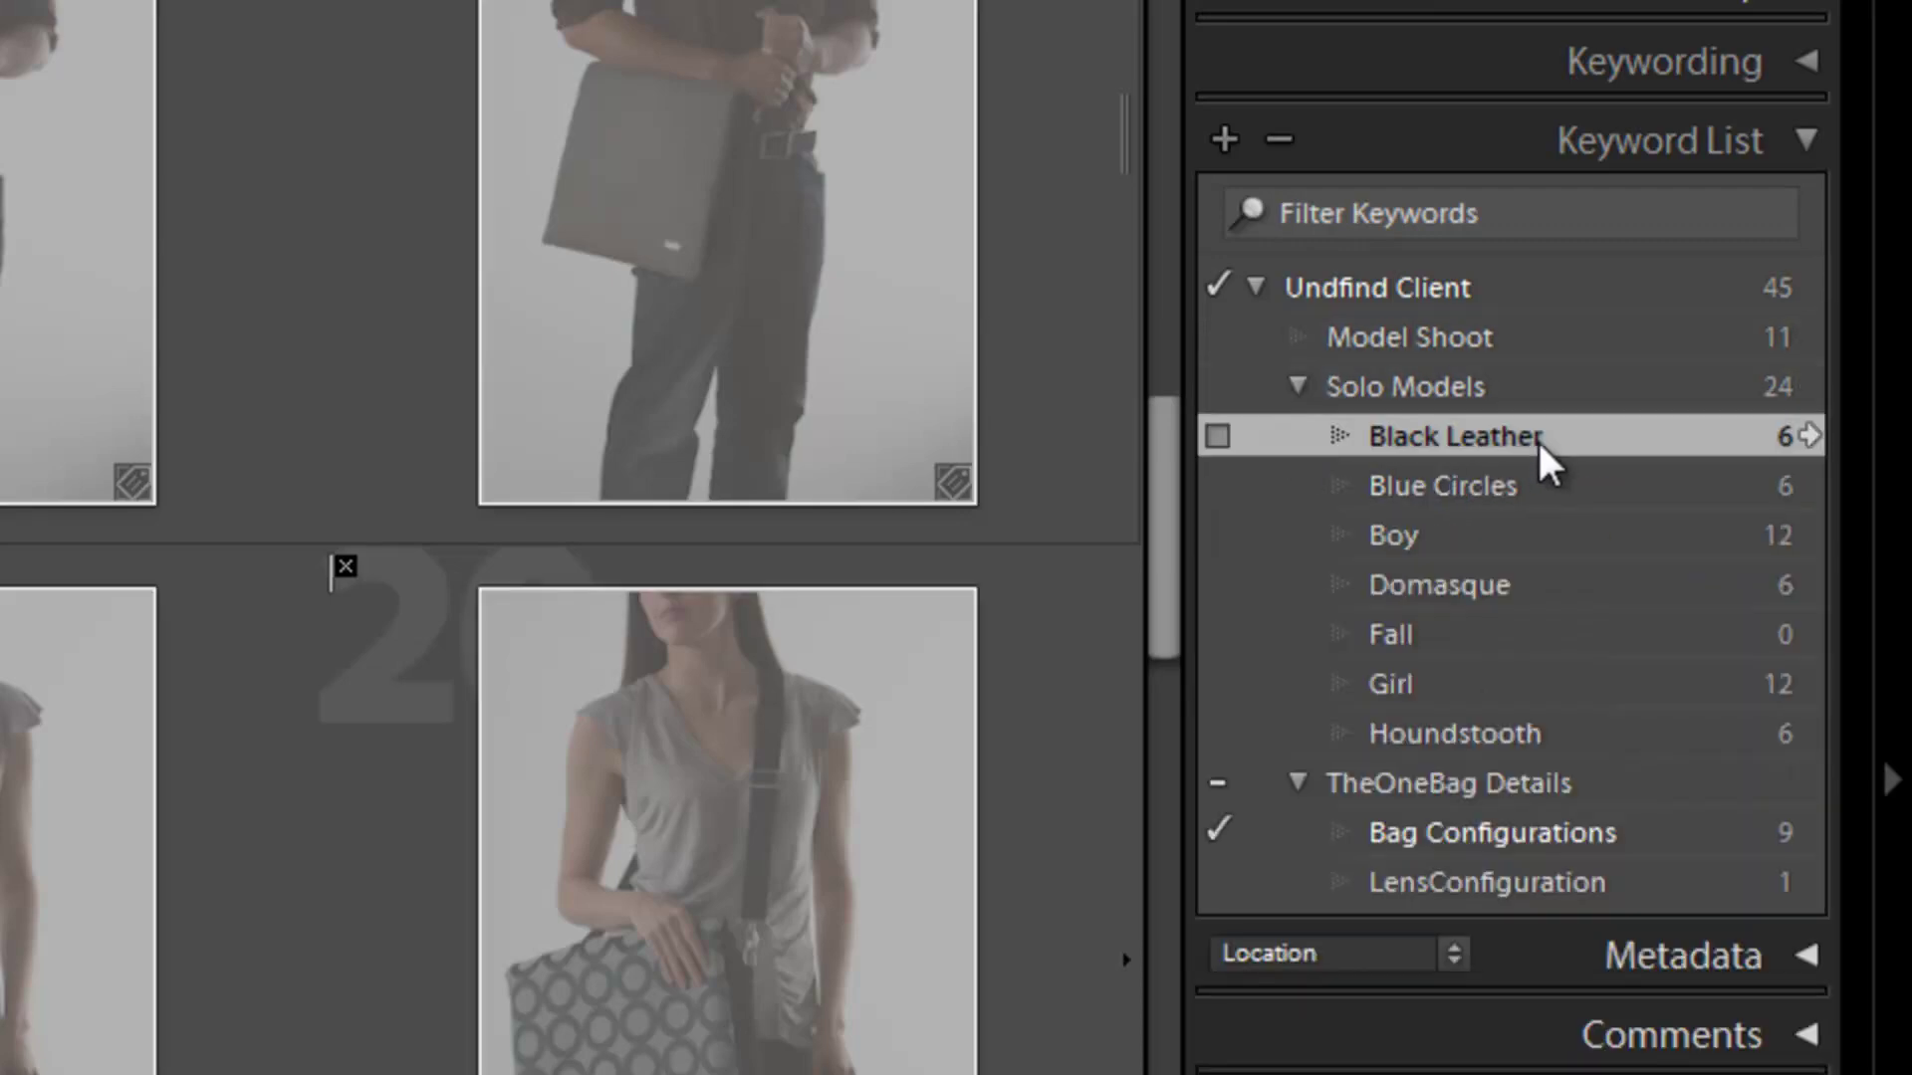
left_click(1304, 388)
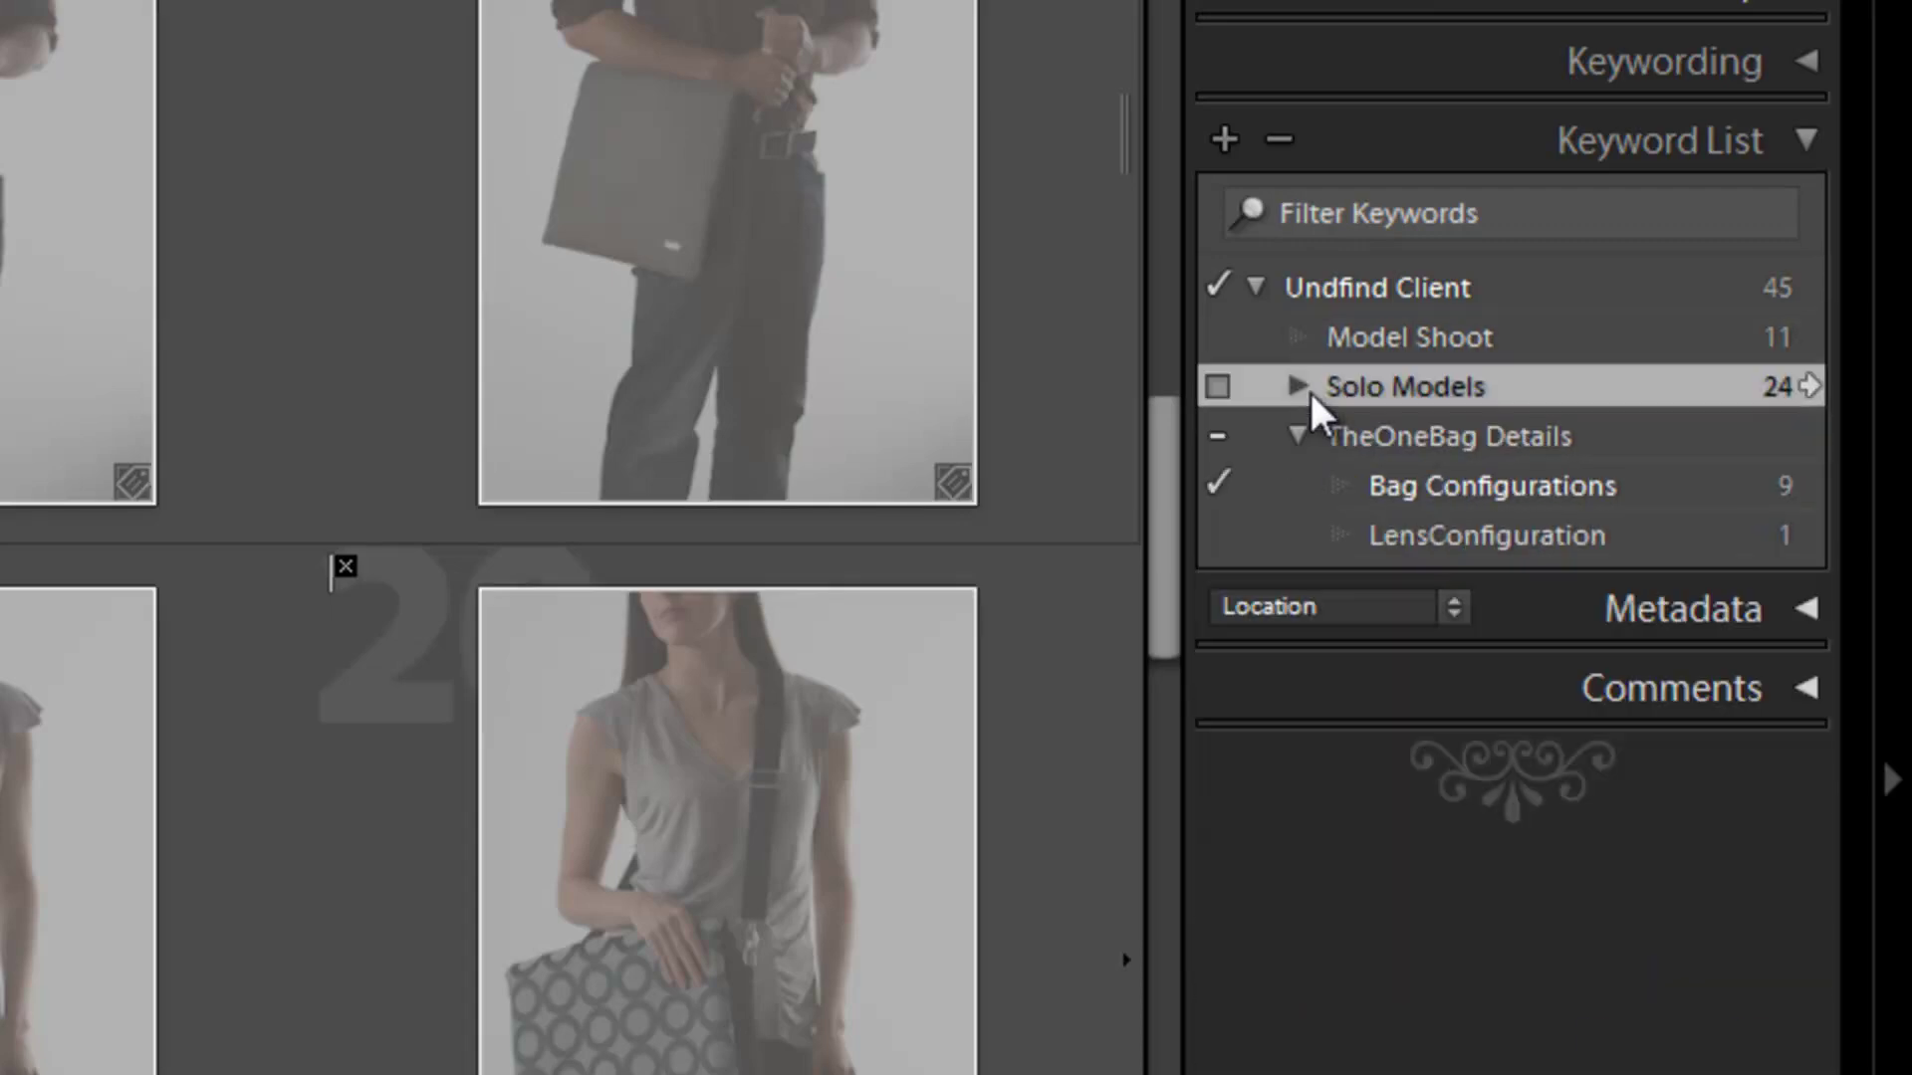
left_click(1298, 434)
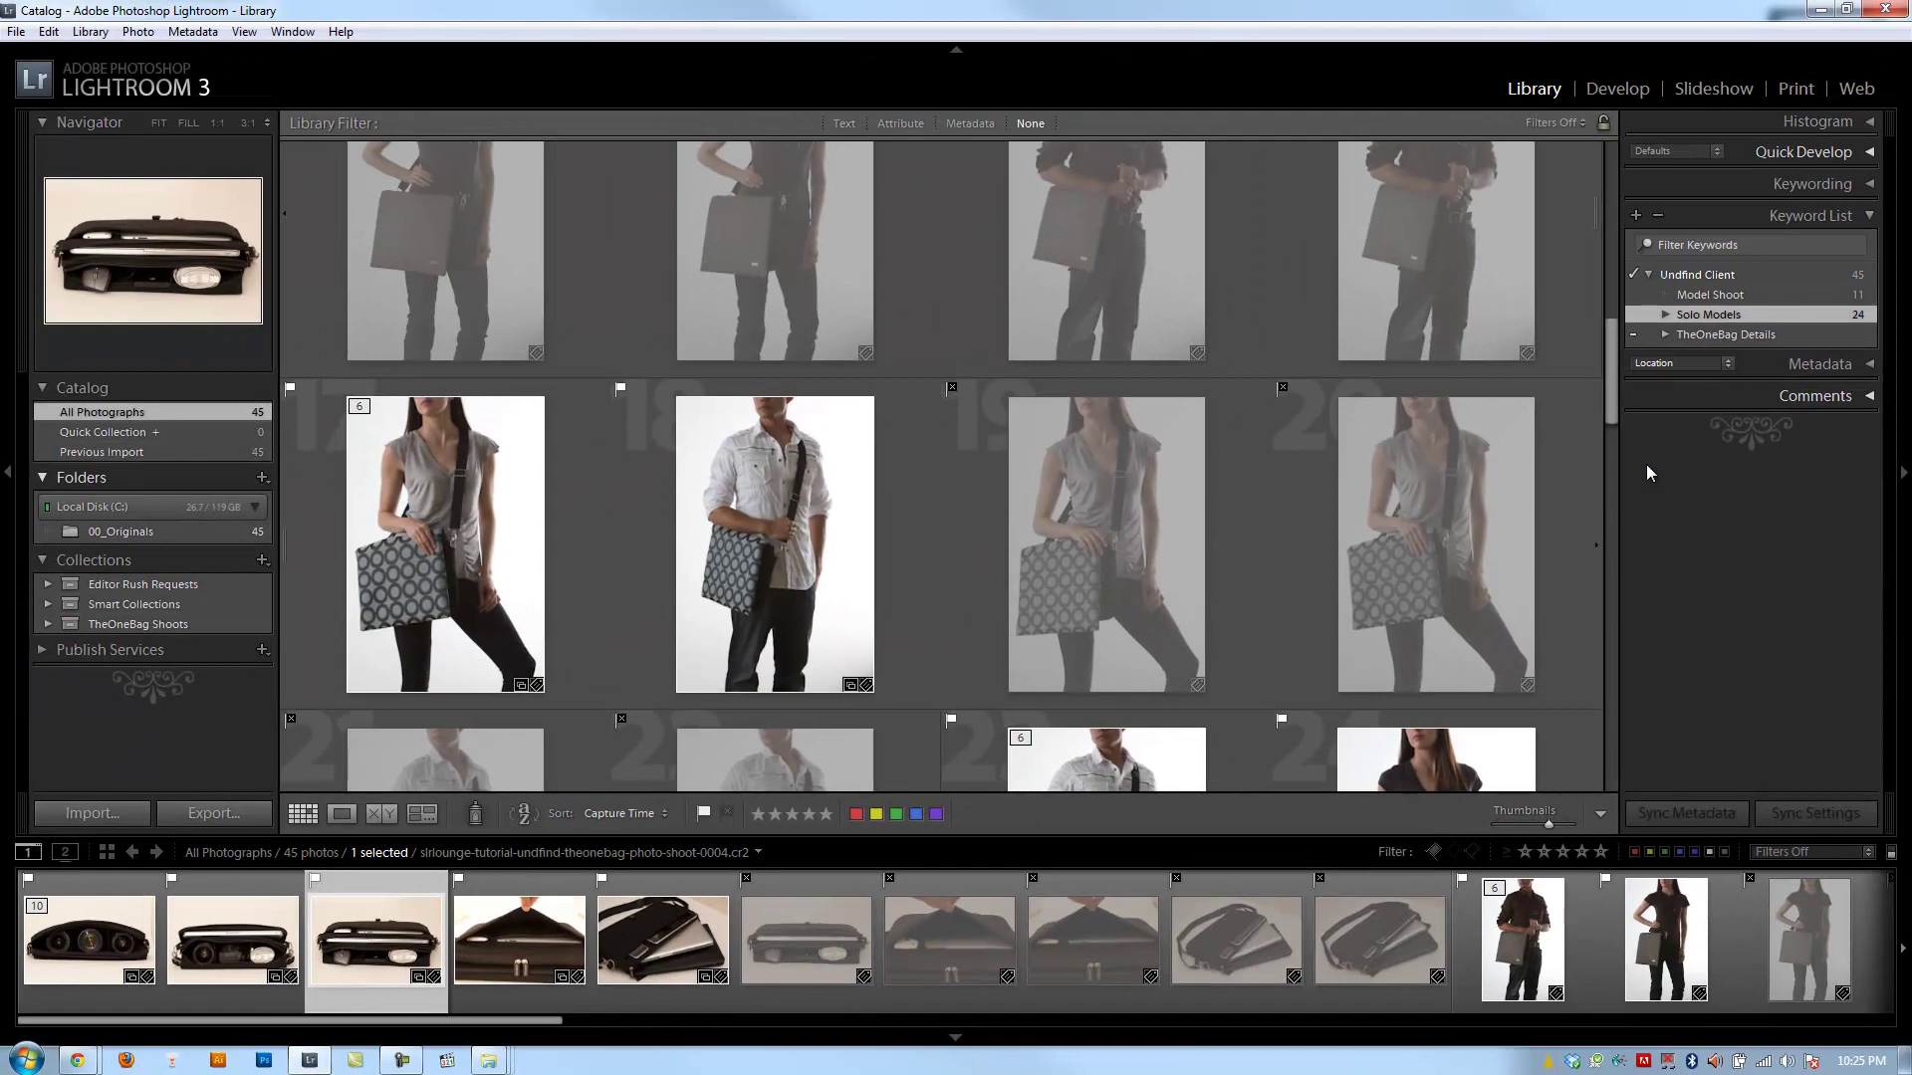
- Add the synonyms "Leather, Cow Hide" to the Black Leather keyword inside Solo Models
left_click(1666, 315)
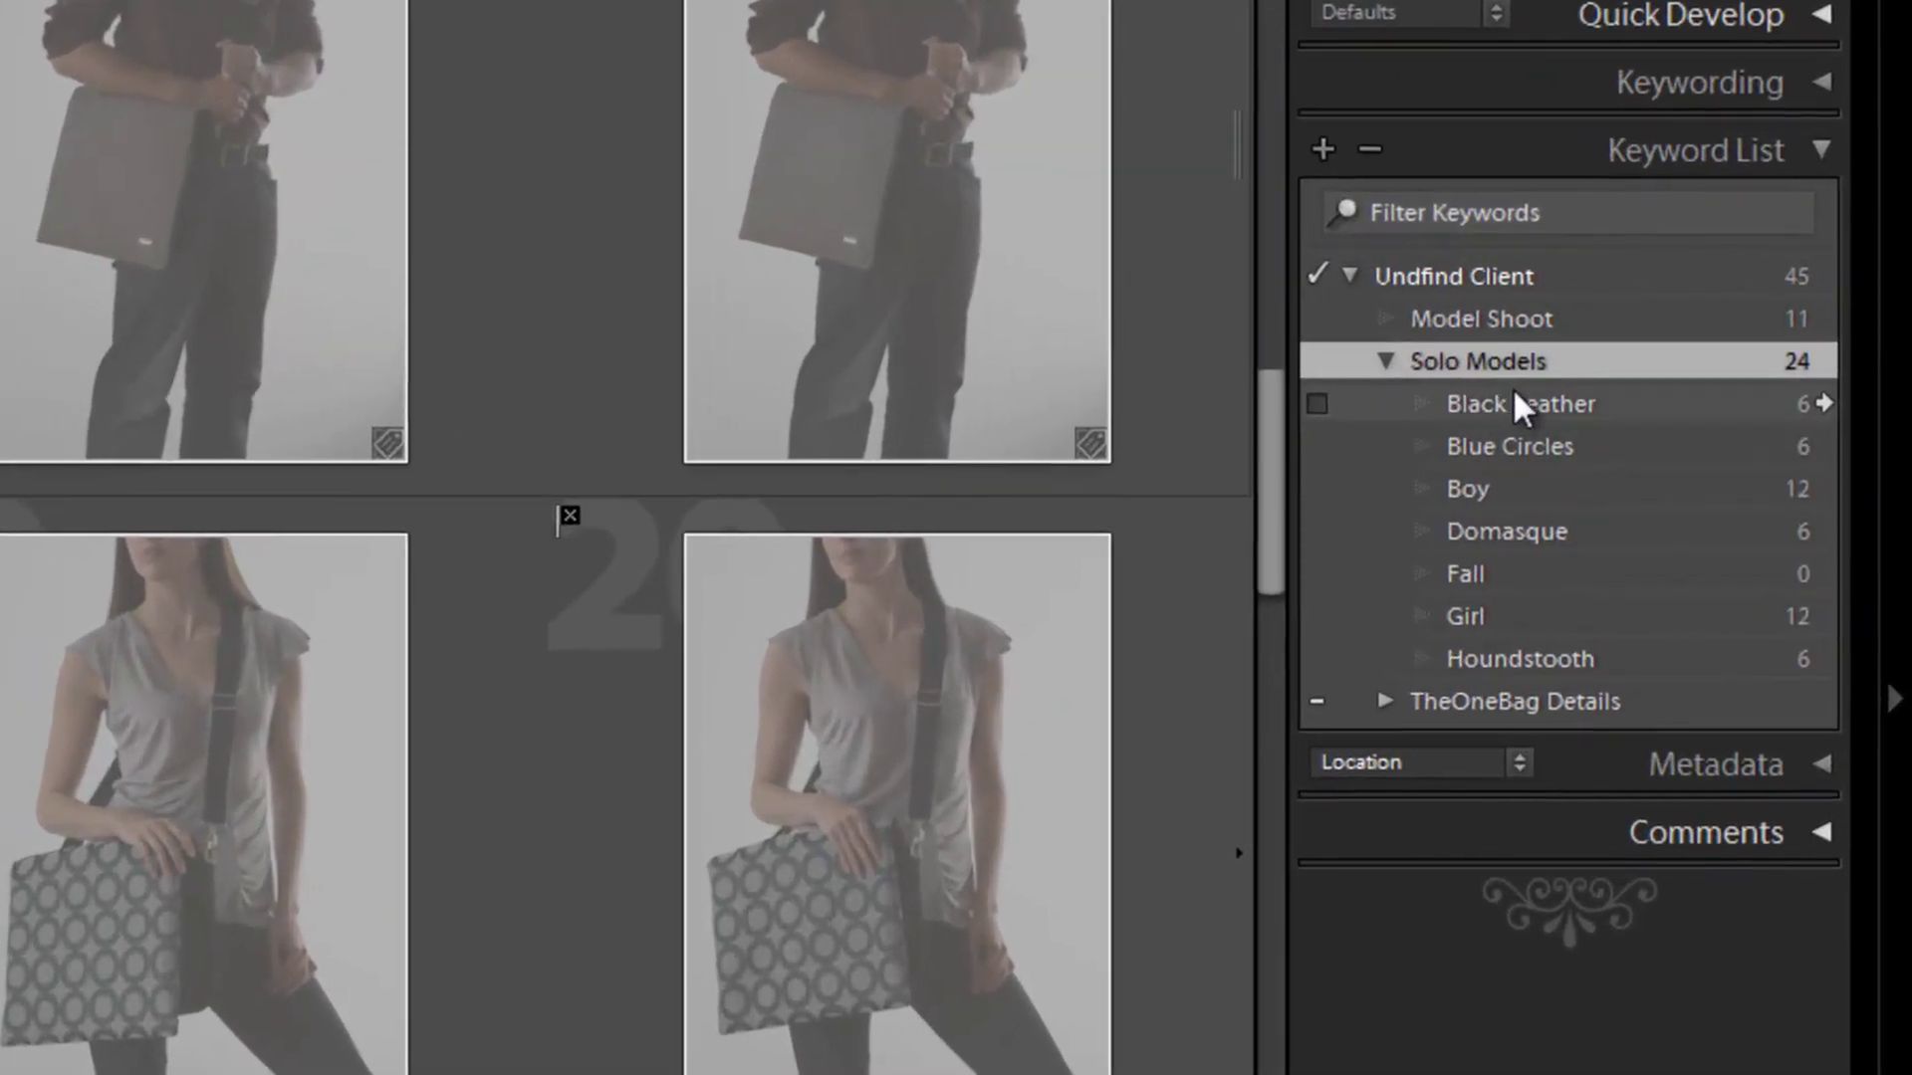
right_click(1515, 390)
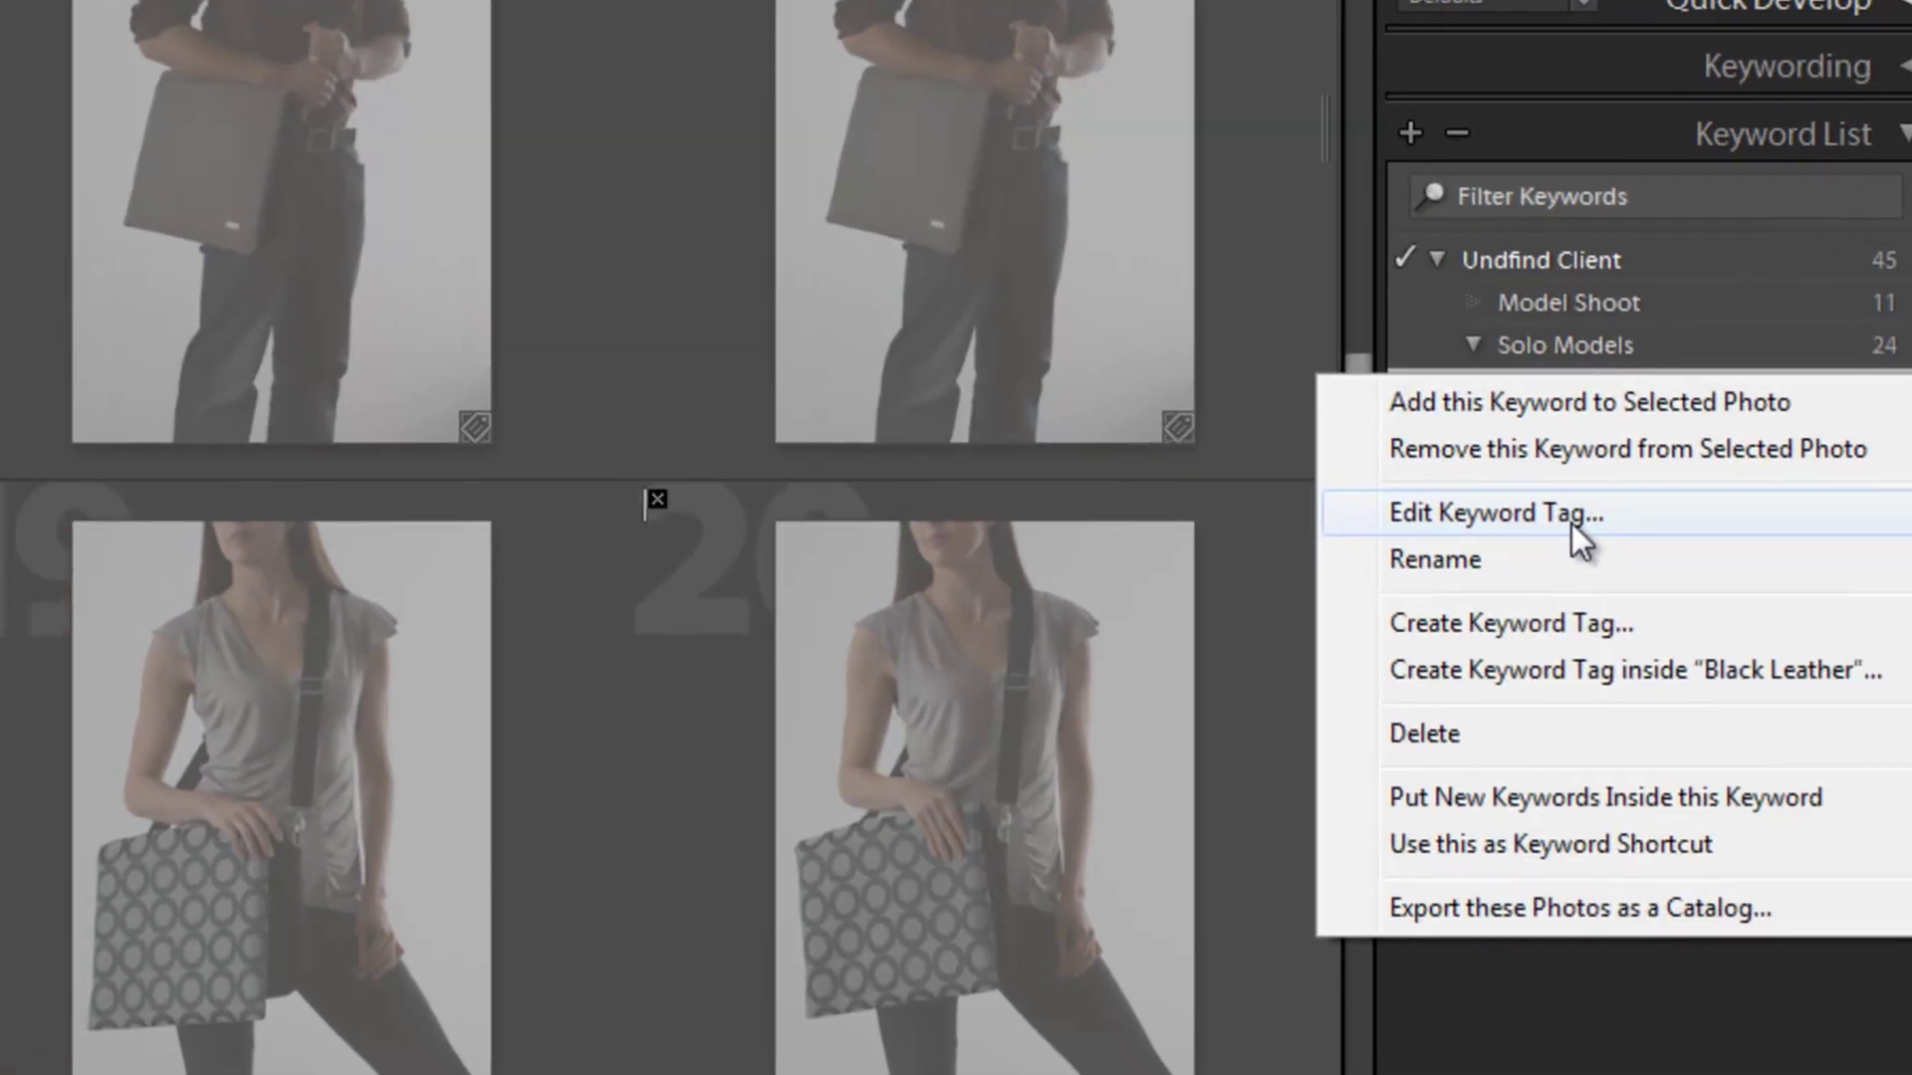
left_click(1483, 531)
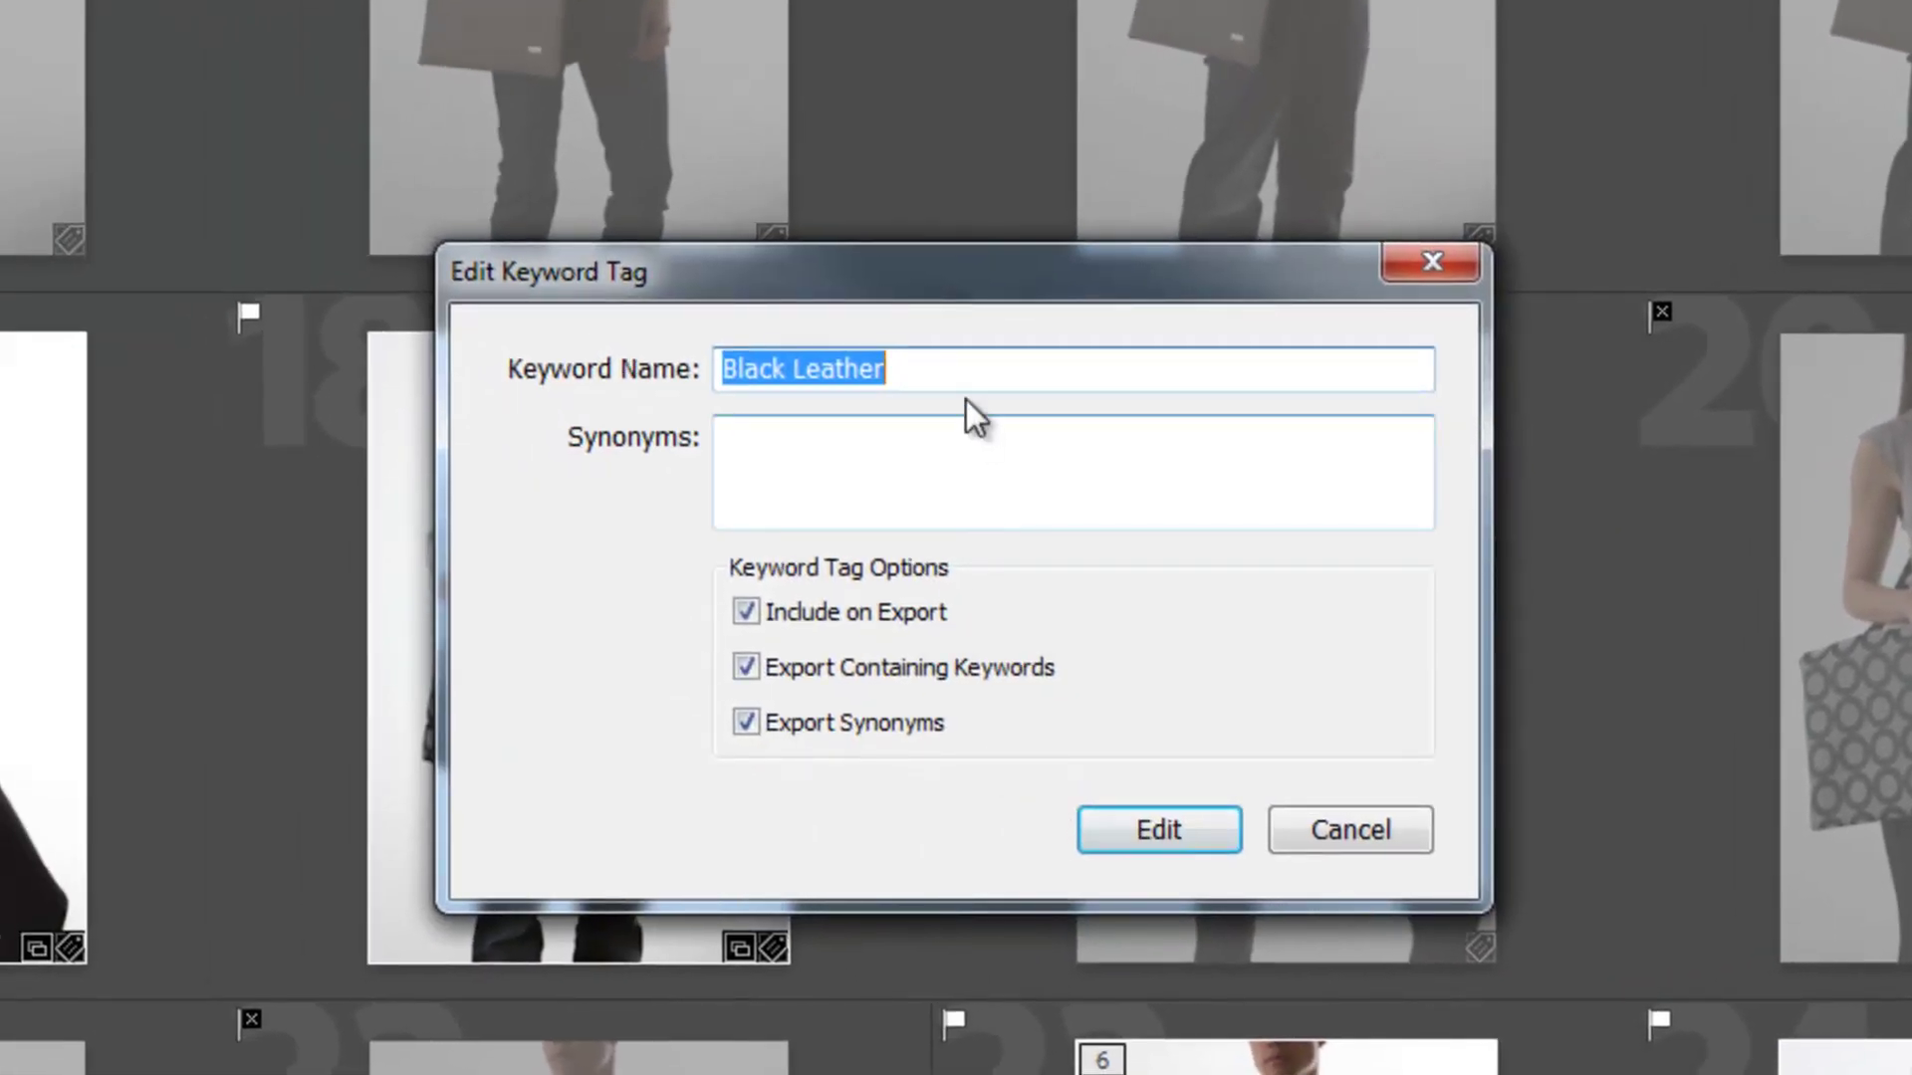
left_click(776, 415)
left_click_drag(971, 368, 661, 461)
left_click(890, 468)
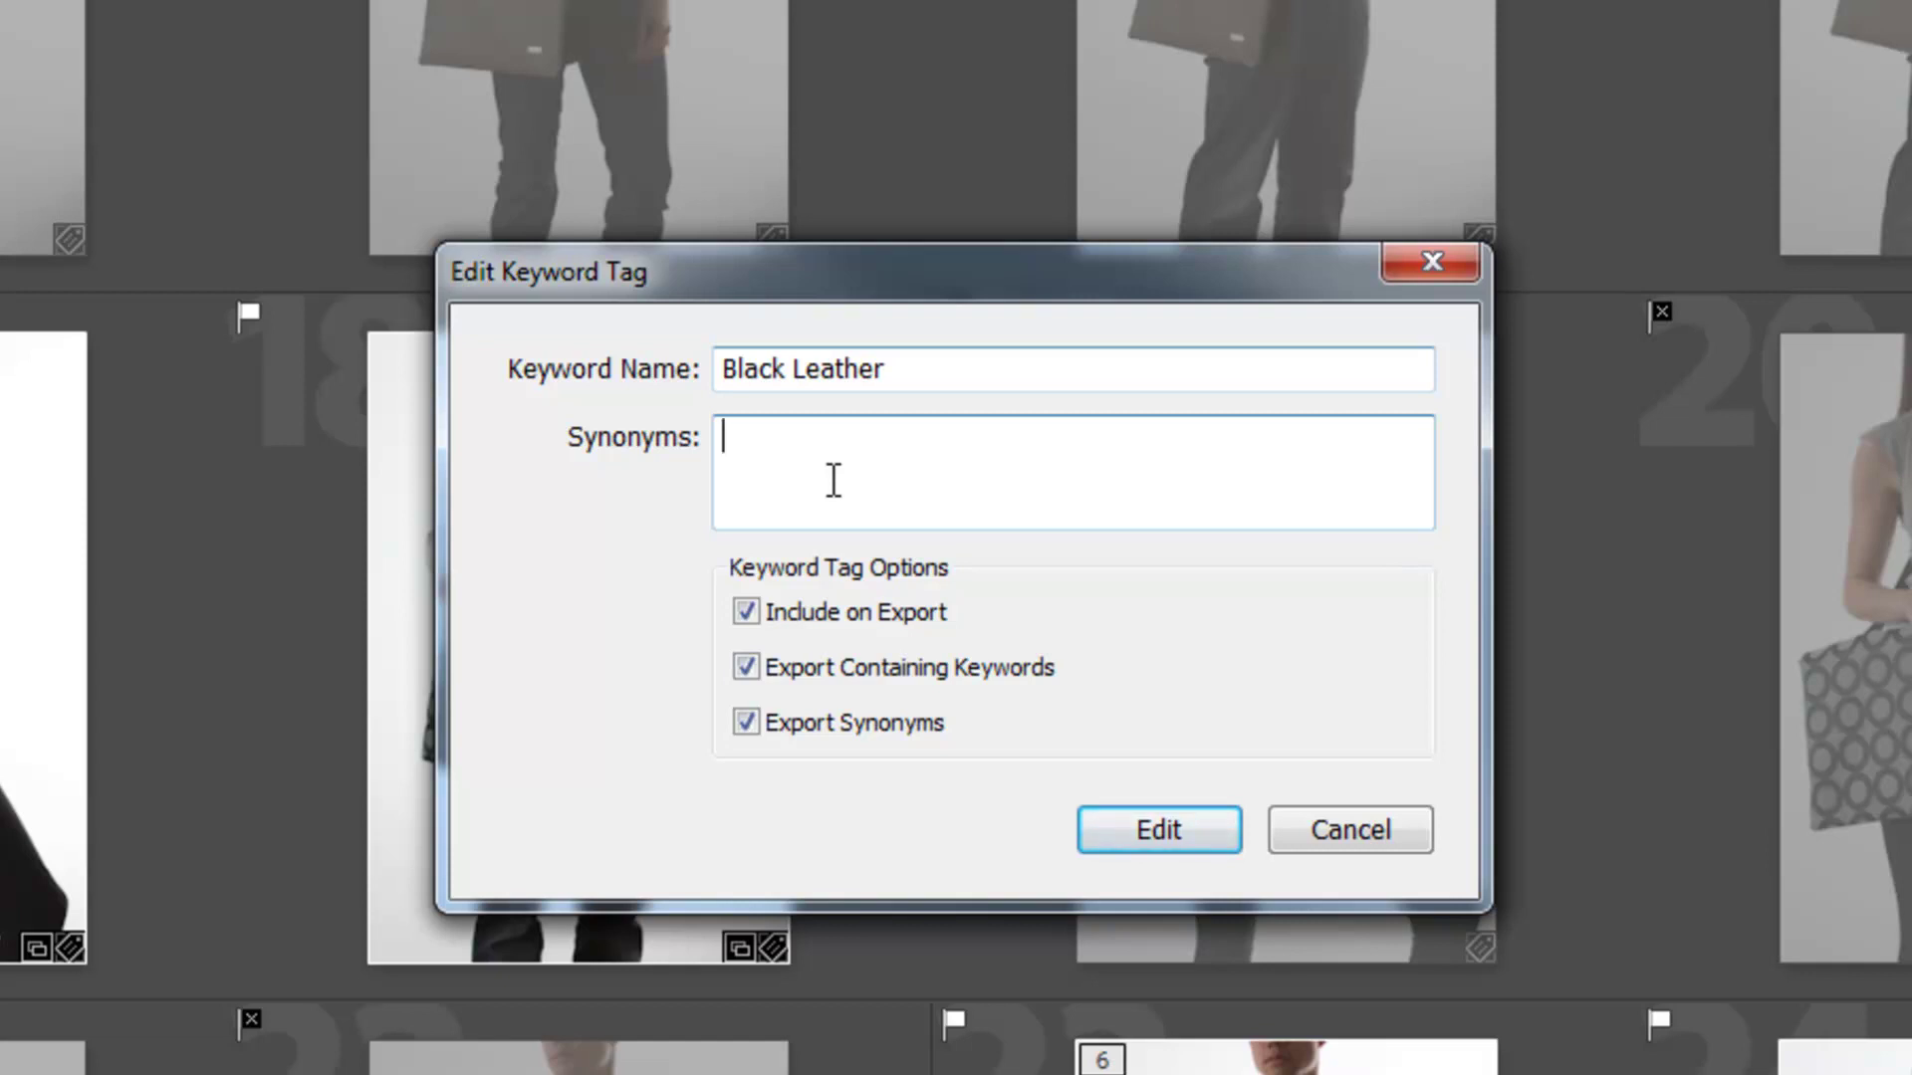
type("Leather, Cow Hide")
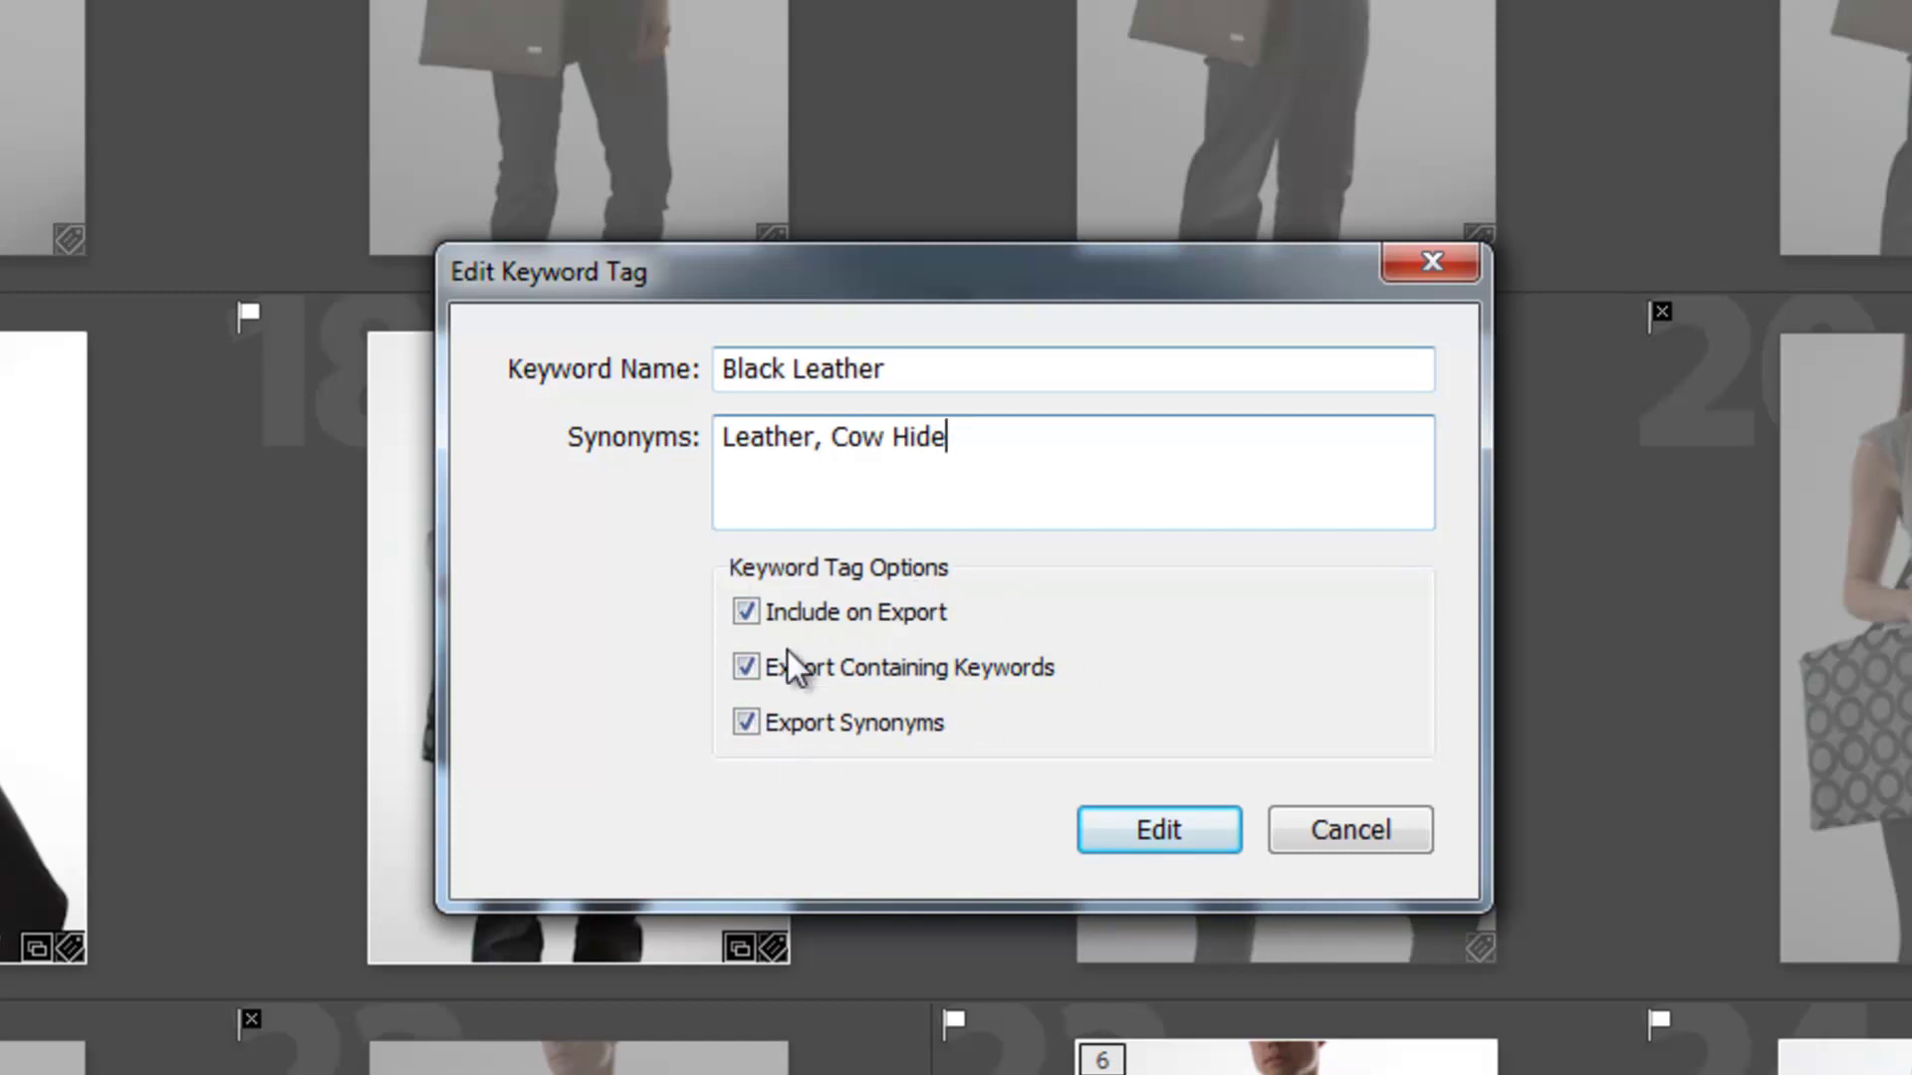
left_click(1187, 833)
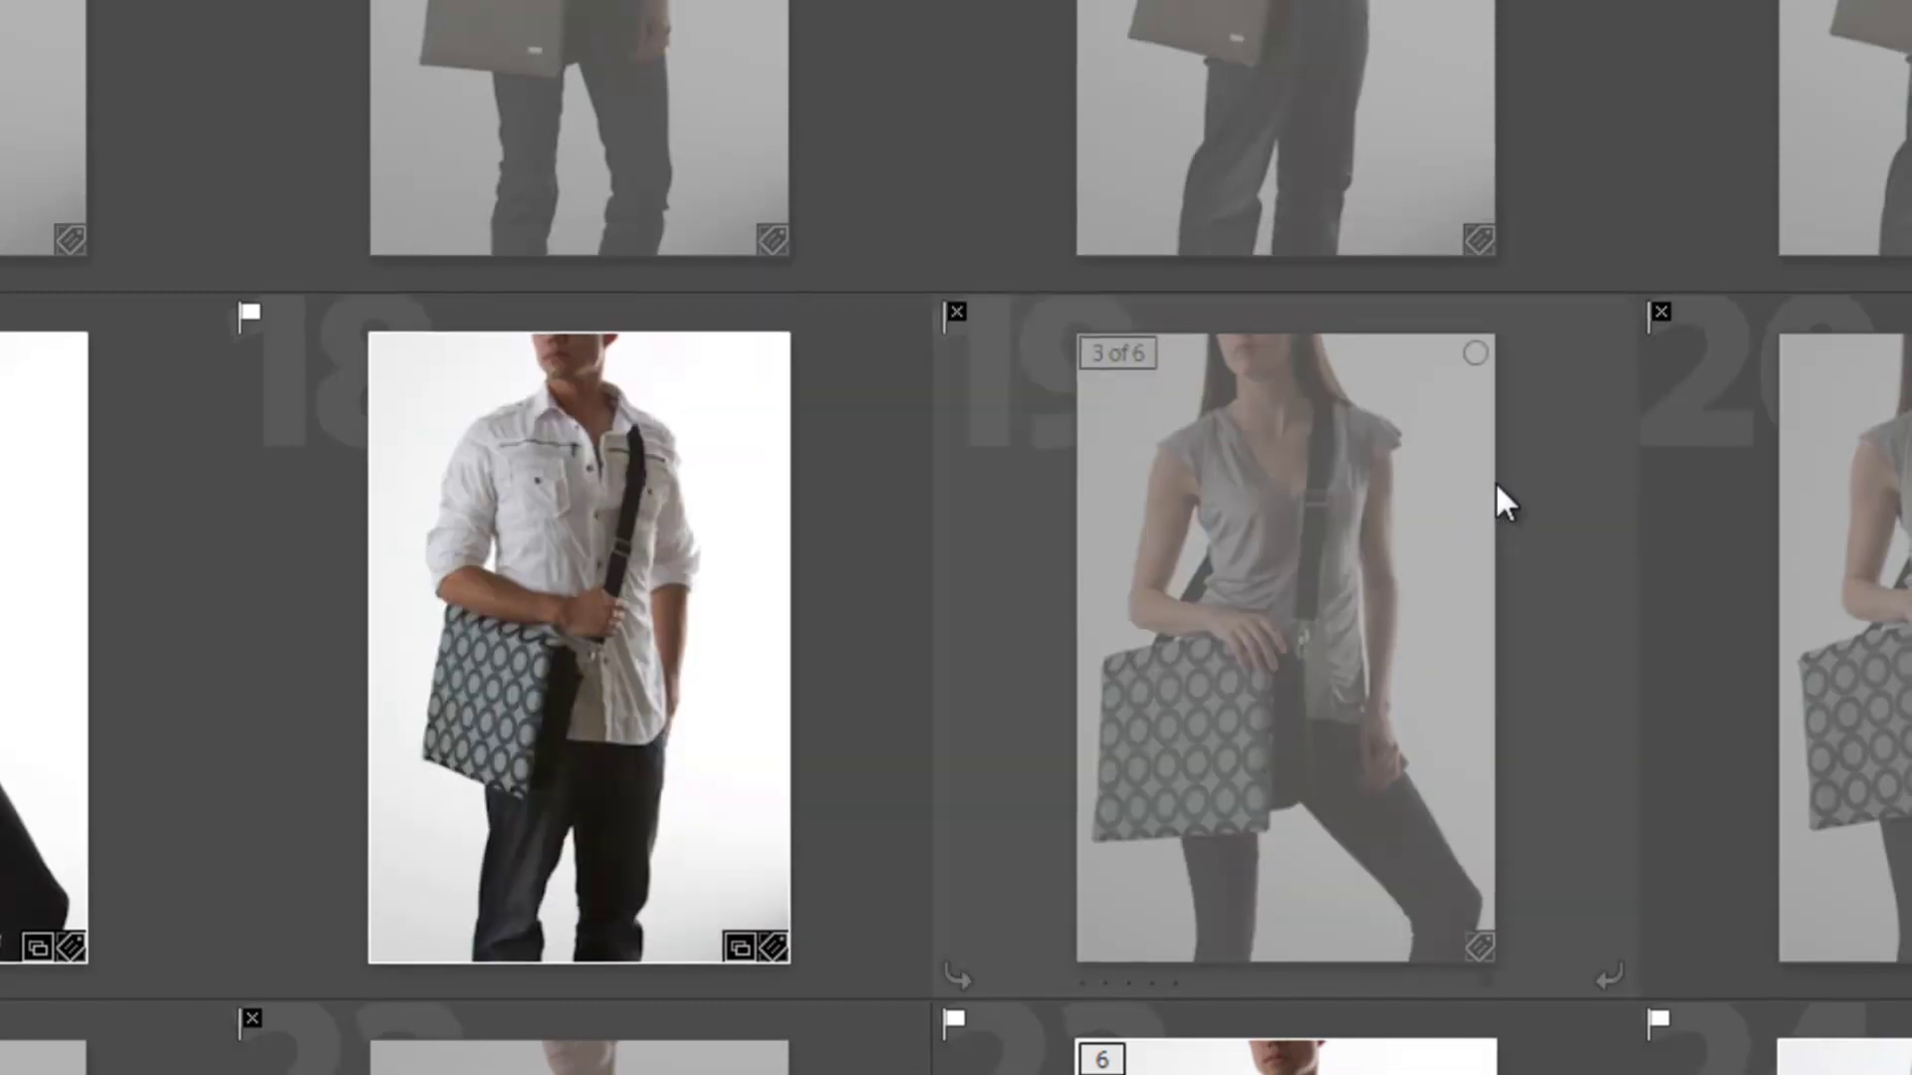
- Filter the library by the text "leather" and by "cow hide" to test the synonyms, and clear the search
key("ctrl+f")
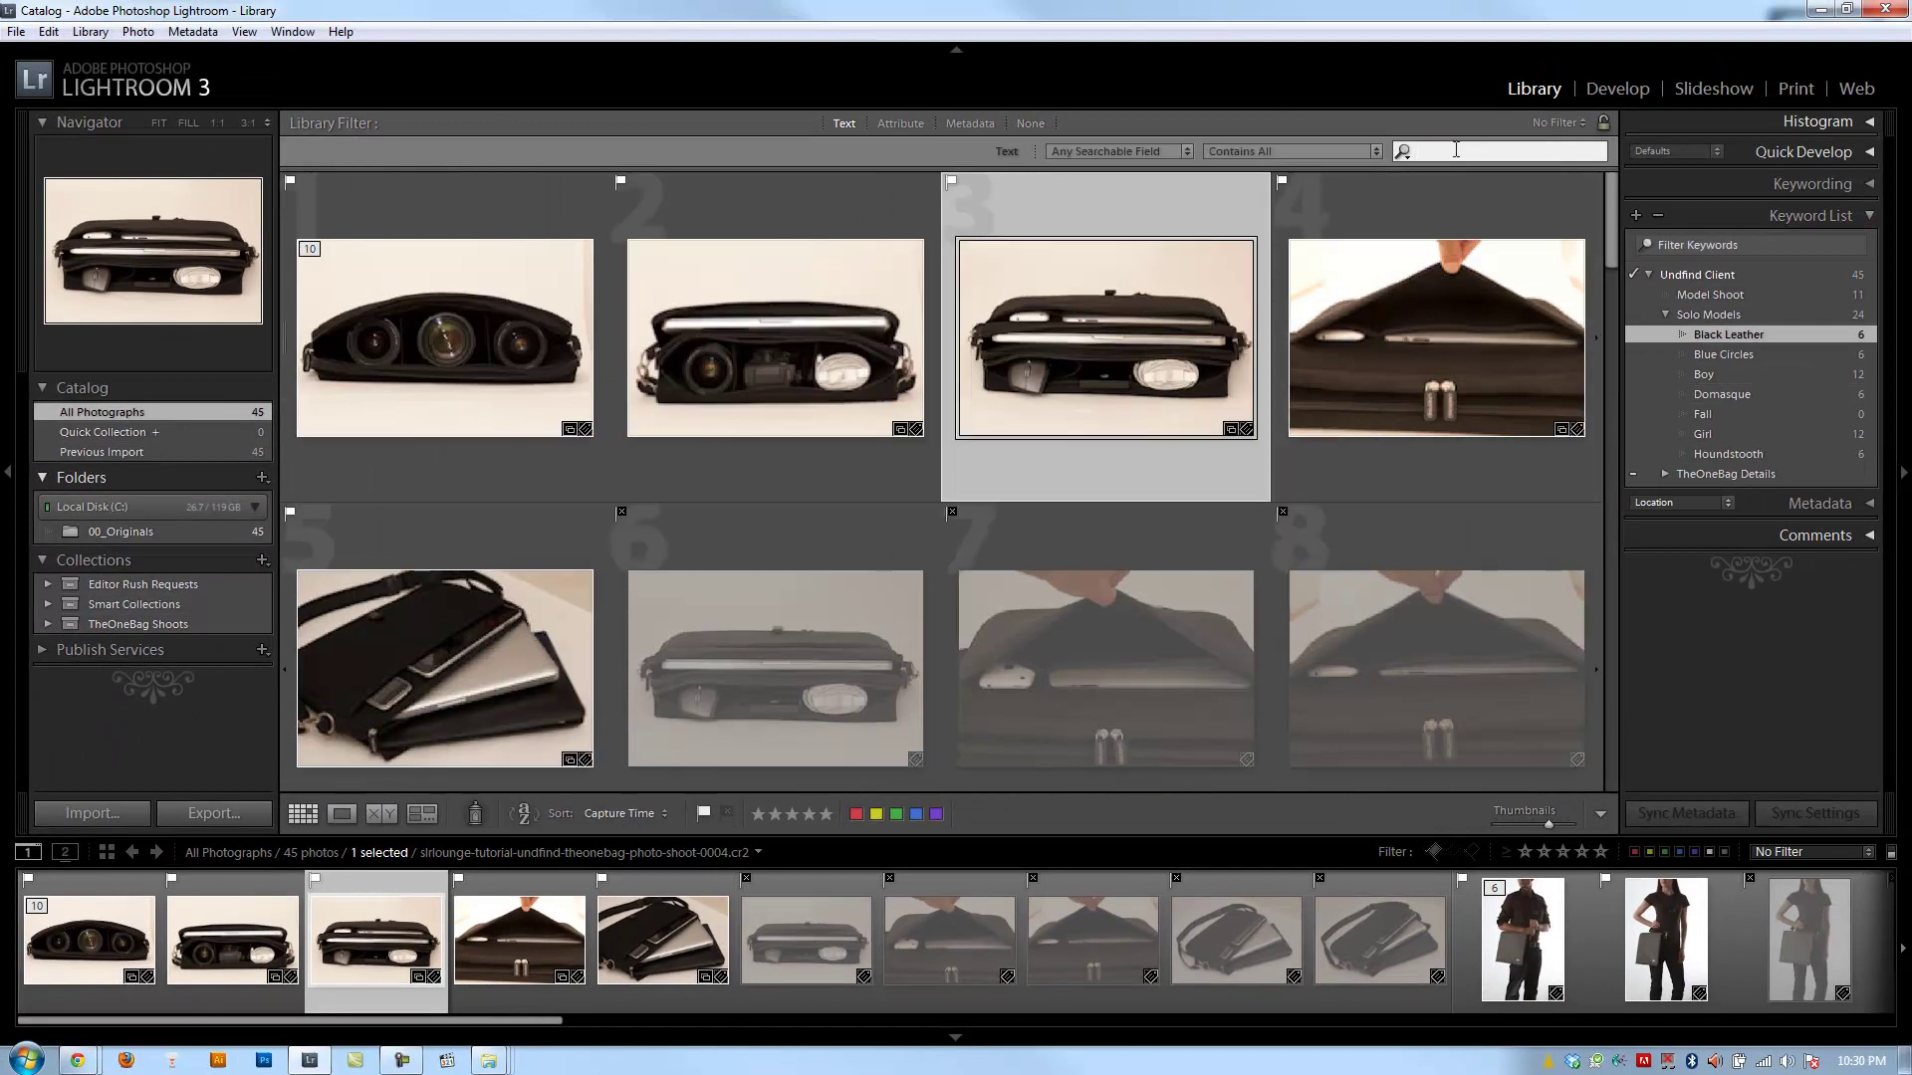
type("leather")
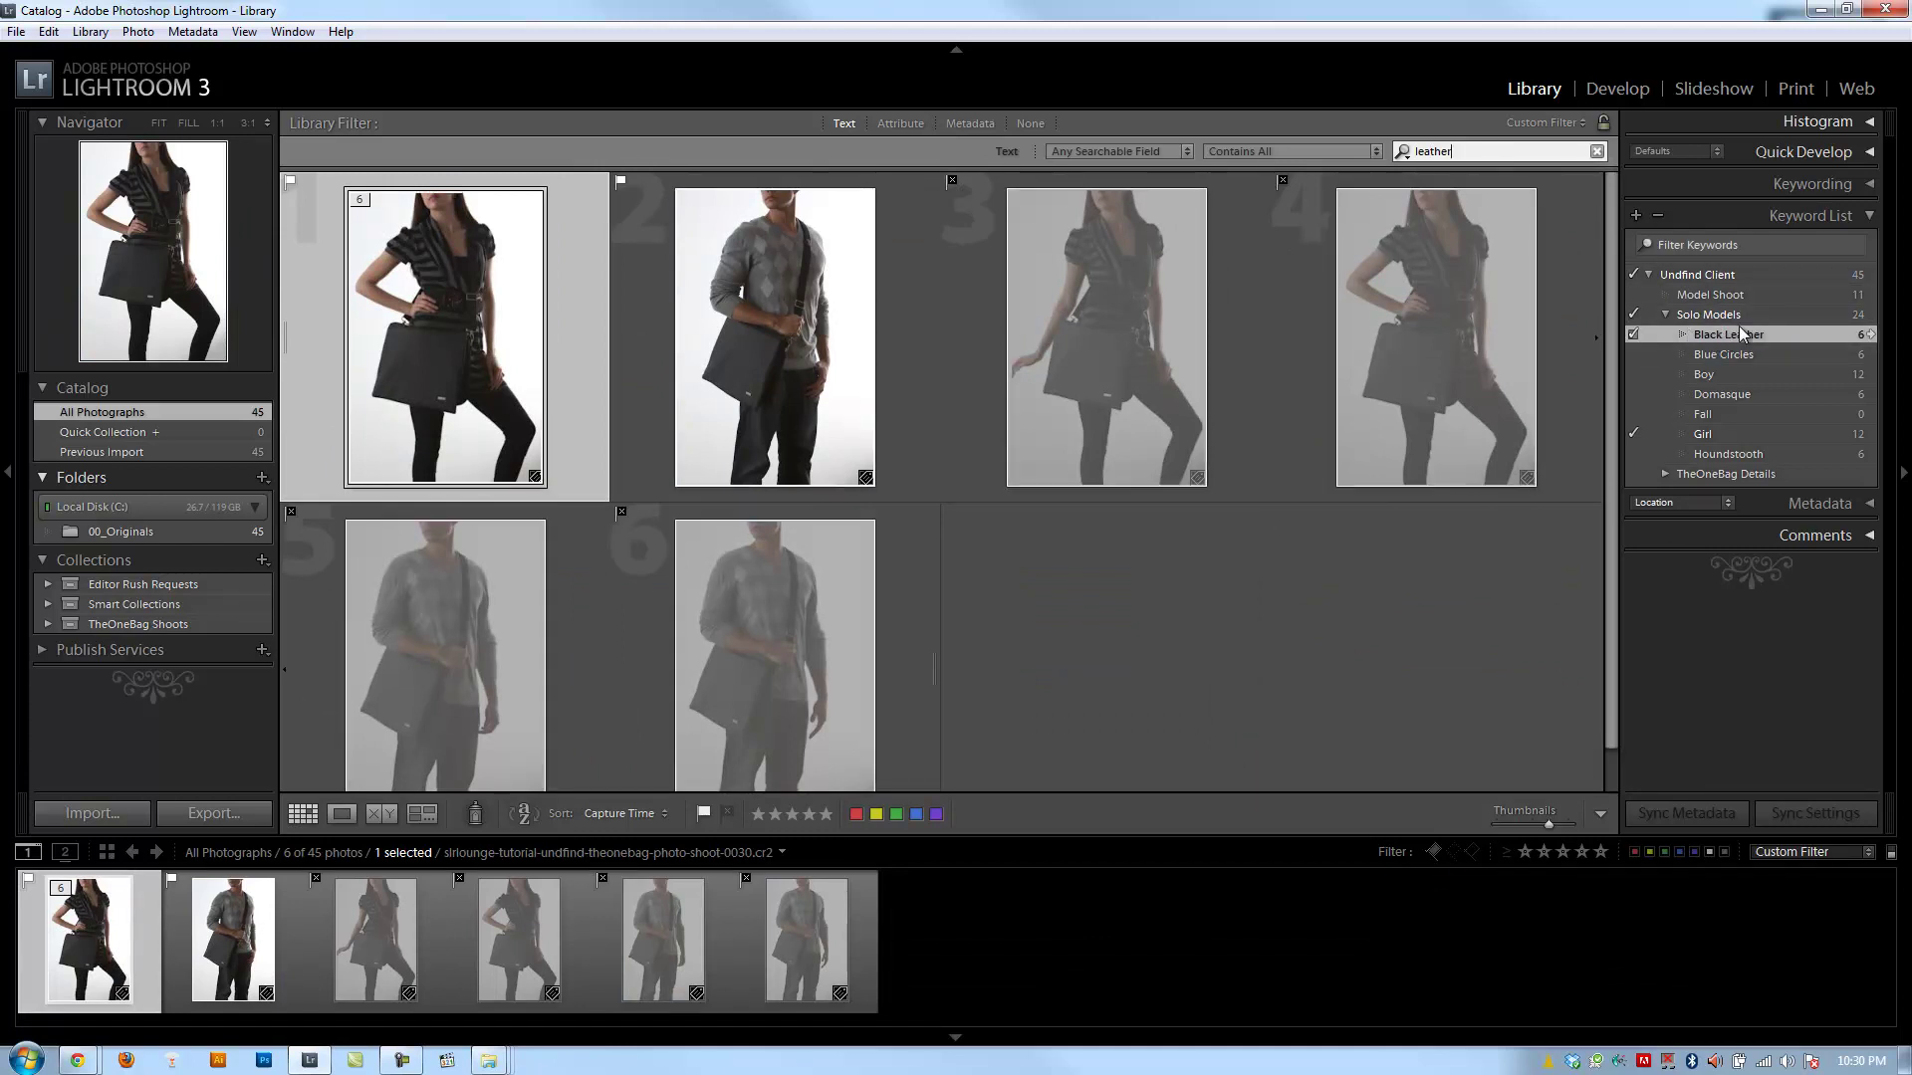
double_click(1434, 151)
type("cow hide")
left_click_drag(1486, 159, 1409, 152)
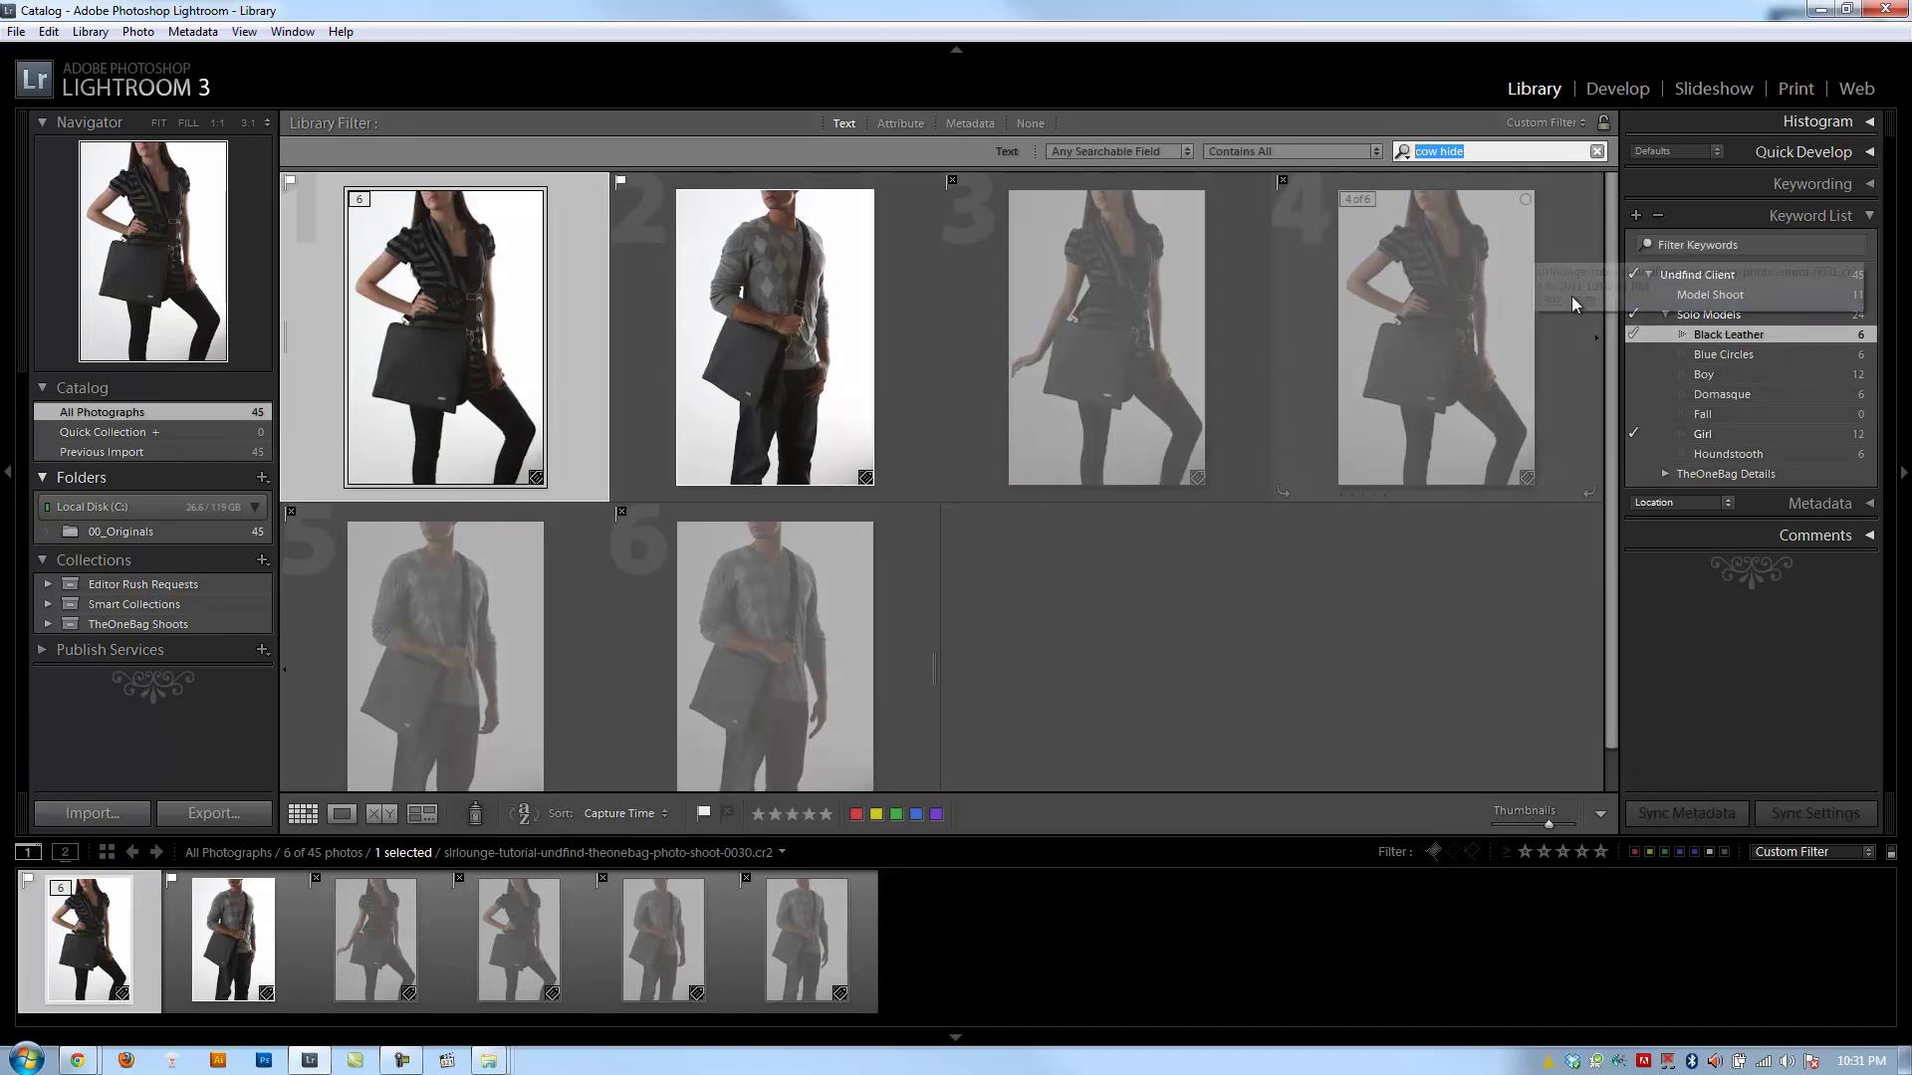
type("cow hide")
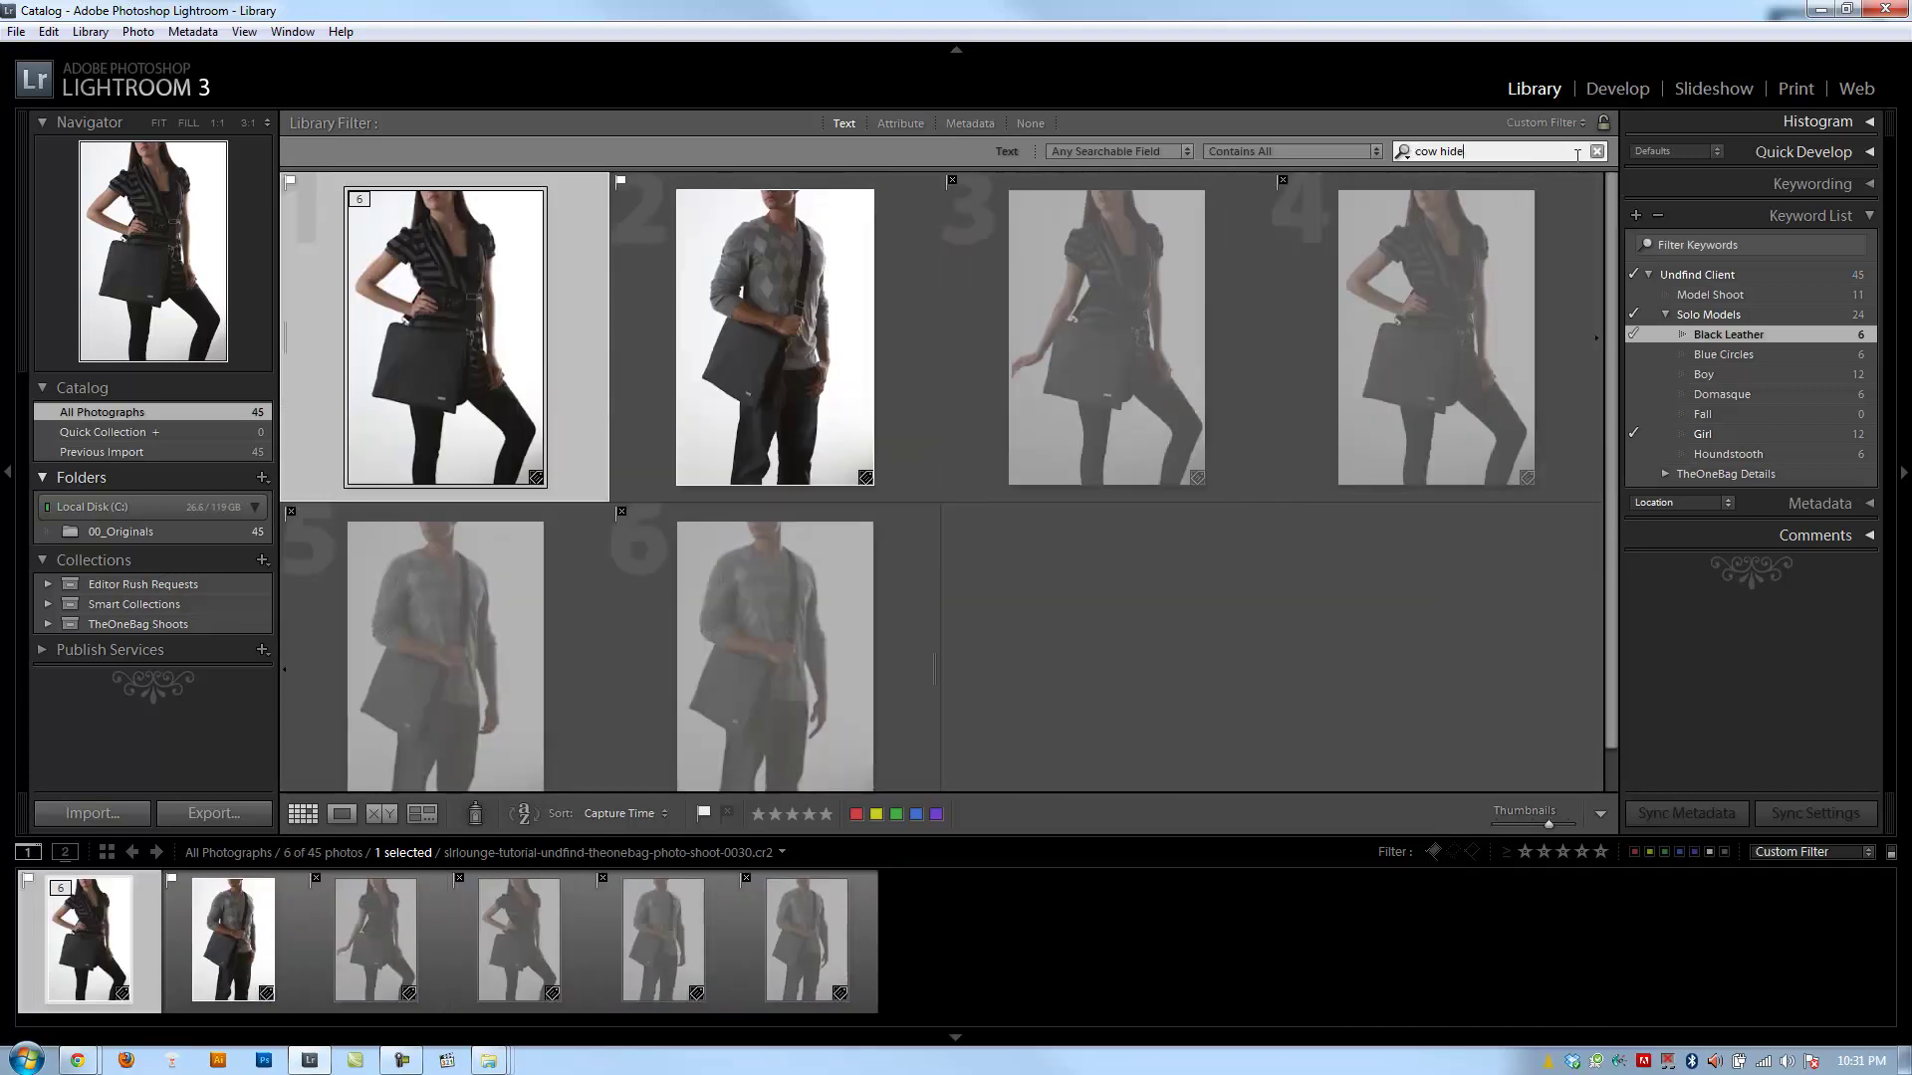
left_click(1599, 154)
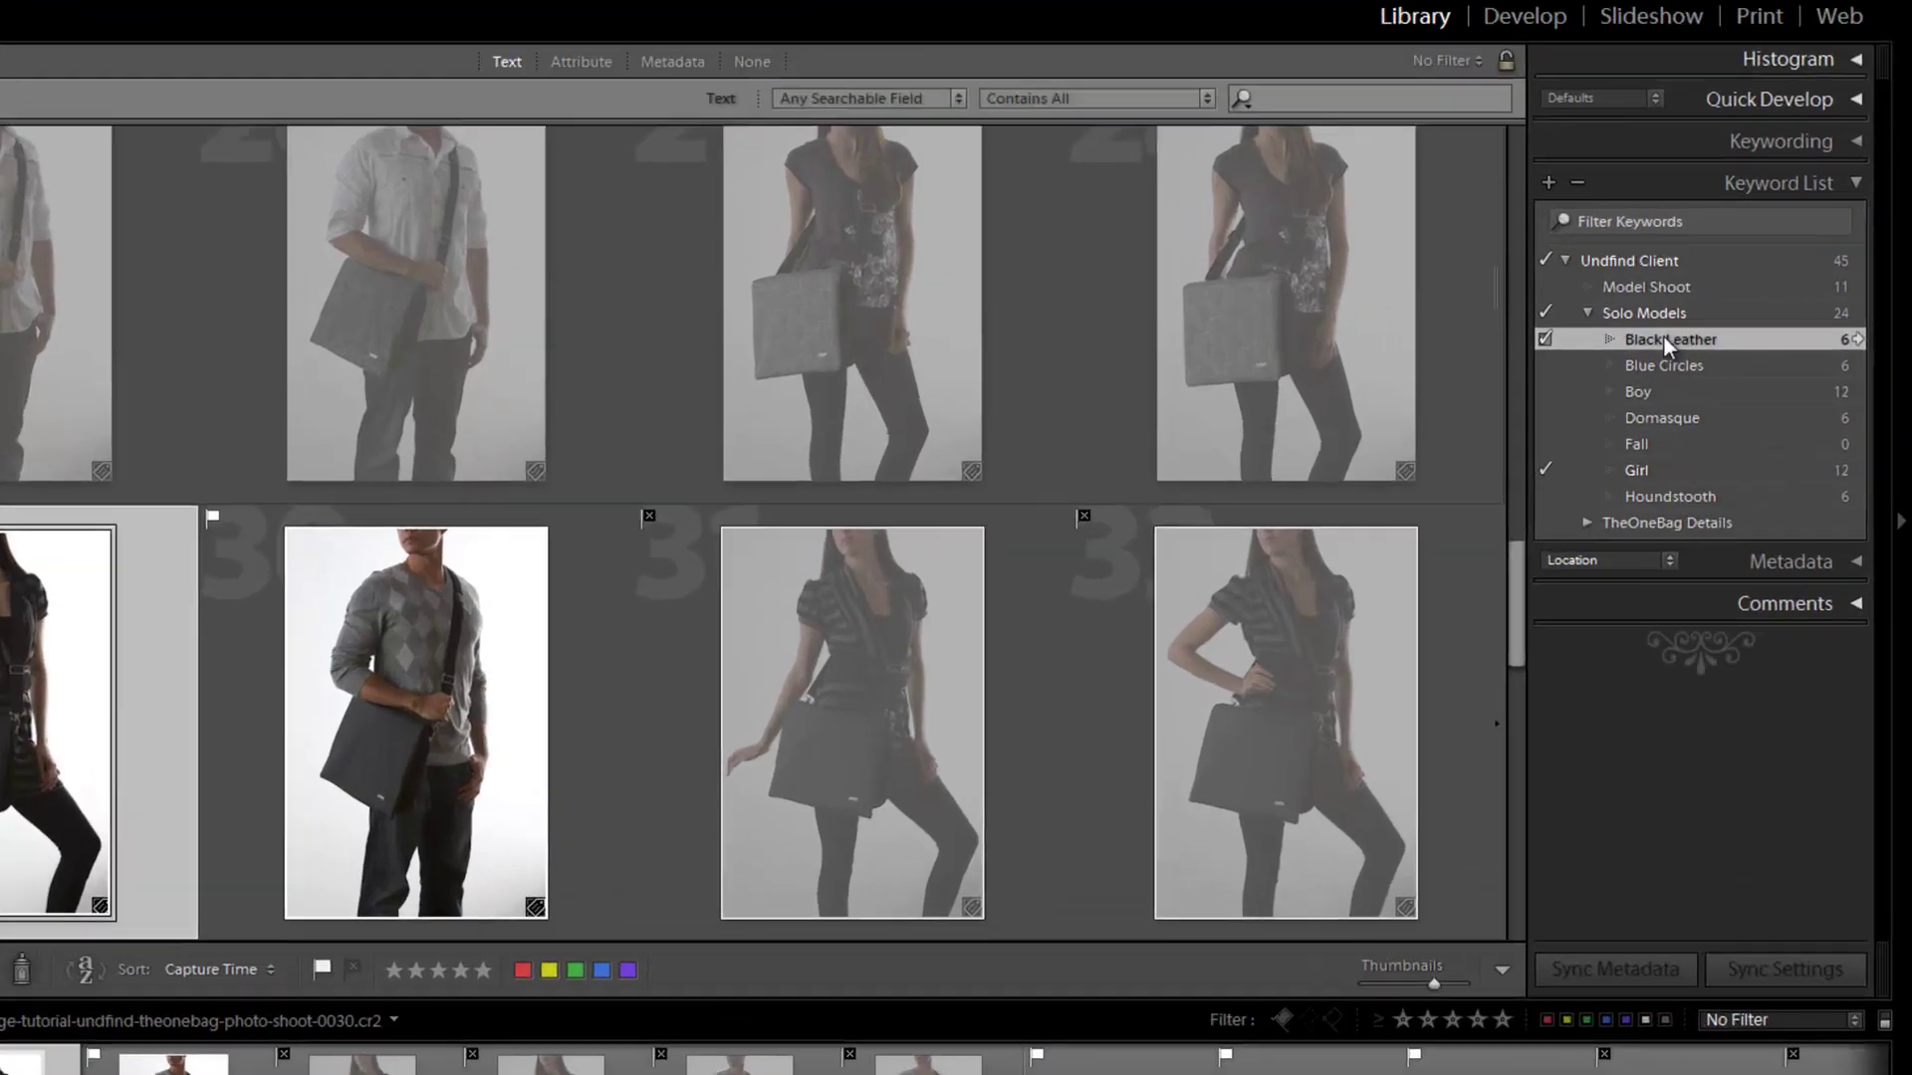
- Delete the Fall keyword from Solo Models and expand TheOneBag Details
right_click(1720, 335)
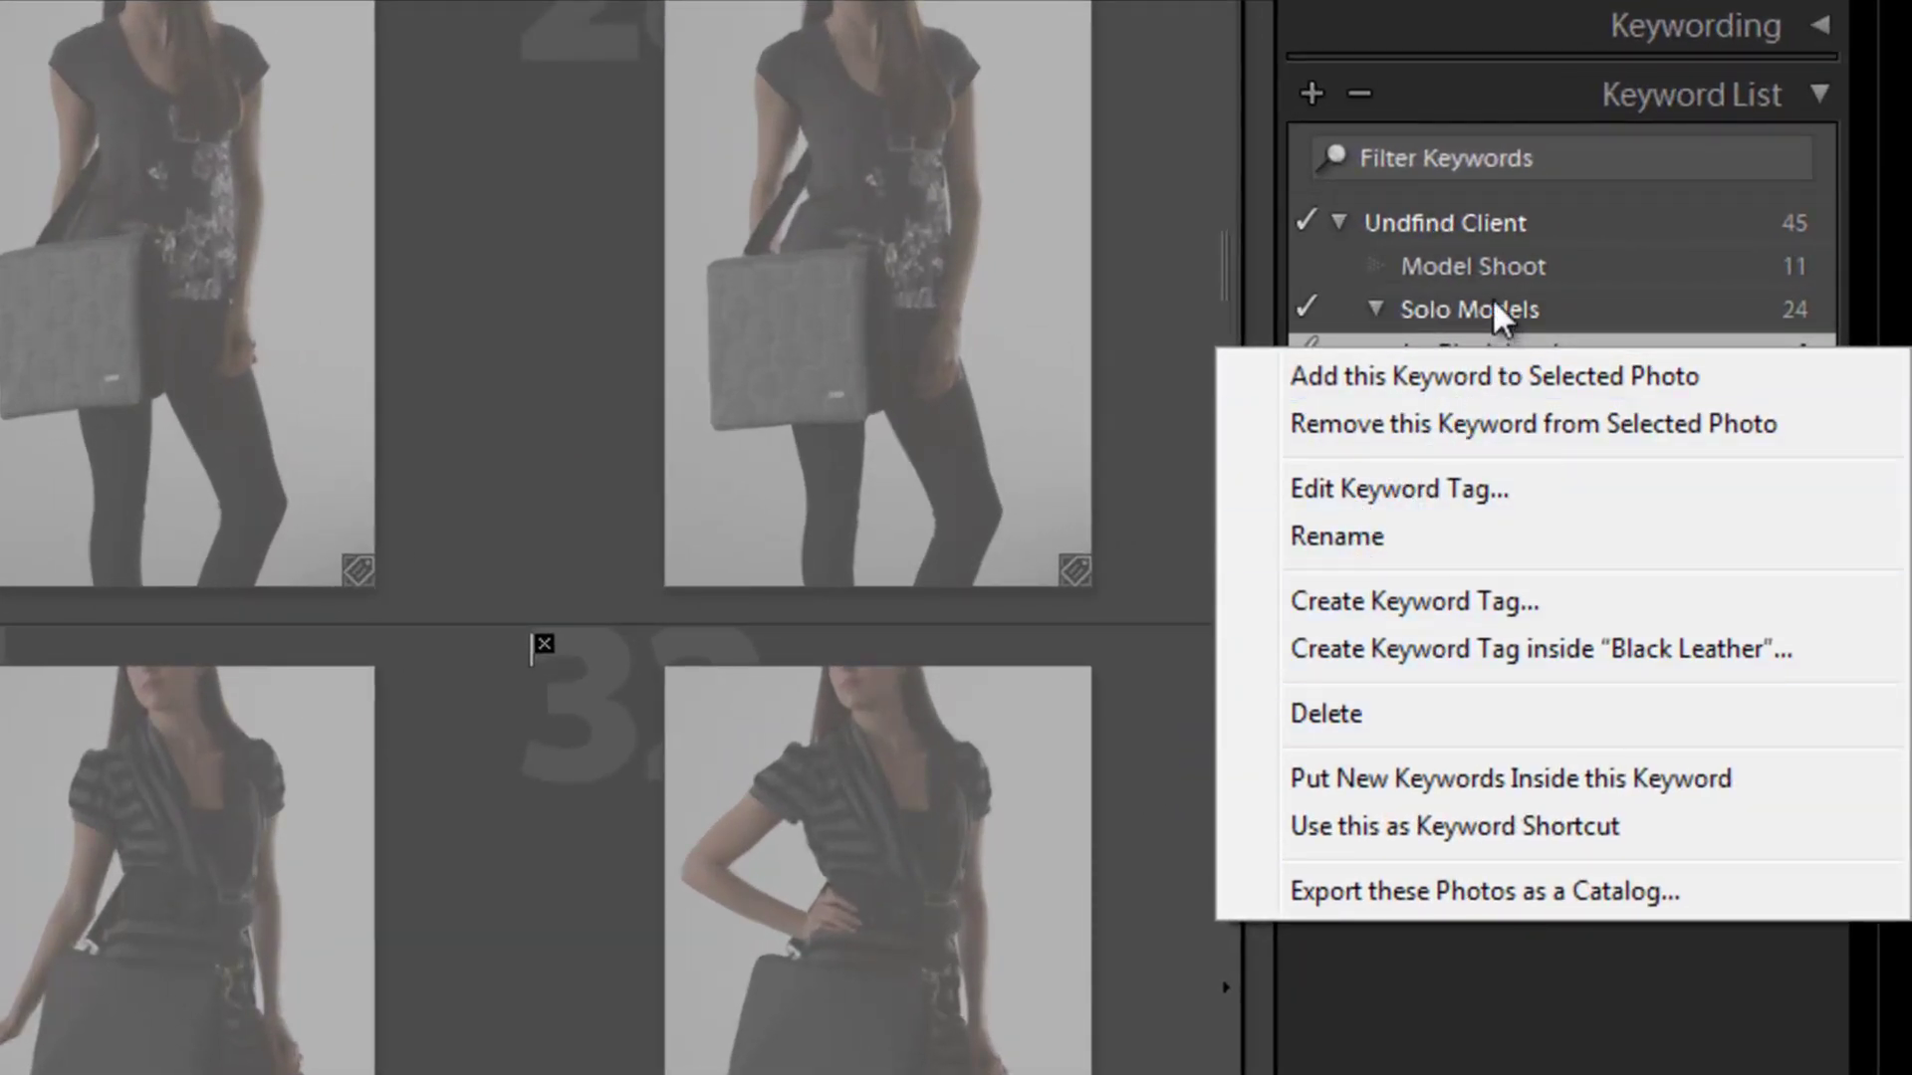
left_click(1522, 263)
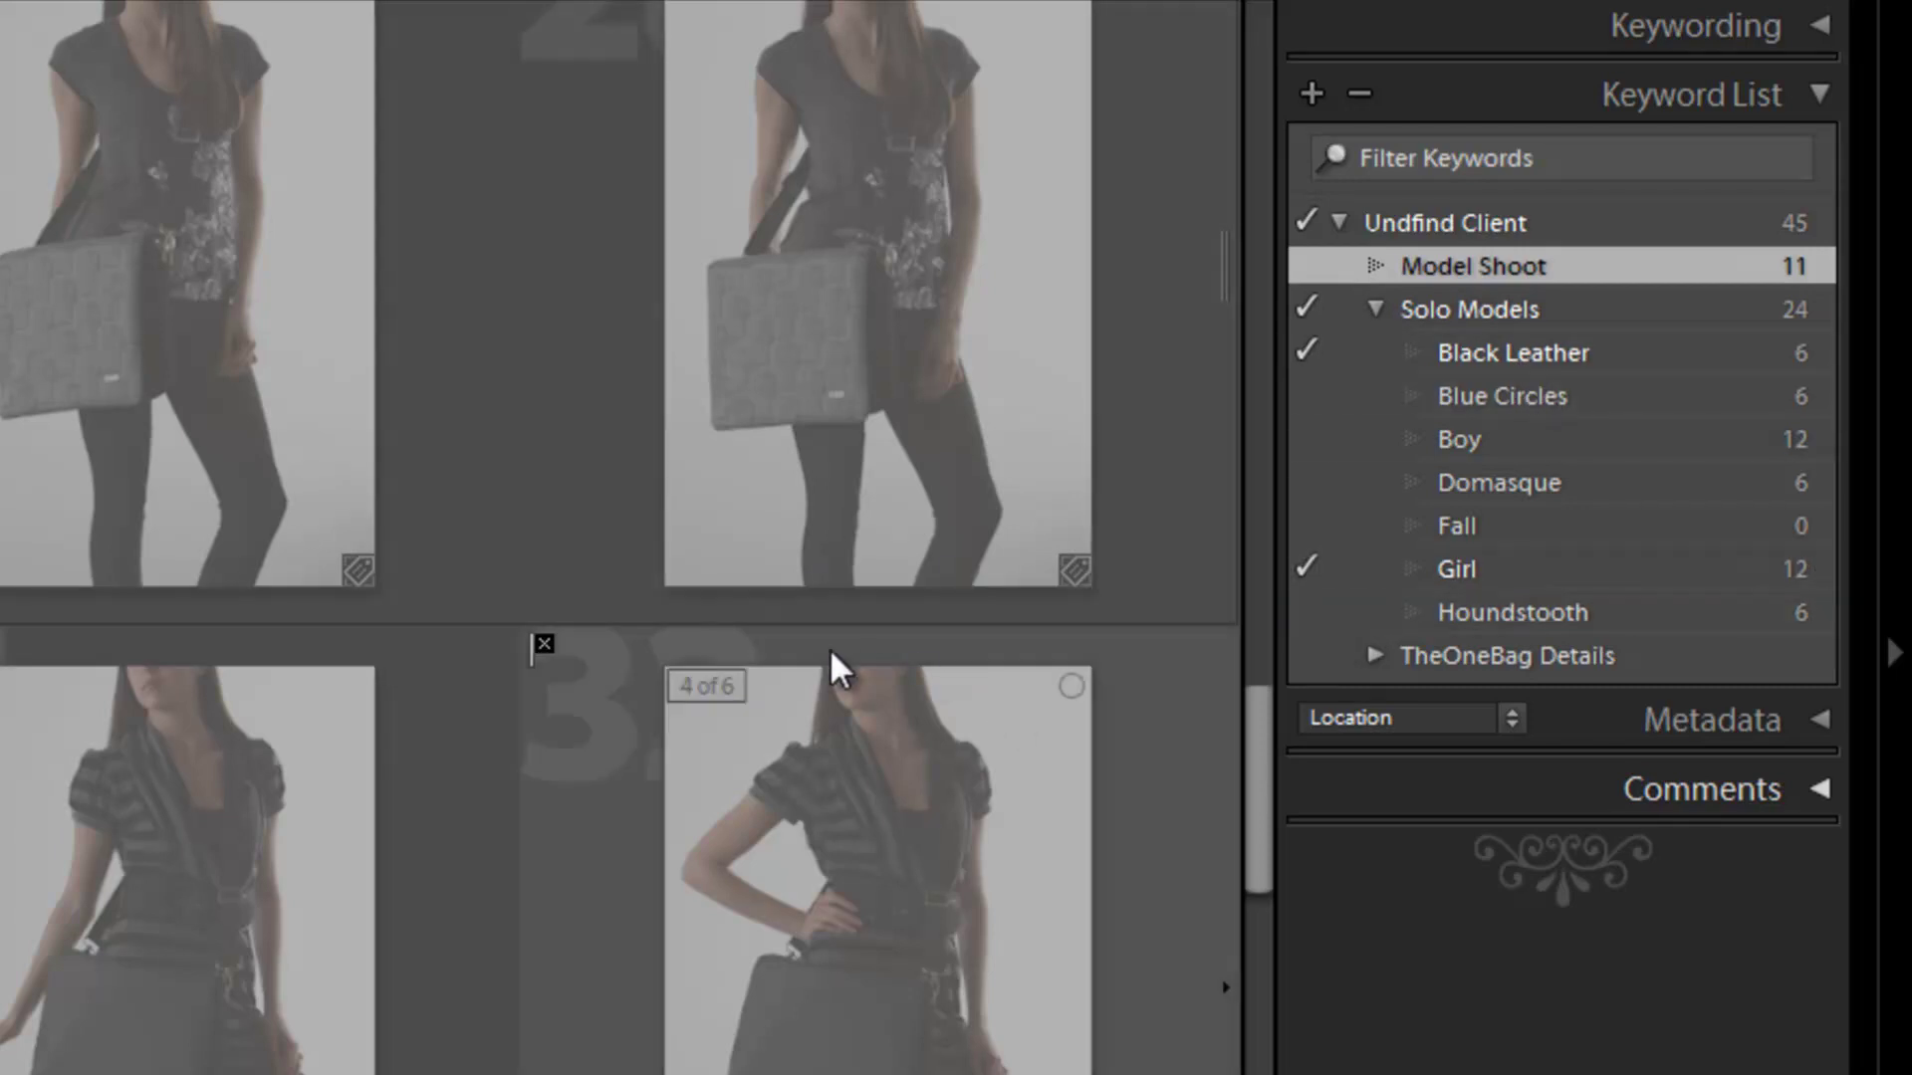
left_click(1578, 528)
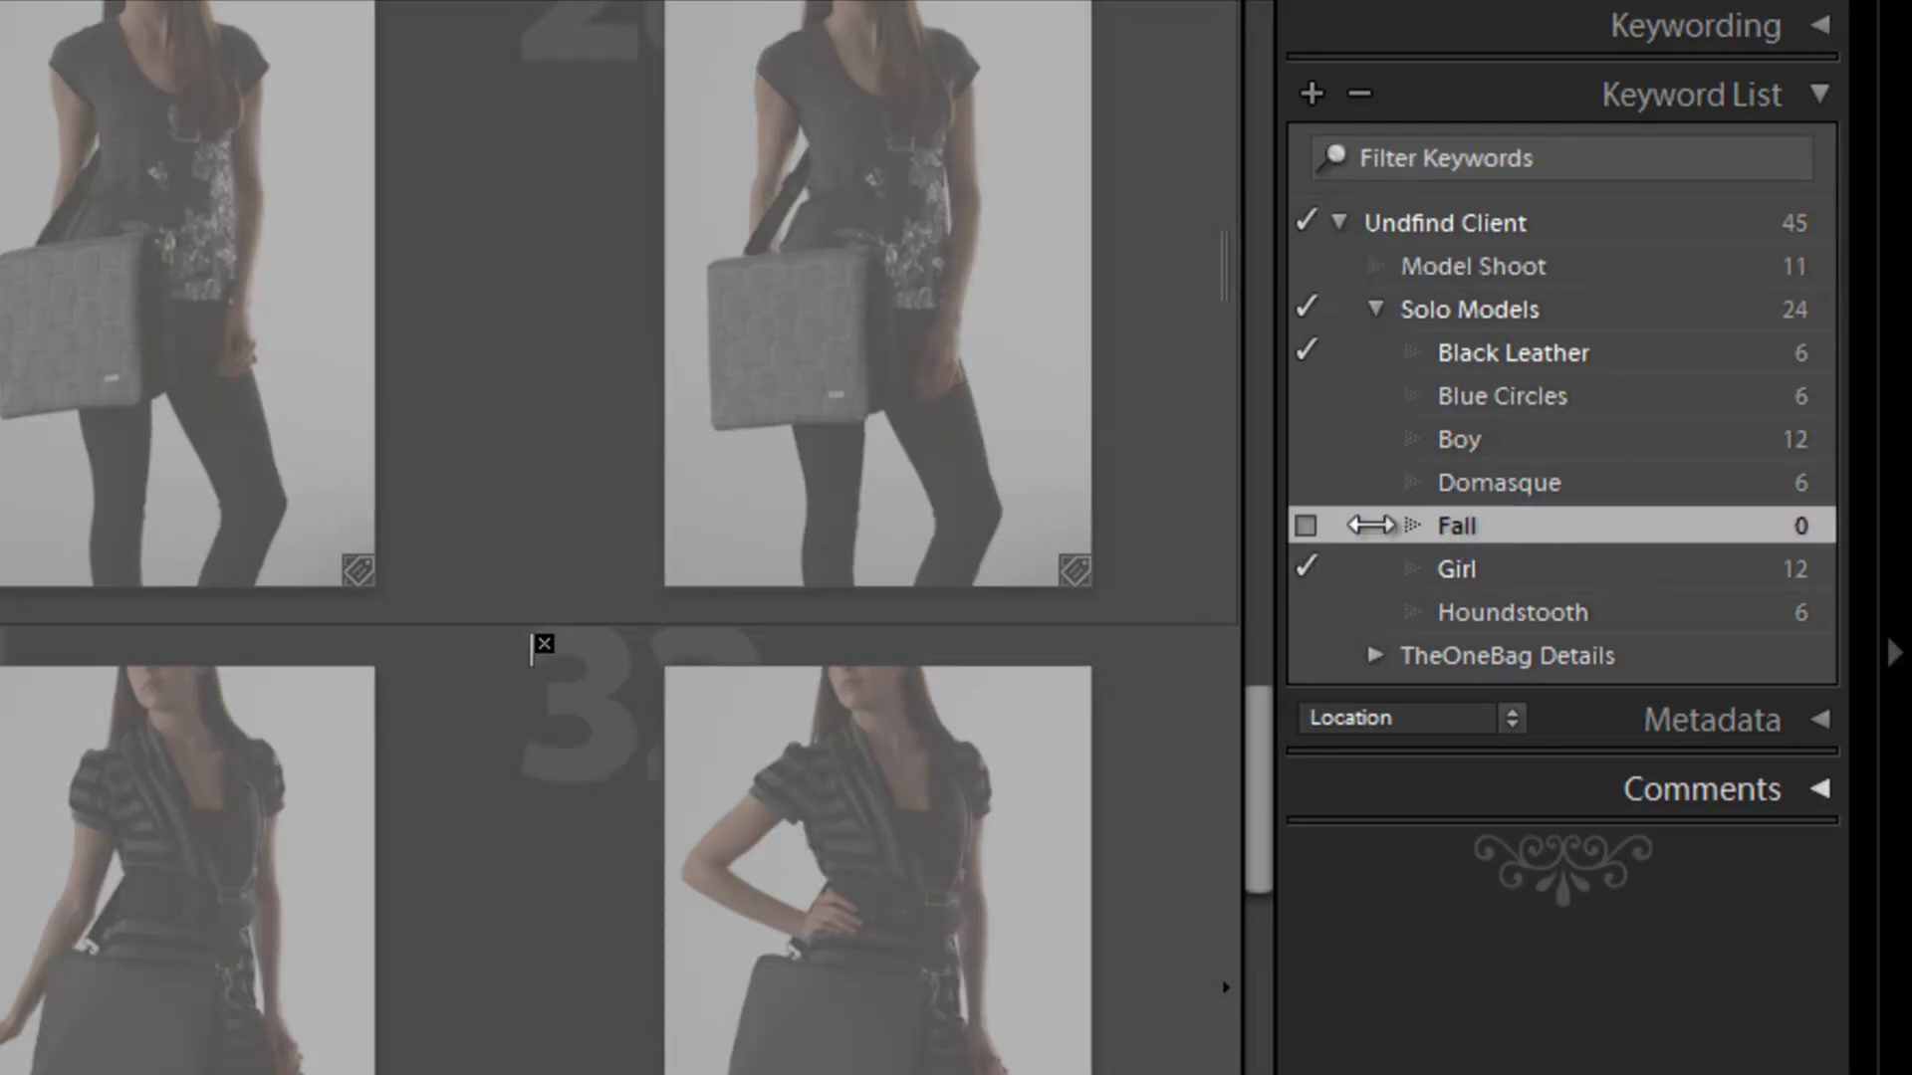
scroll(820, 510, "up", 5)
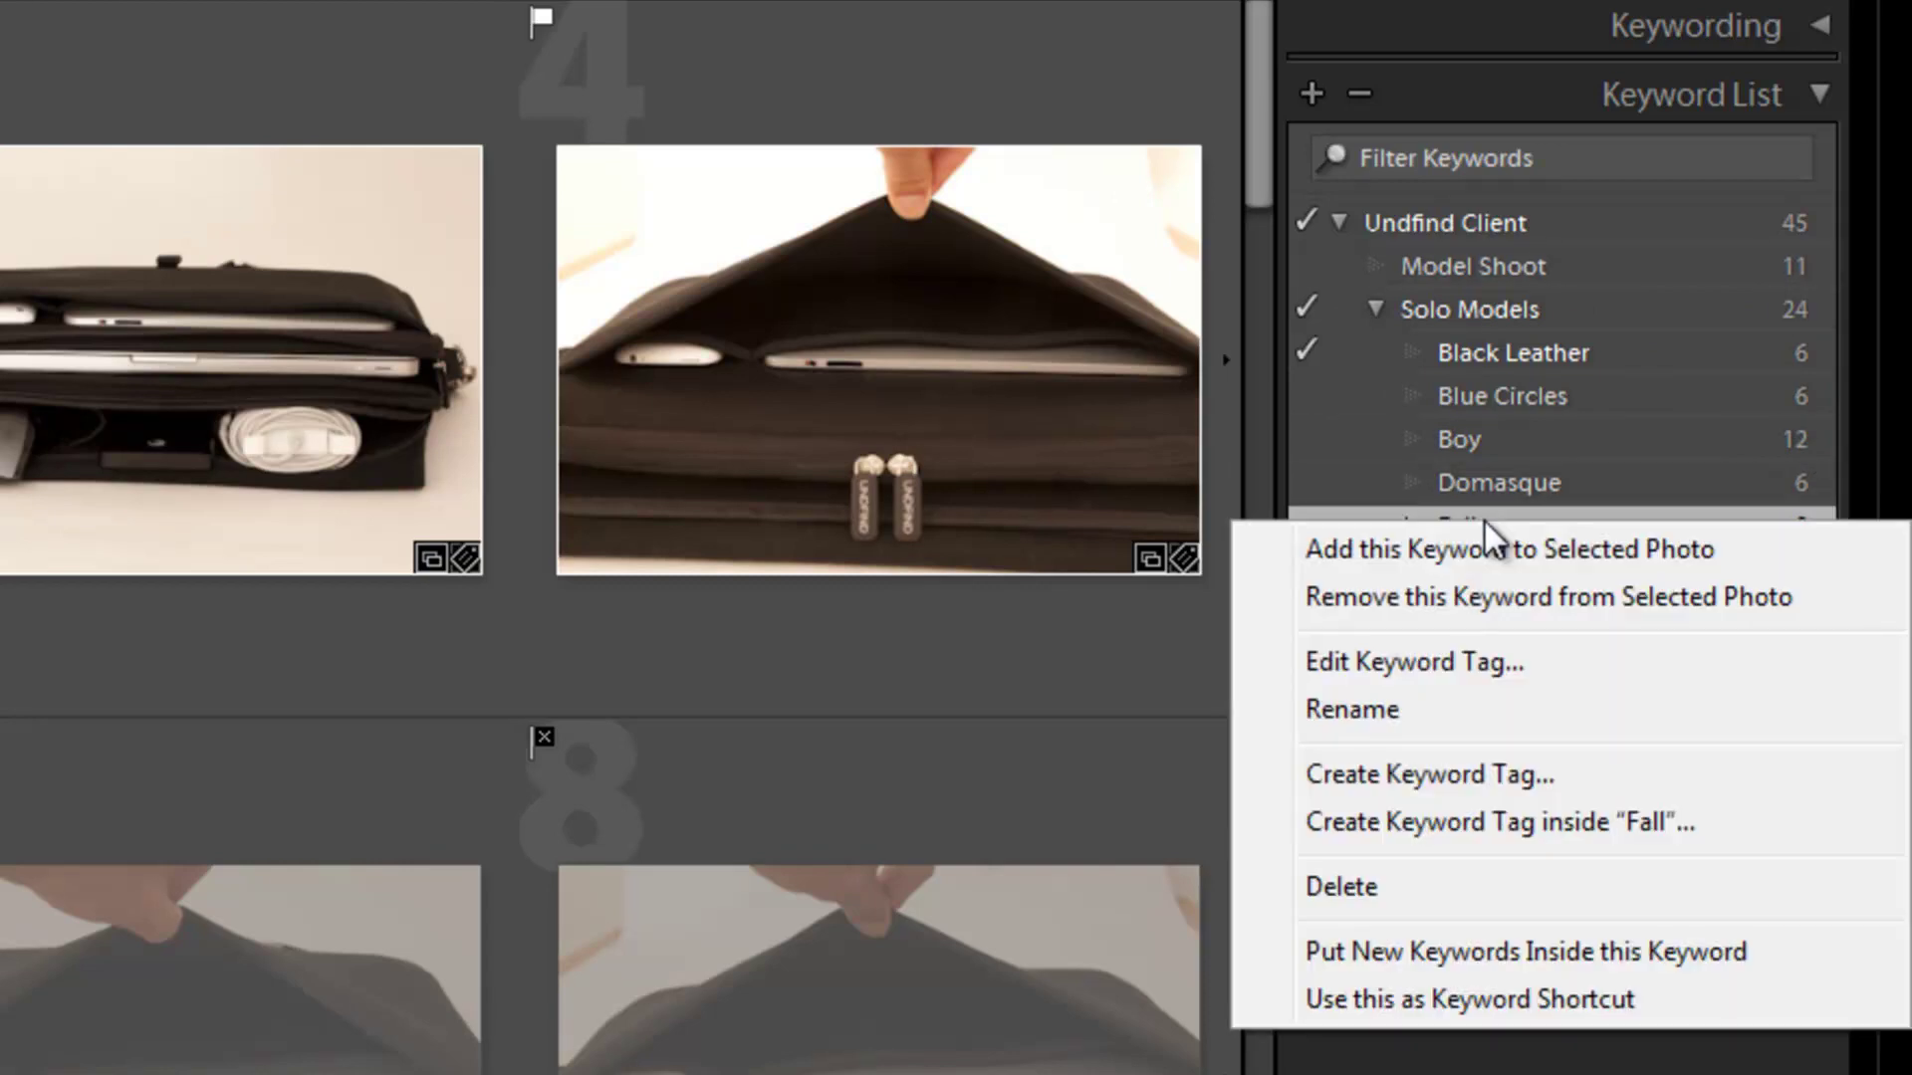
left_click(1404, 887)
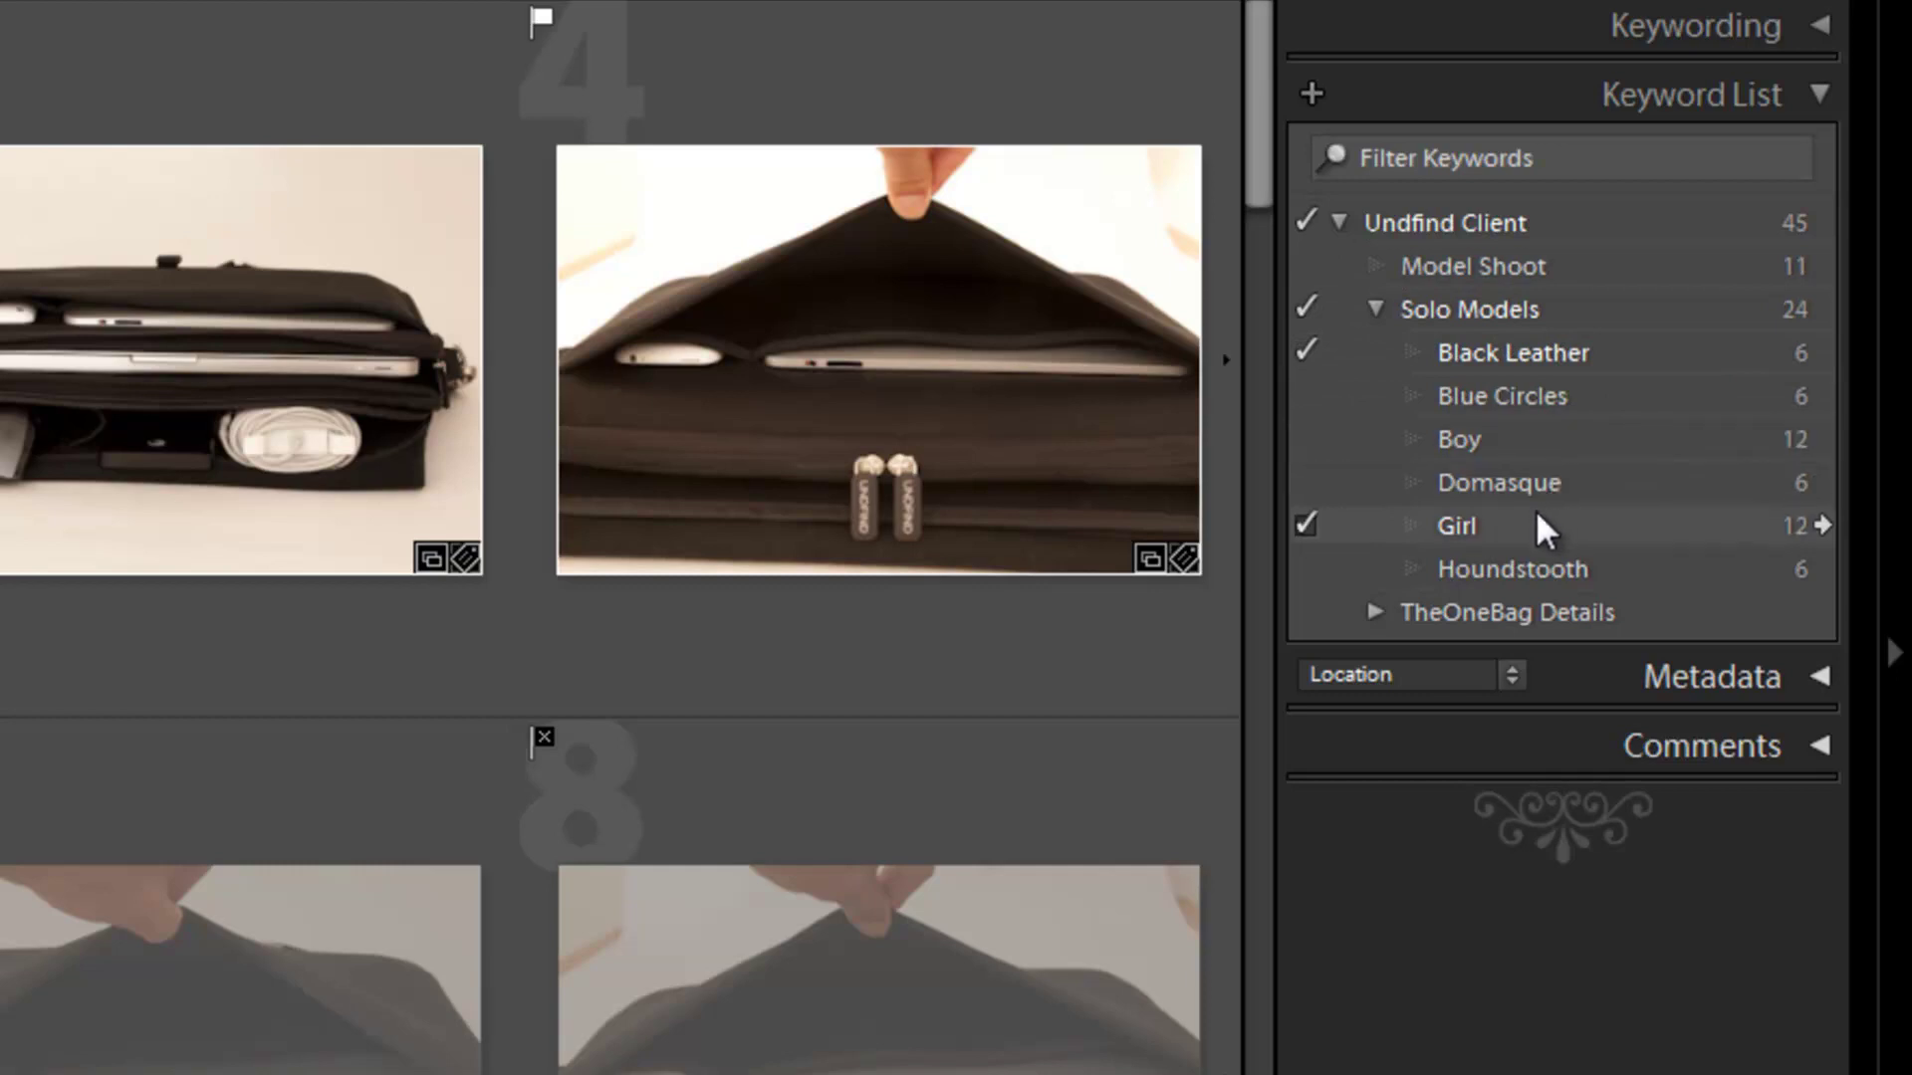
left_click(1375, 612)
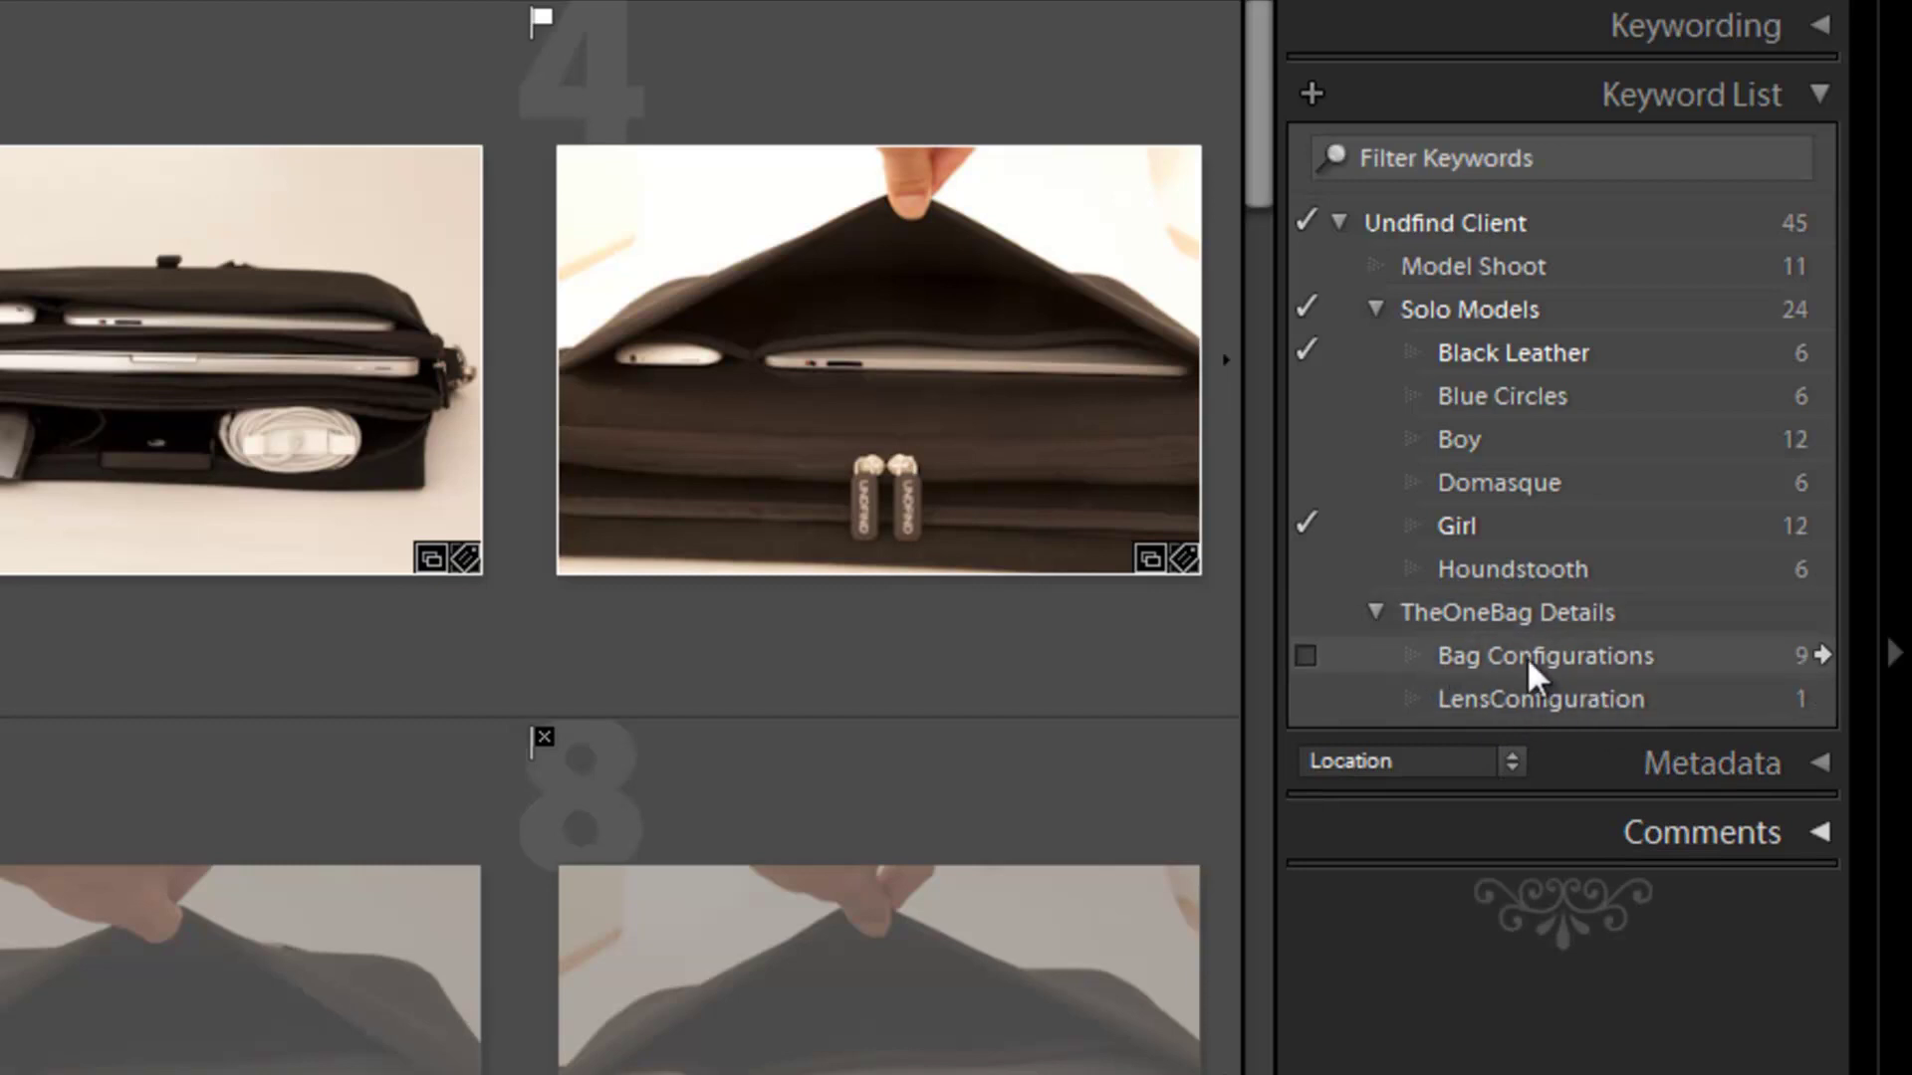
- Delete the LensConfiguration keyword from TheOneBag Details
left_click(1481, 697)
right_click(1462, 697)
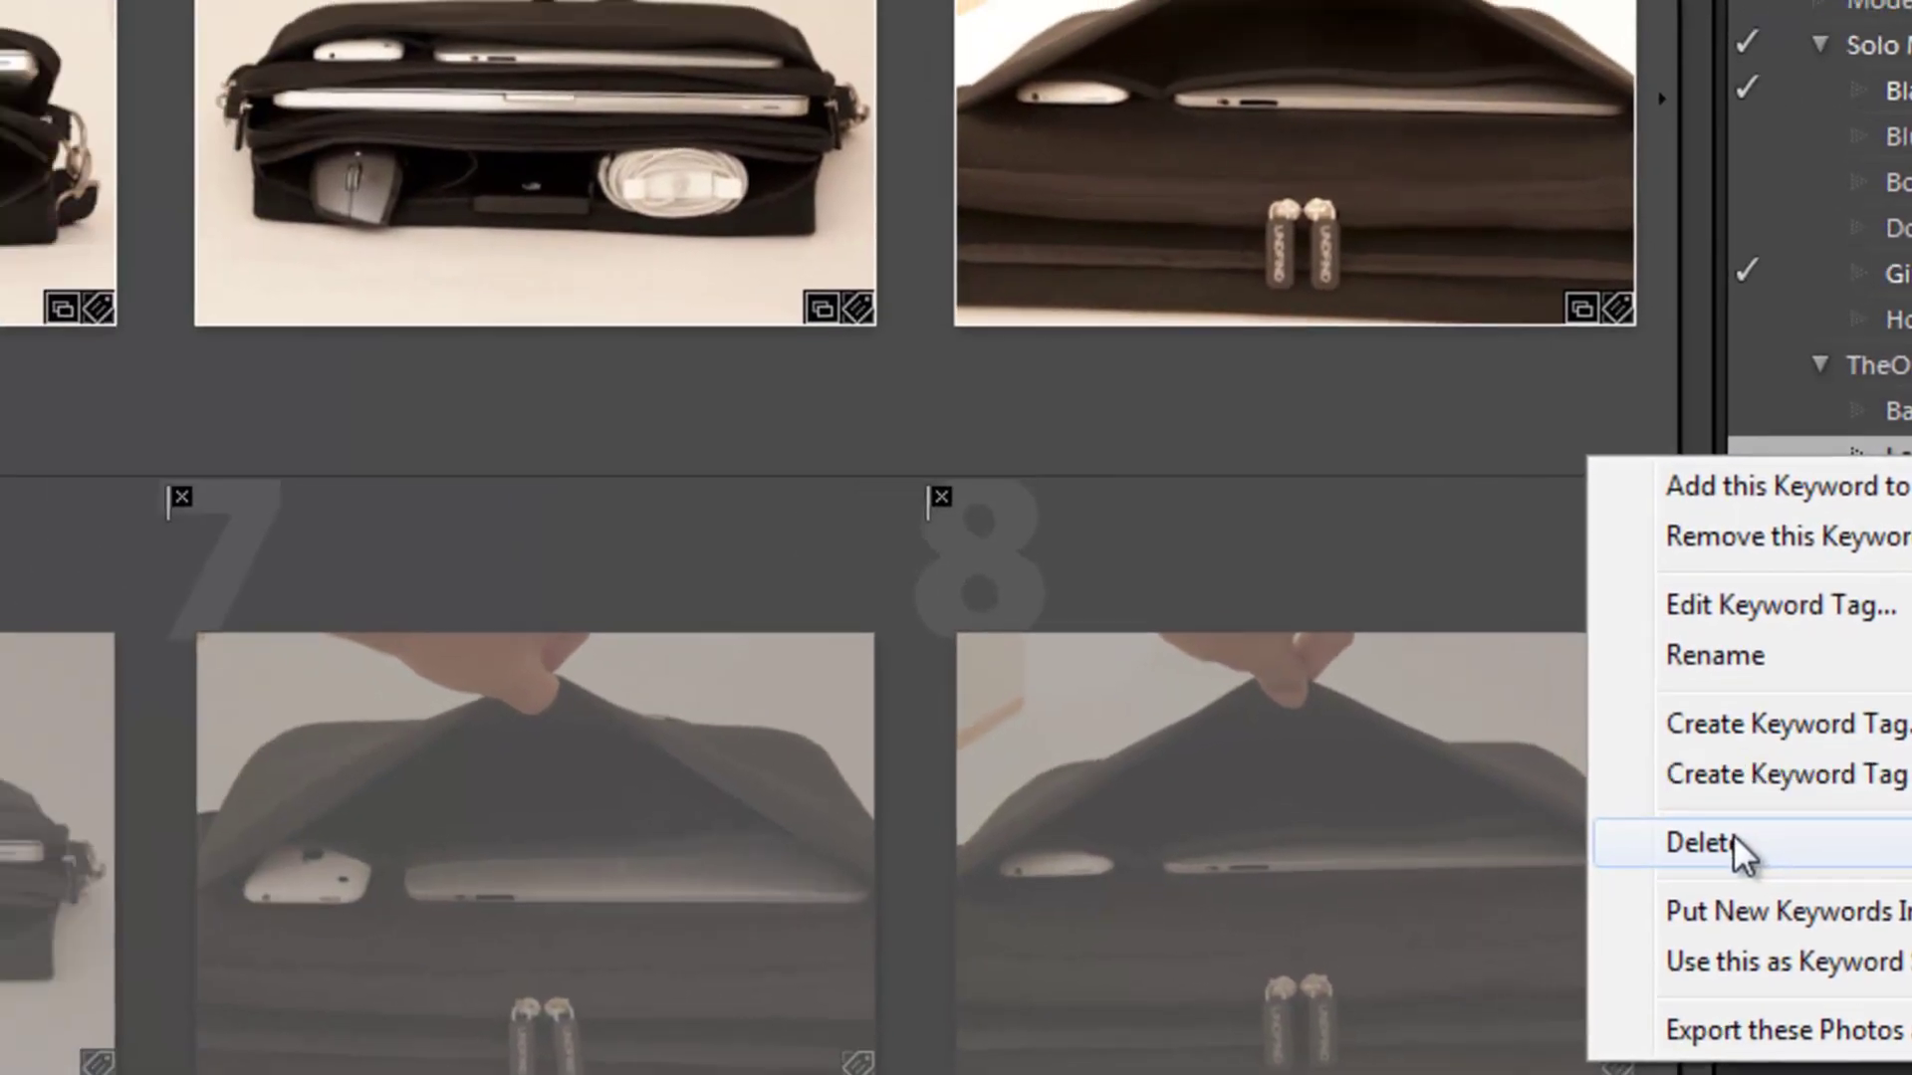
left_click(1285, 773)
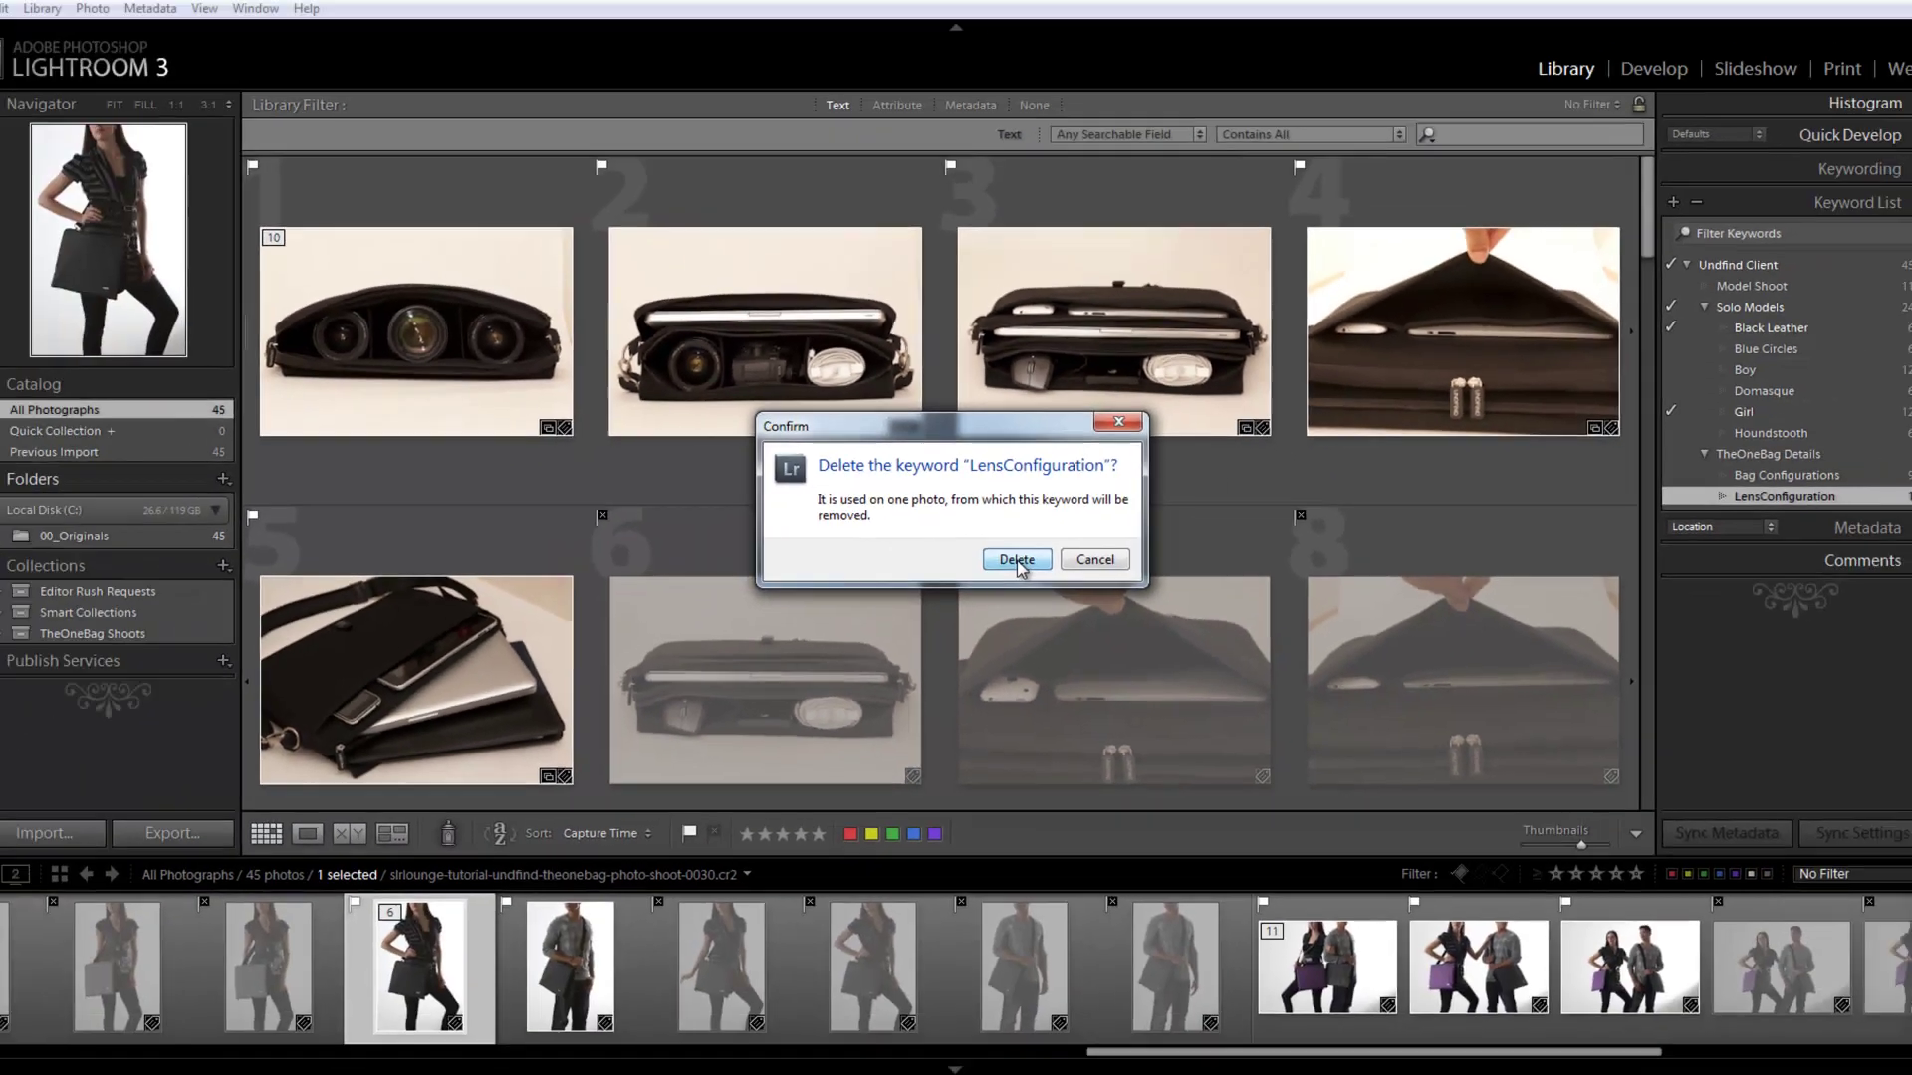
left_click(1017, 561)
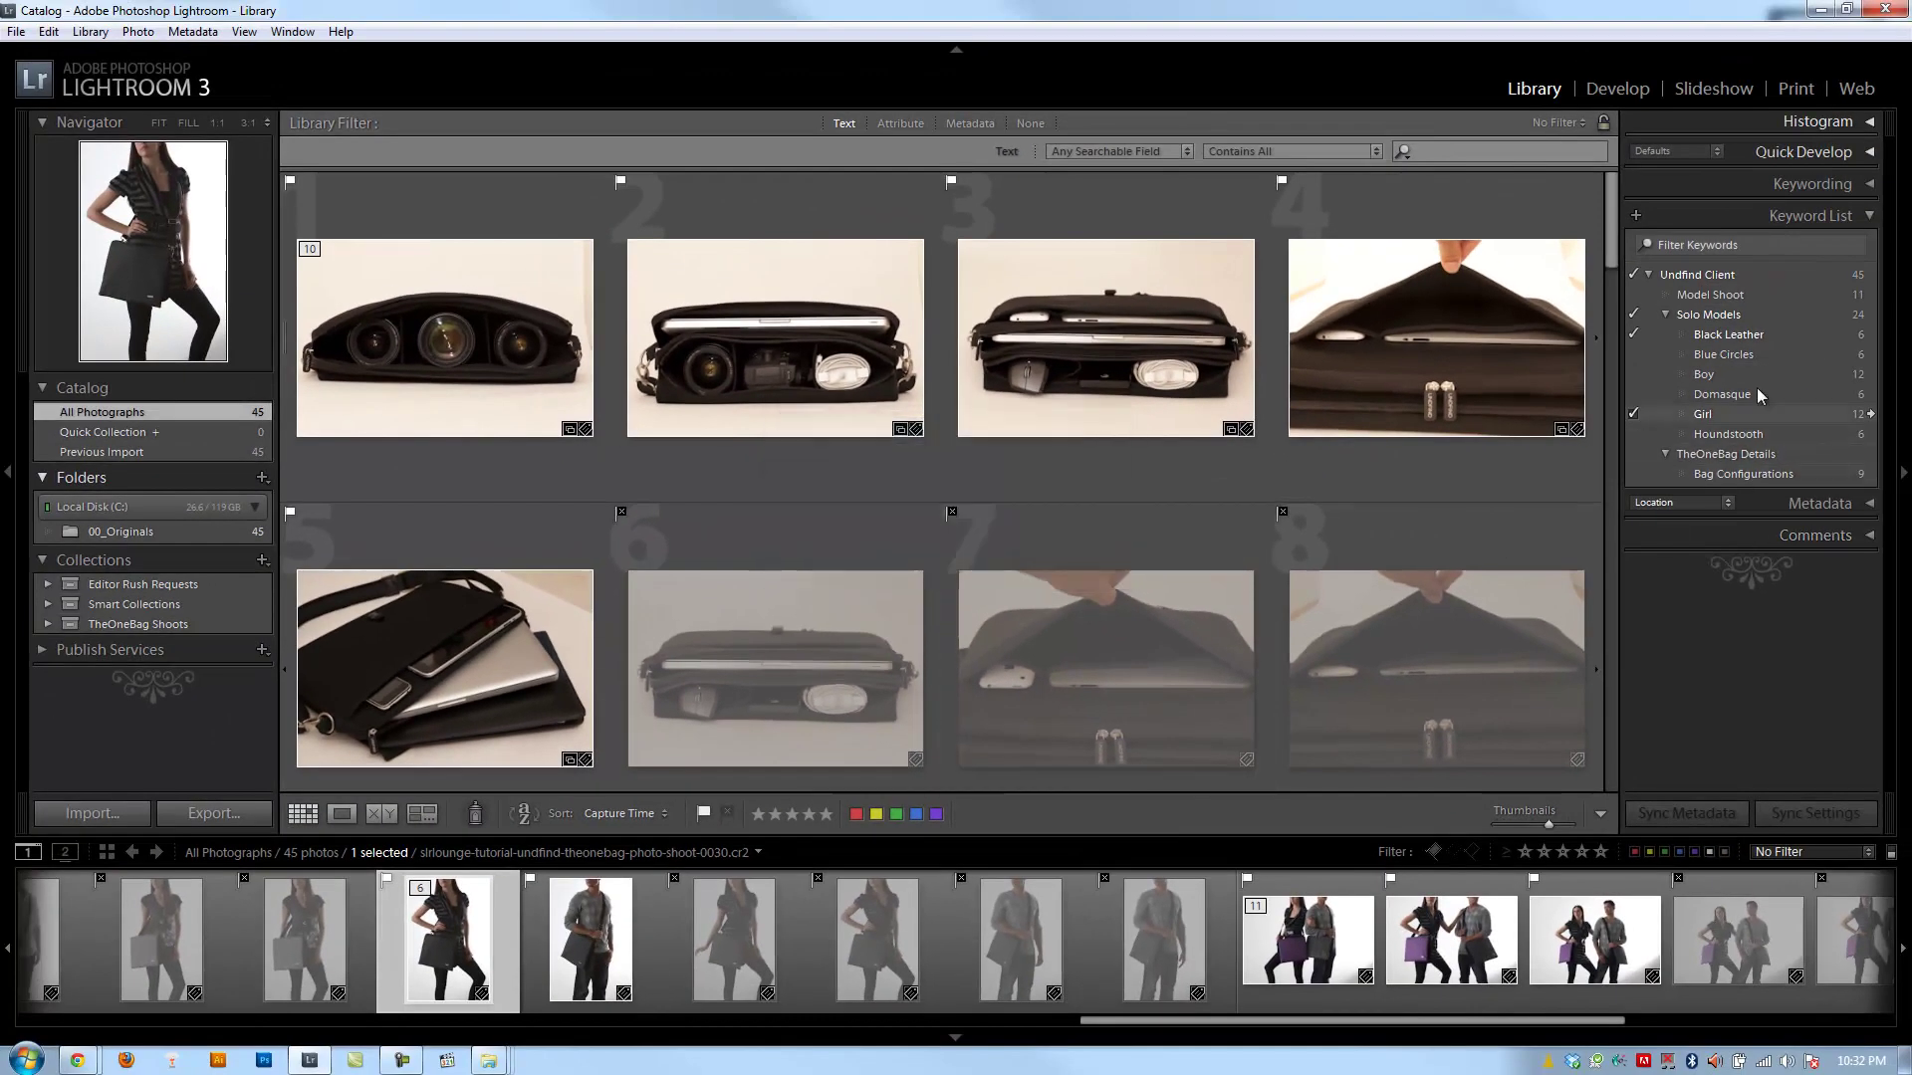
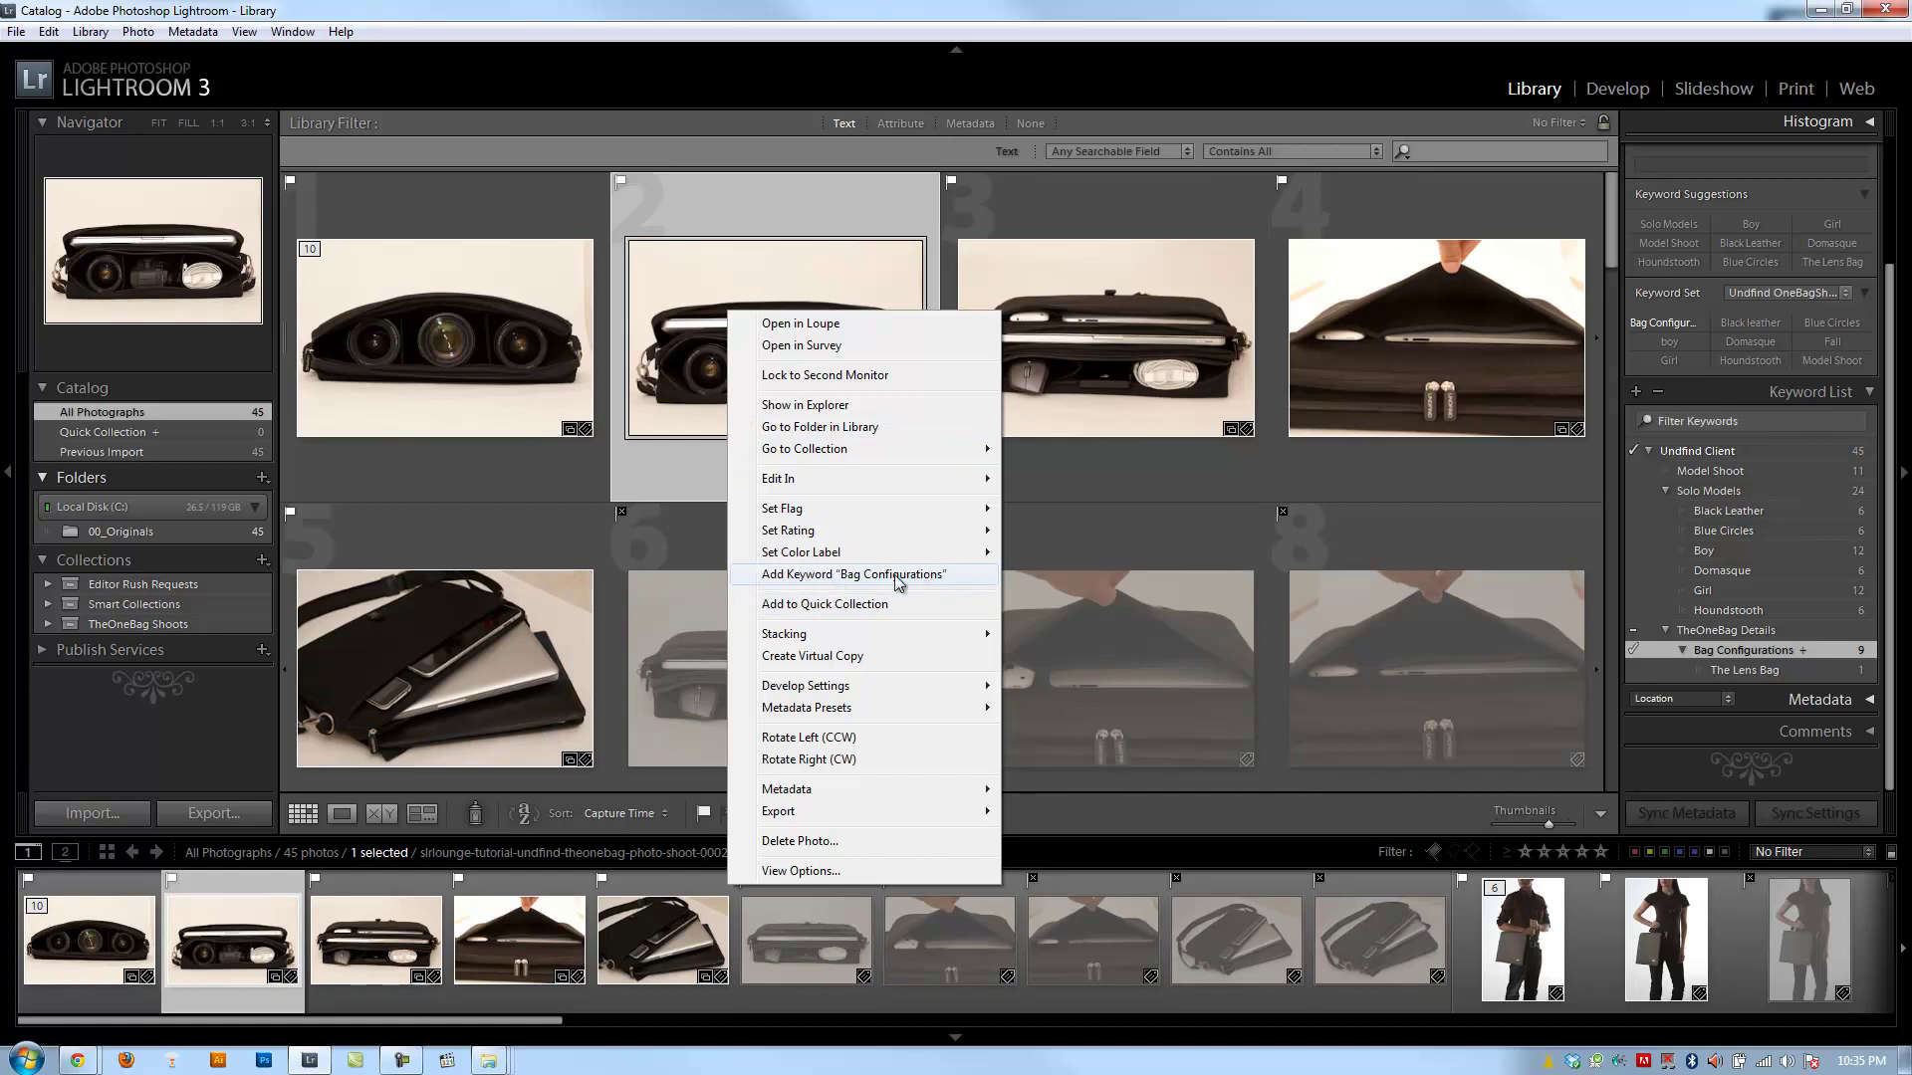
- Add the Bag Configurations keyword to the second photo and set that keyword to hold new keywords inside it
left_click(839, 578)
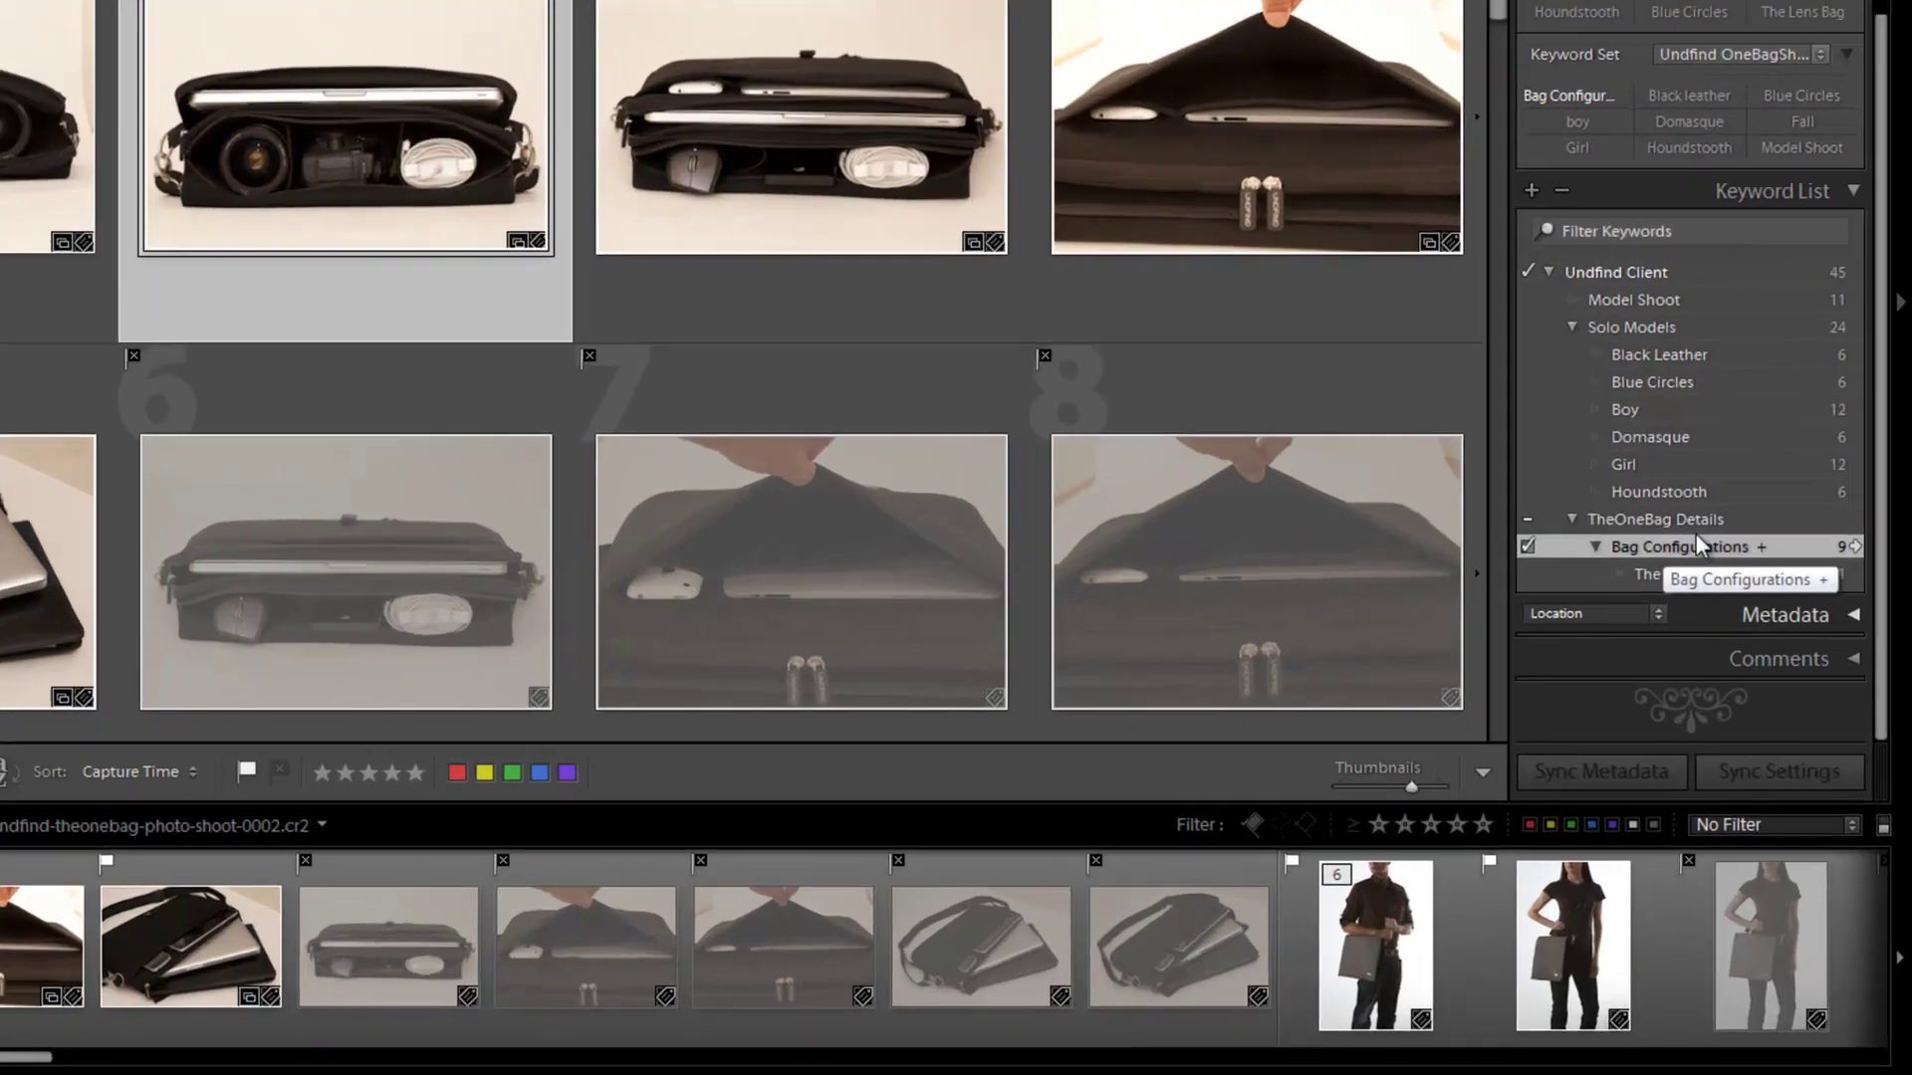
right_click(1750, 652)
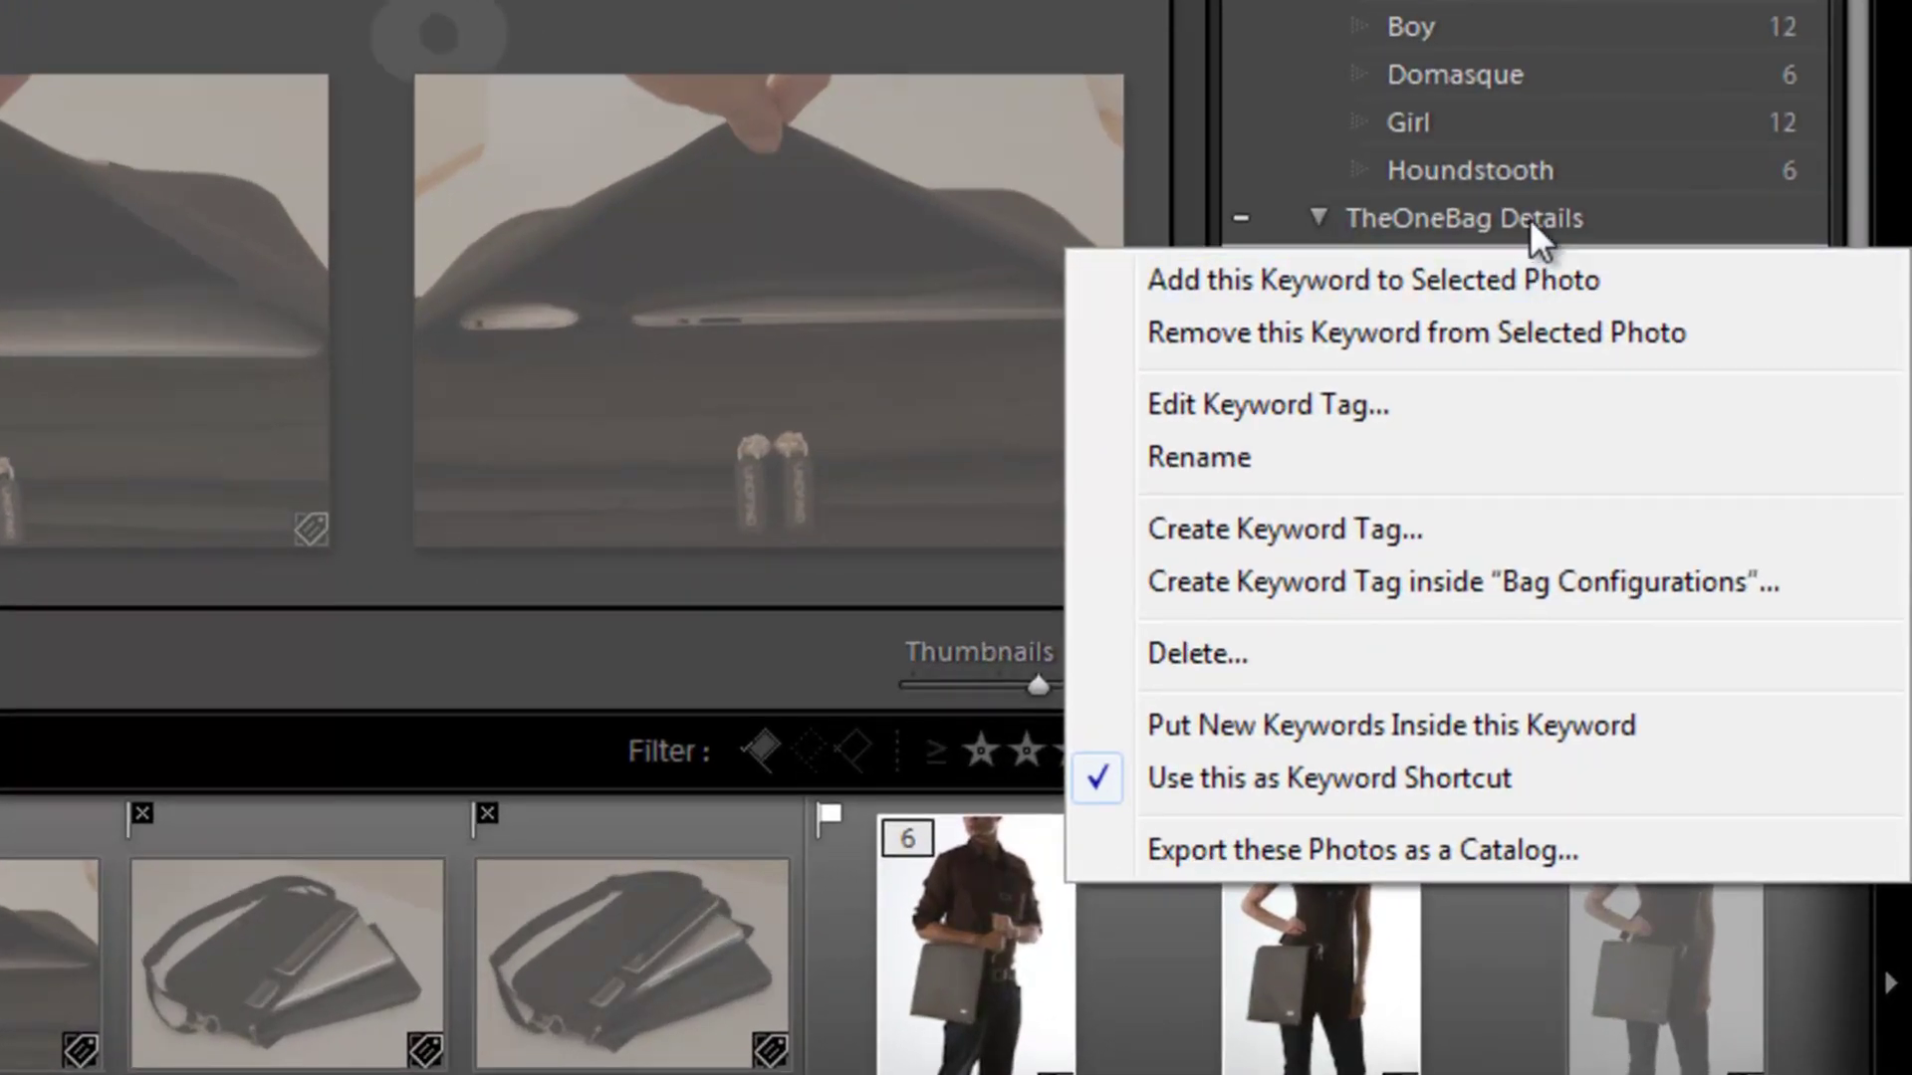
left_click(1529, 218)
right_click(1529, 267)
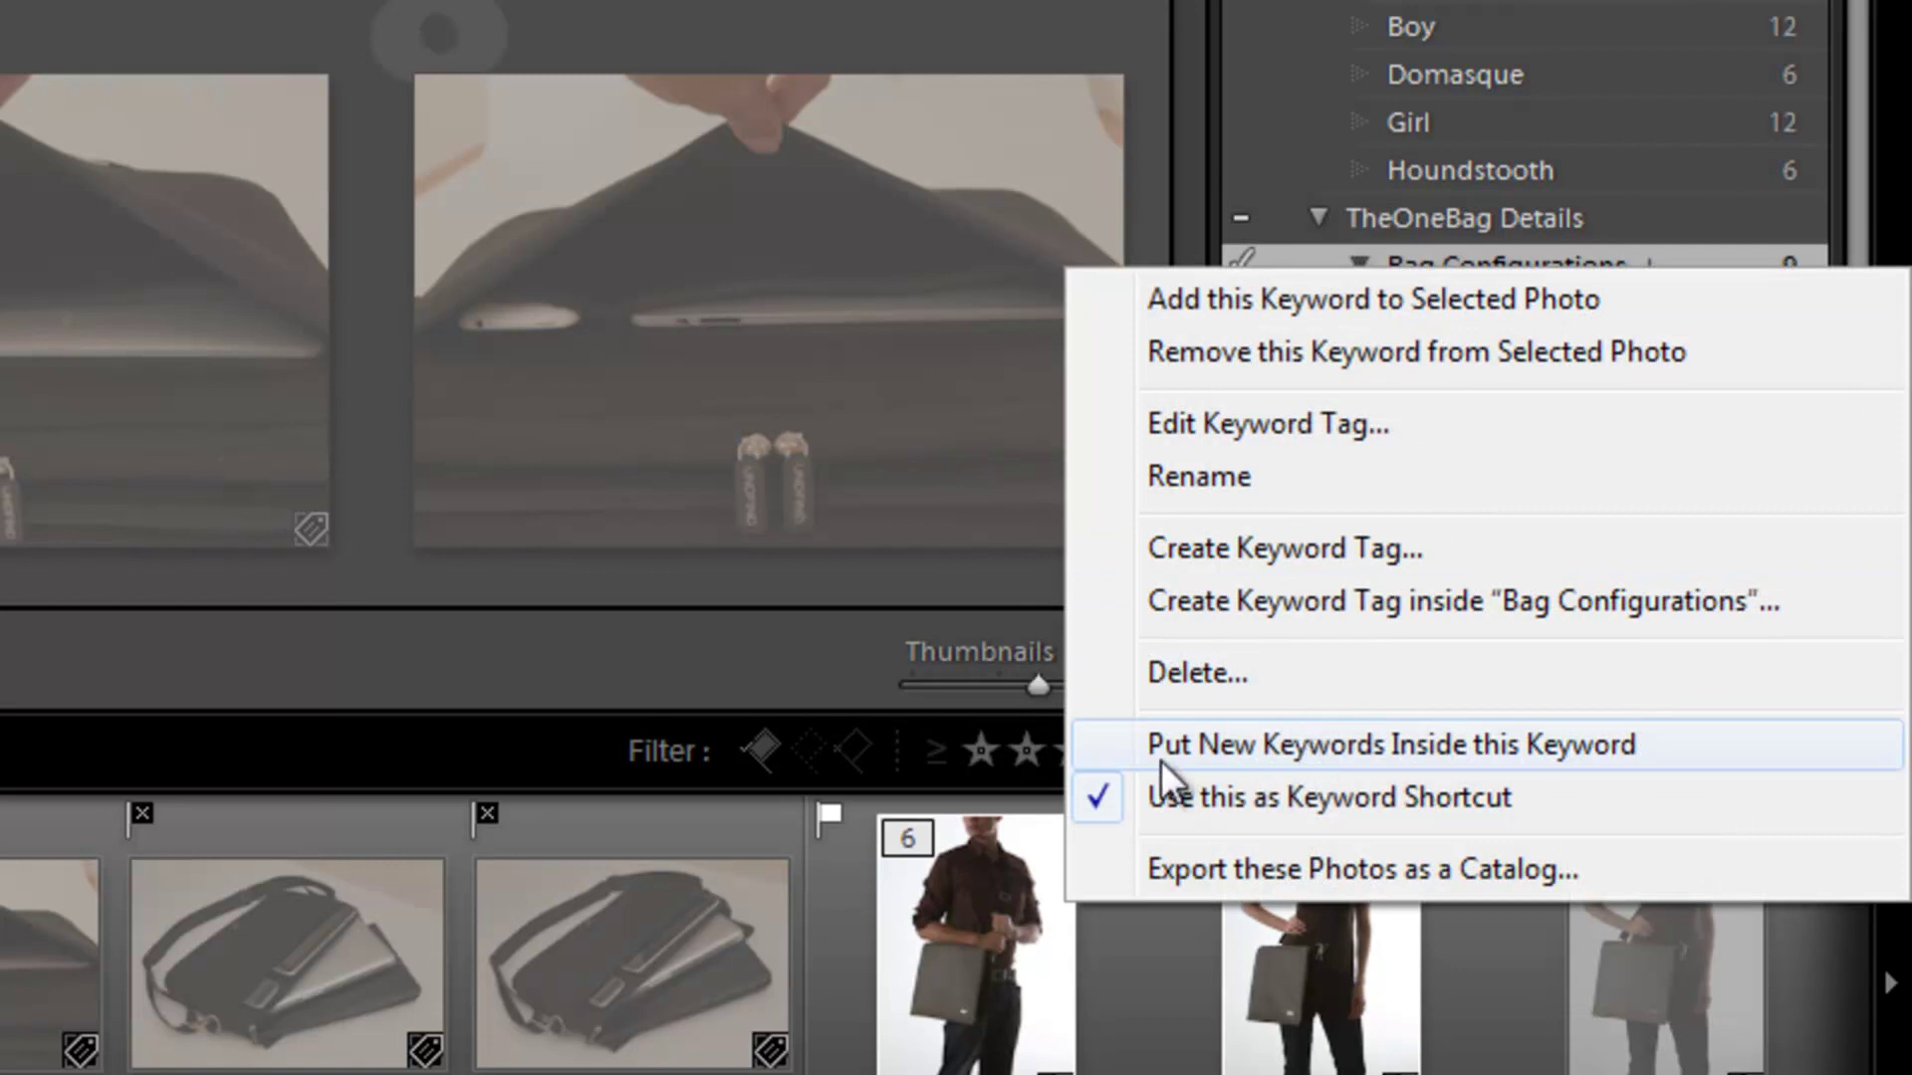
left_click(1264, 755)
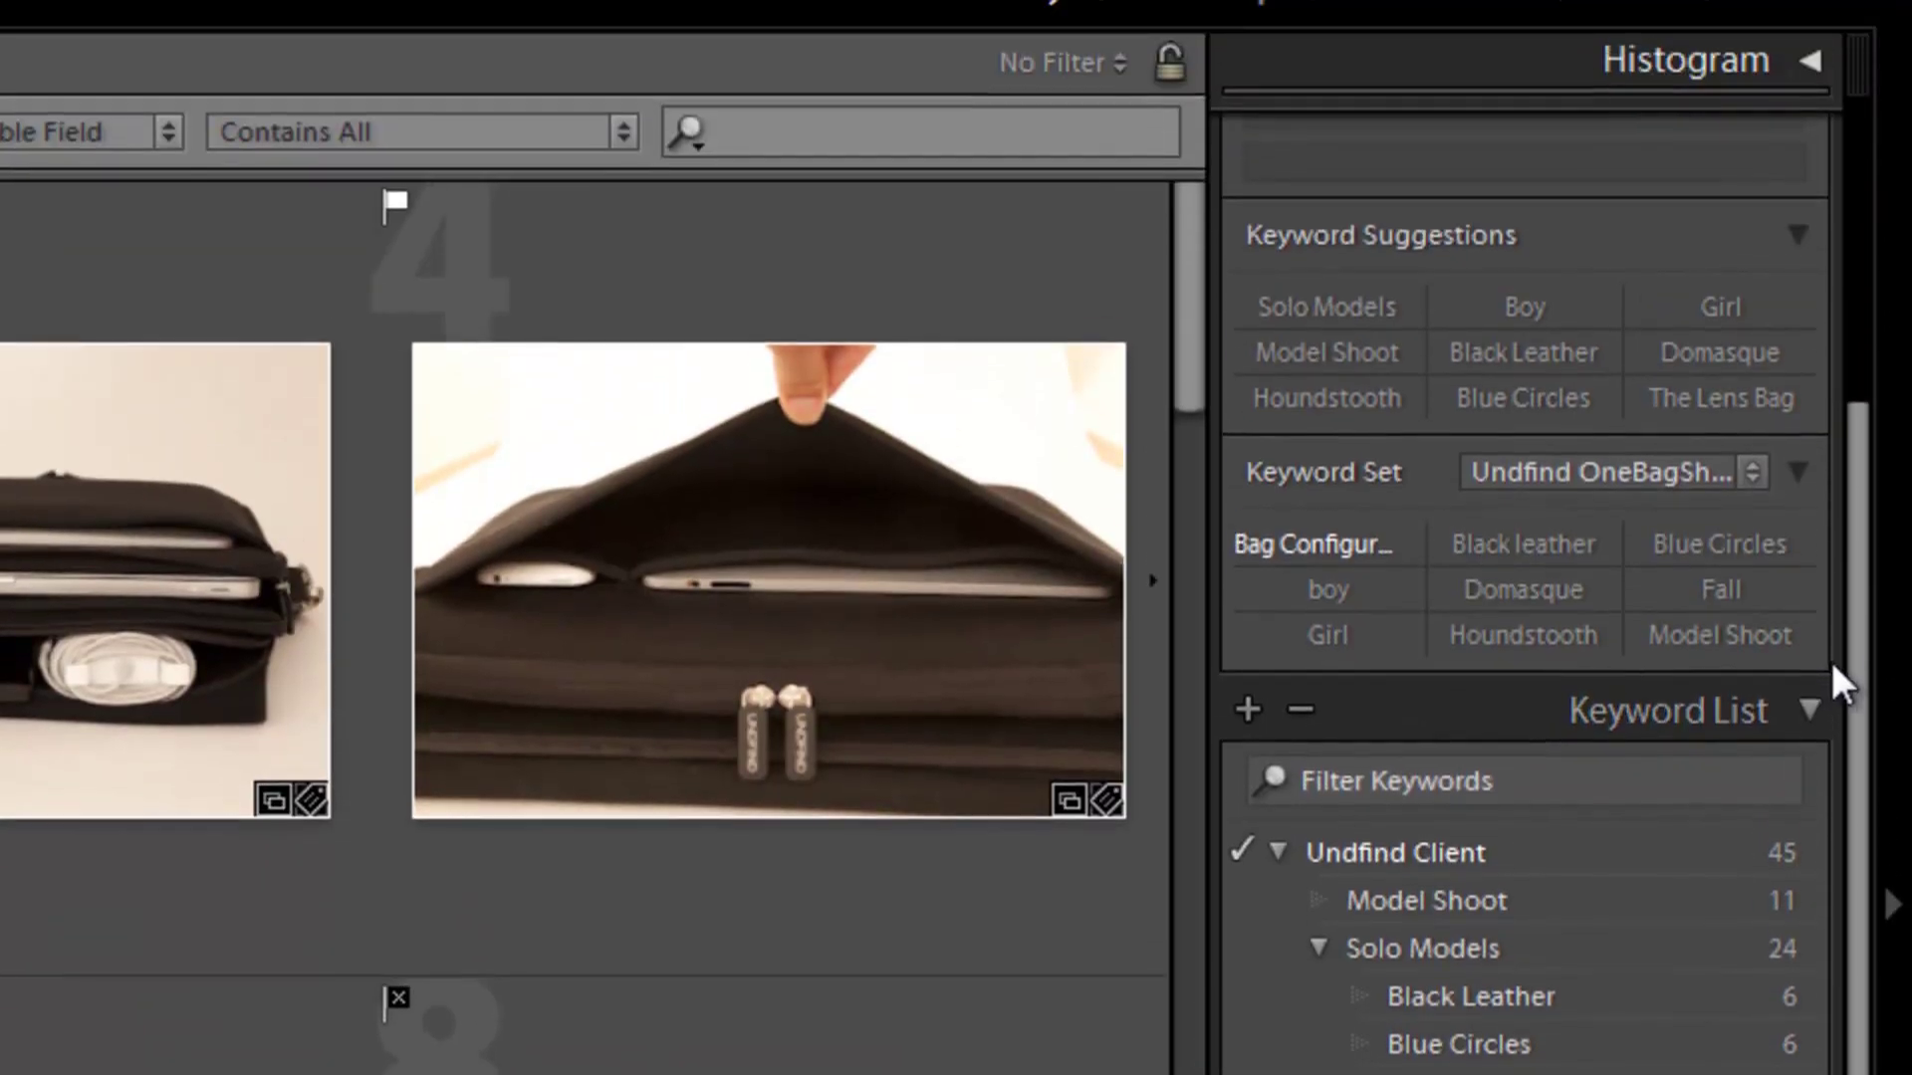
- Tag the selected second photo with the new keyword "The Gadget Bag"
scroll(1837, 678, "up", 3)
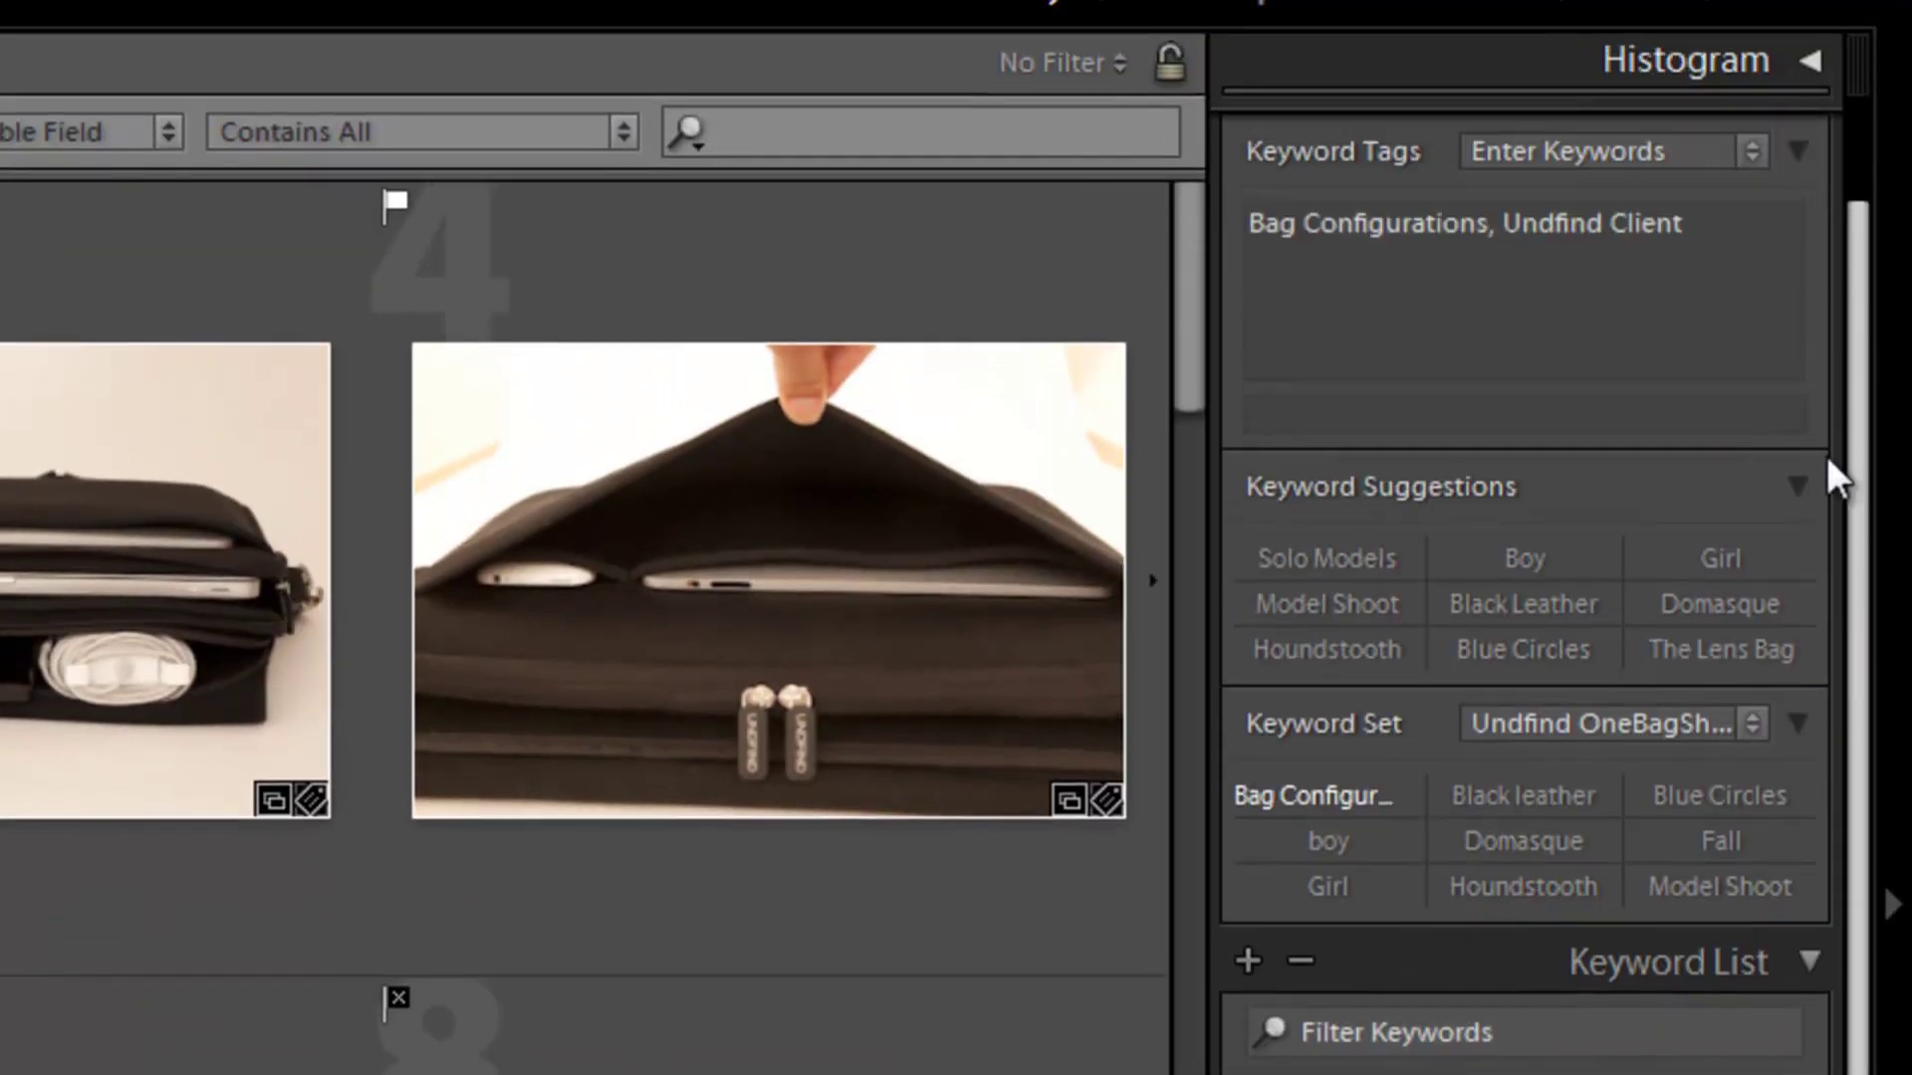
left_click(1484, 427)
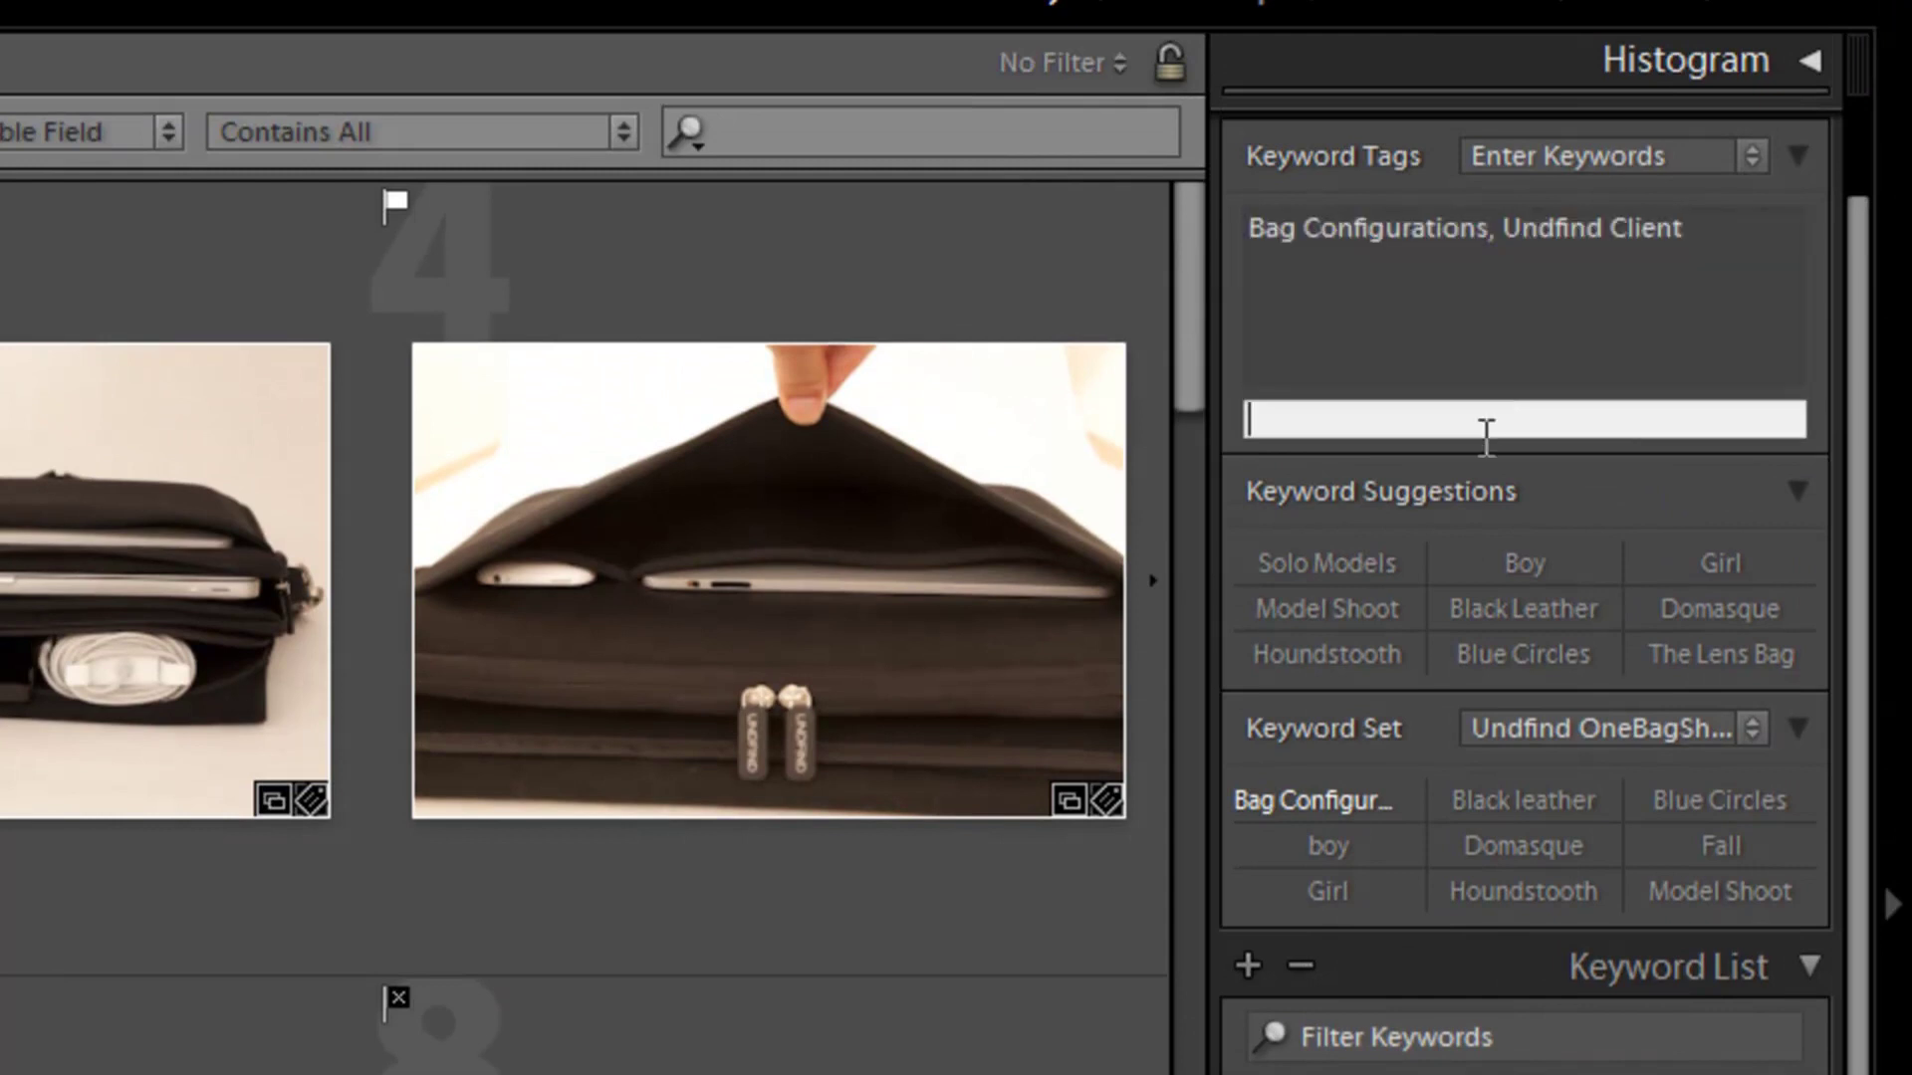
type("The Gadget Bag")
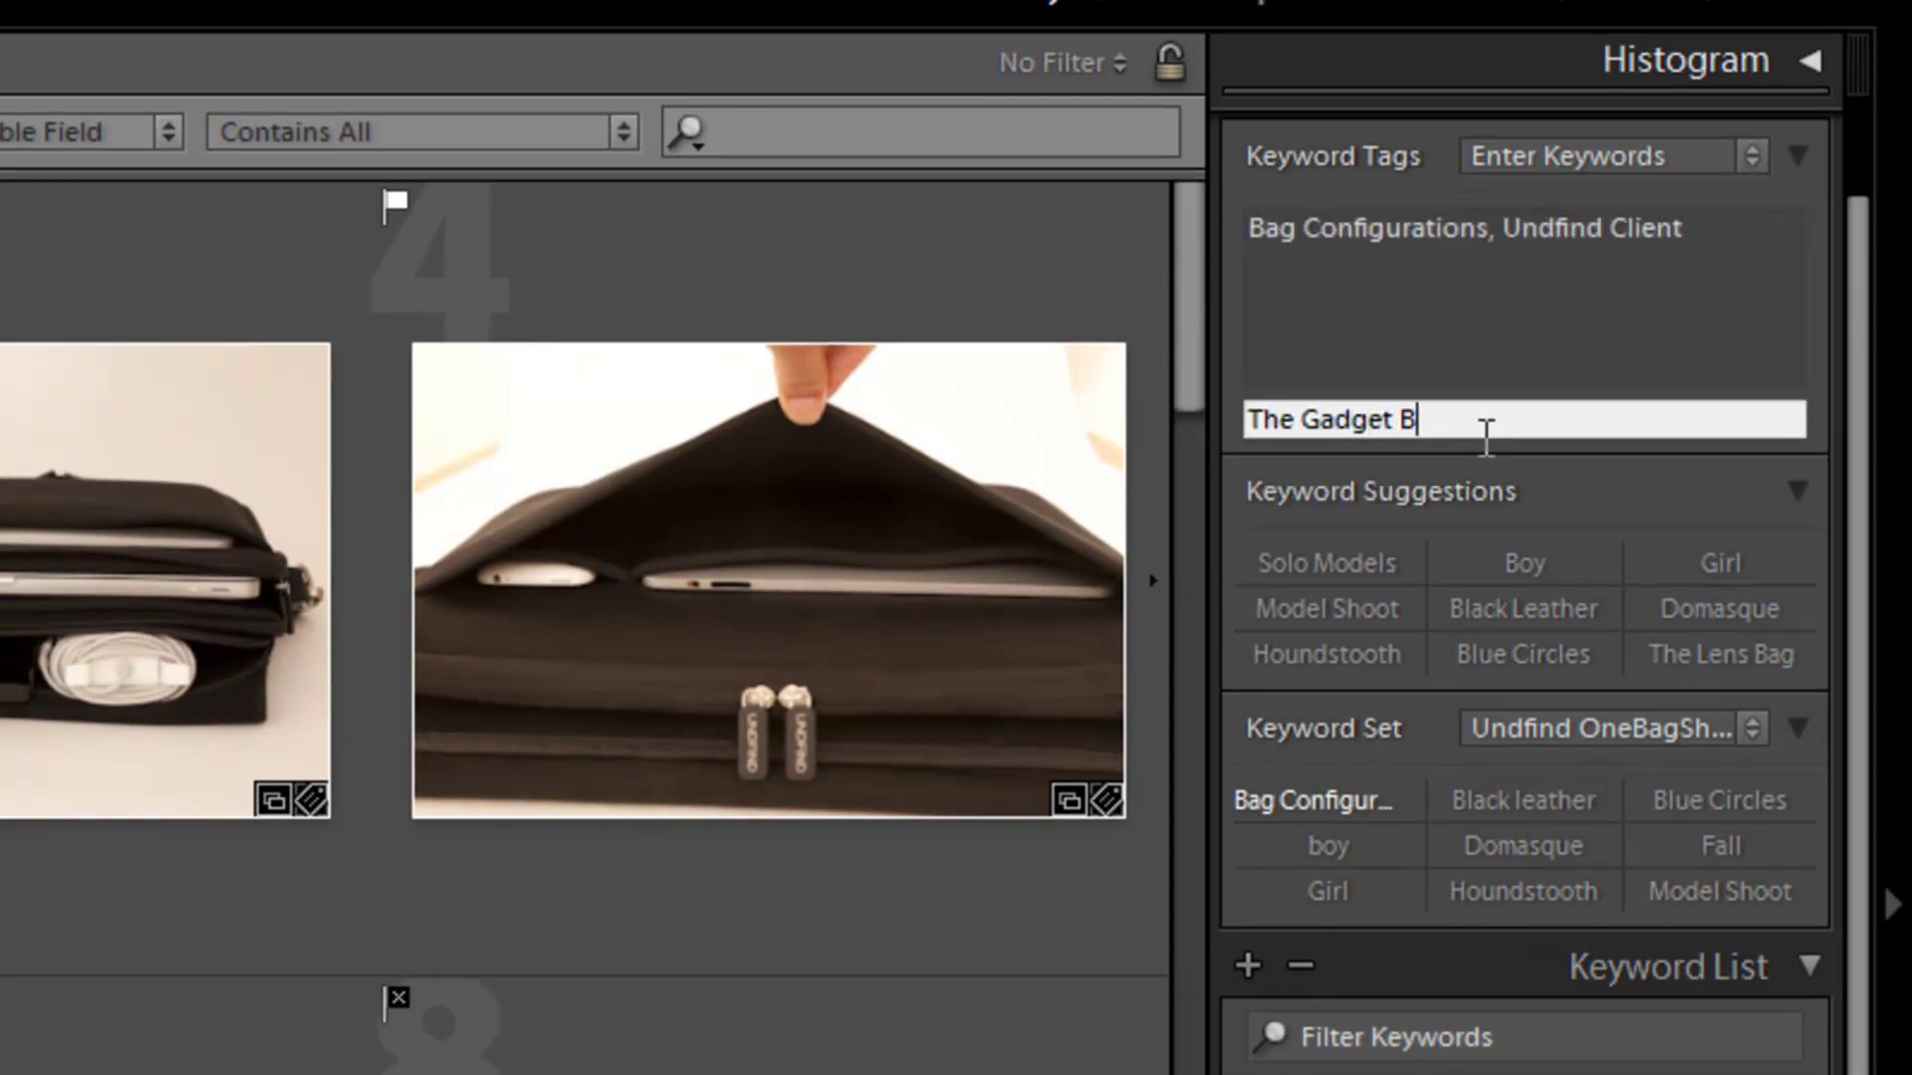
key("Return")
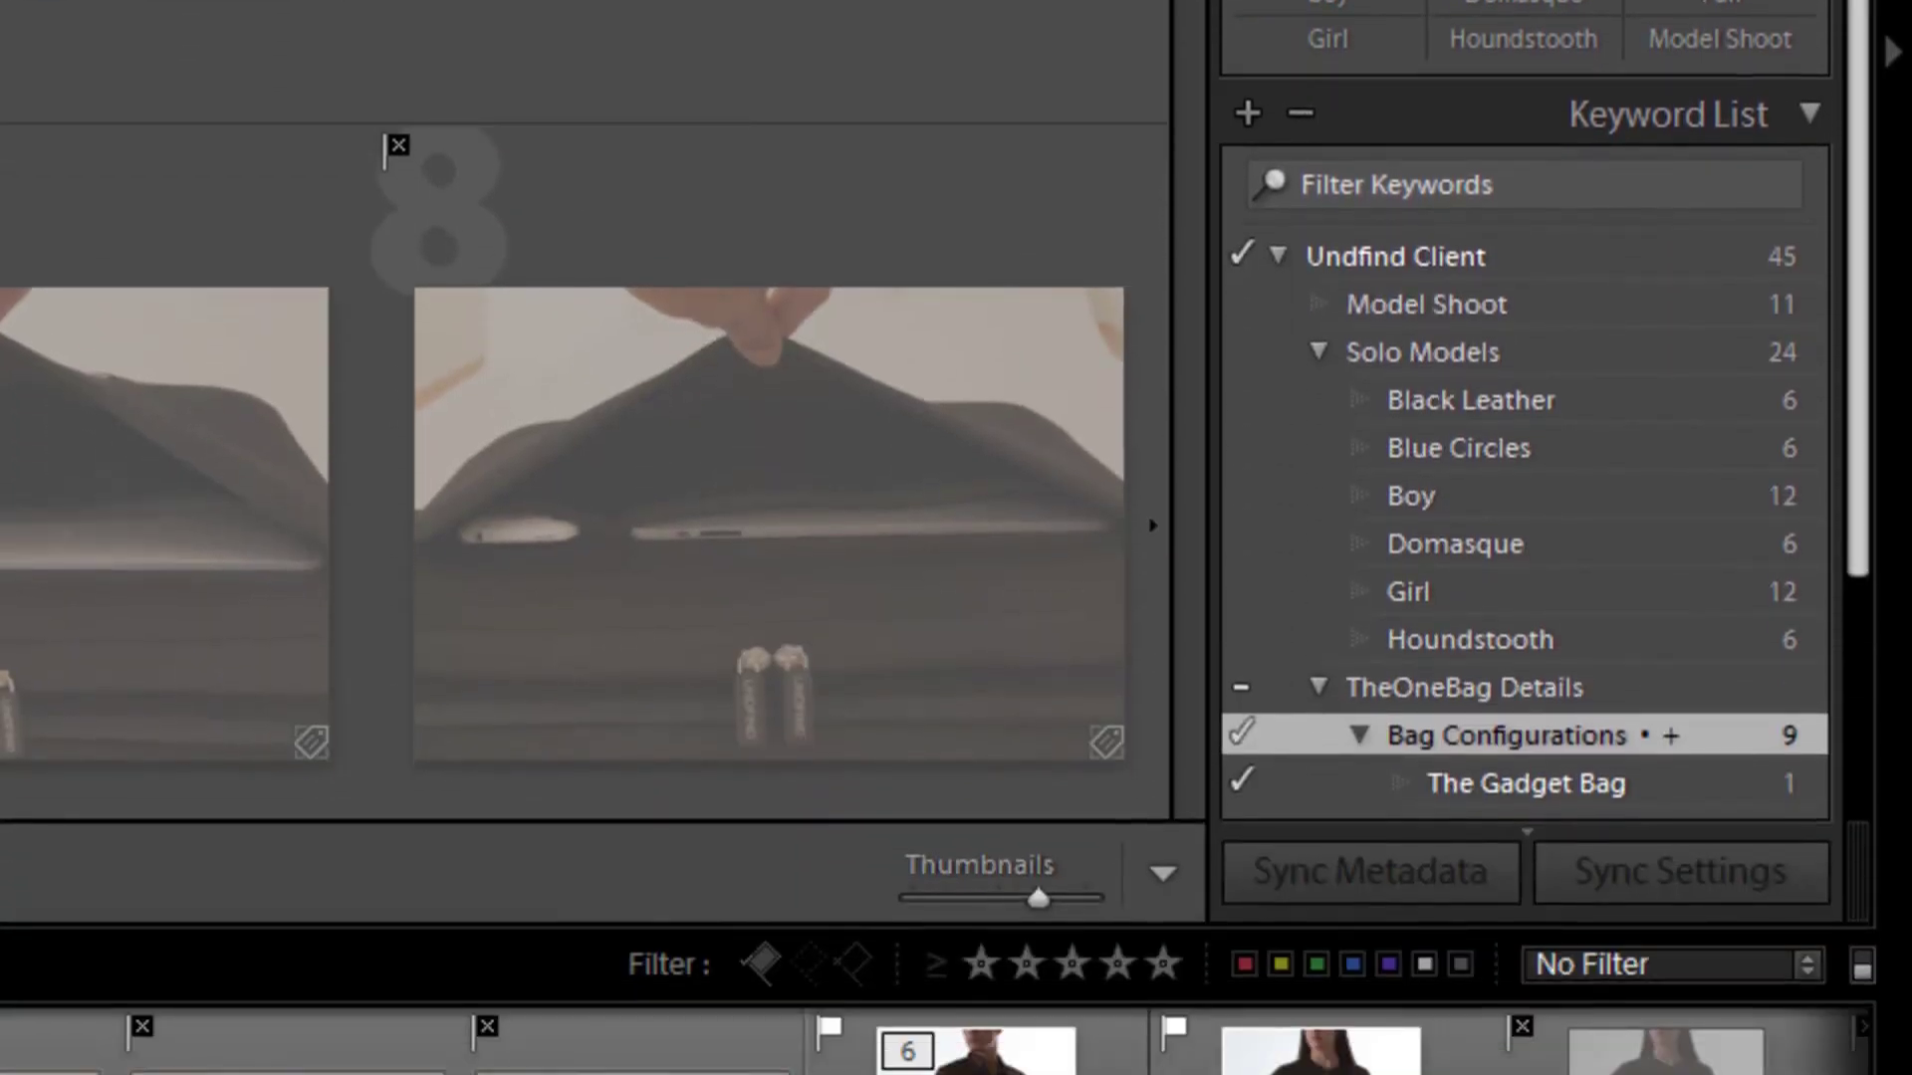
scroll(1867, 840, "down", 3)
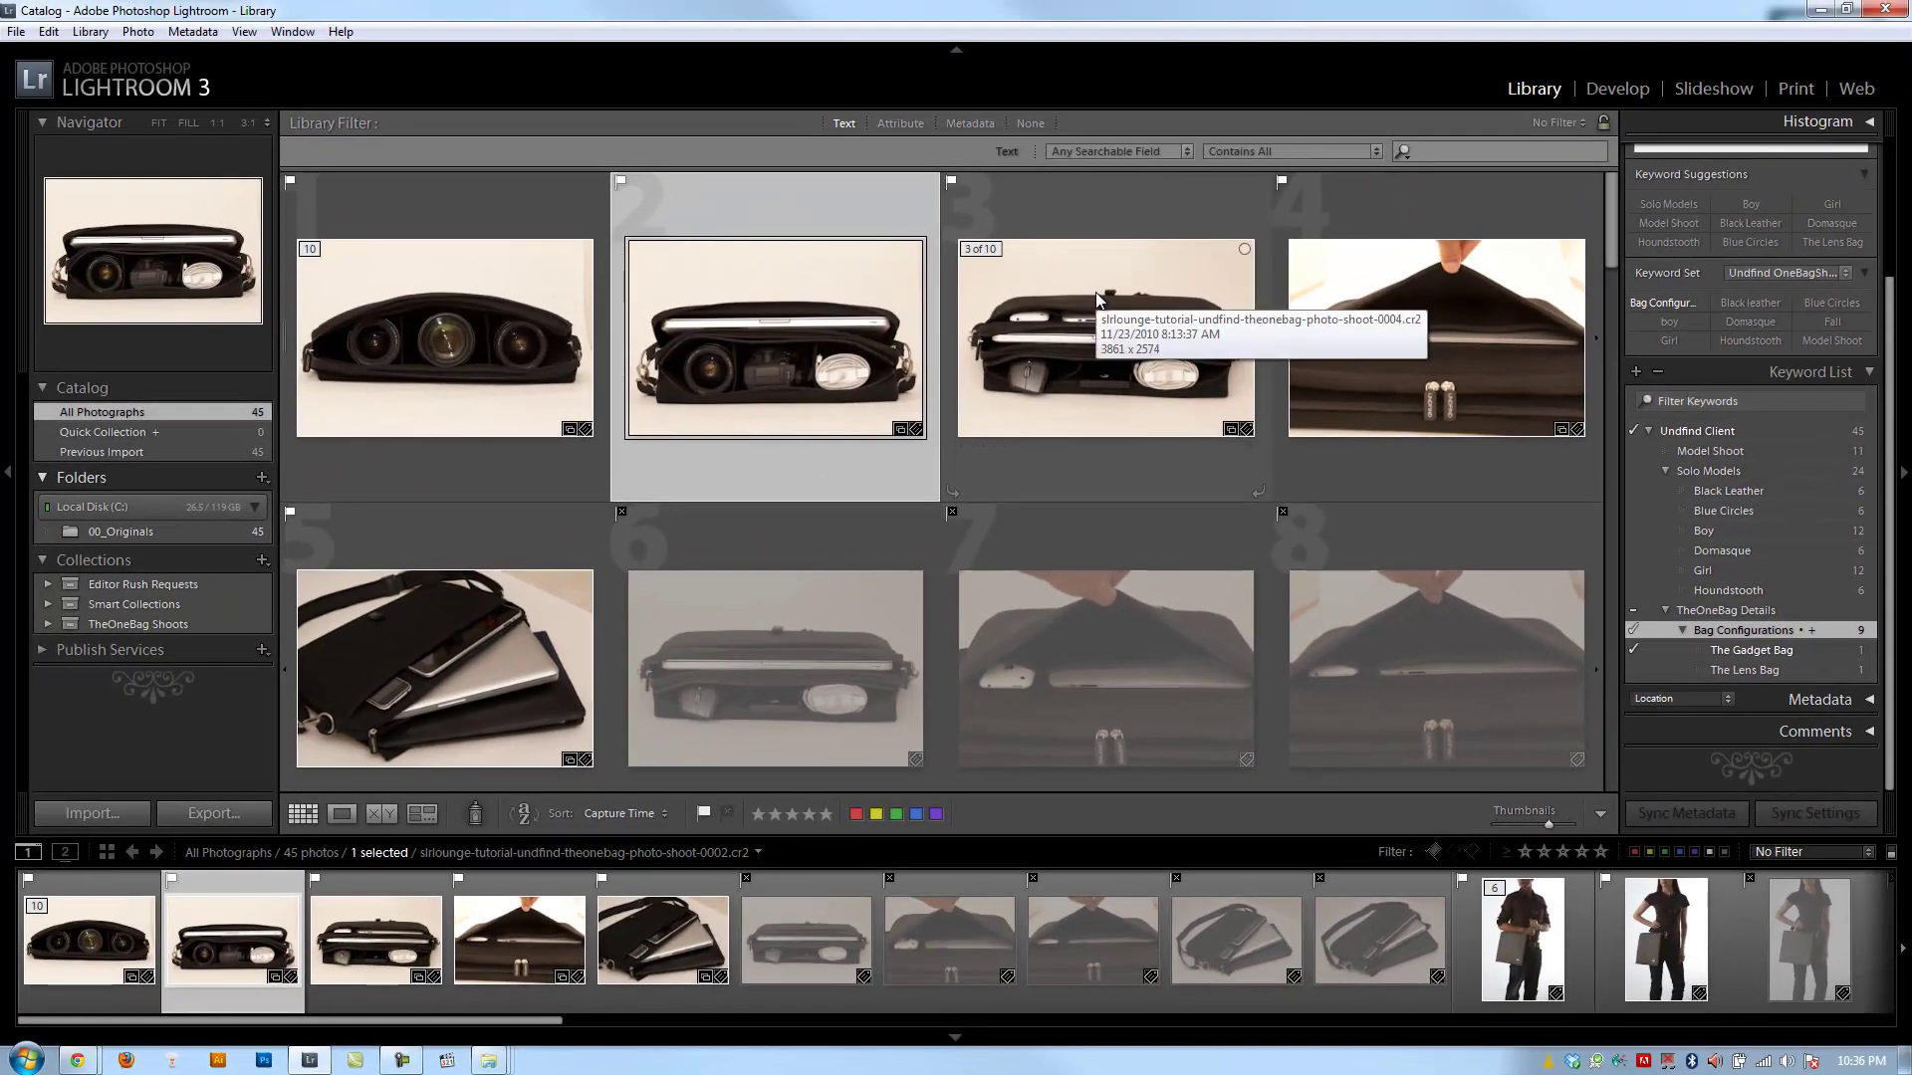
- Make The Gadget Bag the keyword shortcut and apply it to the third photo in the grid
left_click(1098, 299)
right_click(1738, 650)
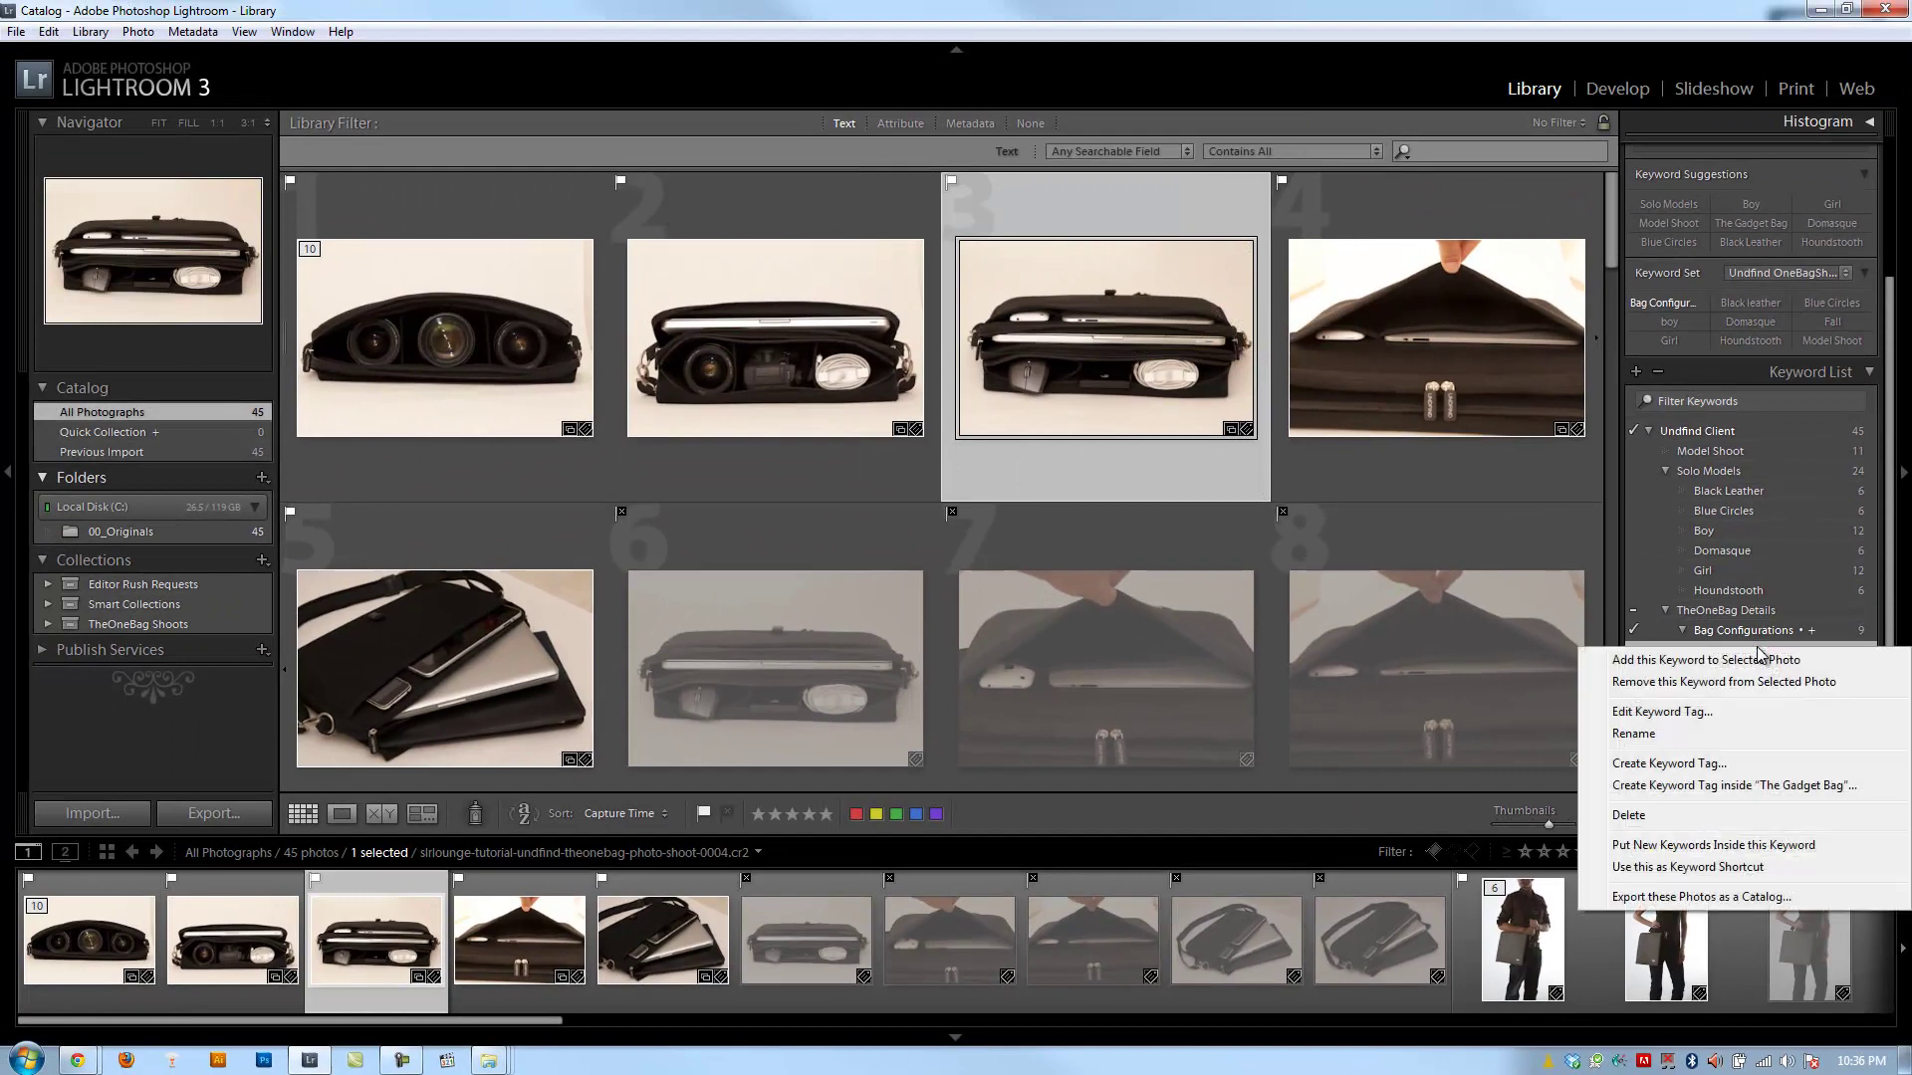
left_click(1732, 867)
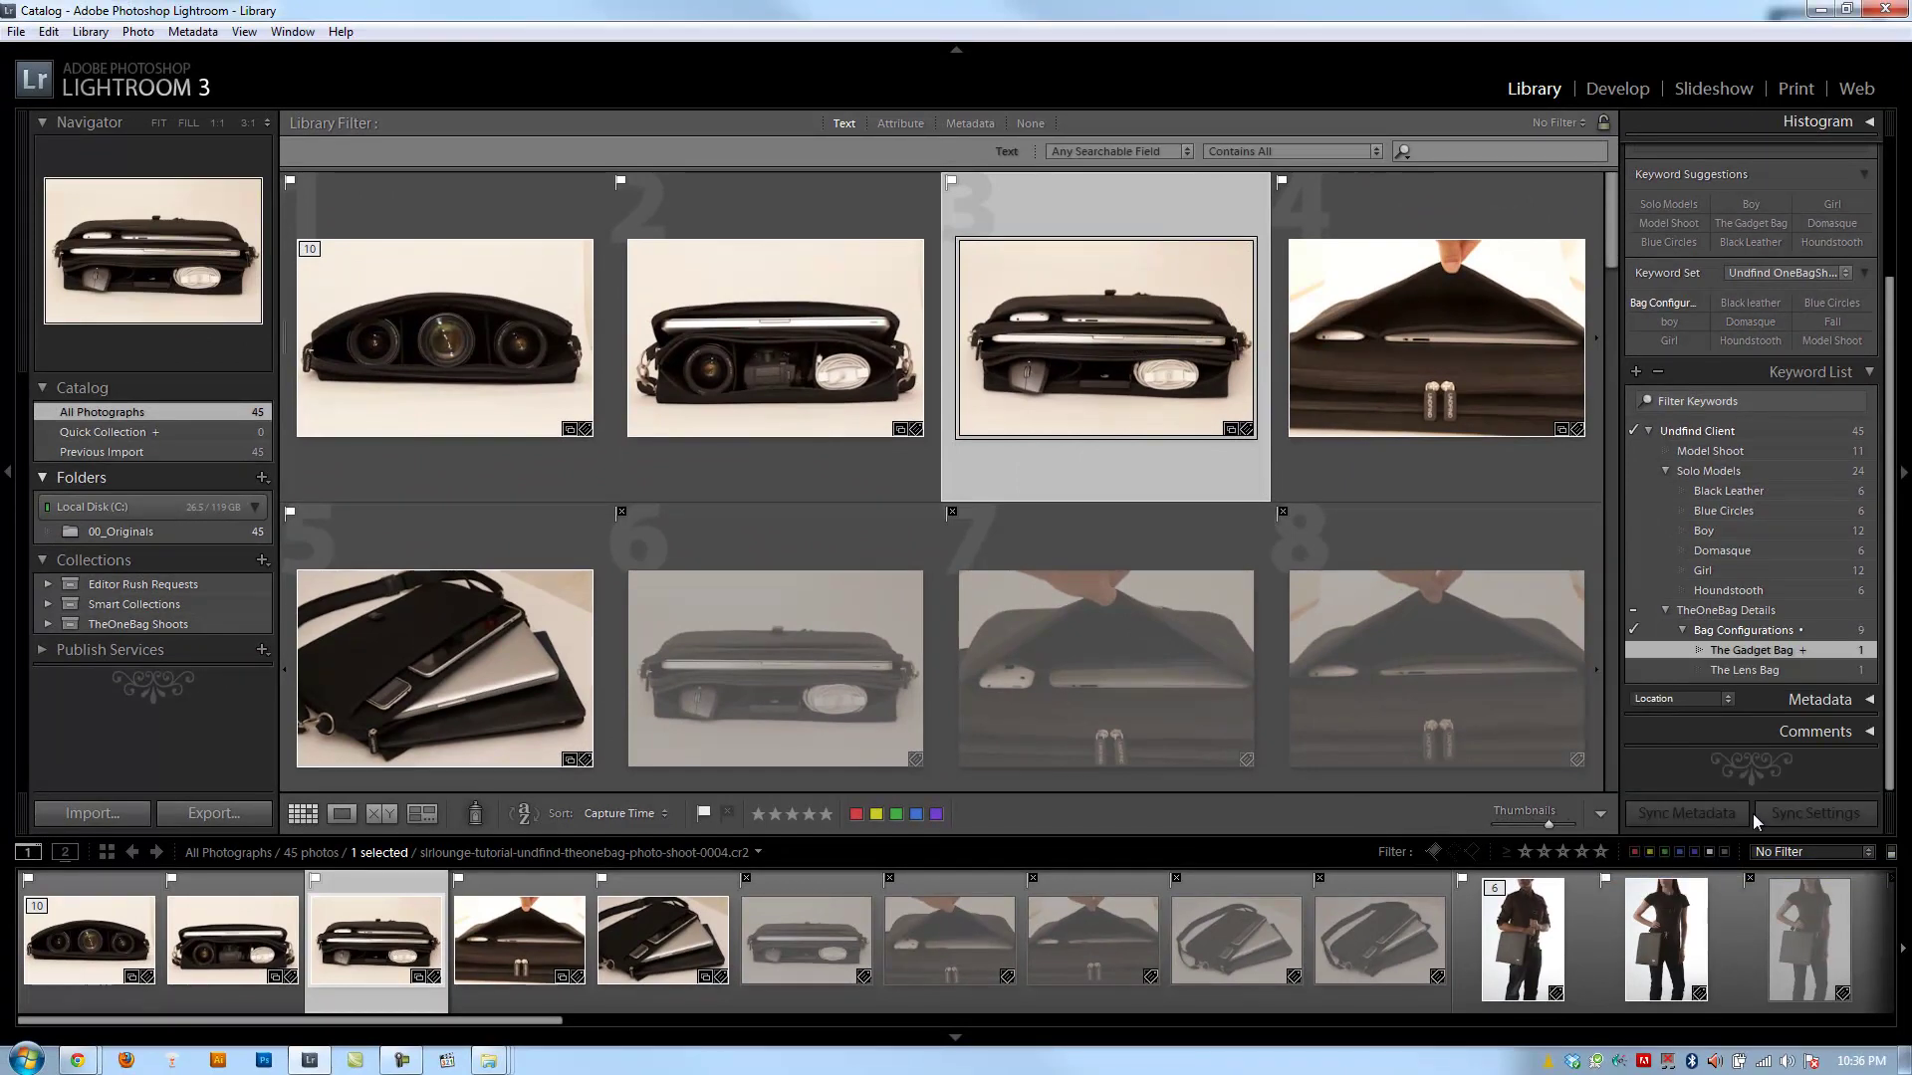
right_click(1087, 296)
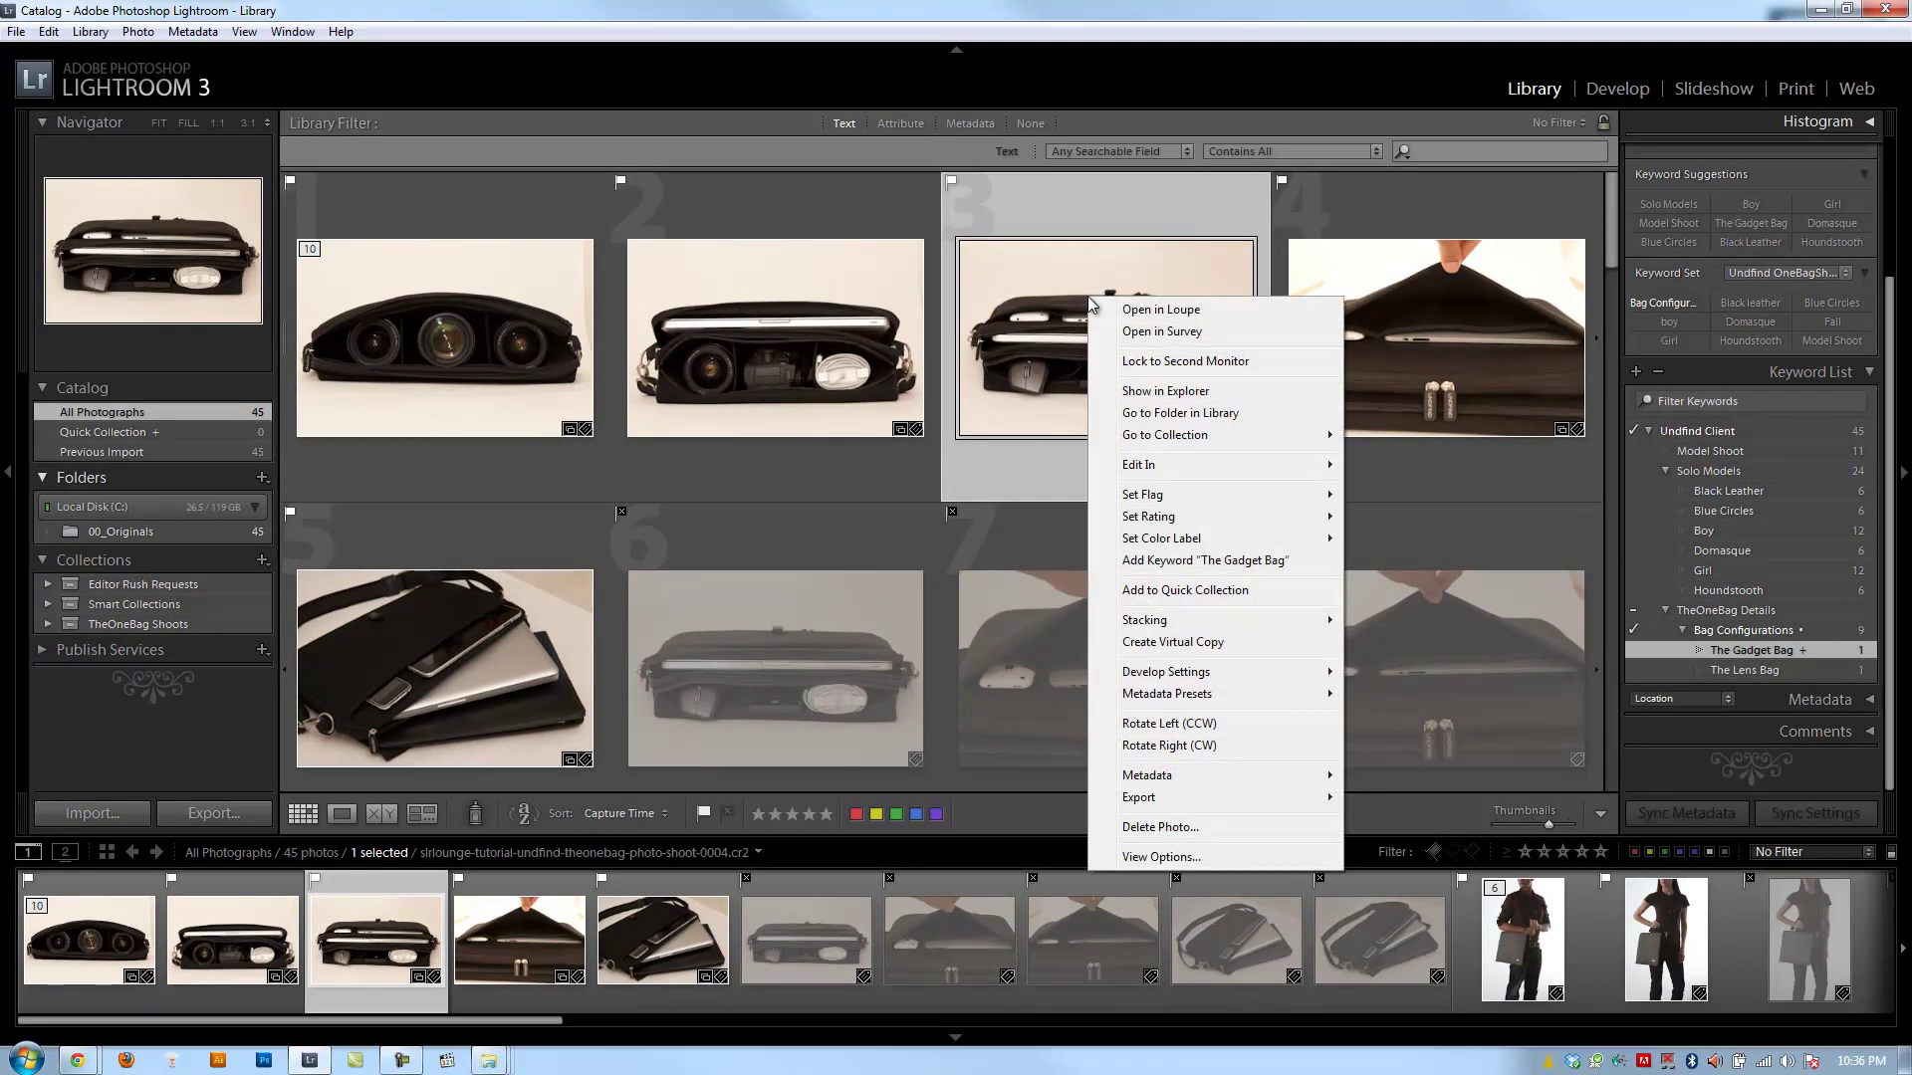
left_click(1188, 561)
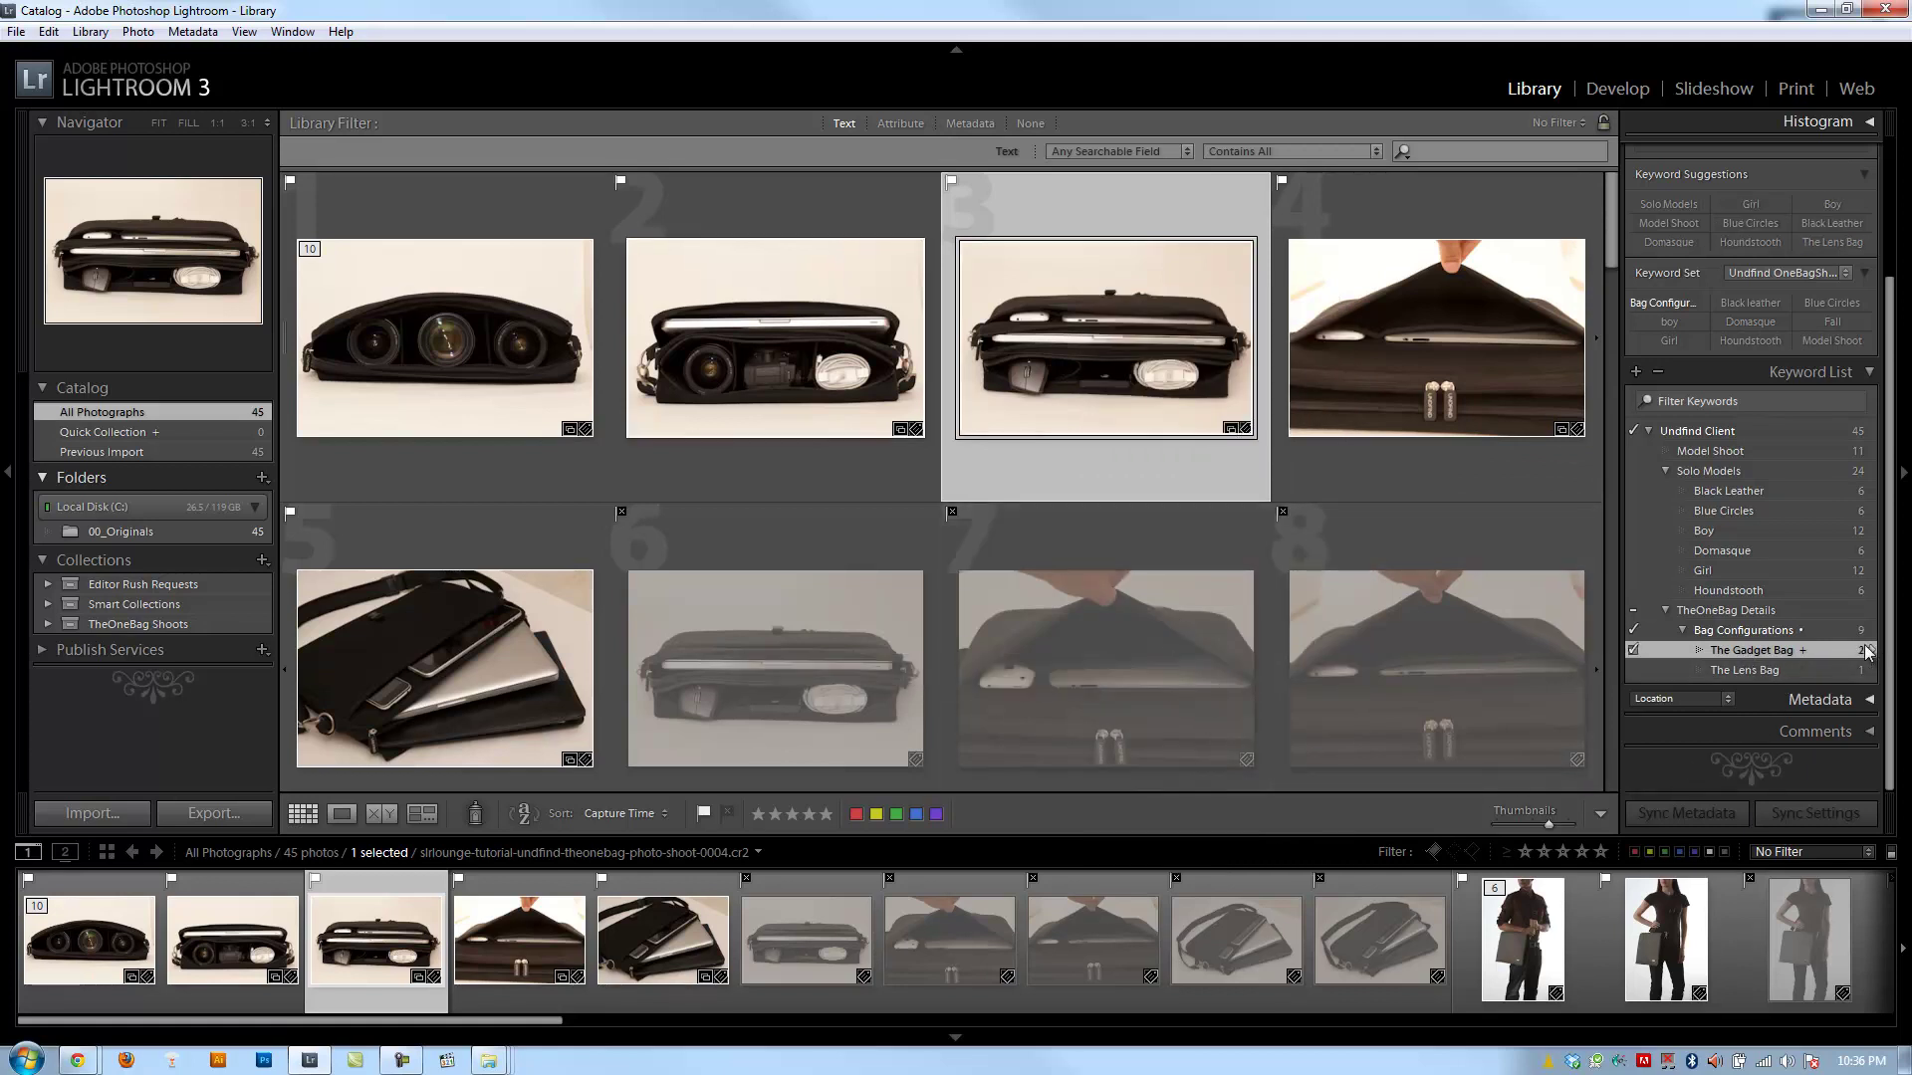
- Turn off the keyword shortcut setting for The Gadget Bag
right_click(1753, 656)
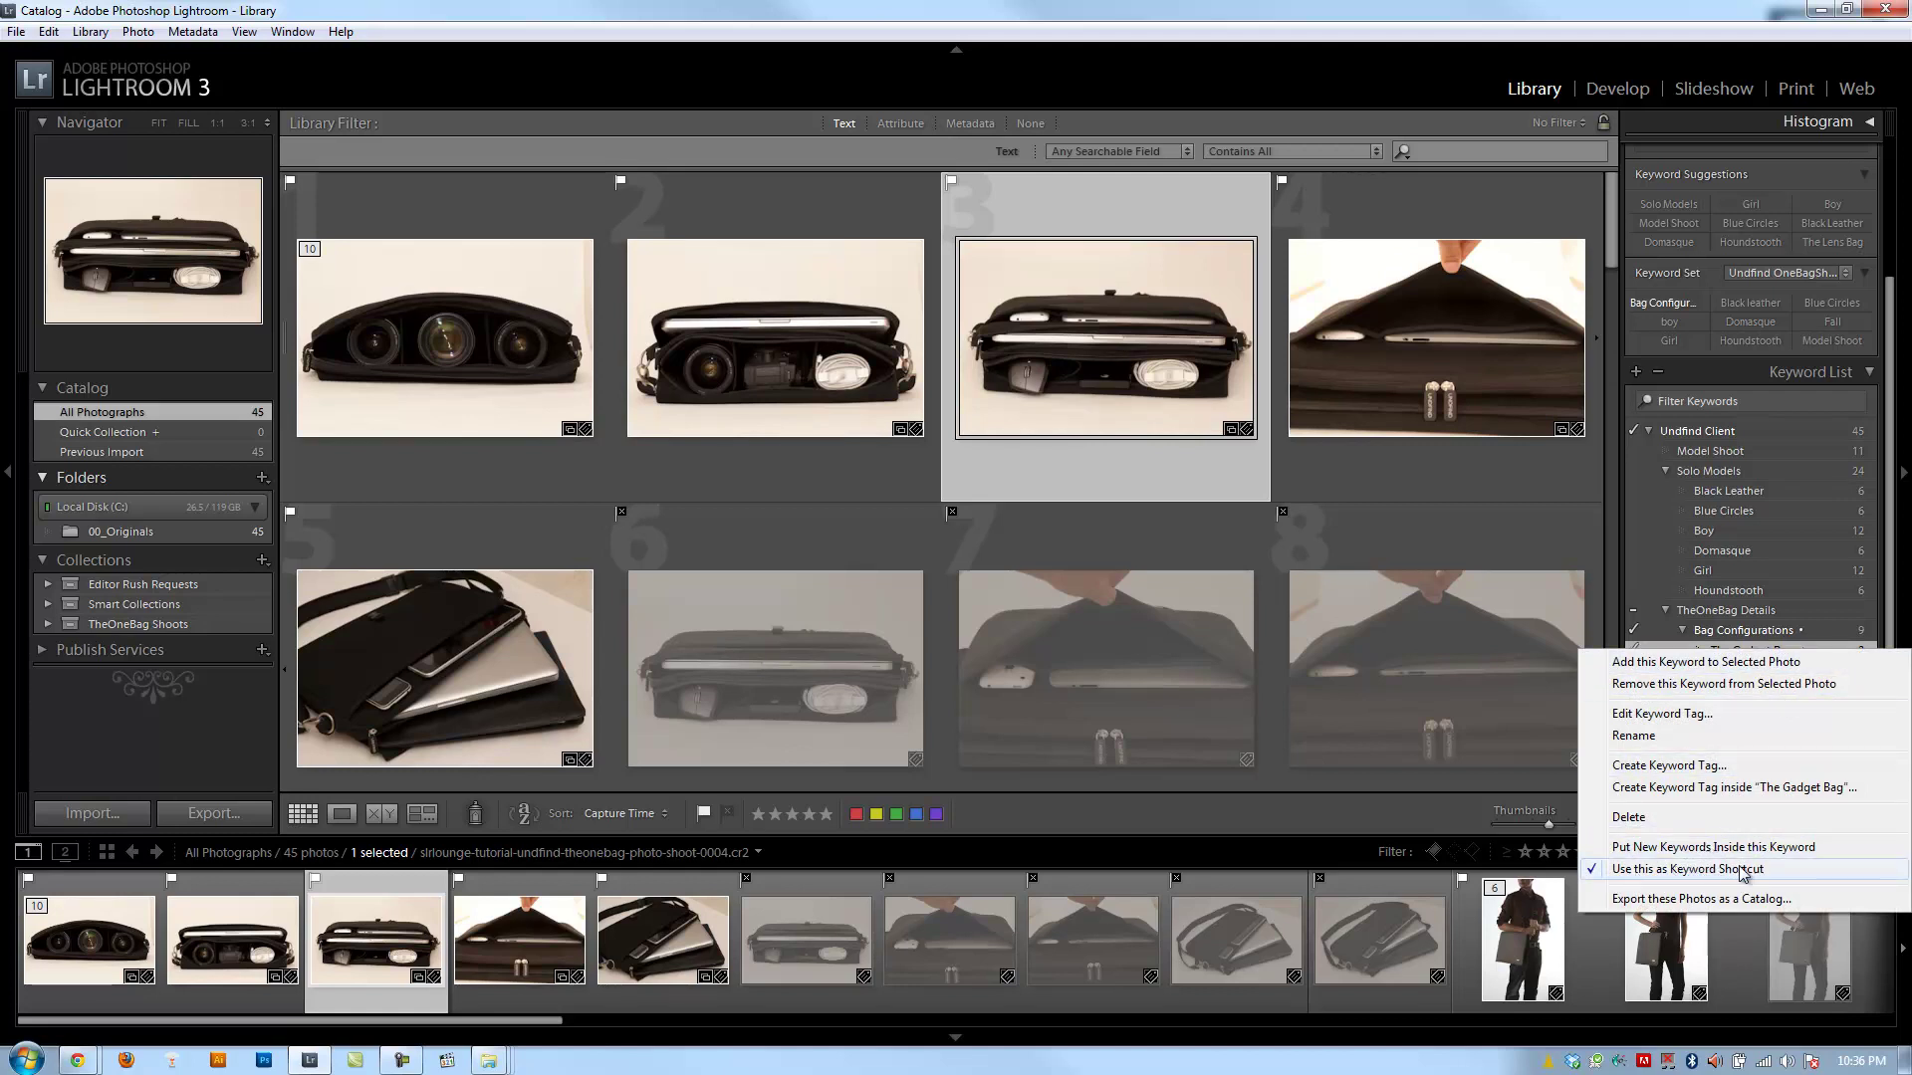
left_click(1660, 876)
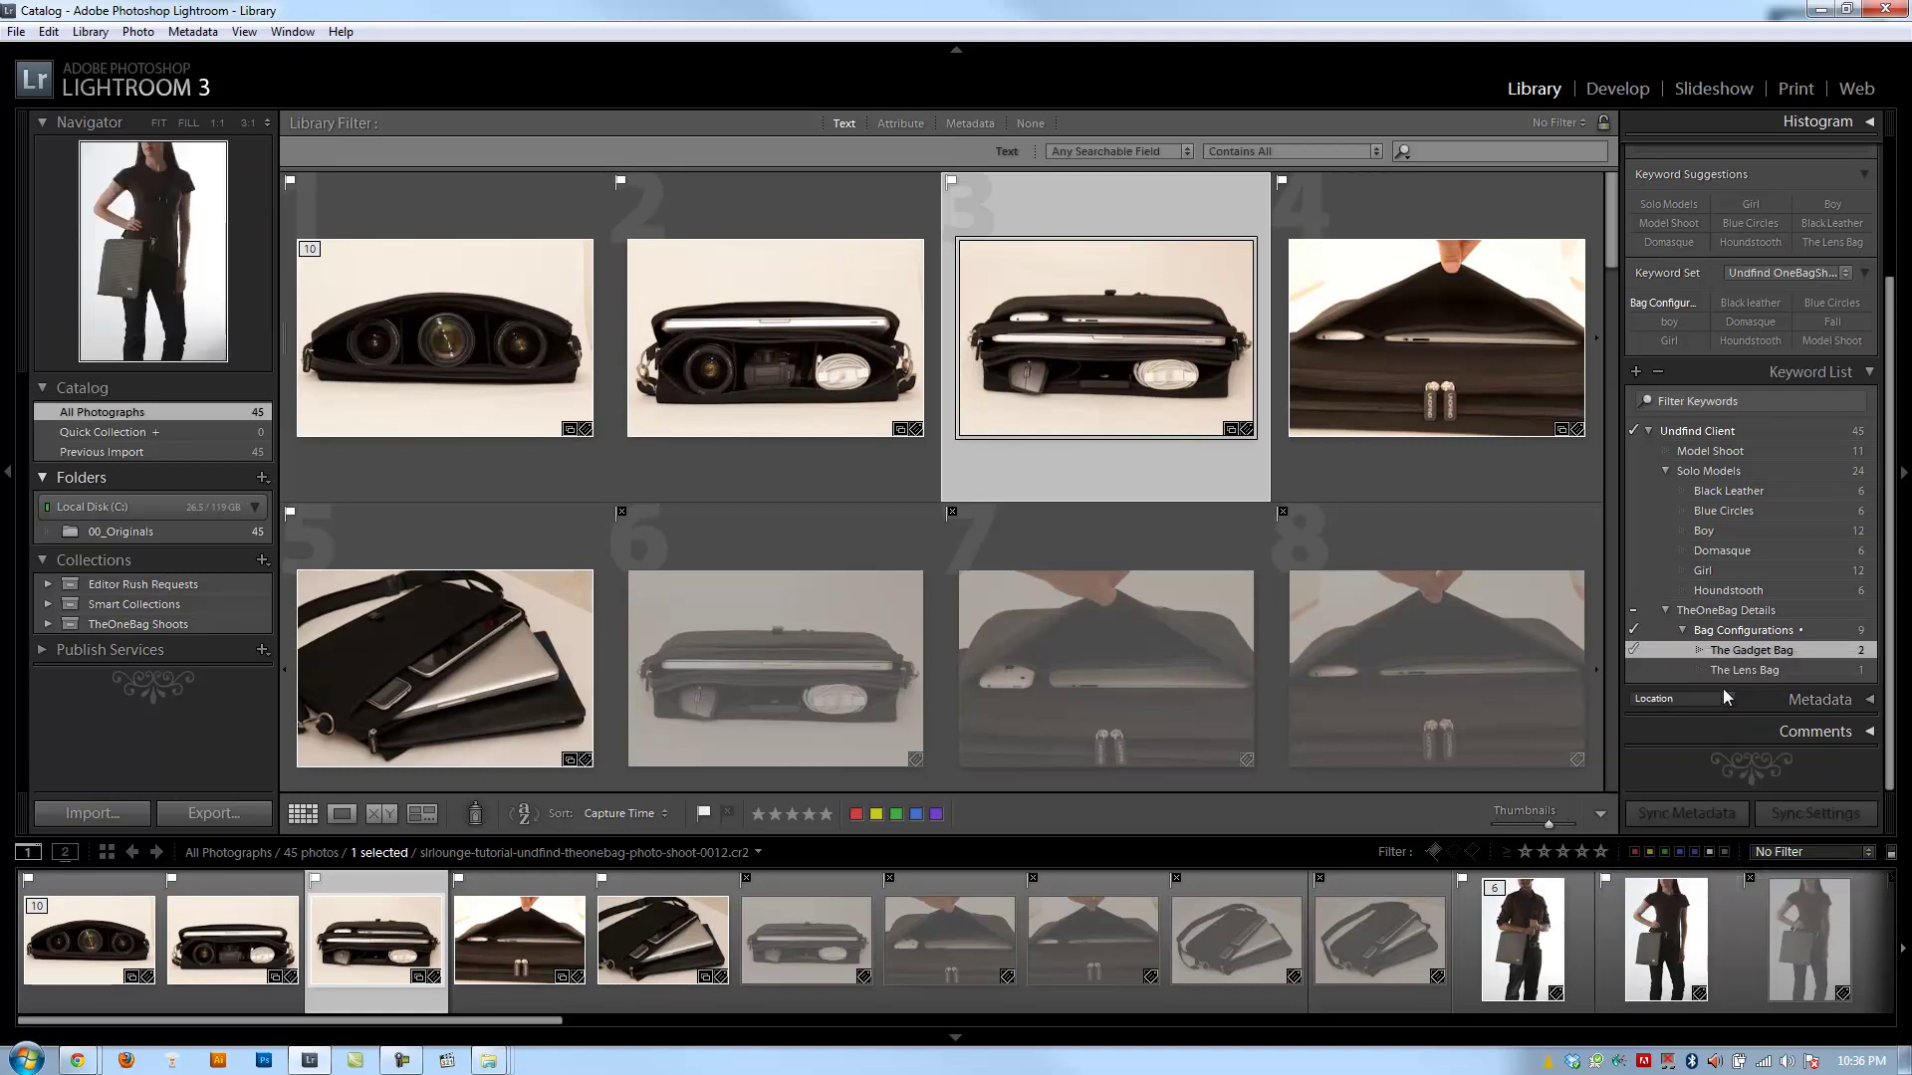
right_click(1759, 660)
left_click(1758, 615)
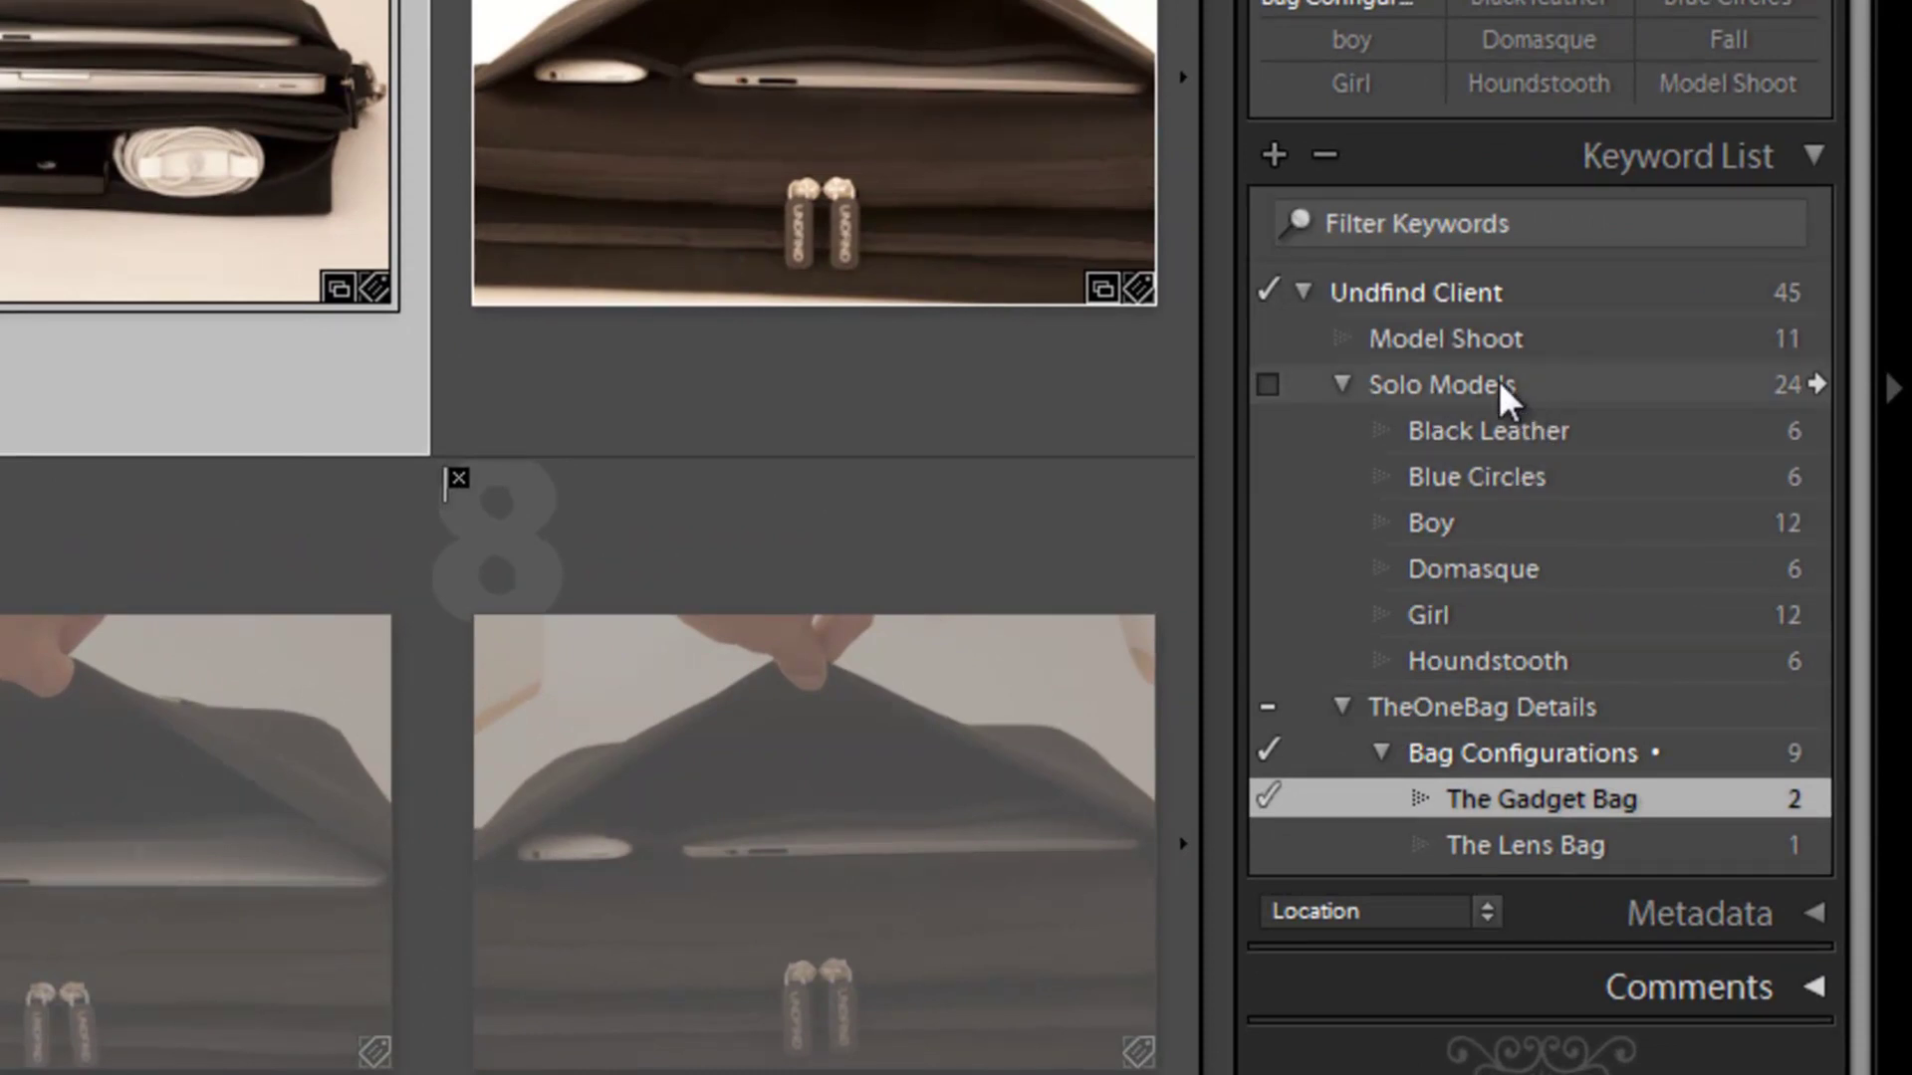
- Export the Solo Models photos as a catalog named "Test Export" to the Desktop, with negative files and available previews included
left_click(1498, 382)
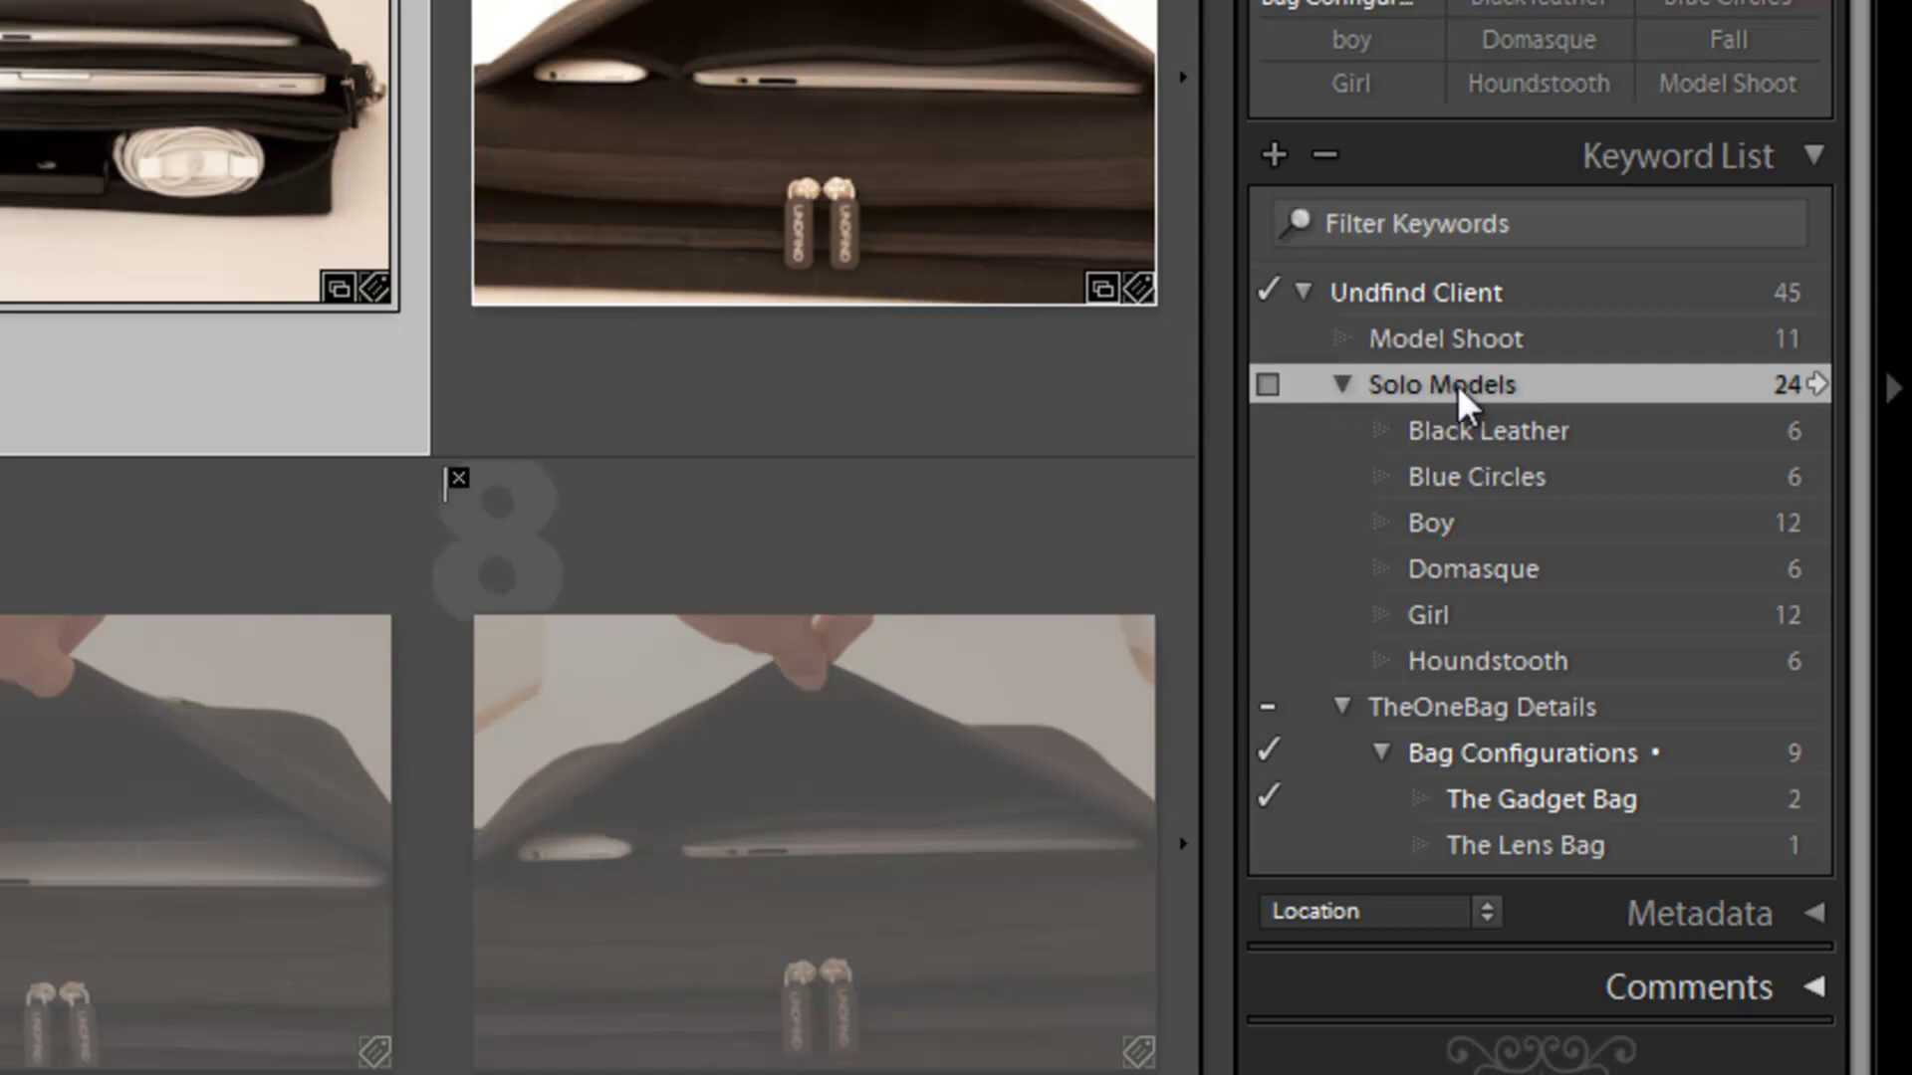
right_click(1456, 384)
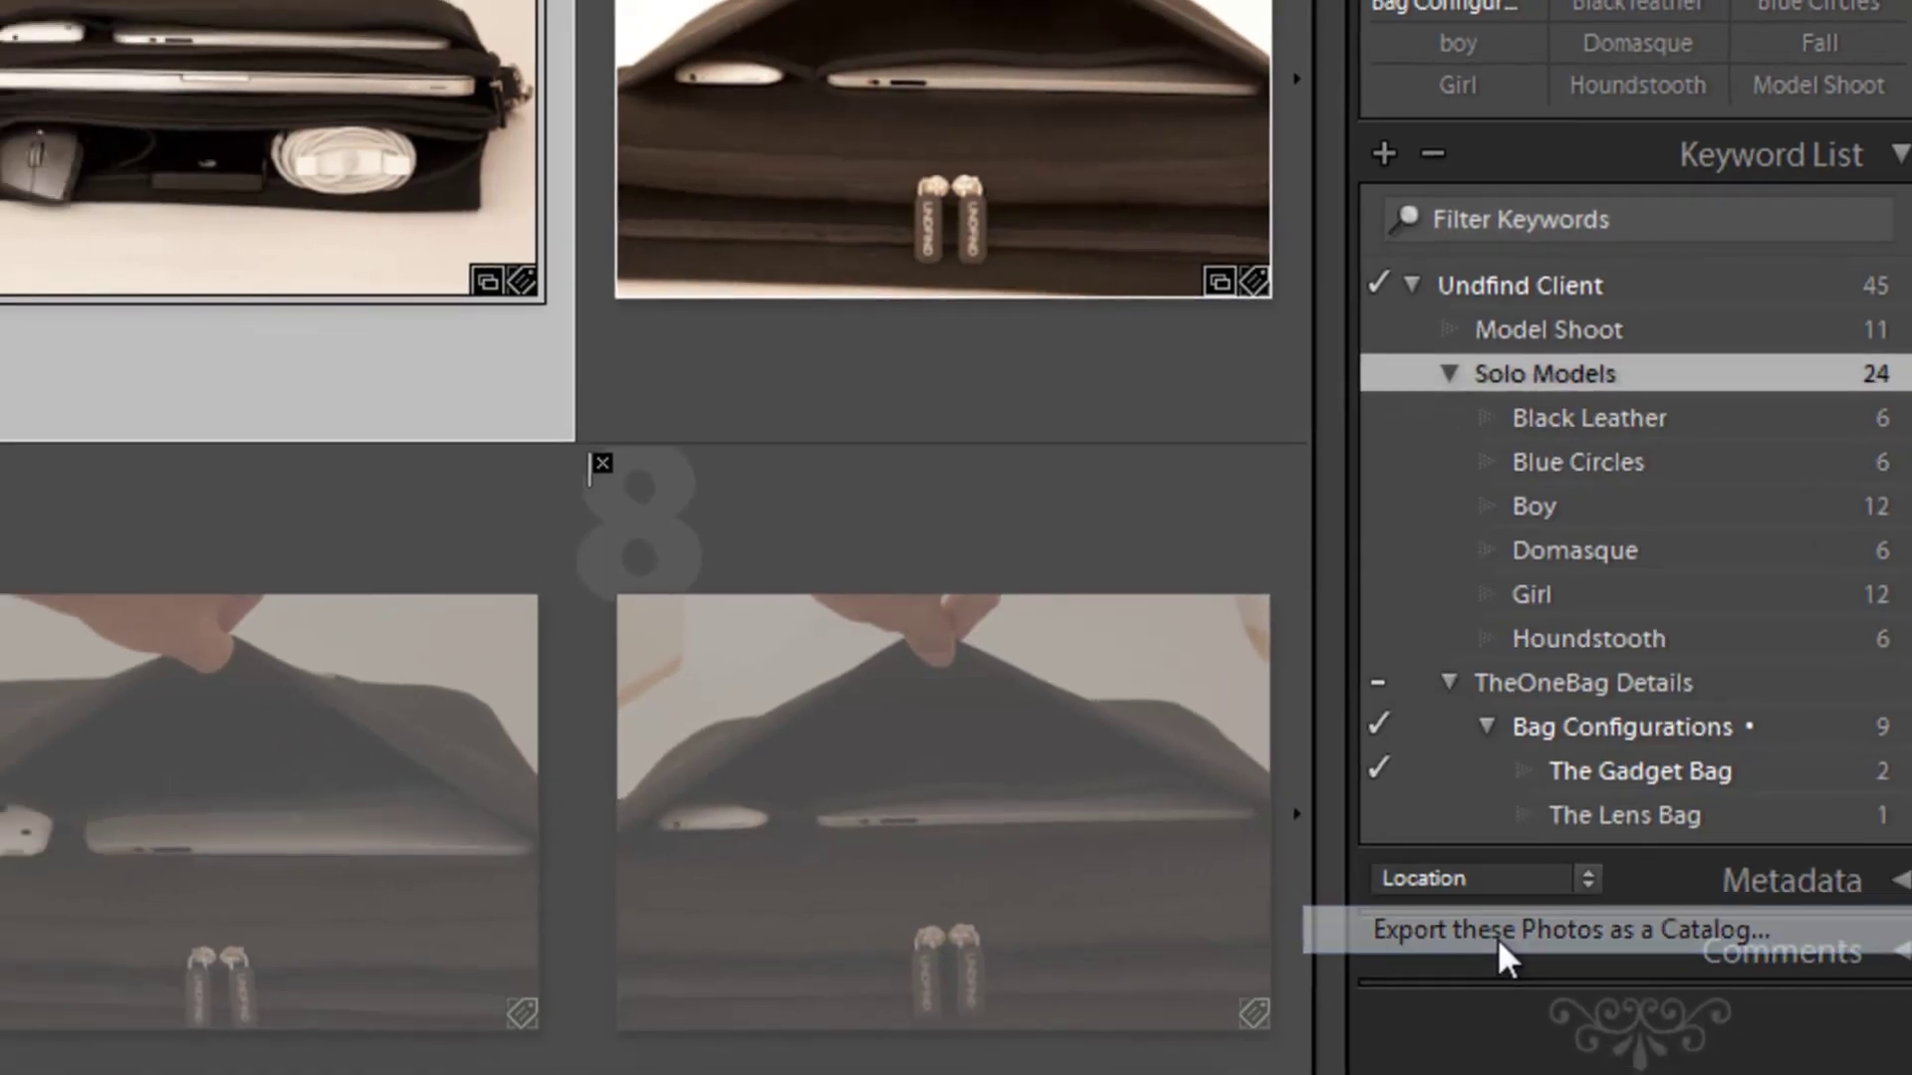
left_click(1392, 966)
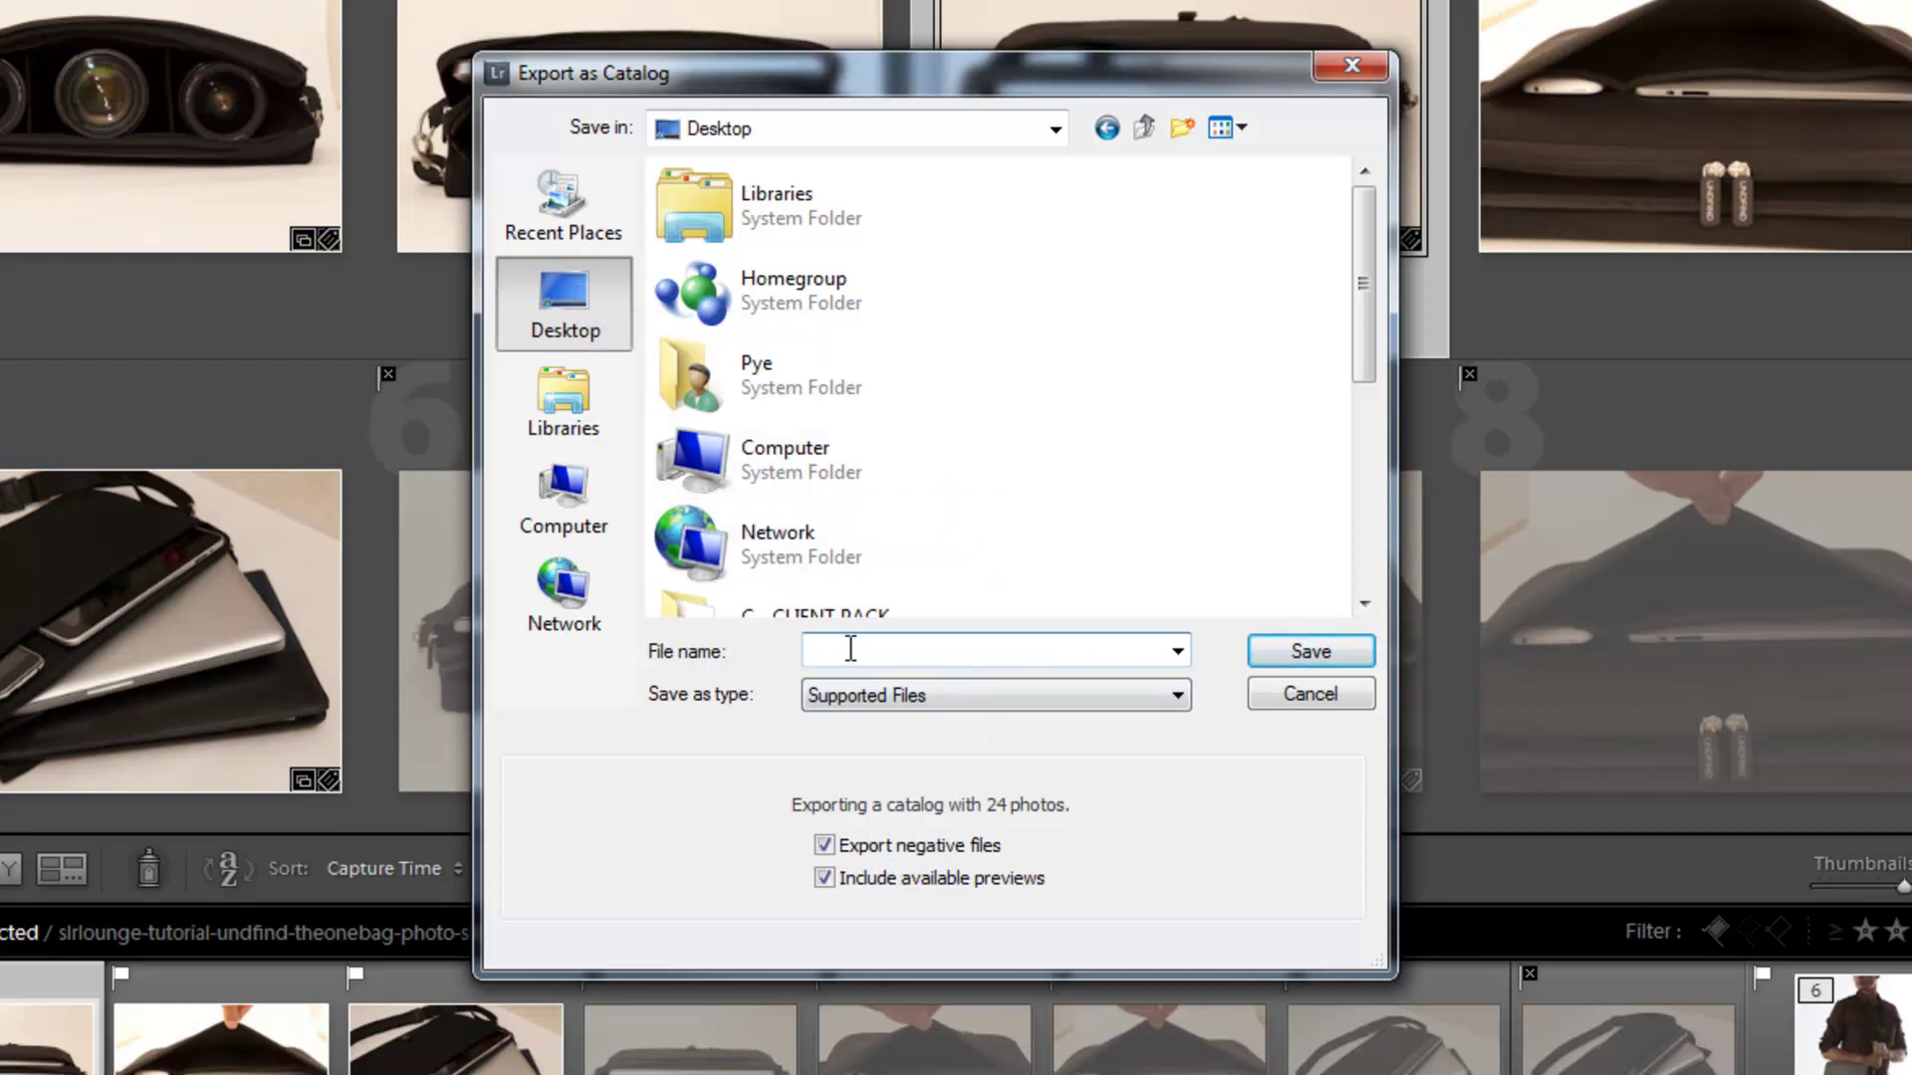
type("Test Export")
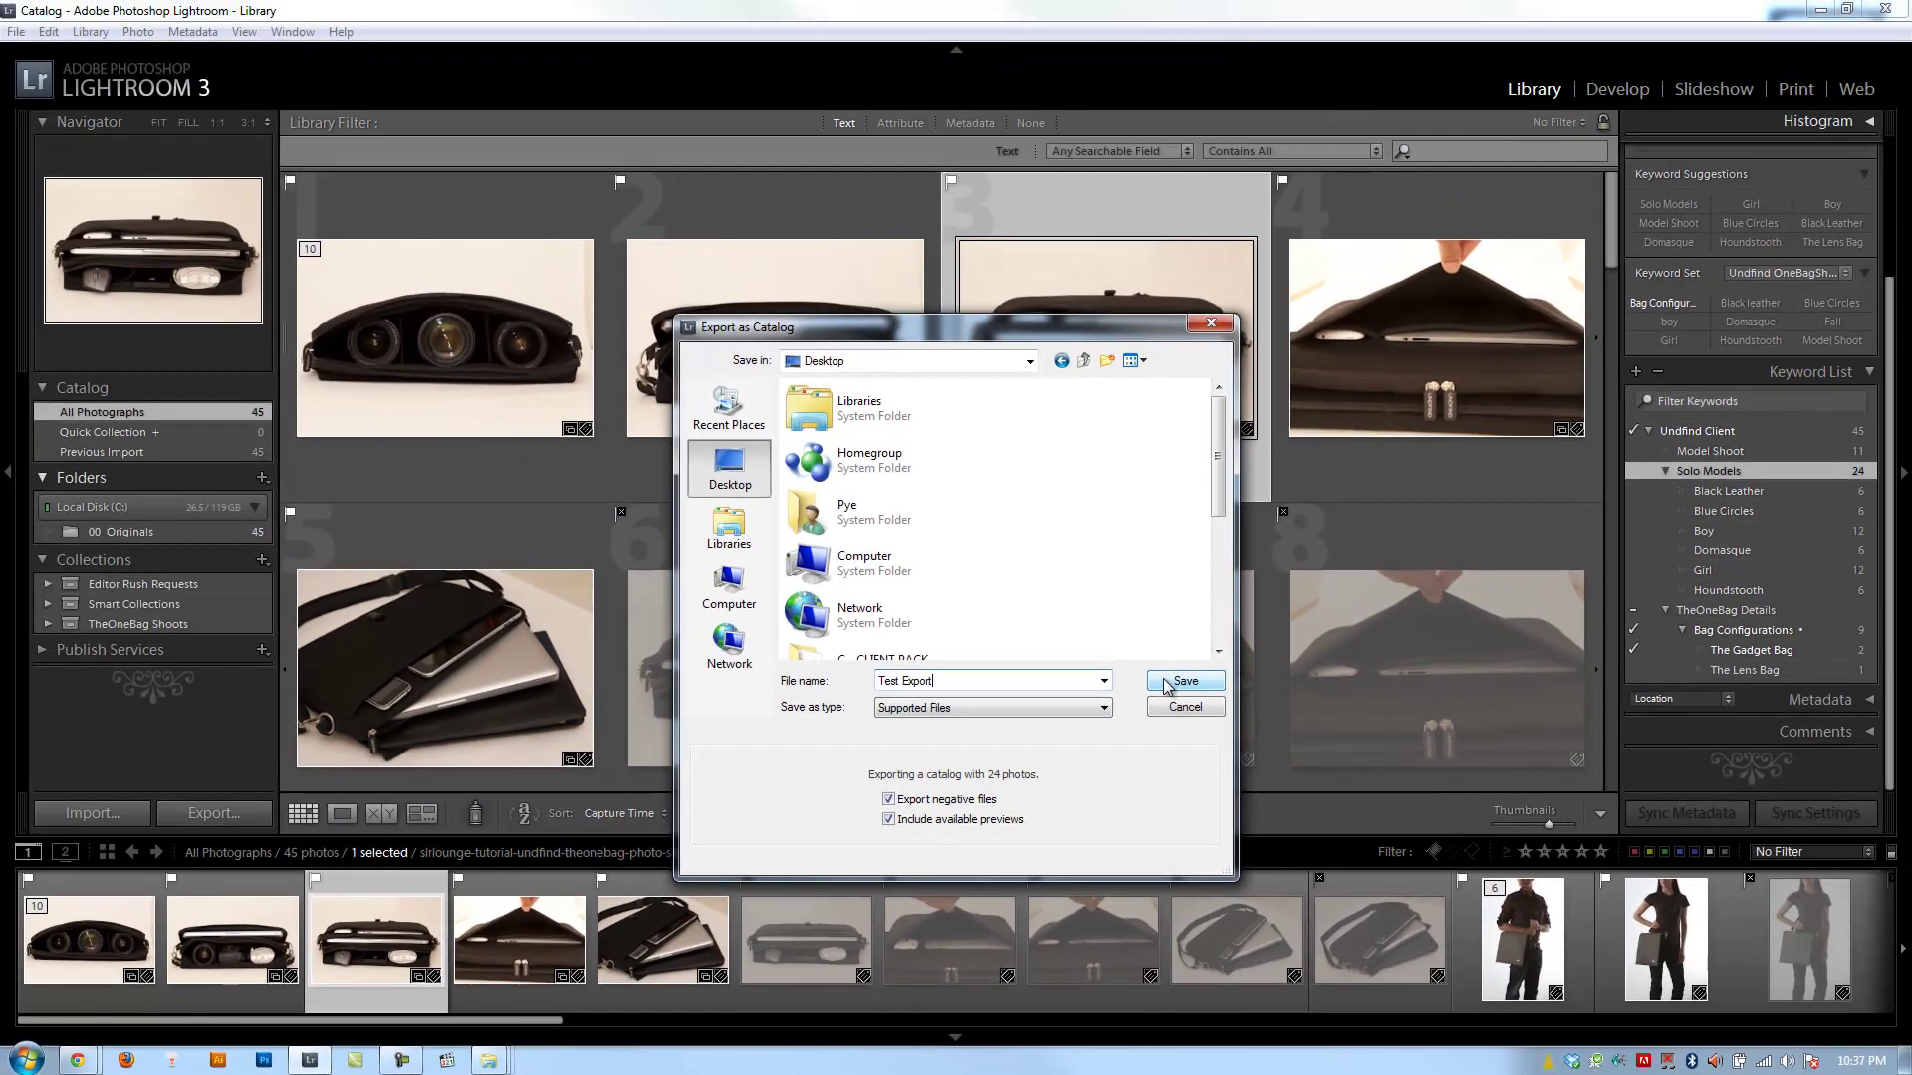
left_click(1177, 681)
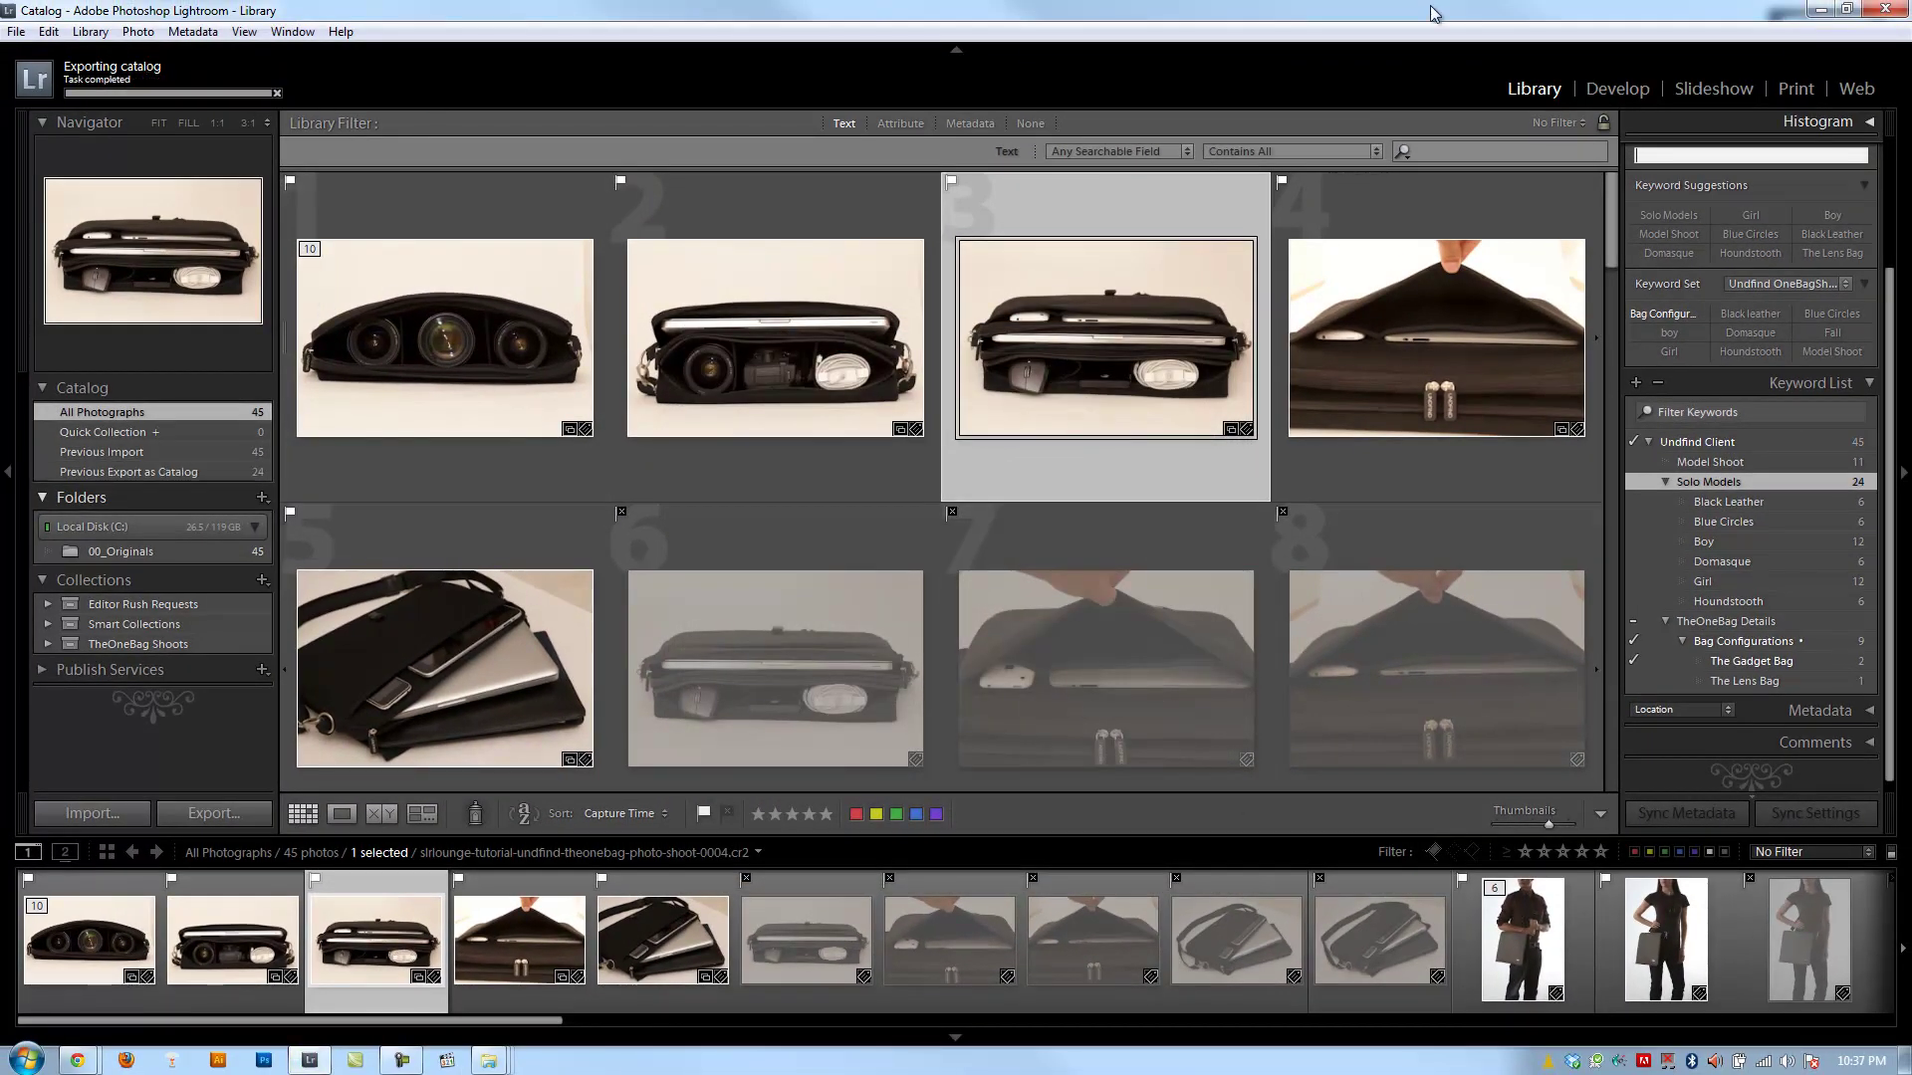
- Examine the Test Export folder on the desktop and its 00_Originals subfolder in Windows Explorer, and return to Lightroom
left_click(1820, 9)
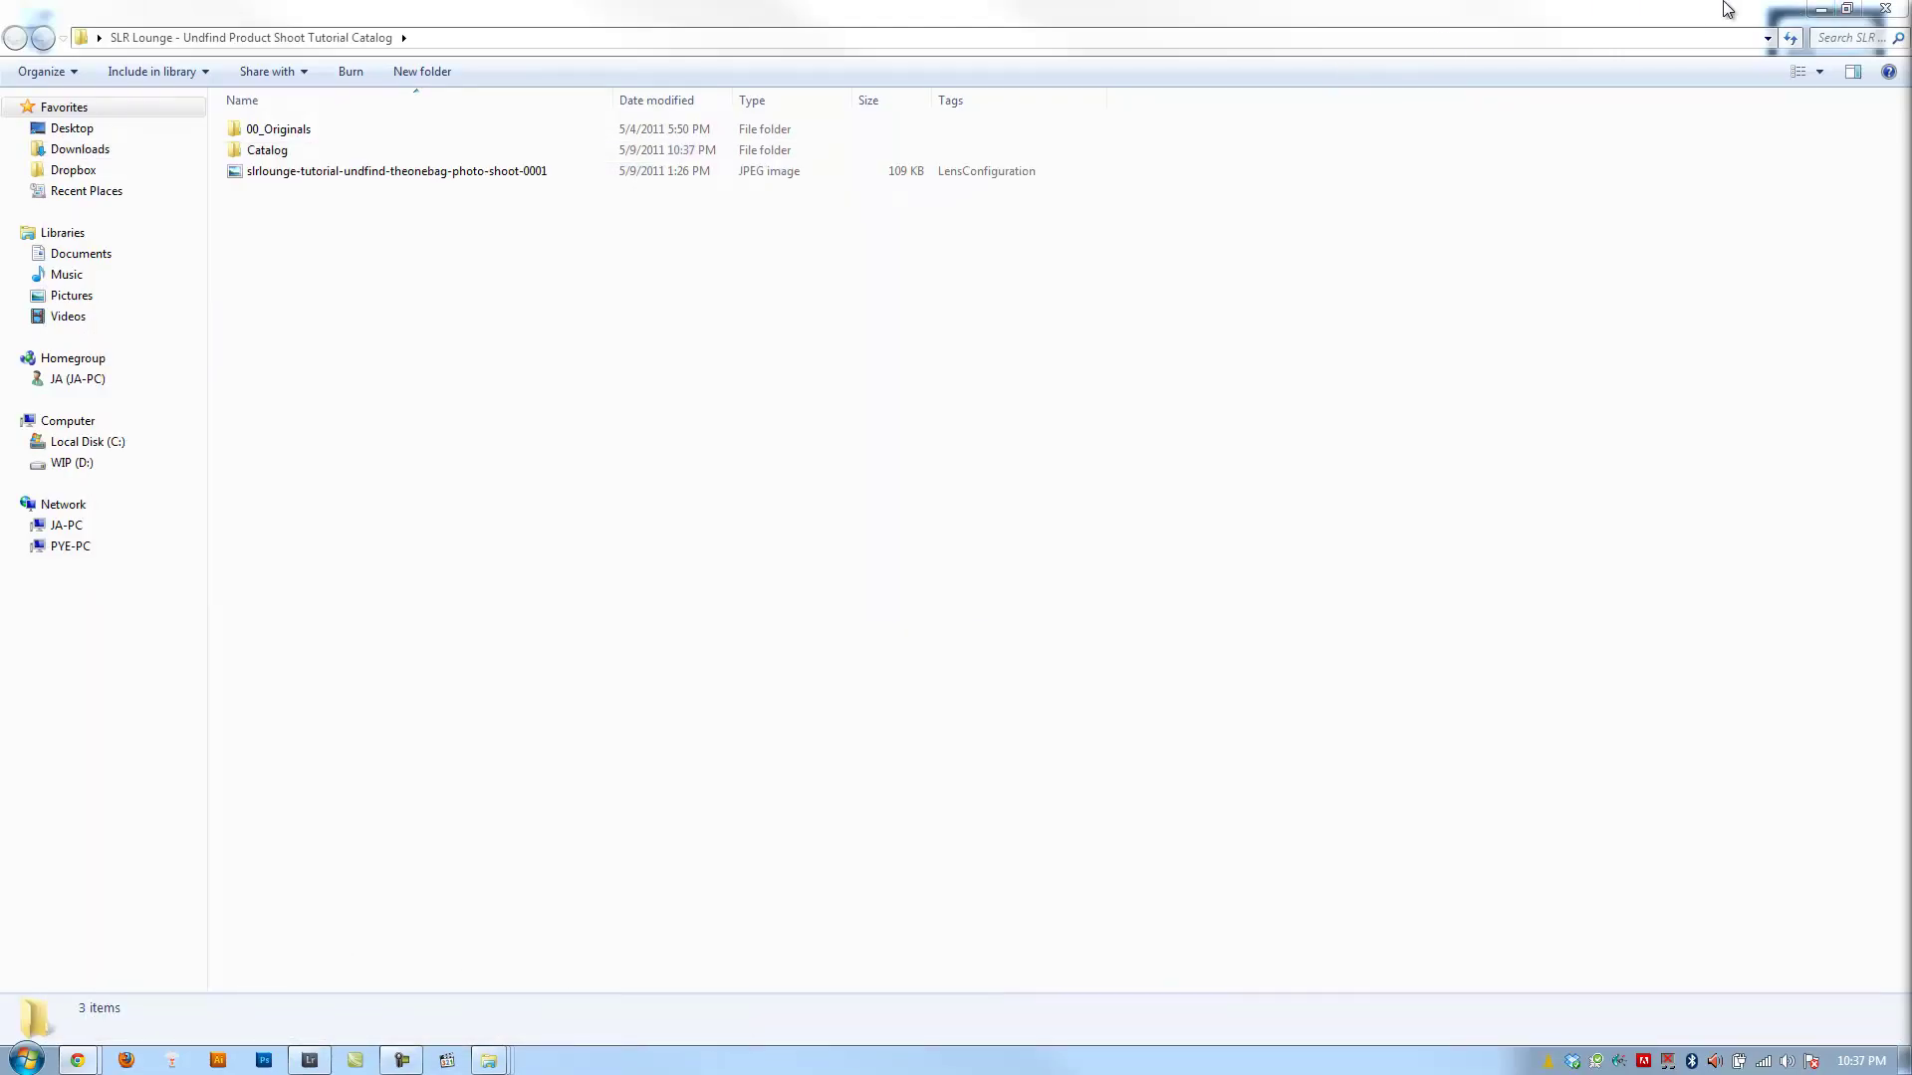
left_click(1820, 9)
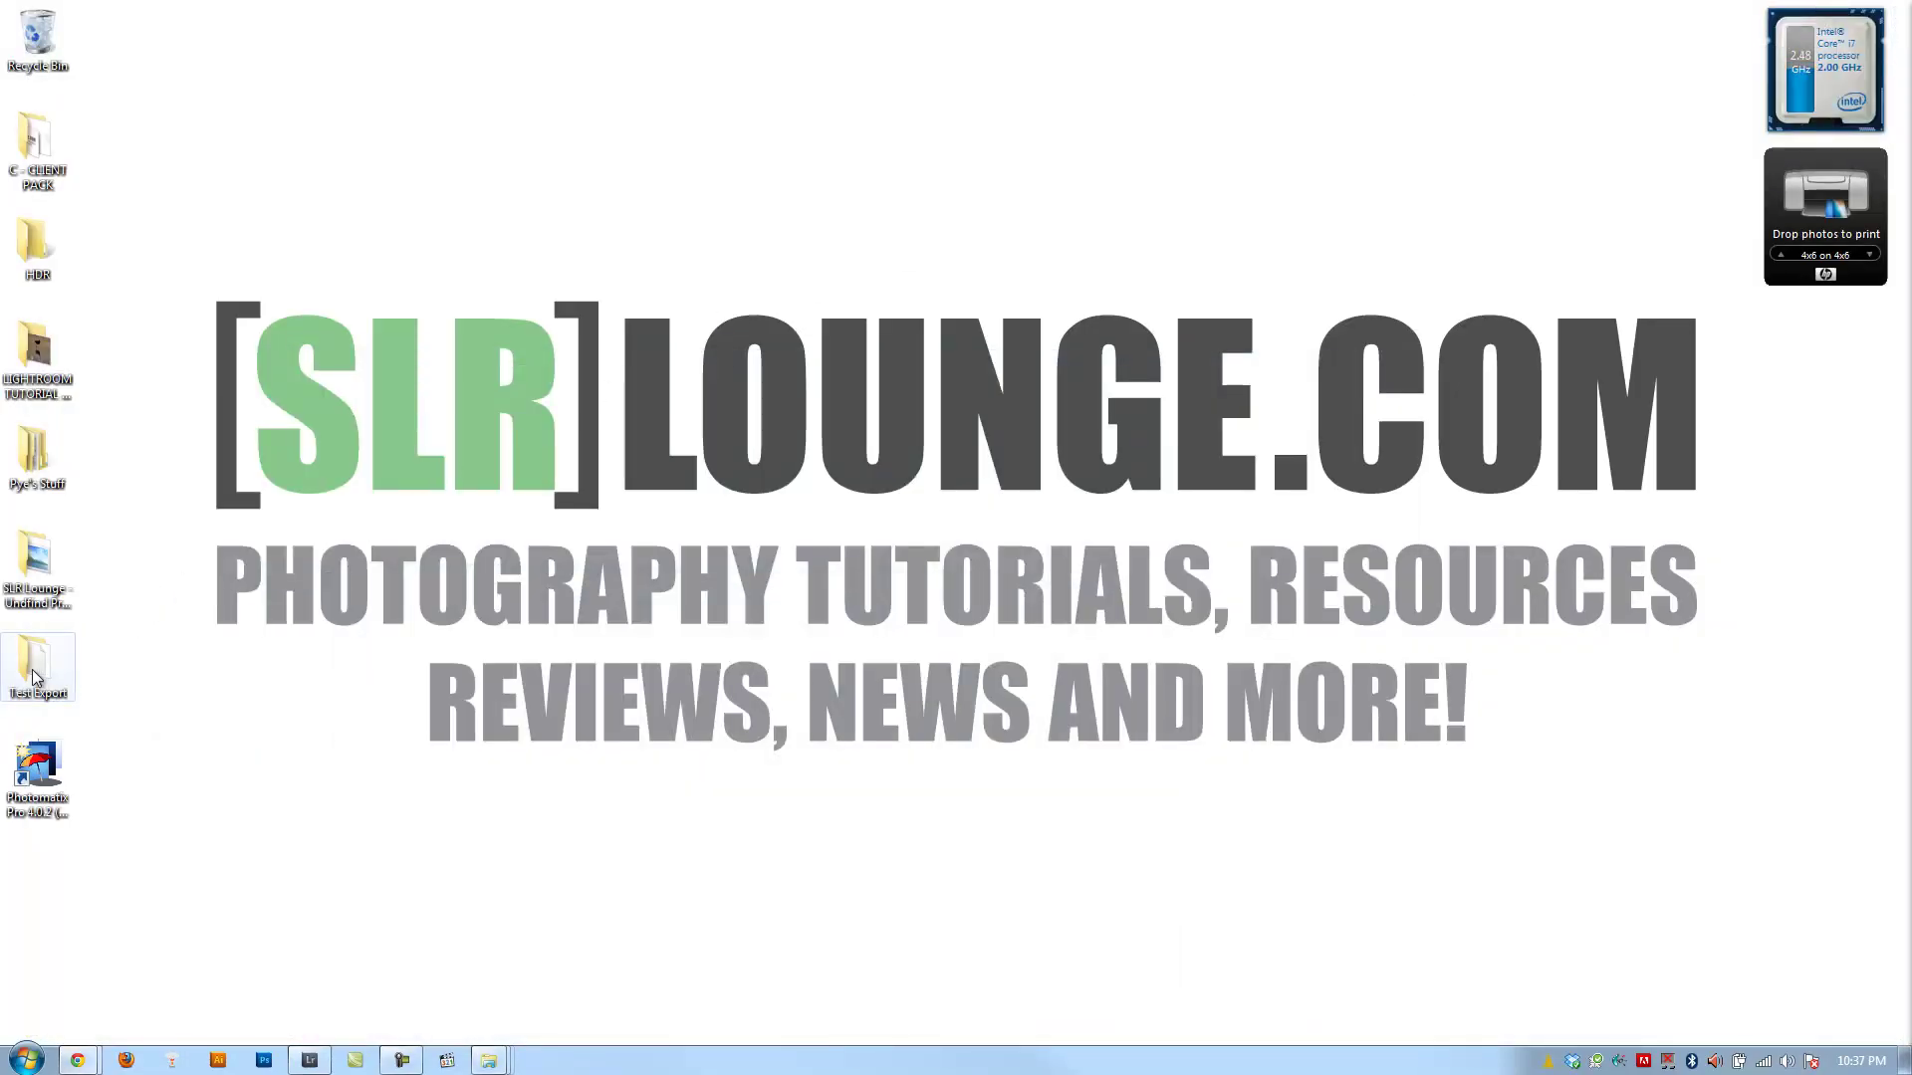
left_click(488, 1061)
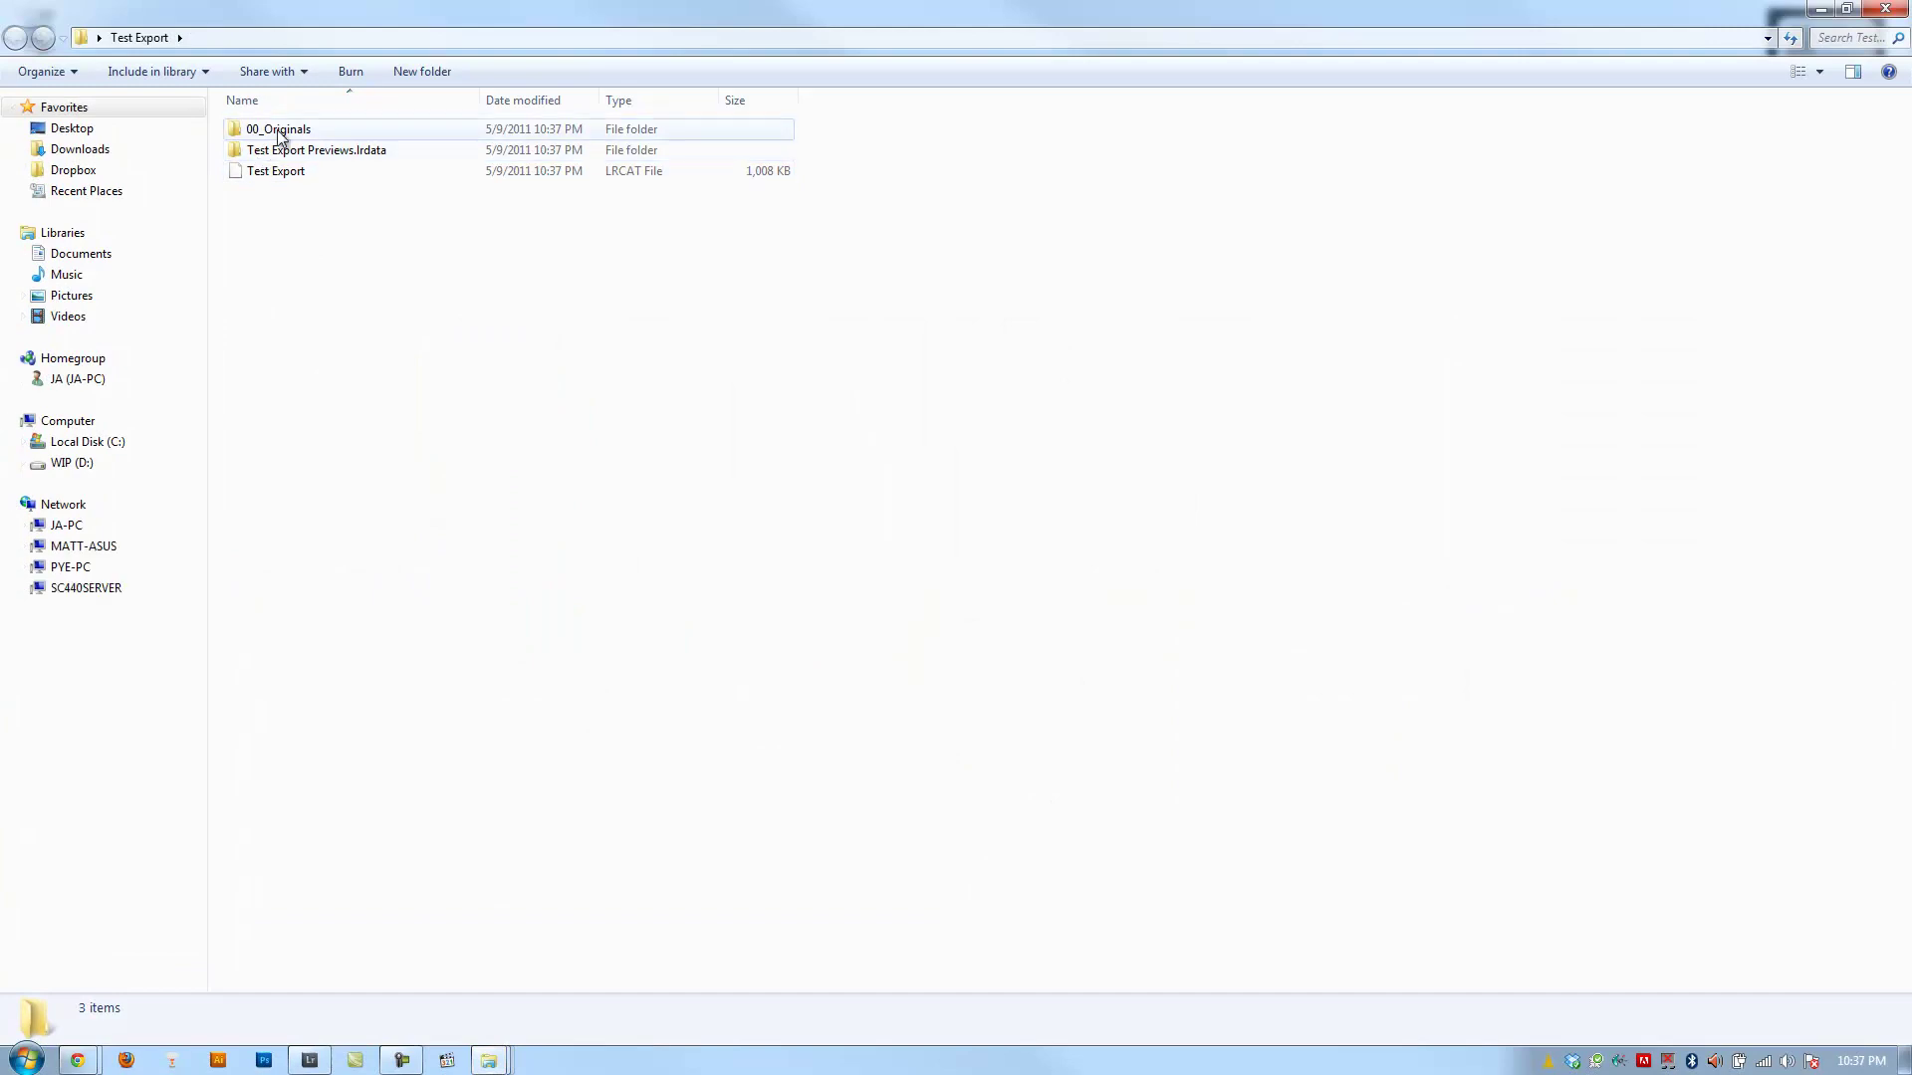
double_click(280, 131)
left_click(332, 421)
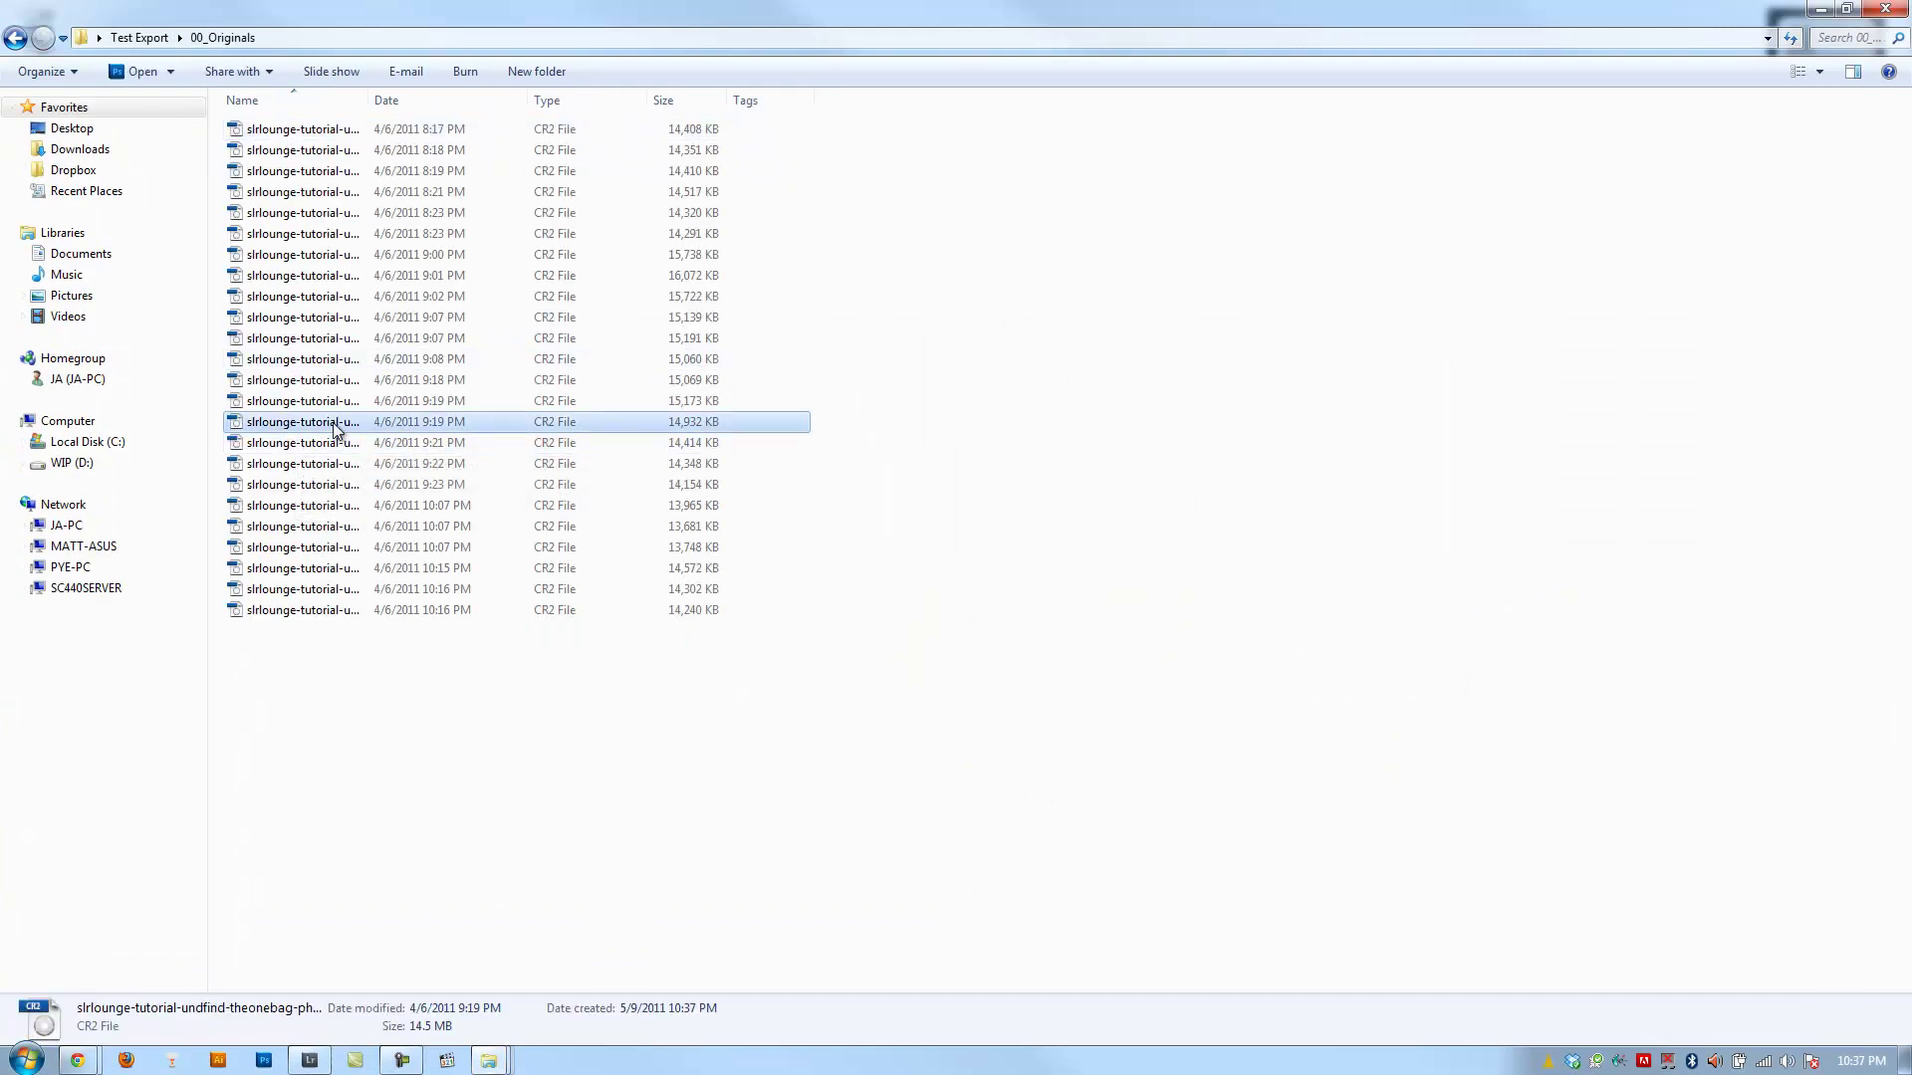
key("ctrl+a")
key("BackSpace")
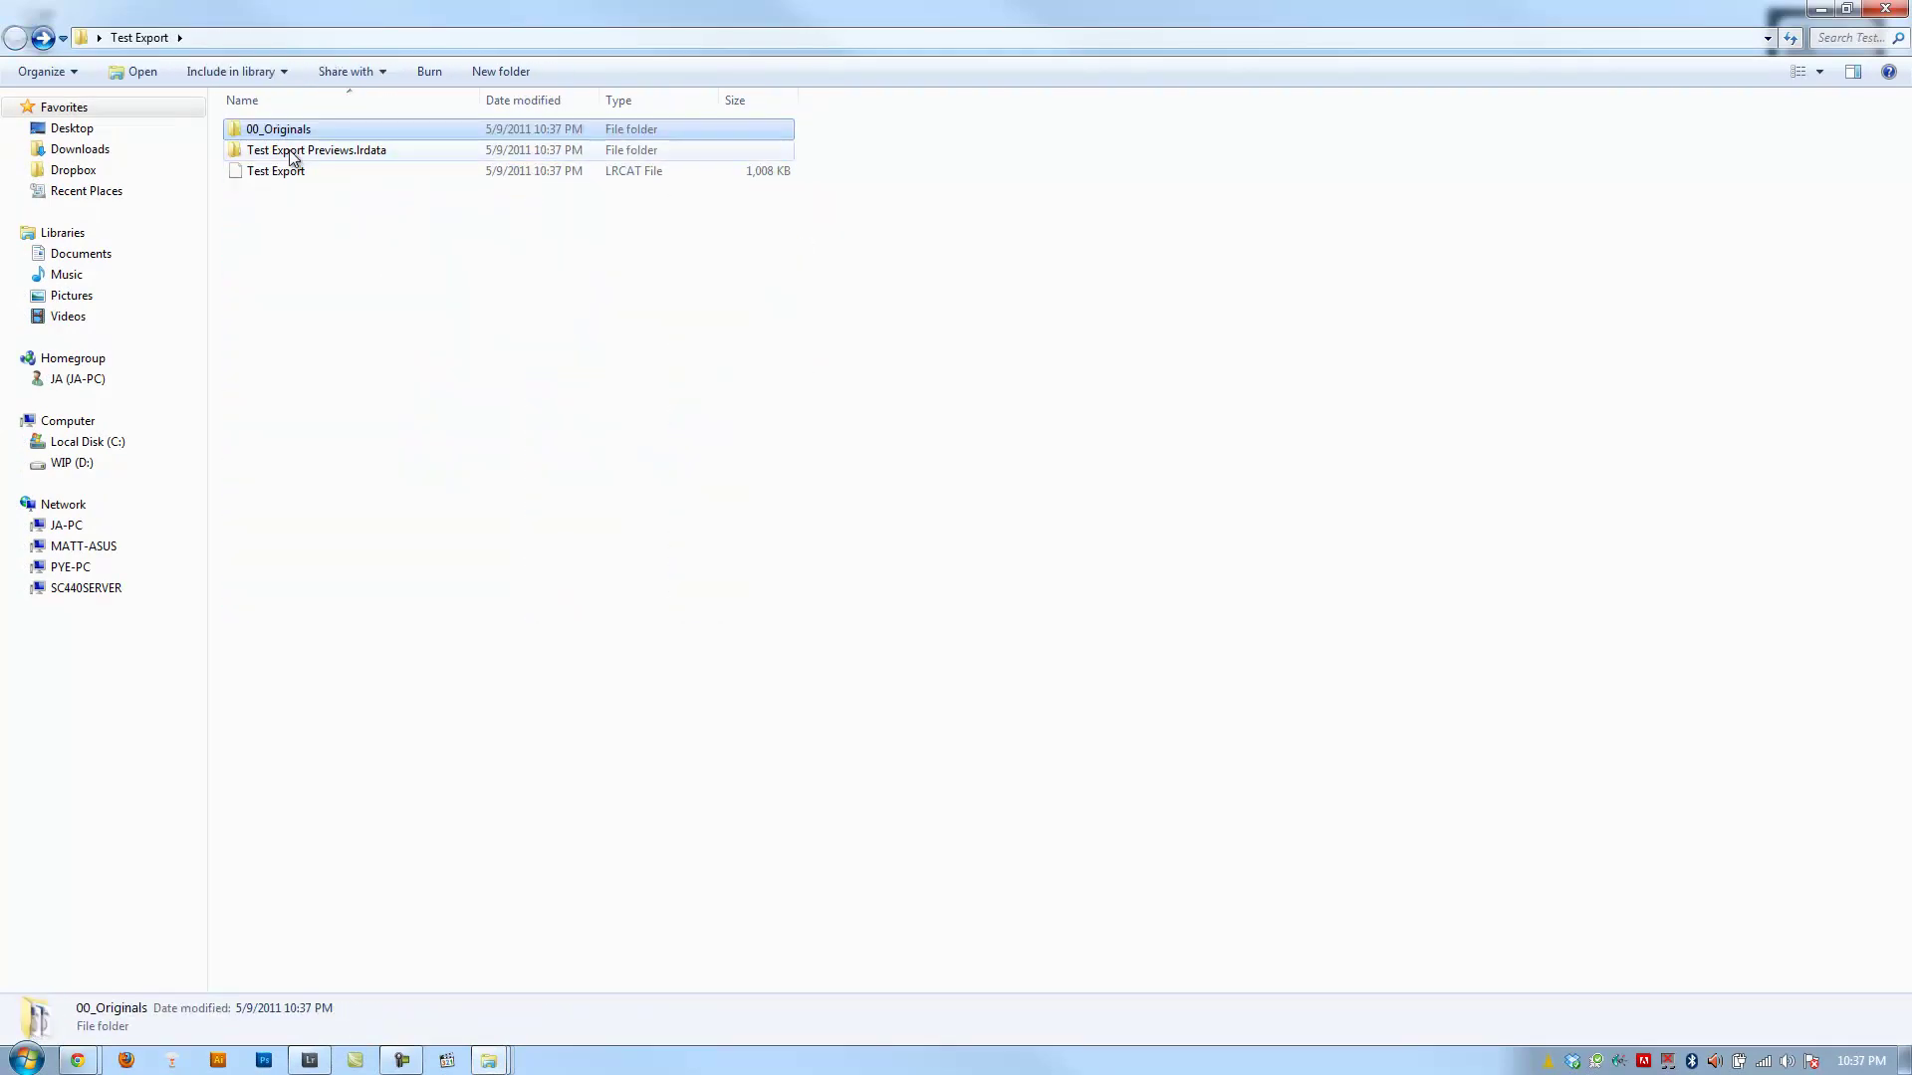
left_click(310, 1064)
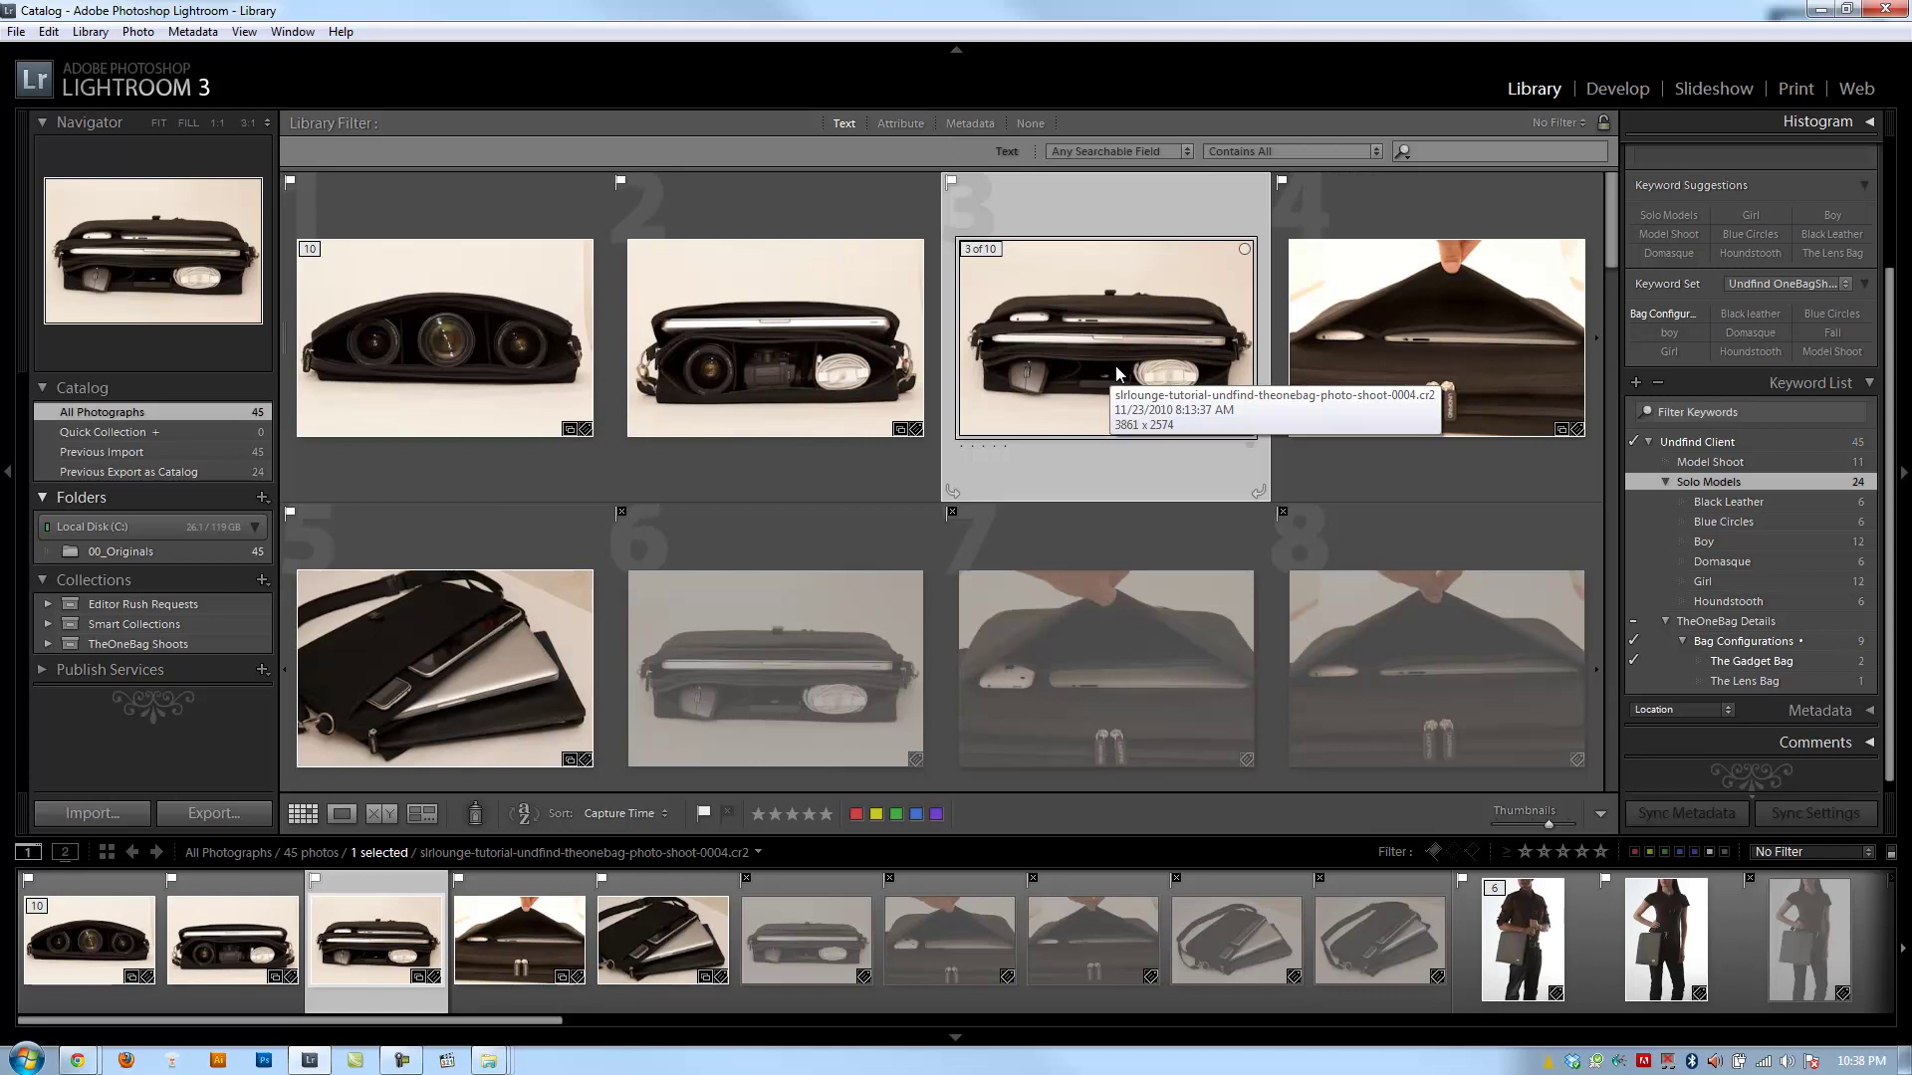
left_click(401, 1059)
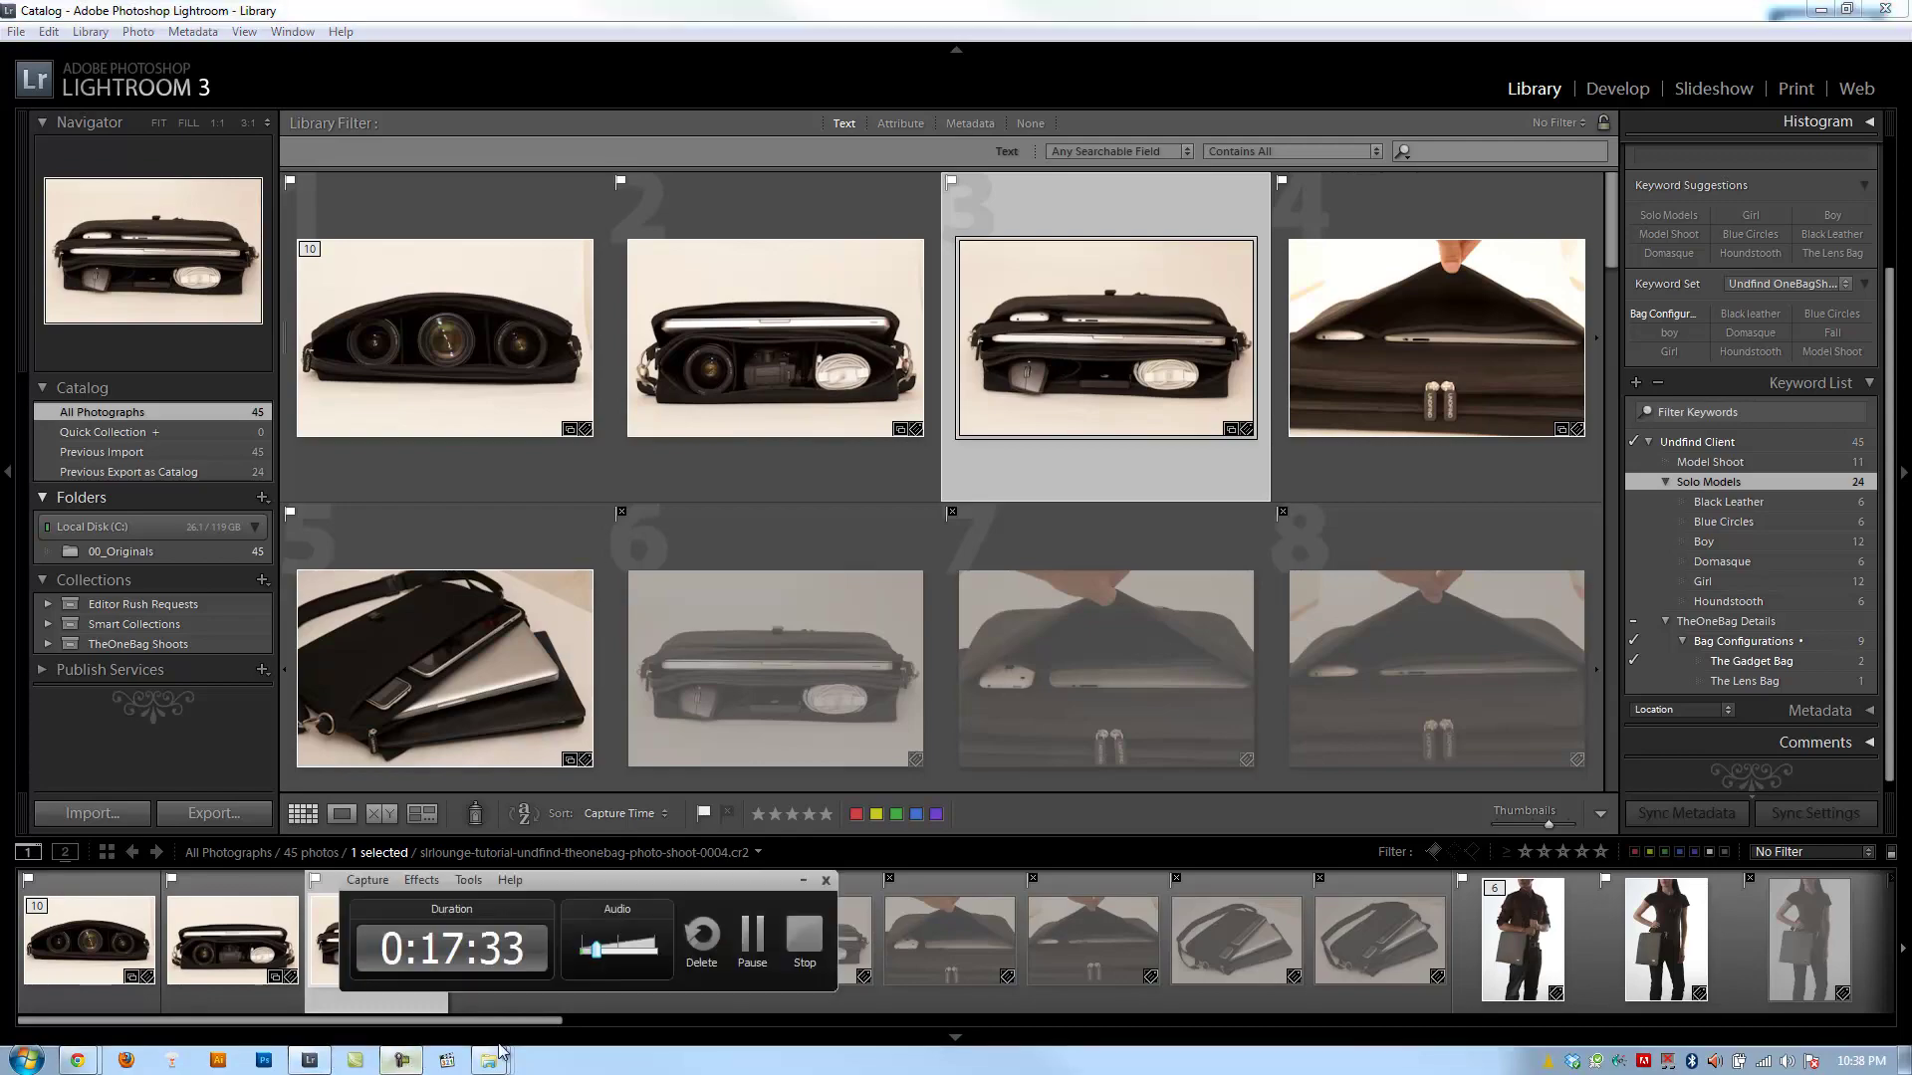